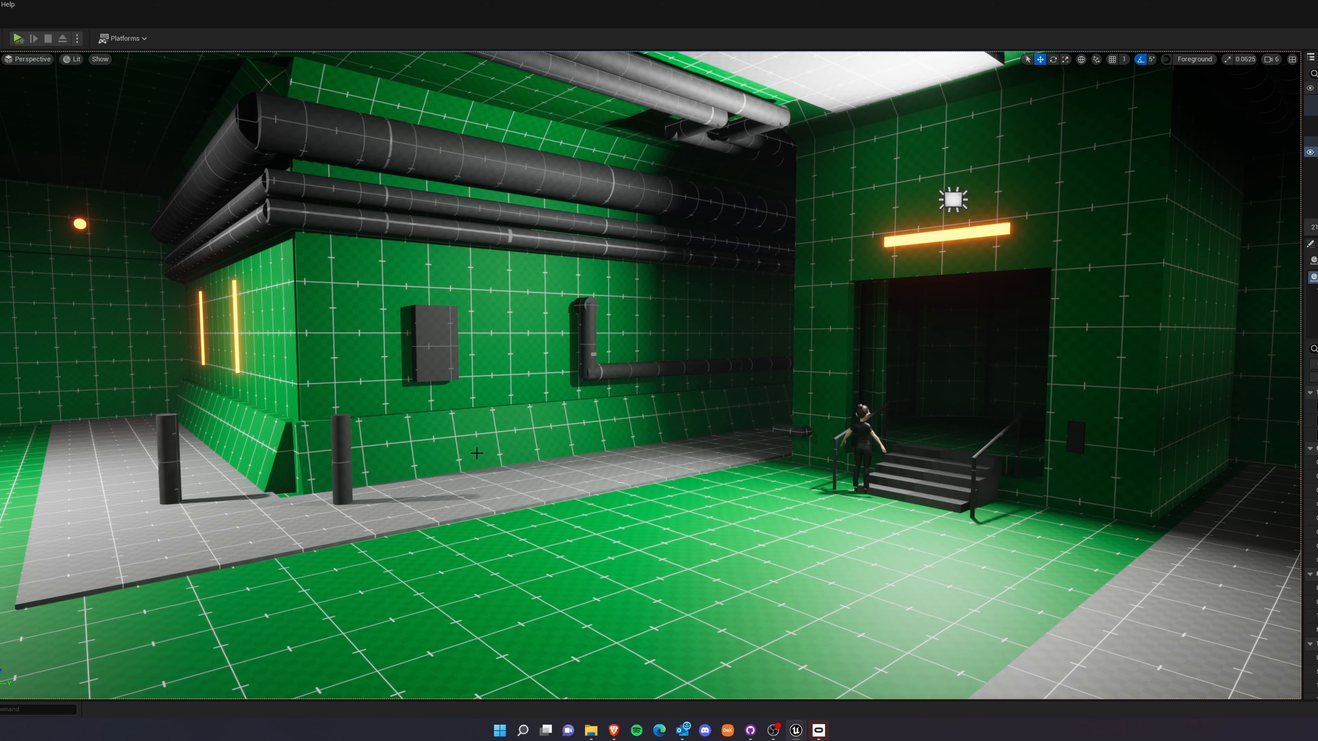
# Examine the two containers and two pallets in the level, selecting each one in turn.
pyautogui.moveTo(451, 469); pyautogui.dragTo(225, 363, button='right')
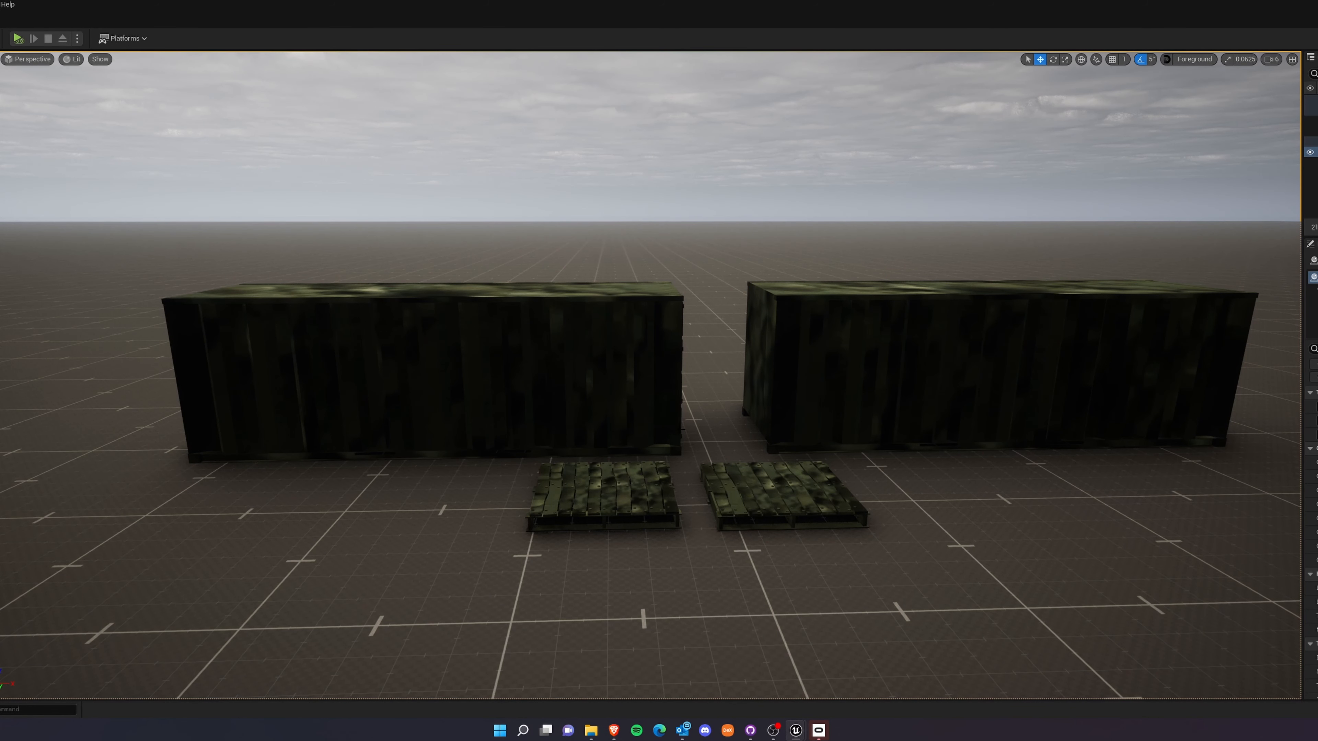
pyautogui.click(587, 336)
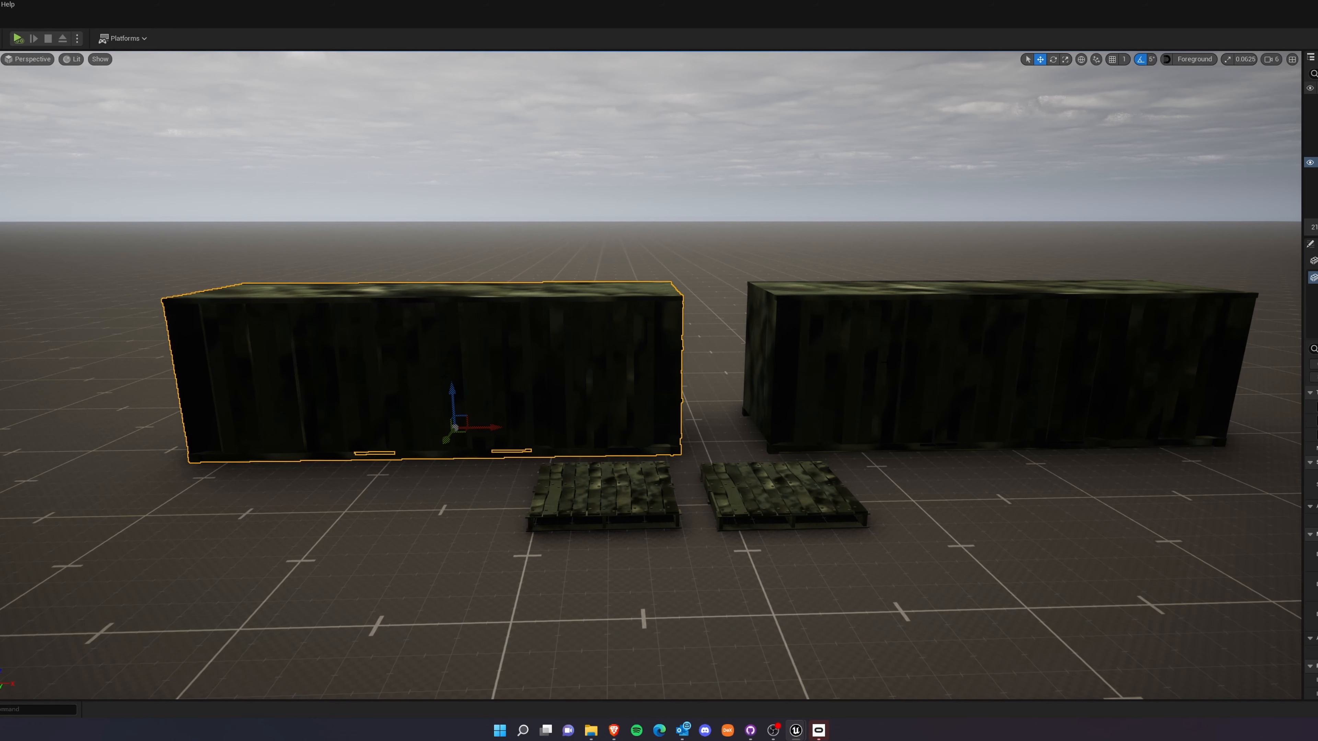
pyautogui.click(959, 373)
pyautogui.click(635, 495)
pyautogui.click(768, 489)
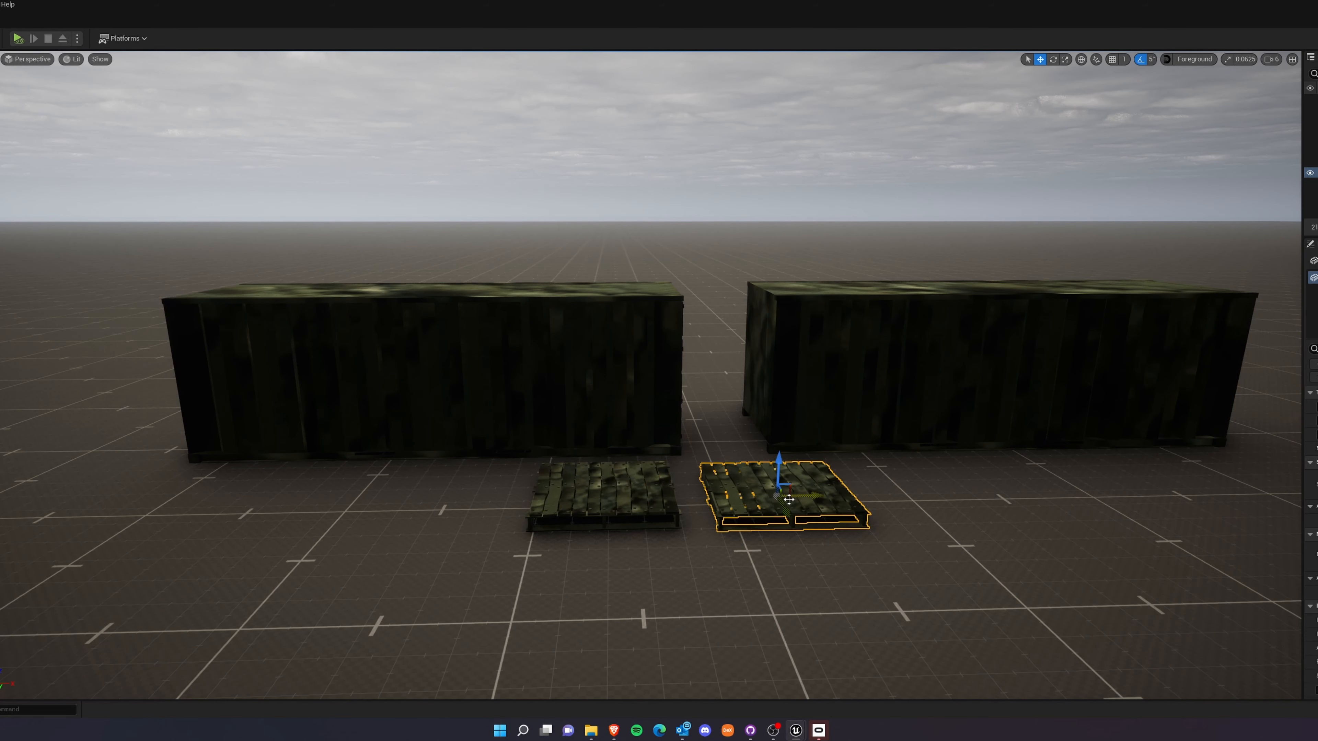
pyautogui.moveTo(767, 488); pyautogui.dragTo(814, 518, button='right')
pyautogui.press('w')
pyautogui.press('s')
pyautogui.press('w')
pyautogui.press('s')
pyautogui.click(591, 387)
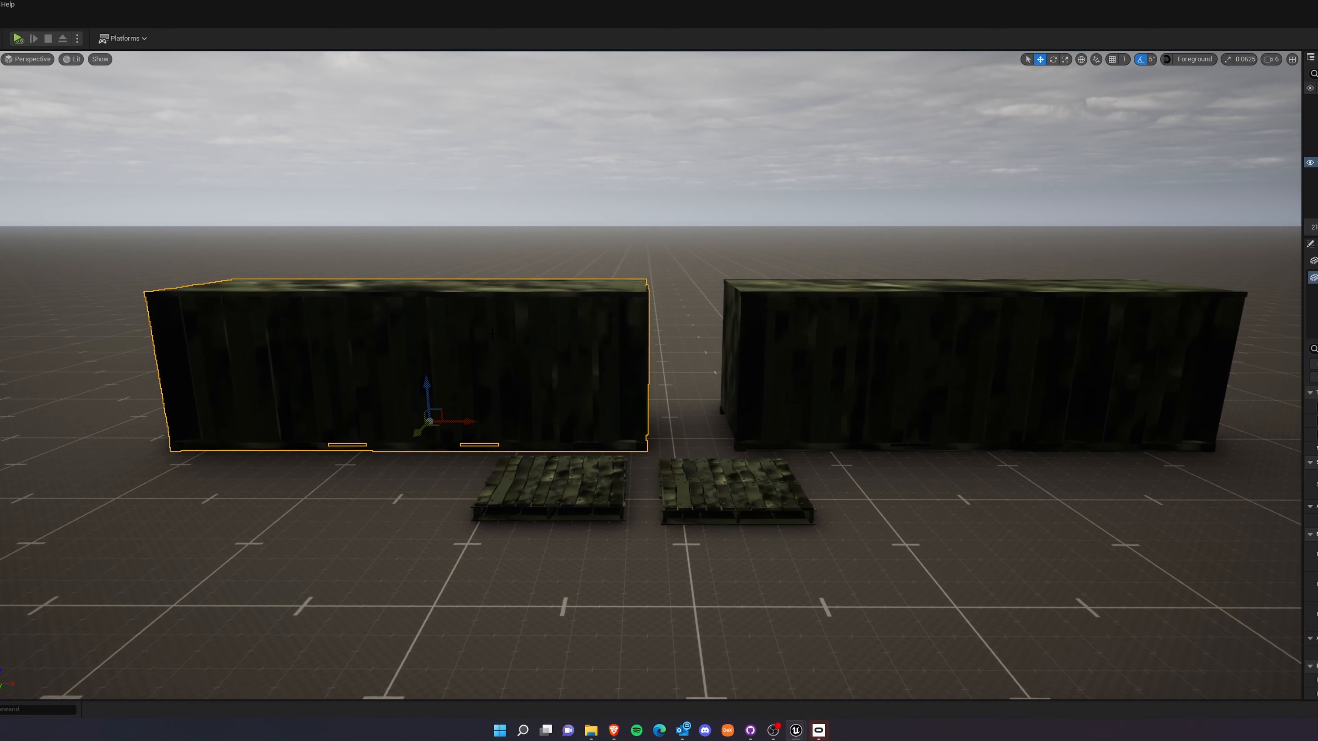
pyautogui.click(820, 379)
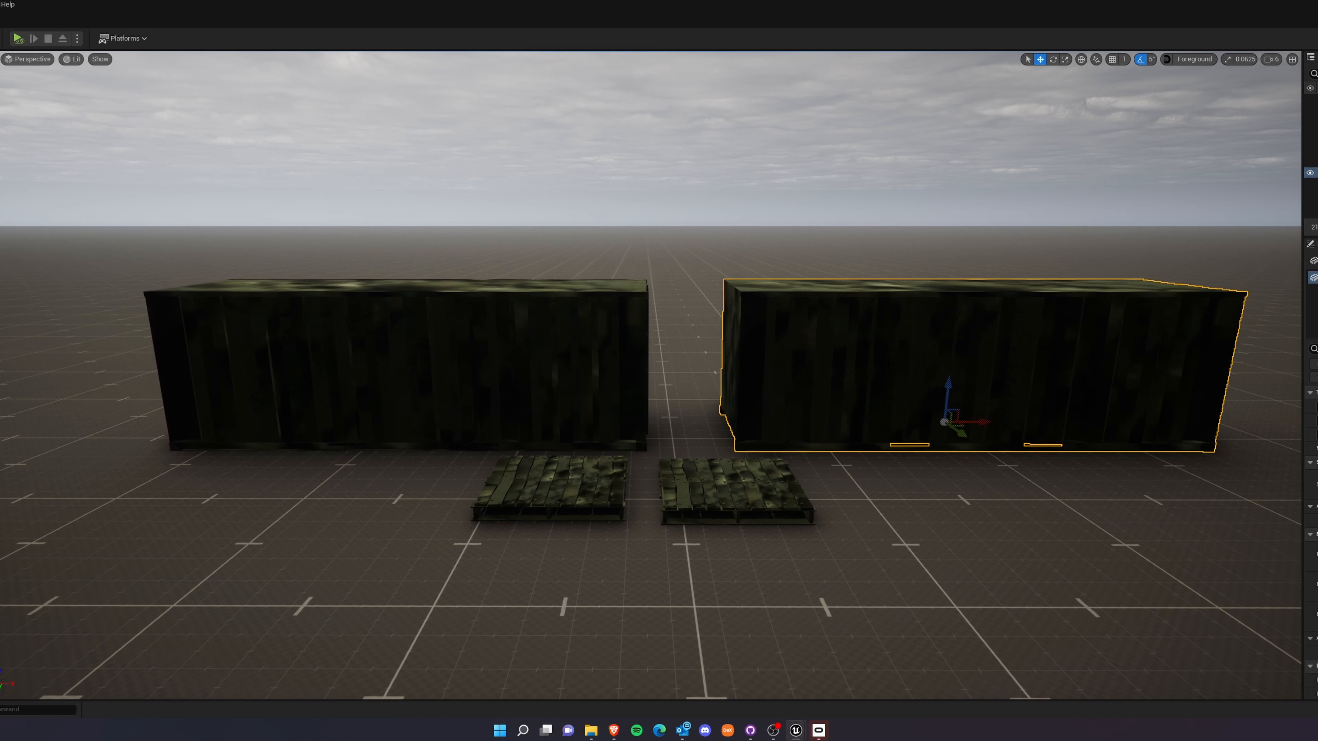
pyautogui.click(550, 488)
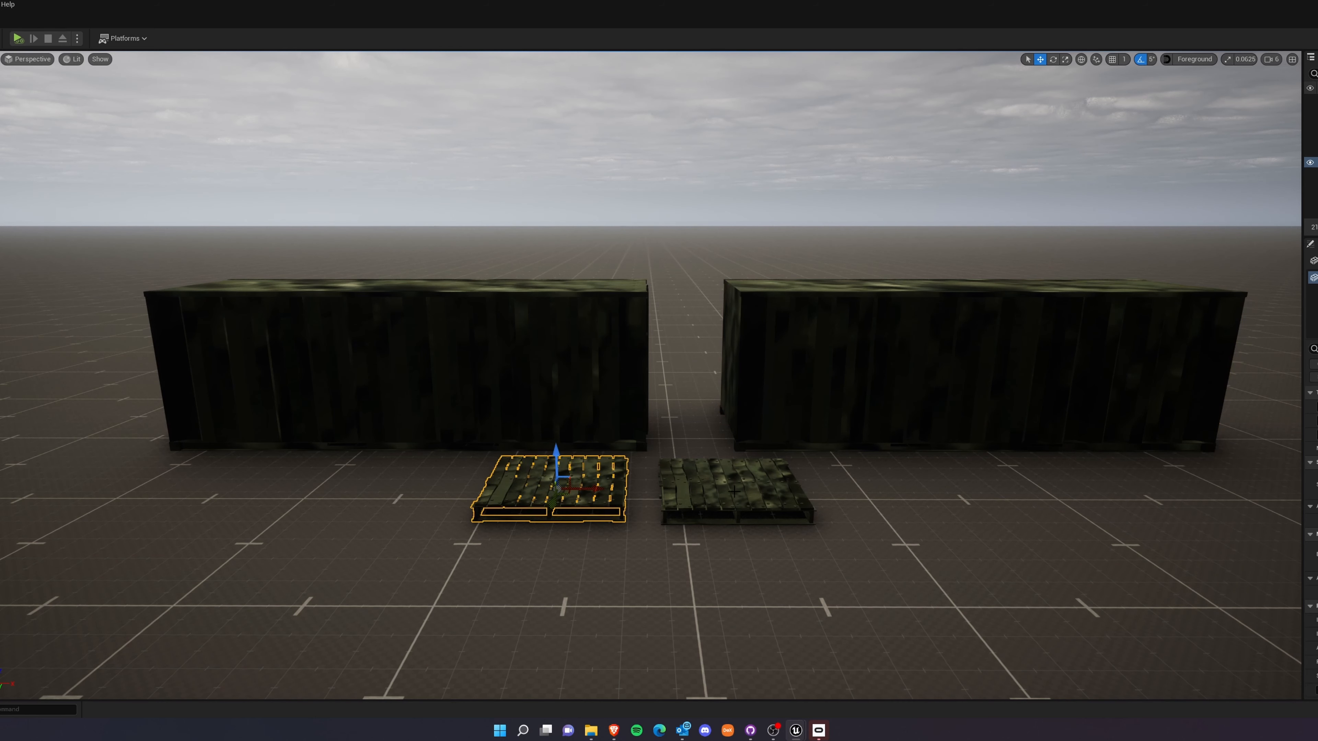
pyautogui.click(732, 491)
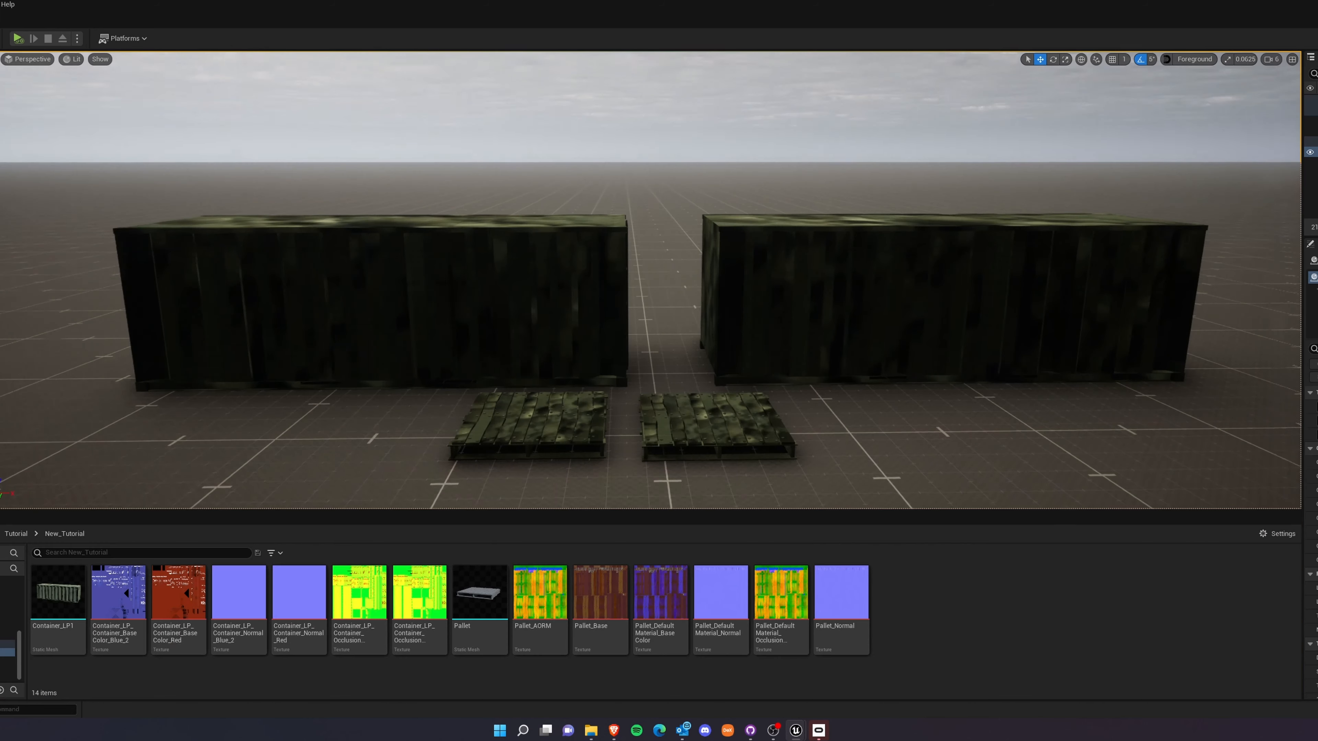
pyautogui.moveTo(649, 321); pyautogui.dragTo(674, 320, button='right')
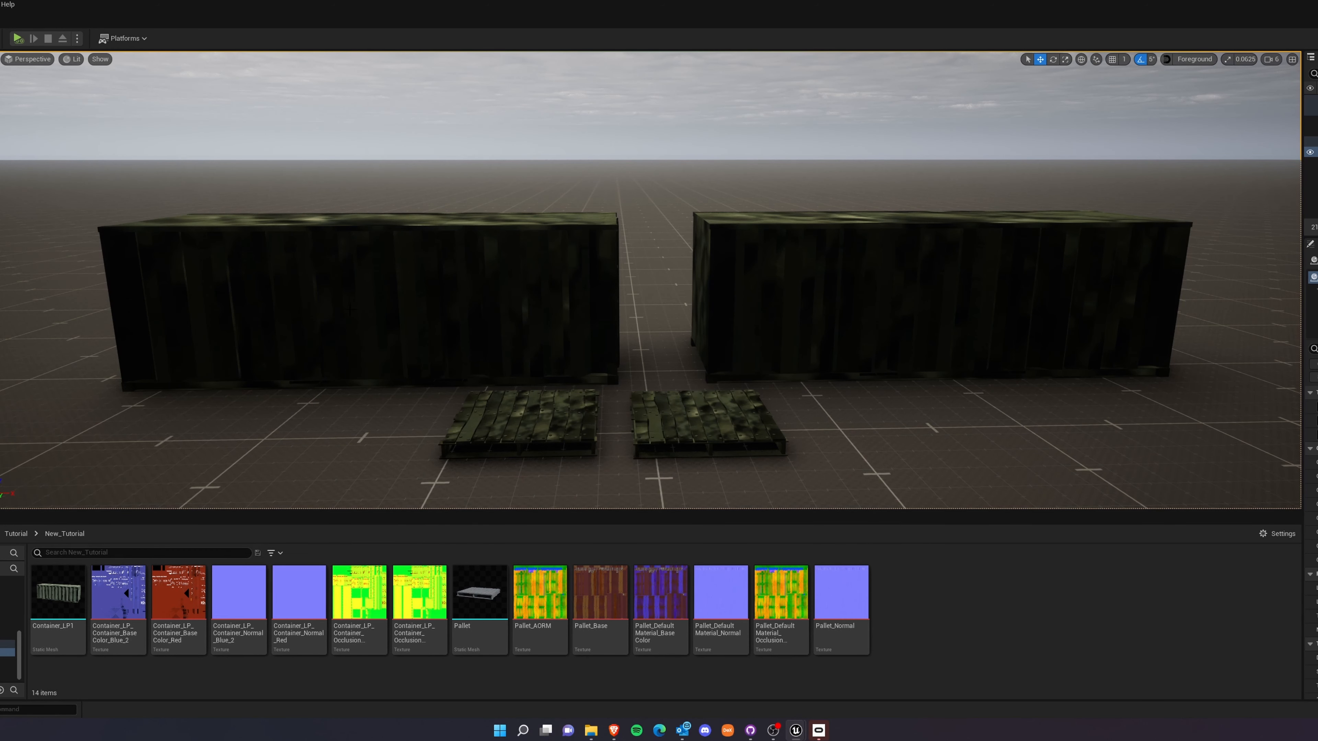
pyautogui.click(1316, 163)
pyautogui.click(1316, 173)
pyautogui.click(1316, 162)
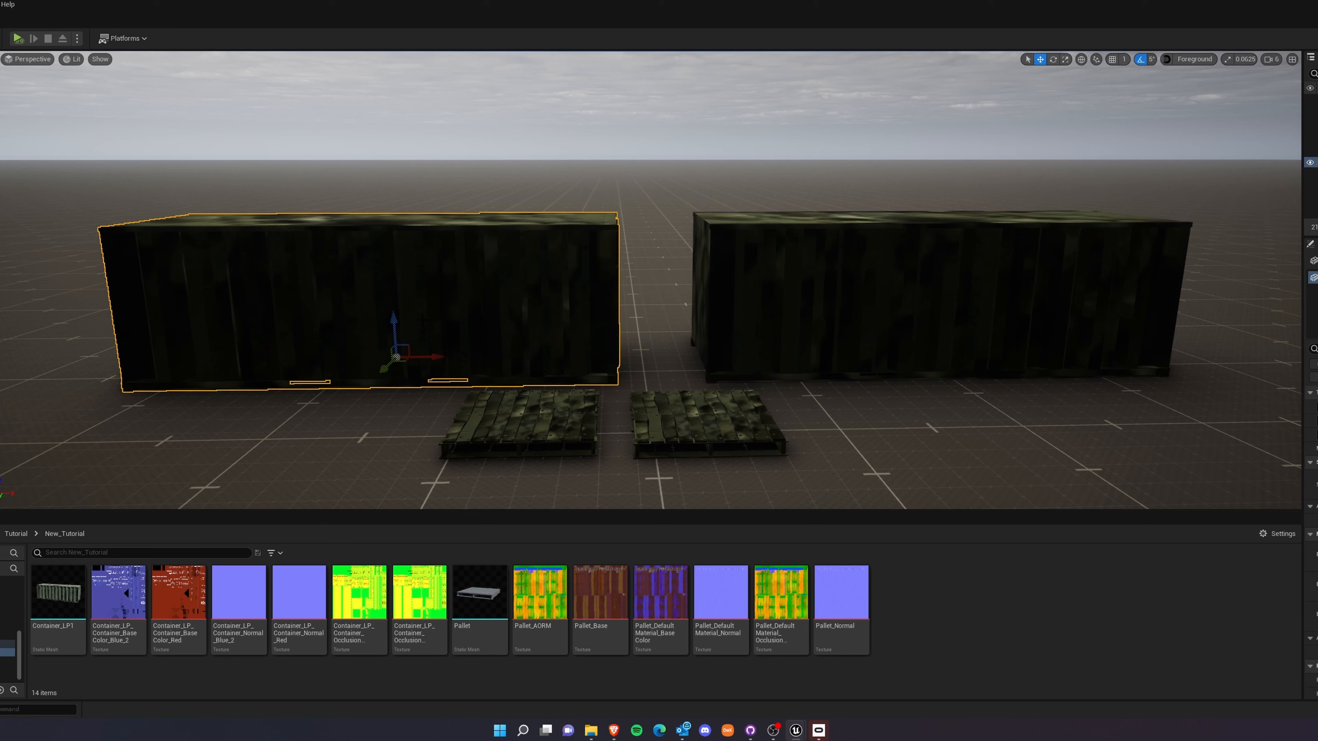
# Create a new material named MM_MasterMaterial in the New_Tutorial folder.
pyautogui.rightClick(902, 614)
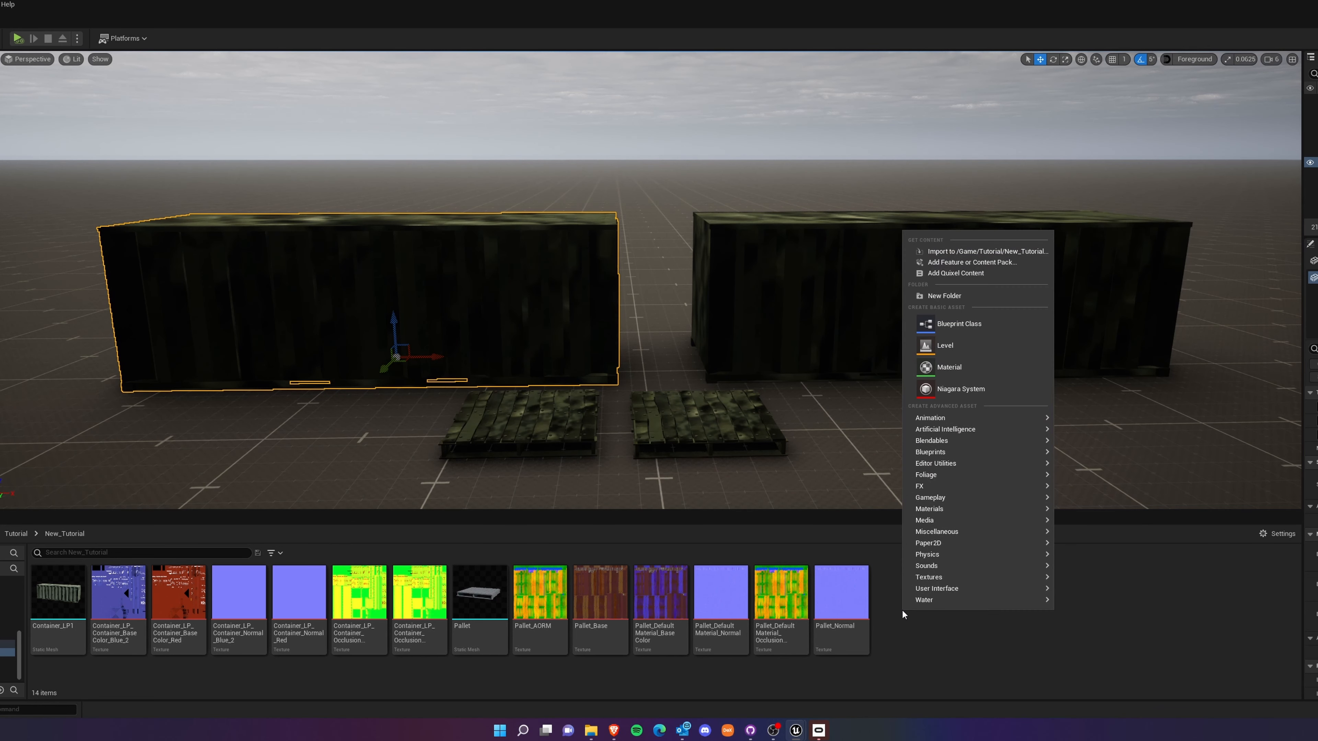
pyautogui.click(956, 368)
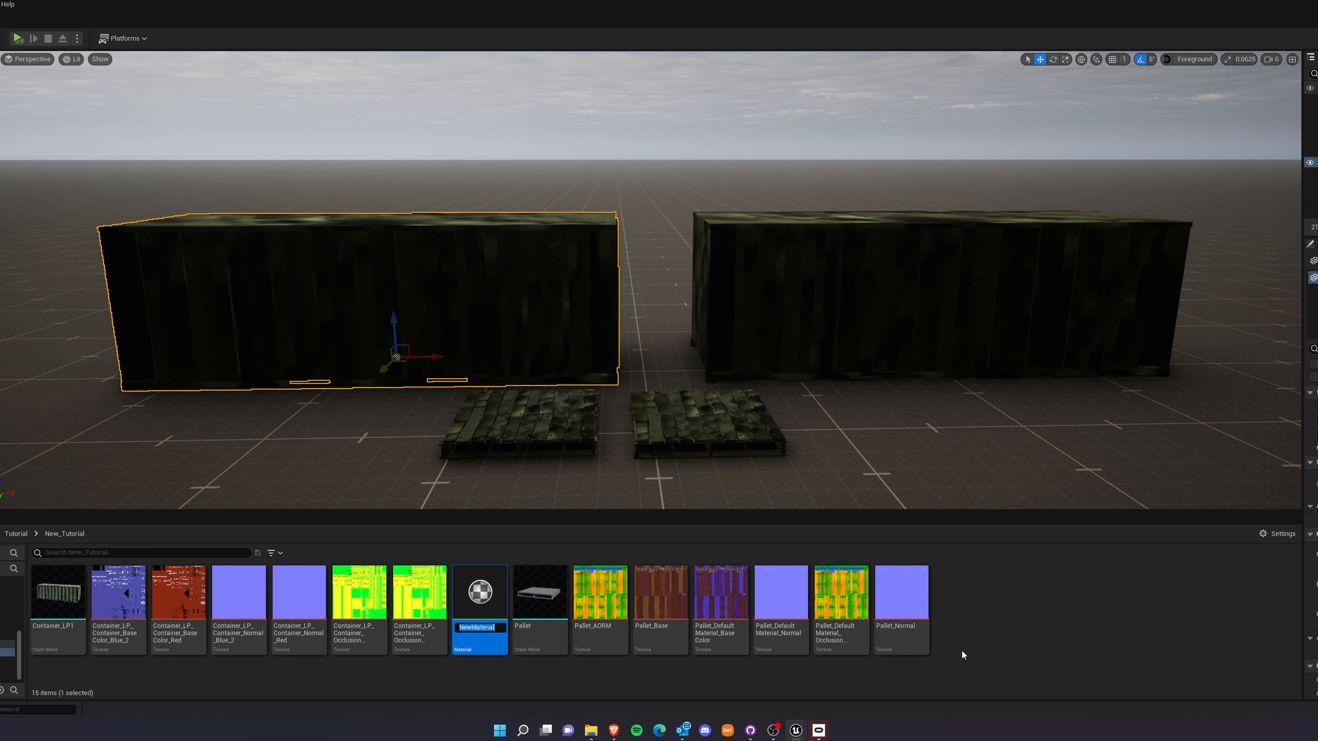
pyautogui.write('MM')
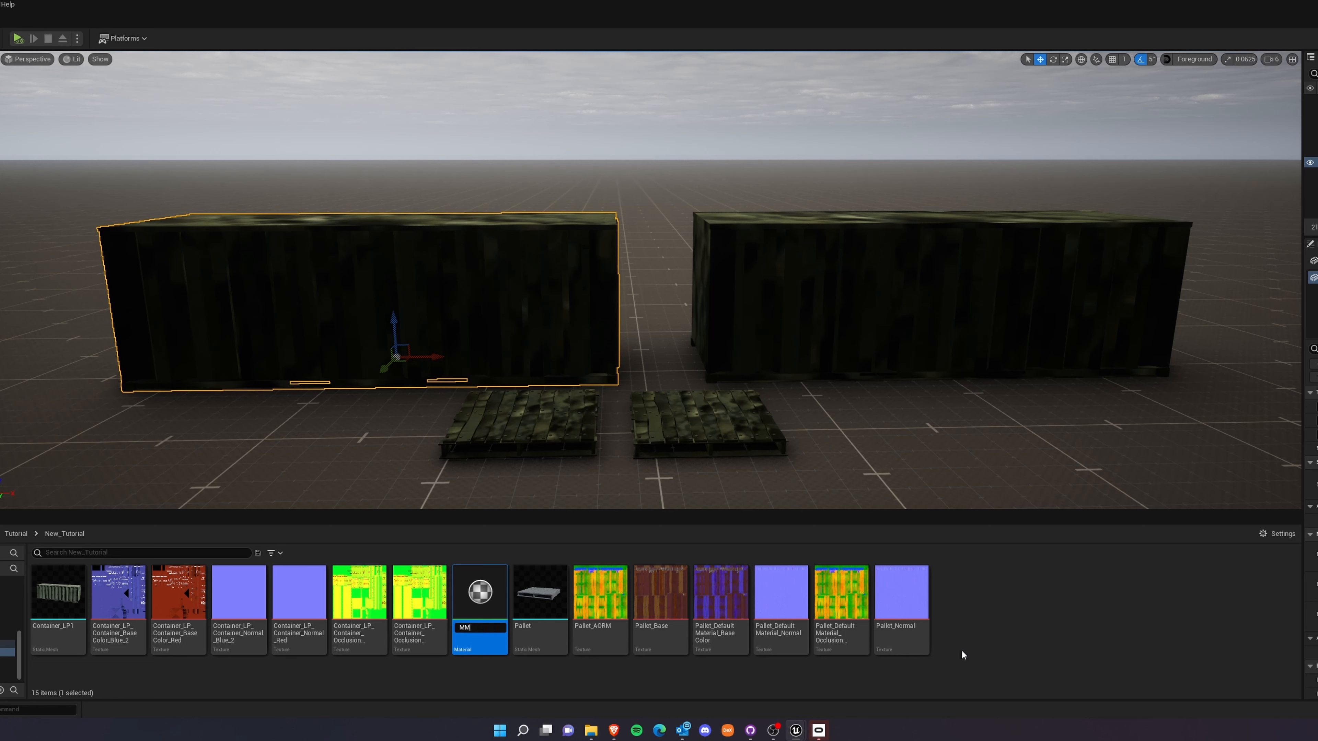
pyautogui.write('_')
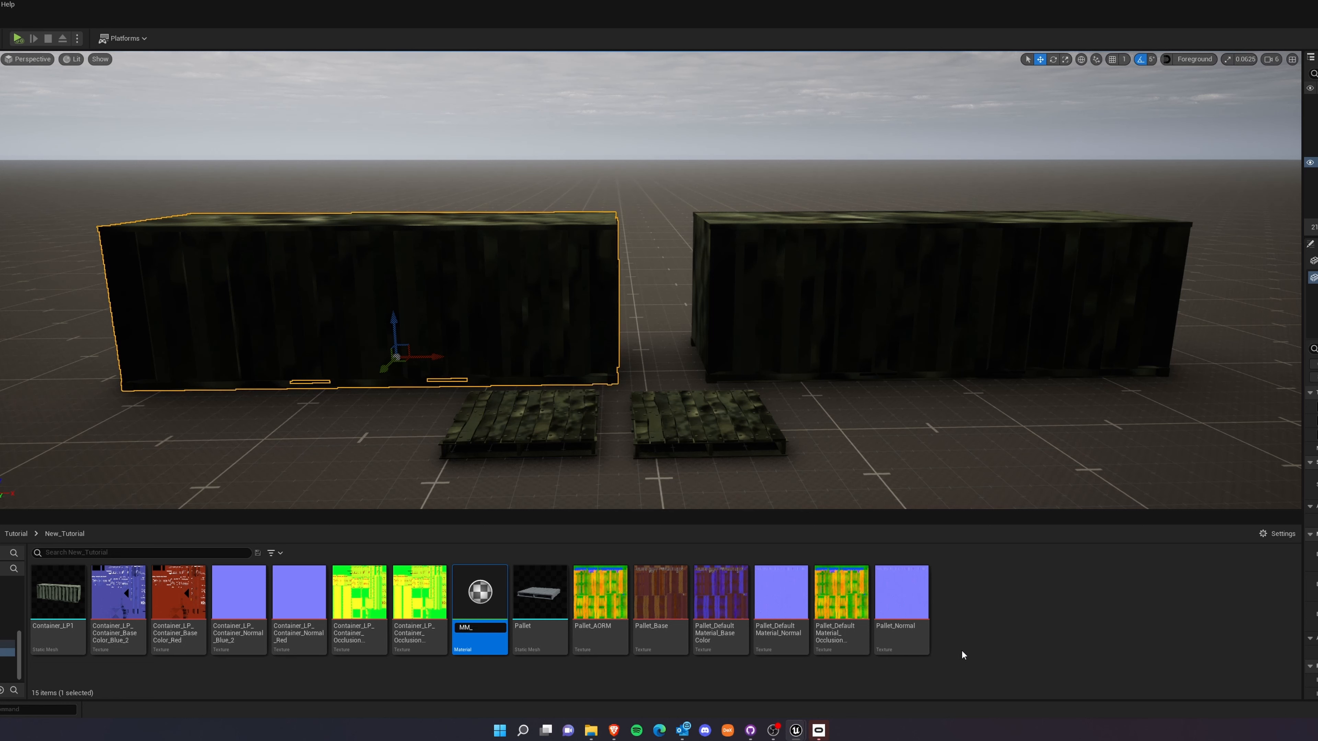
pyautogui.write('MasterMaterial')
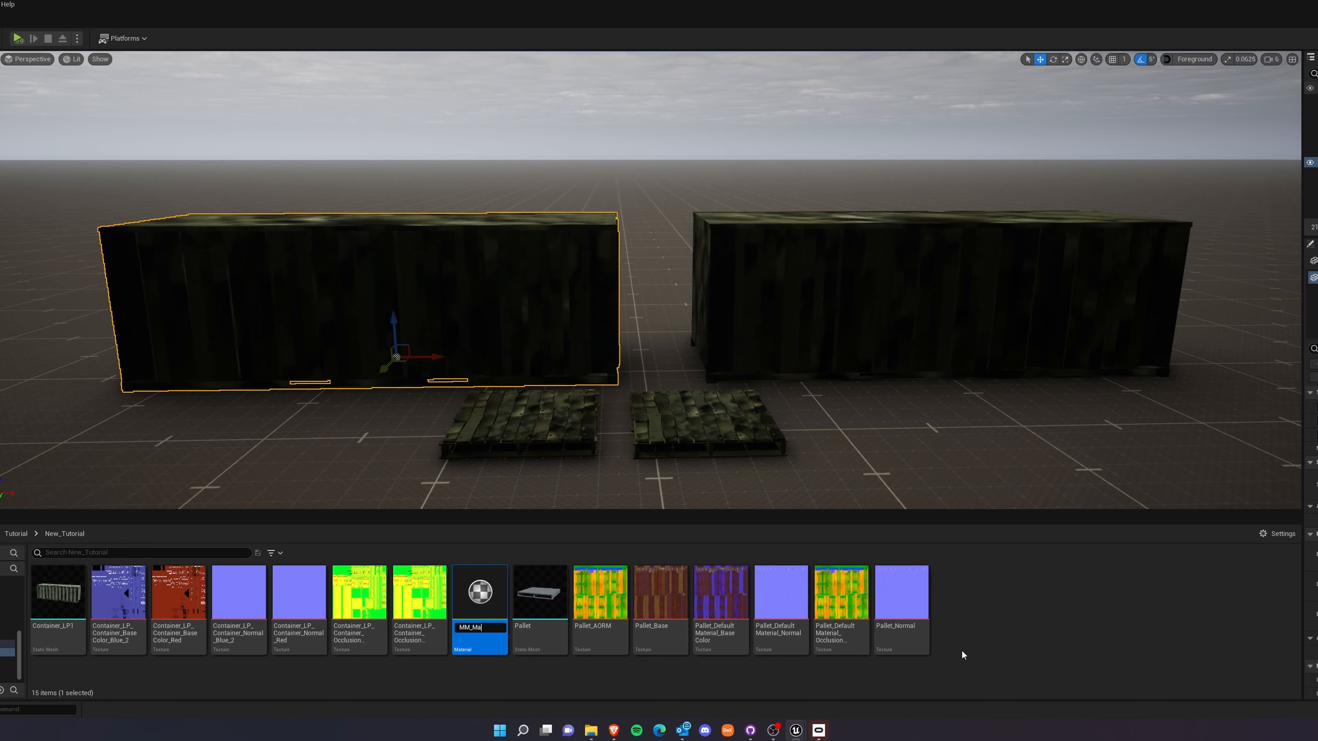
pyautogui.press('Return')
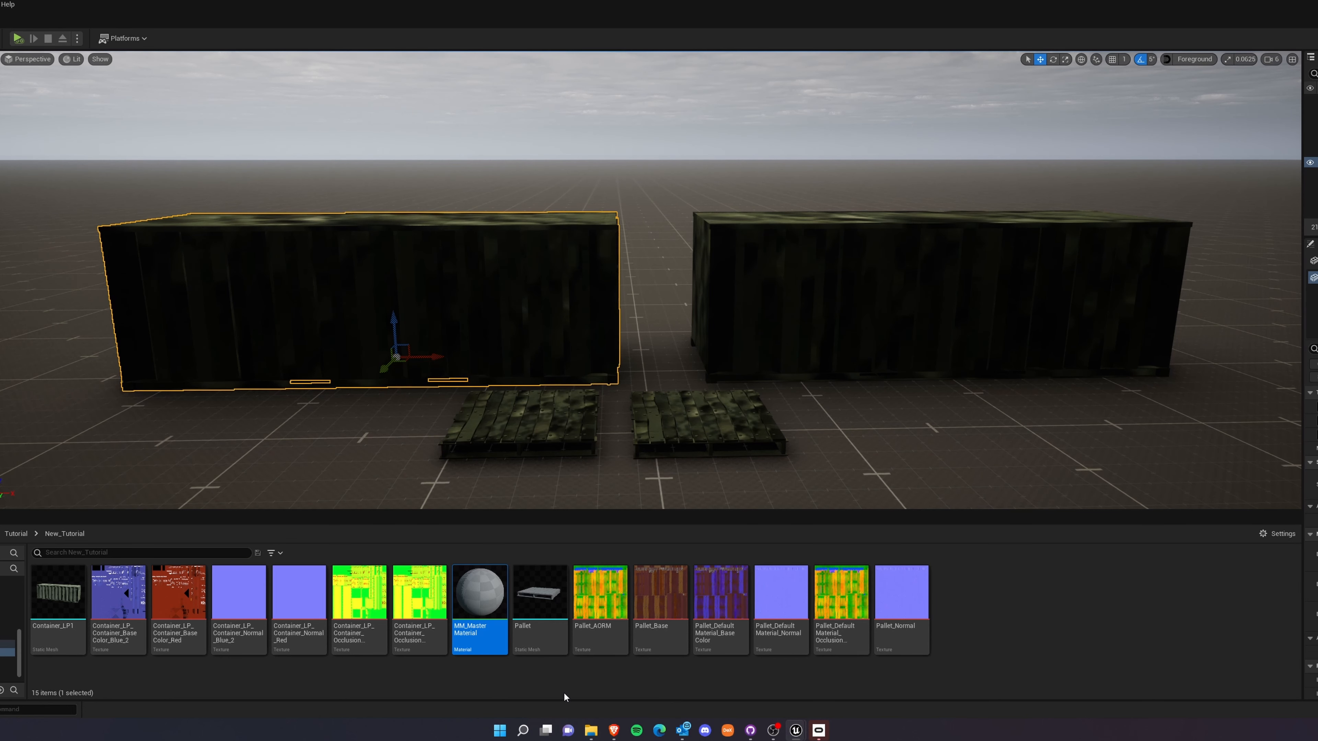
# Search for assets with the prefix "MM_" in the 3DRenderChallenge folder and across the whole project content.
pyautogui.scroll(5, 5, 644)
pyautogui.click(5, 599)
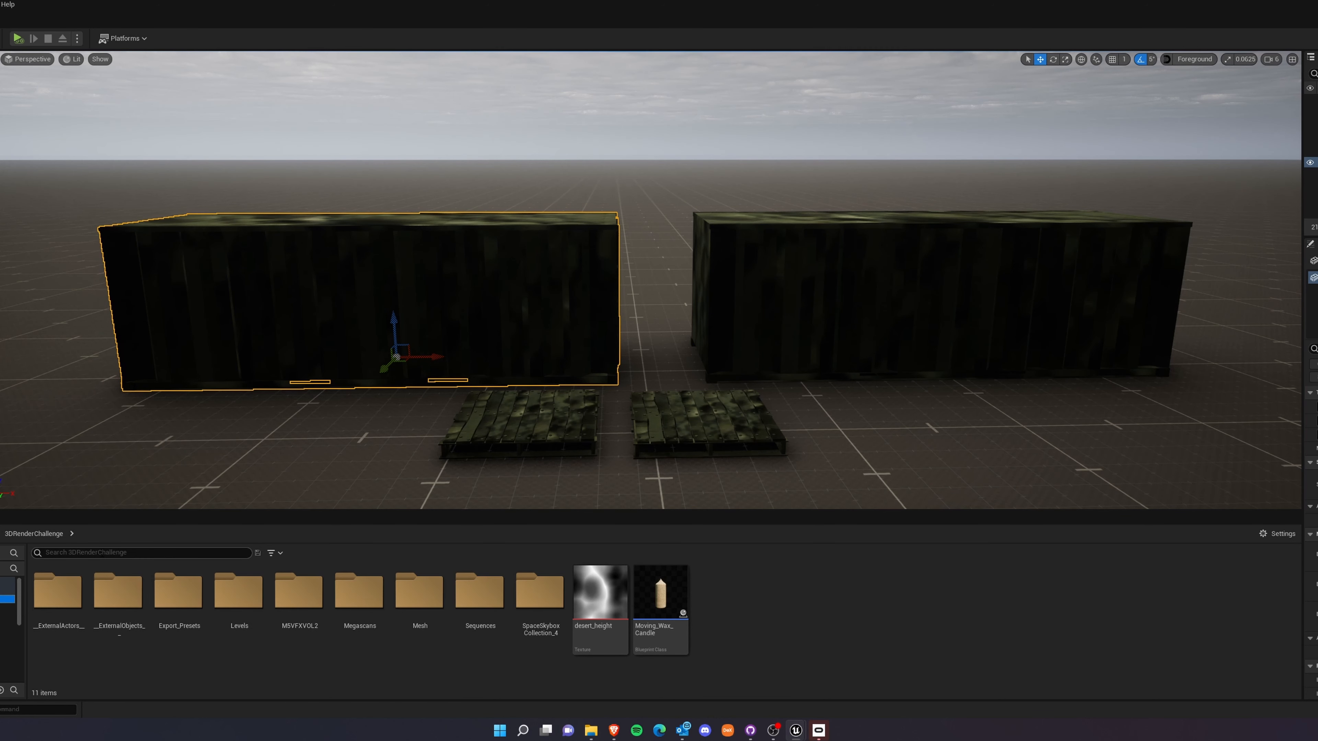
pyautogui.click(122, 553)
pyautogui.write('M')
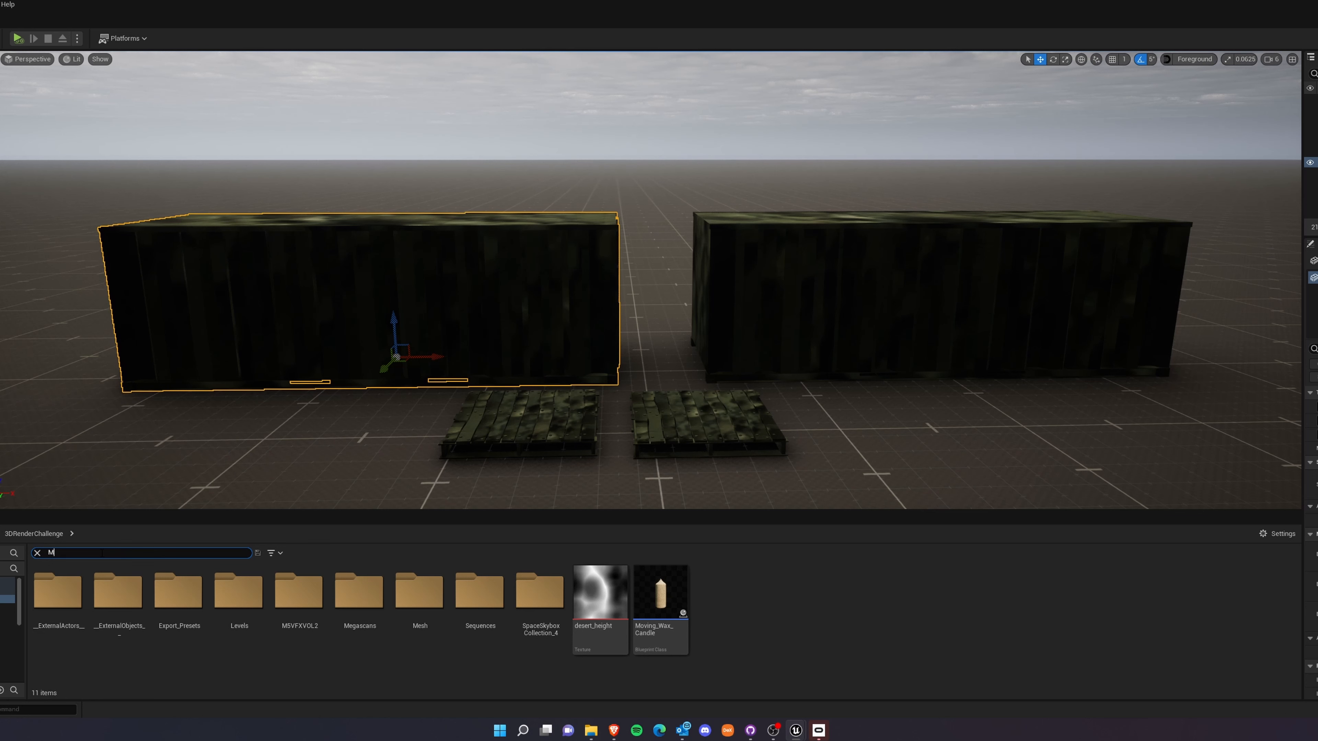
pyautogui.write('M_')
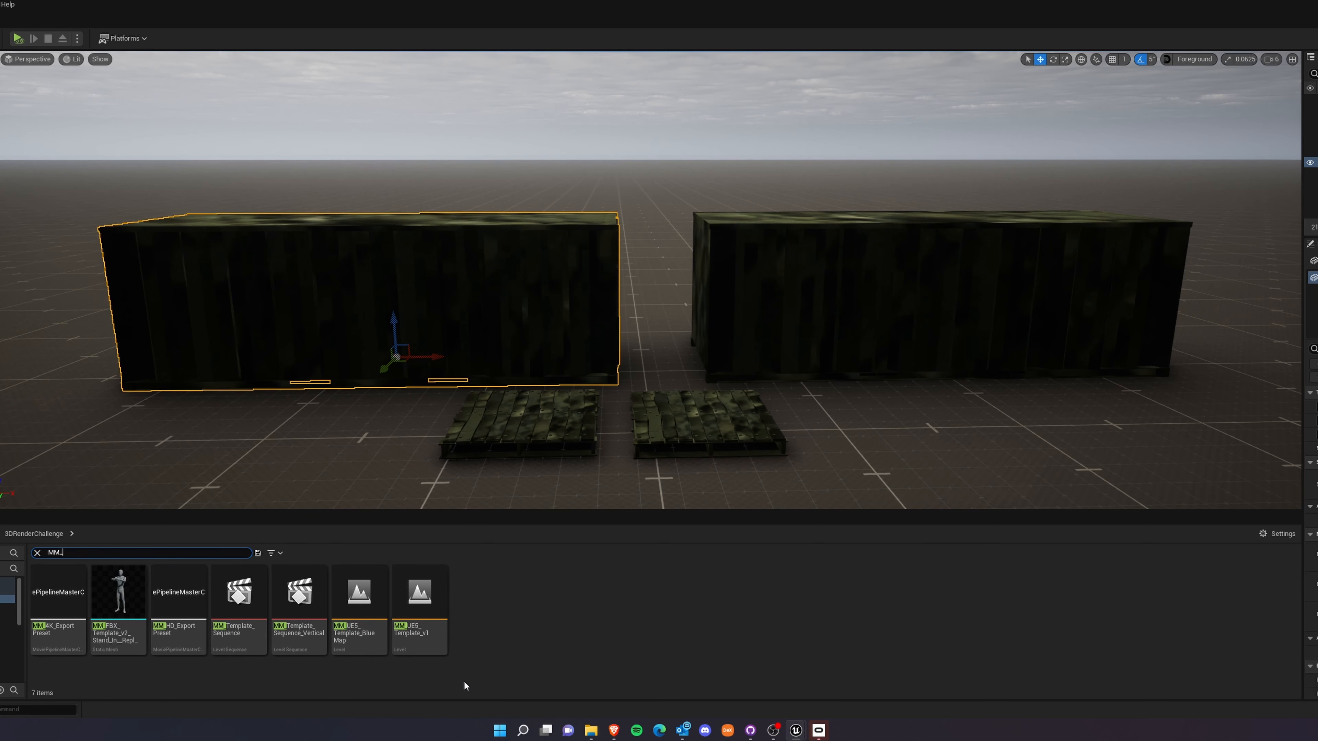
pyautogui.click(7, 590)
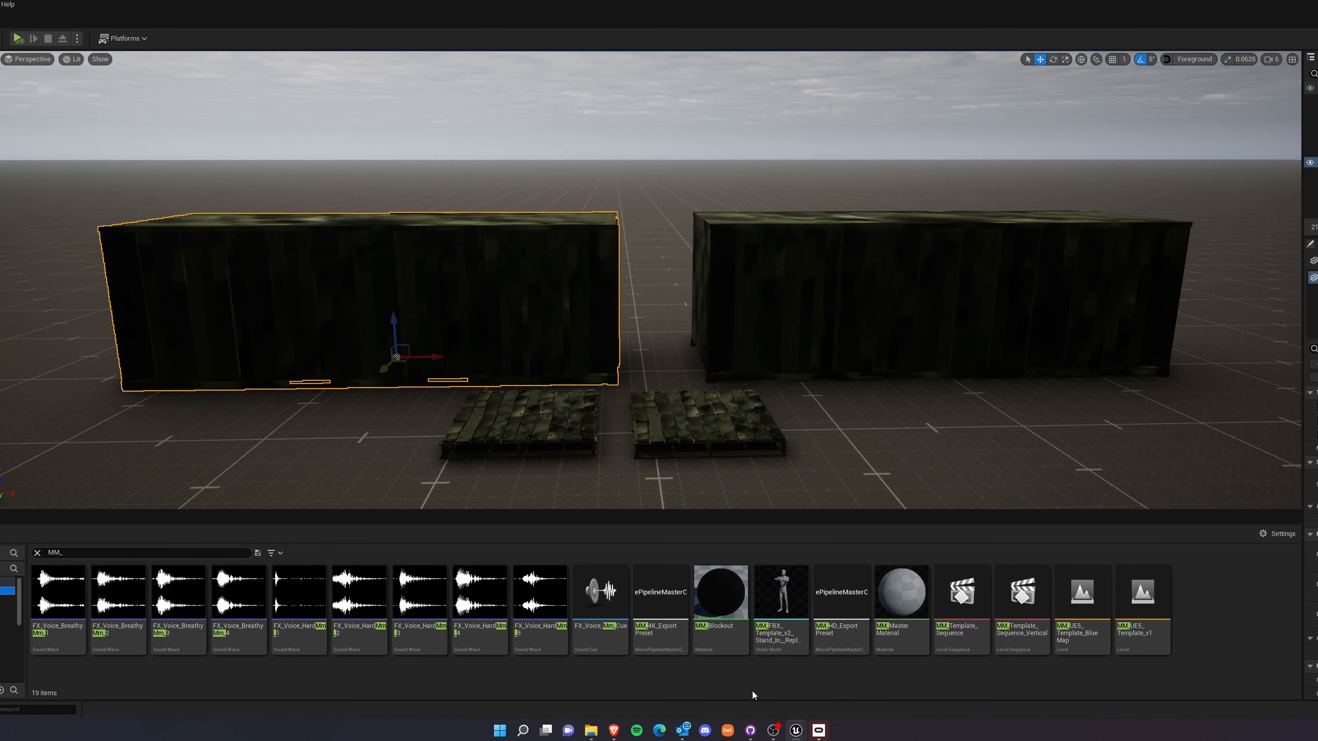
pyautogui.click(905, 611)
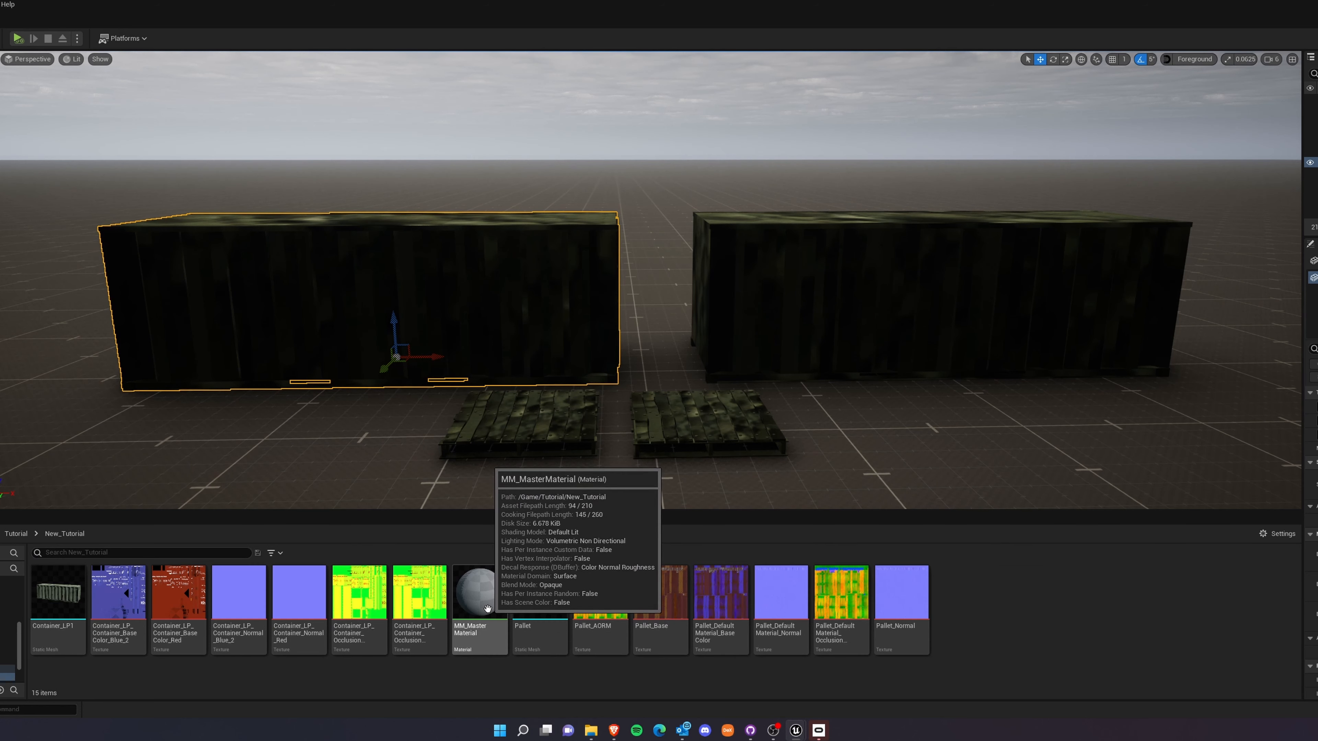
# Open MM_MasterMaterial from the New_Tutorial folder for editing.
pyautogui.doubleClick(488, 608)
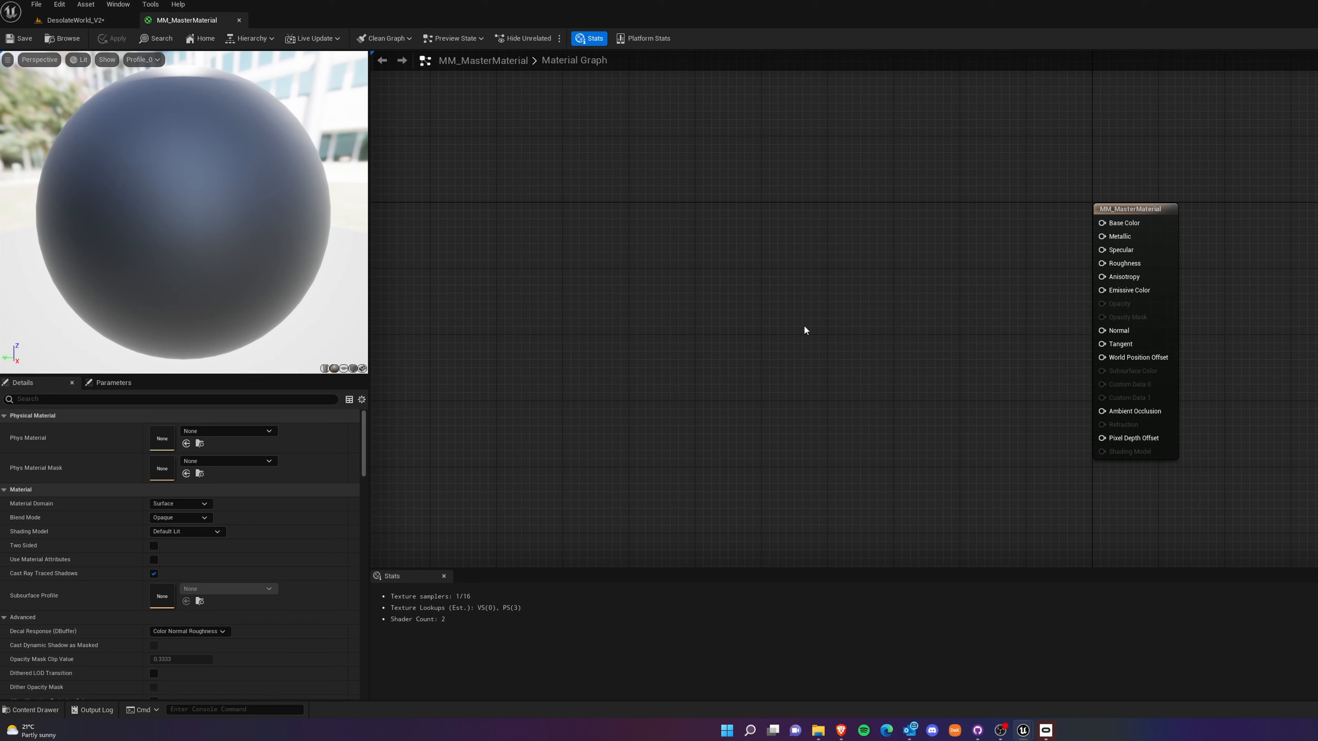
pyautogui.rightClick(799, 271)
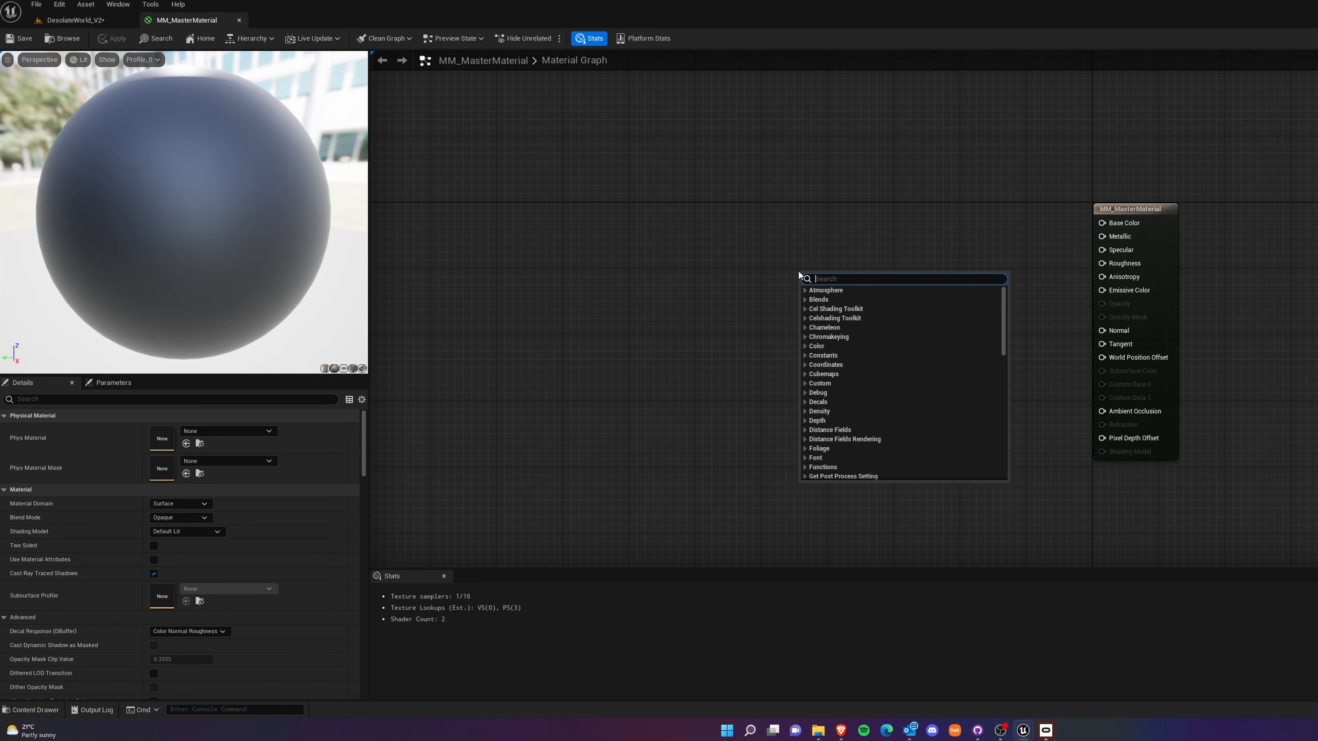
pyautogui.click(680, 492)
# Add the red container's base color, normal and occlusion textures to the material graph and stack the samples beside the material node.
pyautogui.hotkey('ctrl', 'space')
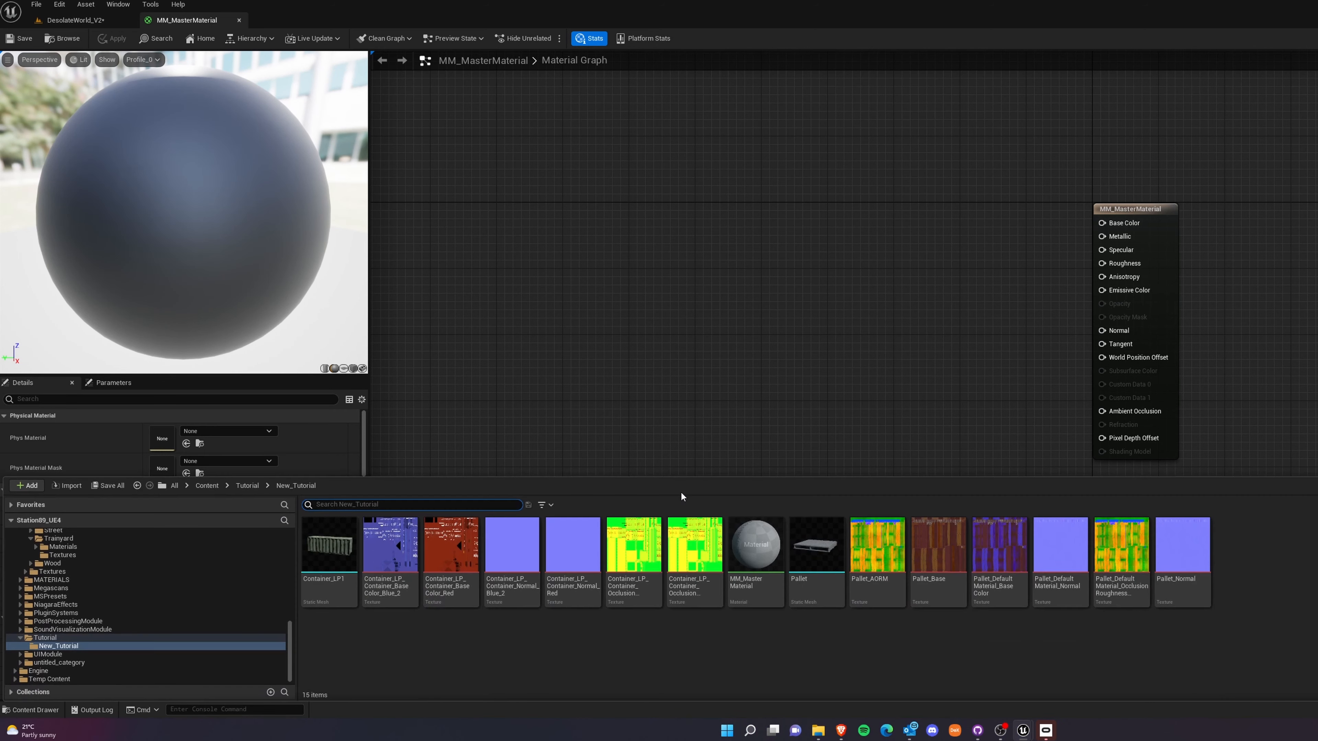
pyautogui.click(431, 564)
pyautogui.keyDown('ctrl'); pyautogui.click(571, 550); pyautogui.keyUp('ctrl')
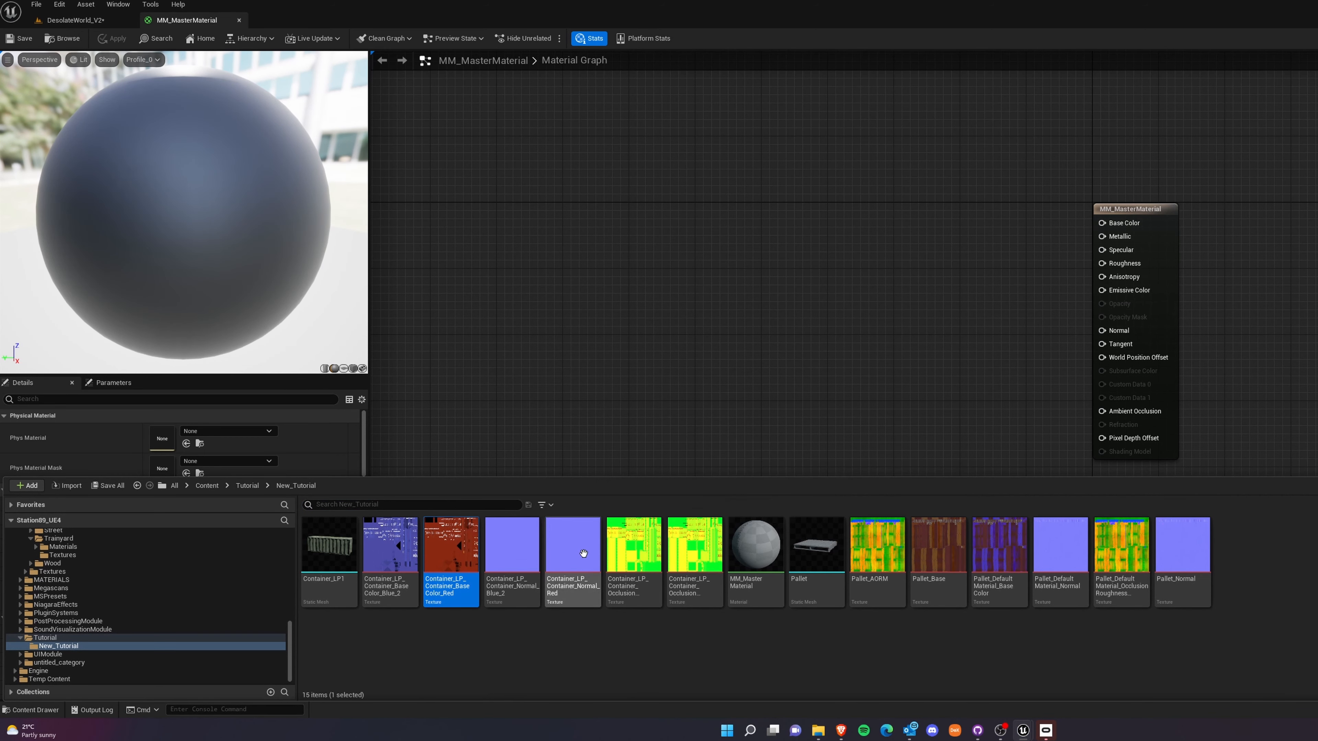
pyautogui.keyDown('ctrl'); pyautogui.click(695, 557); pyautogui.keyUp('ctrl')
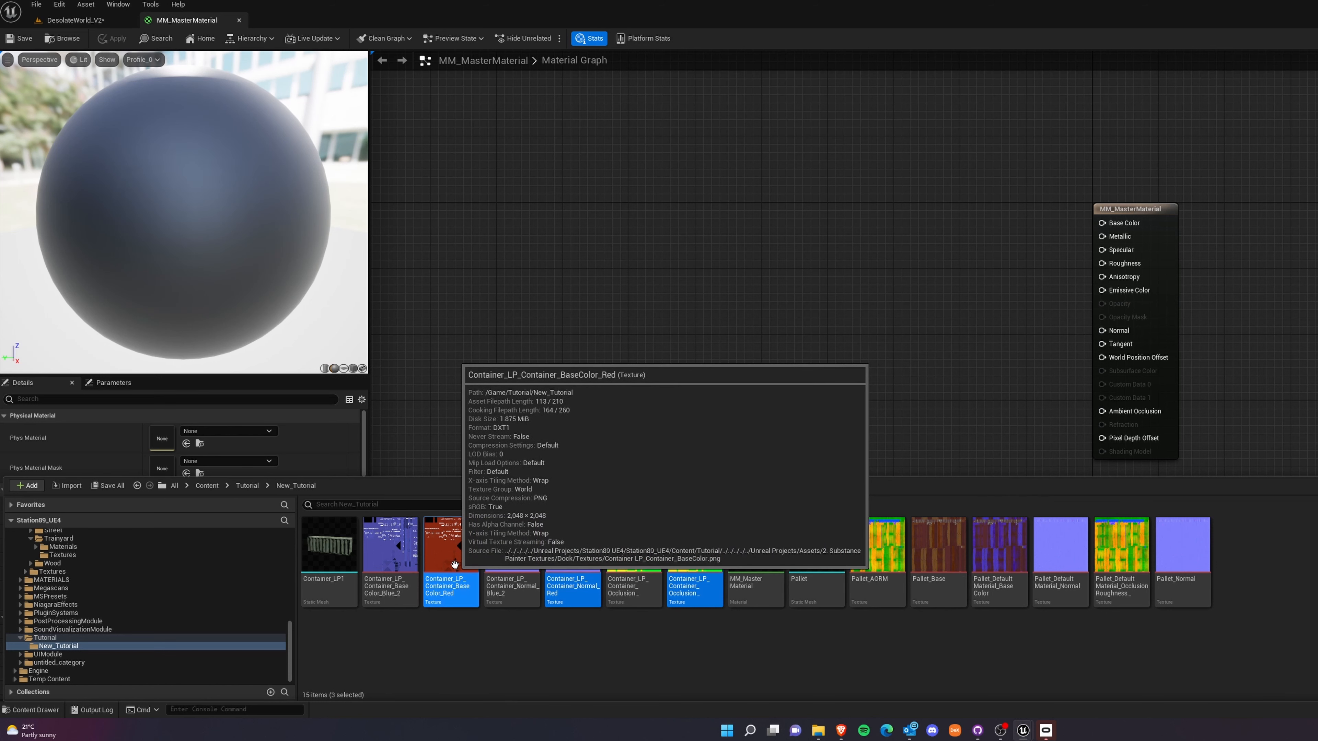
pyautogui.moveTo(454, 564); pyautogui.dragTo(854, 176)
pyautogui.moveTo(838, 316)
pyautogui.mouseDown()
pyautogui.moveTo(833, 453)
pyautogui.moveTo(836, 307)
pyautogui.moveTo(854, 328)
pyautogui.mouseUp()
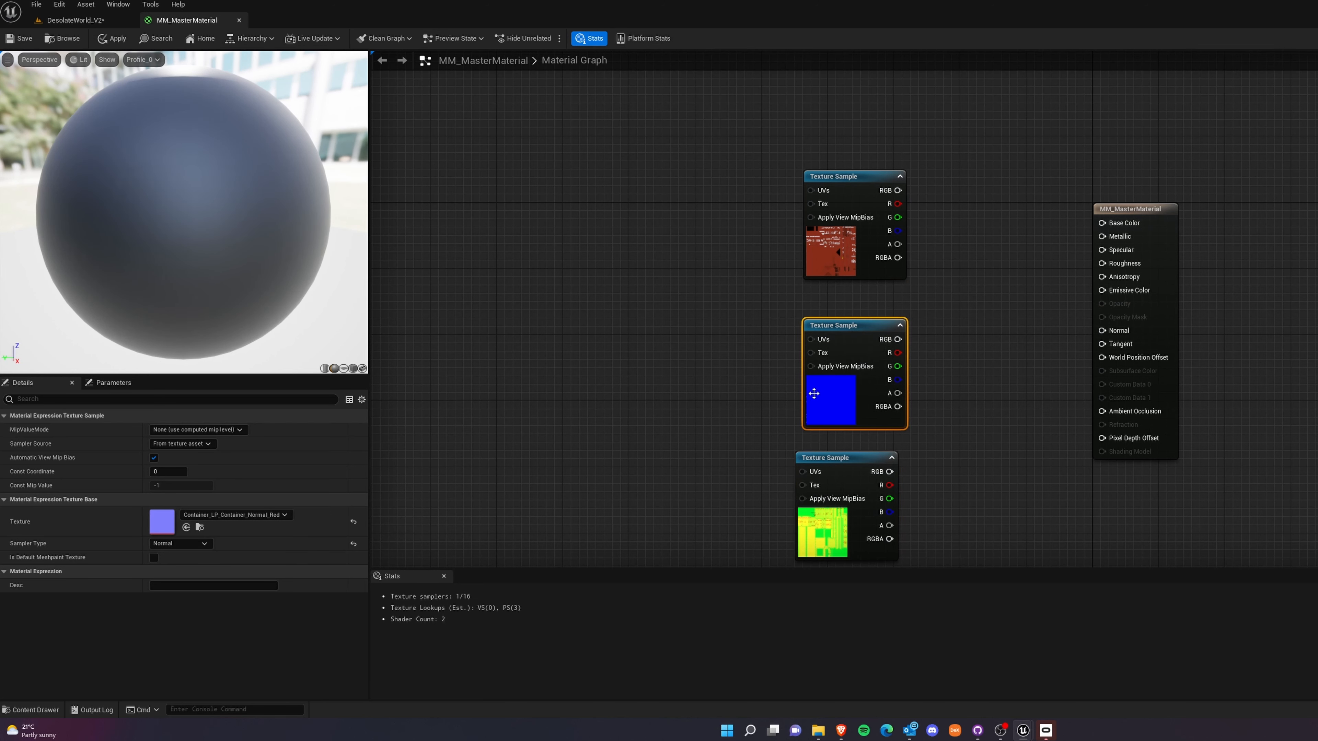
pyautogui.rightClick(605, 321)
pyautogui.write('text')
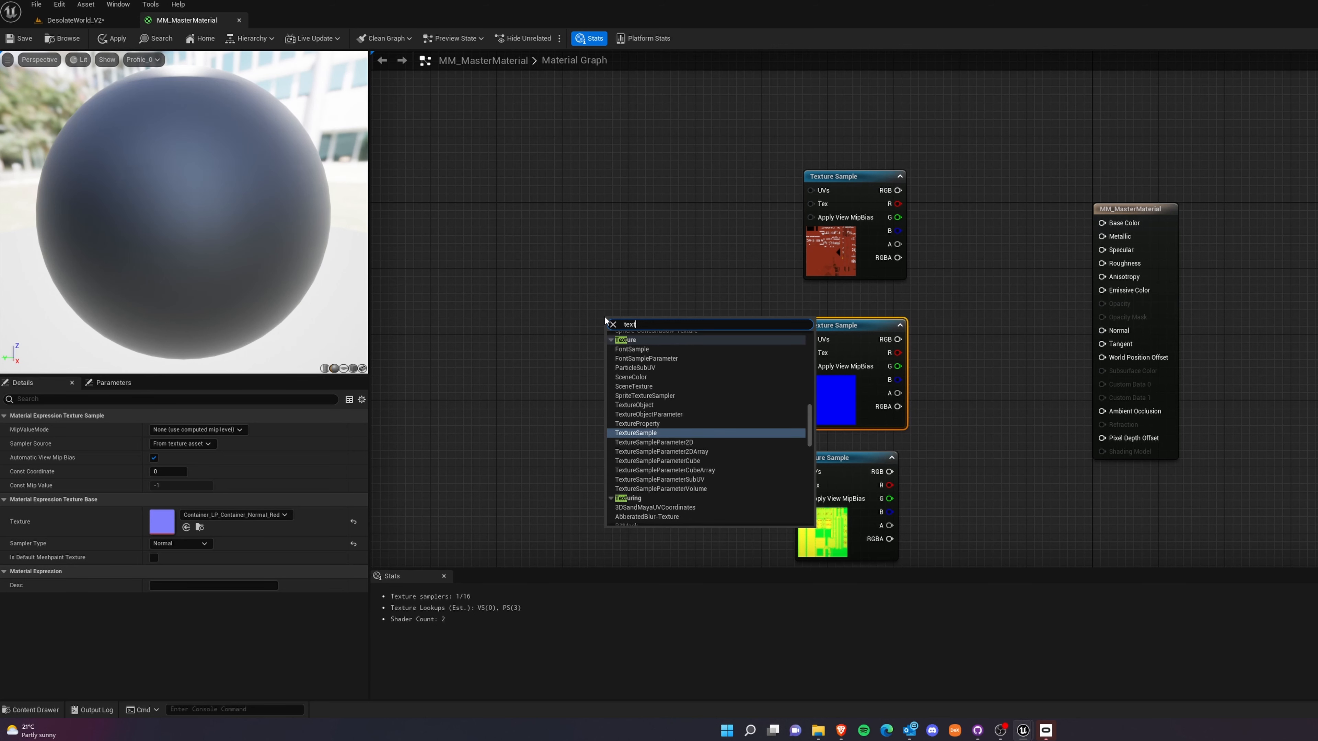
pyautogui.click(652, 435)
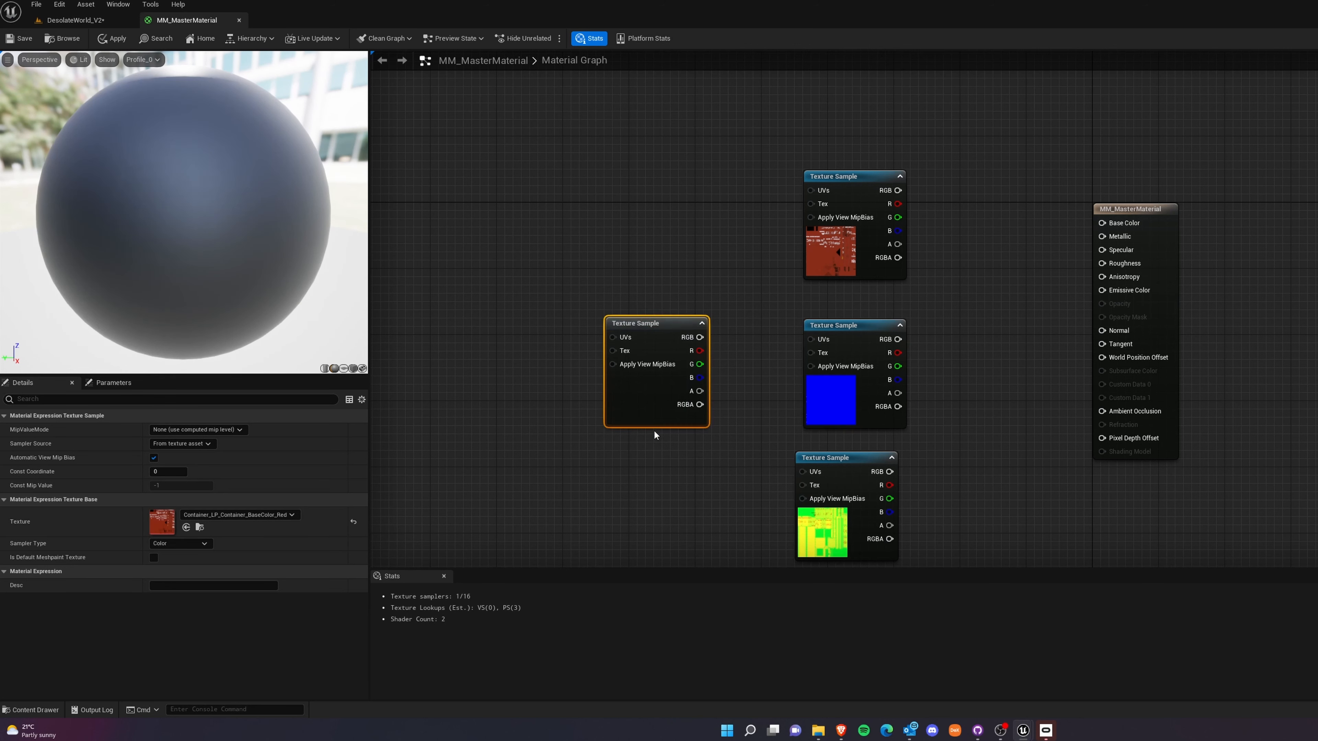
pyautogui.moveTo(664, 323); pyautogui.dragTo(688, 250)
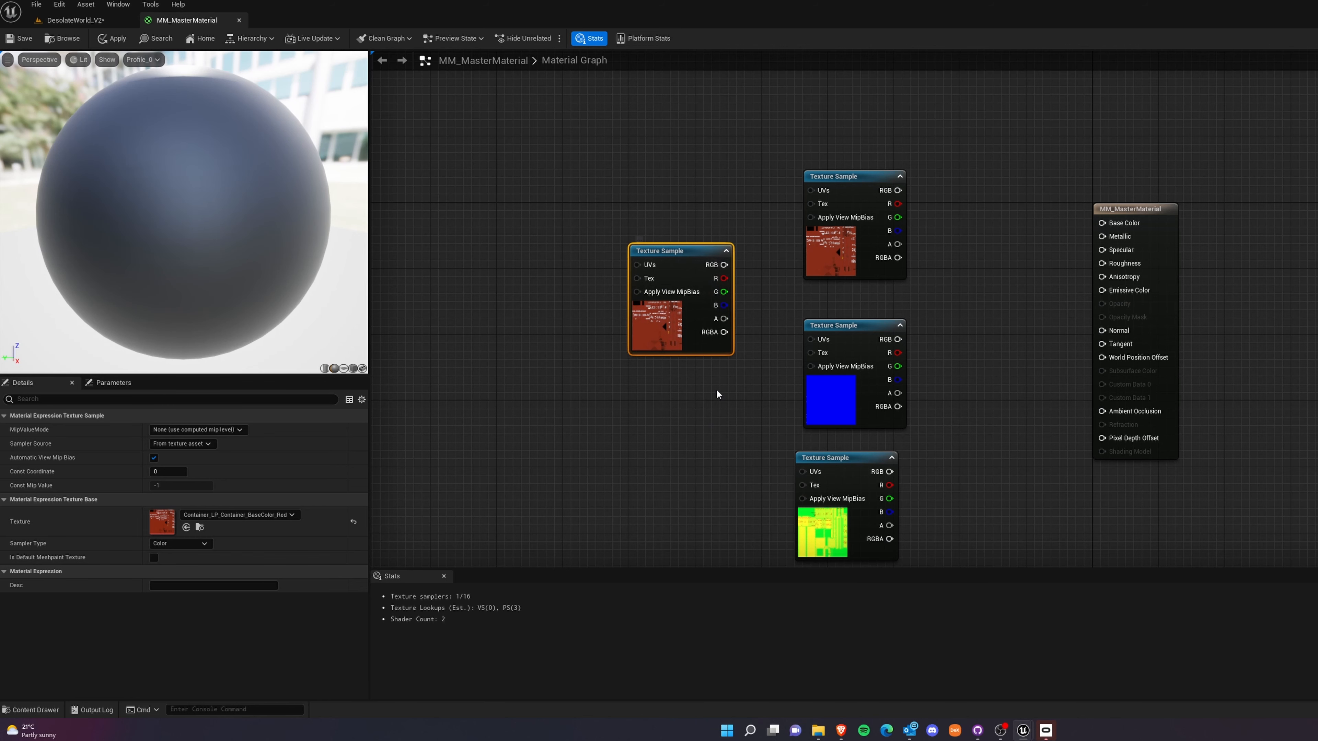
pyautogui.press('Delete')
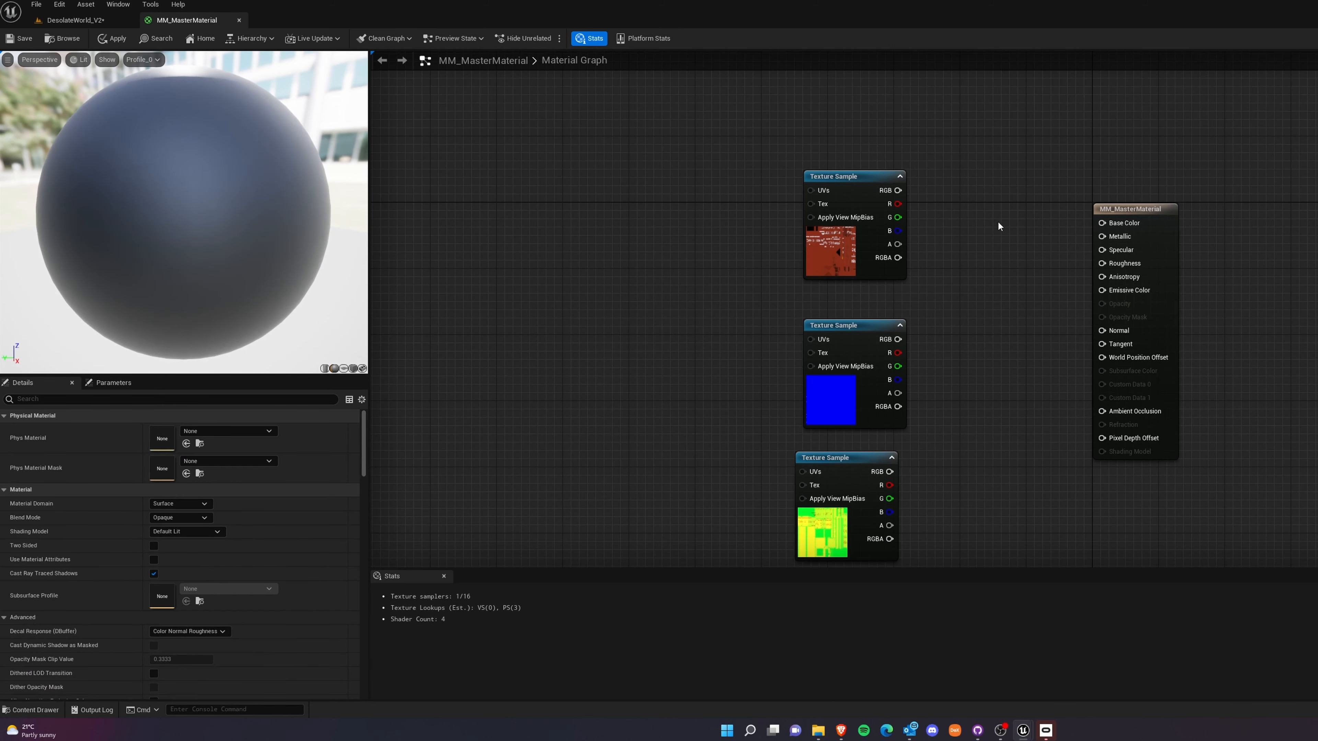
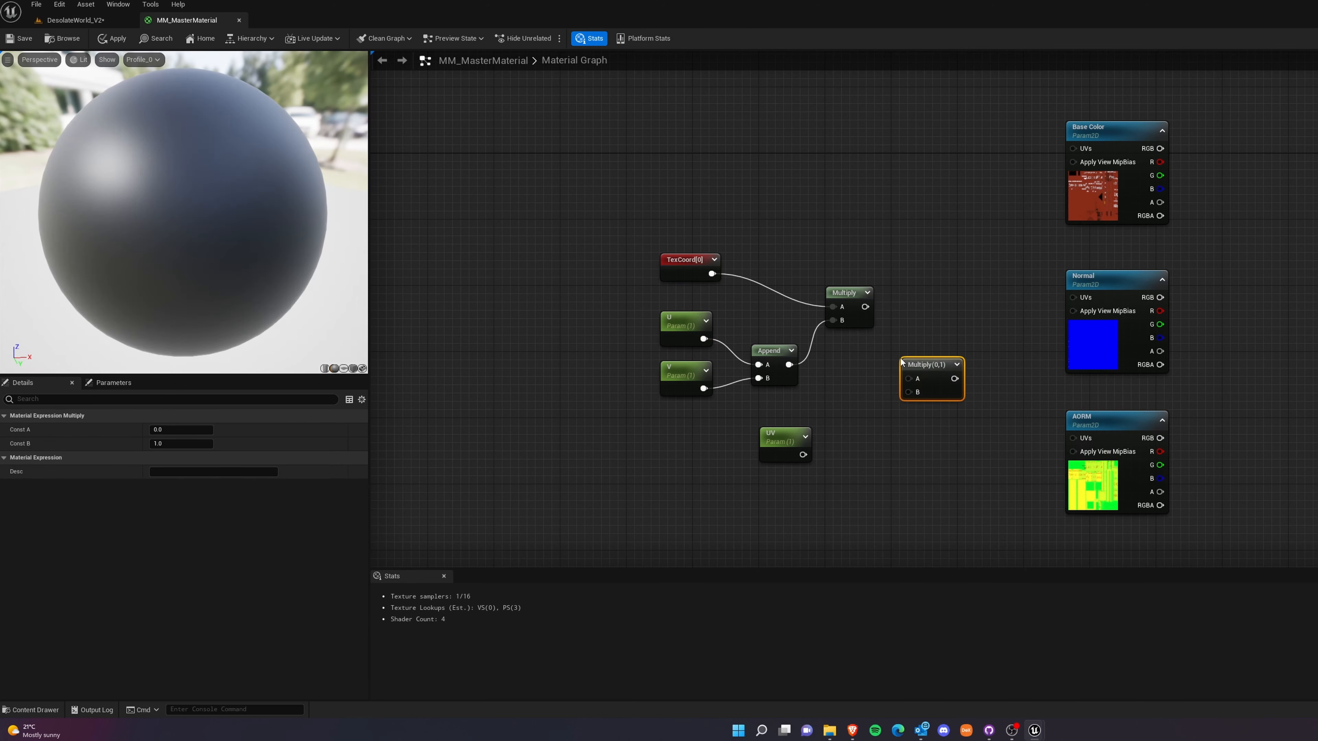
# Multiply the tiled texture coordinates by the UV parameter and feed the result into the UVs of the Base Color, Normal and AORM samples.
pyautogui.moveTo(915, 361)
pyautogui.mouseDown()
pyautogui.moveTo(914, 330)
pyautogui.moveTo(884, 325)
pyautogui.moveTo(907, 348)
pyautogui.mouseUp()
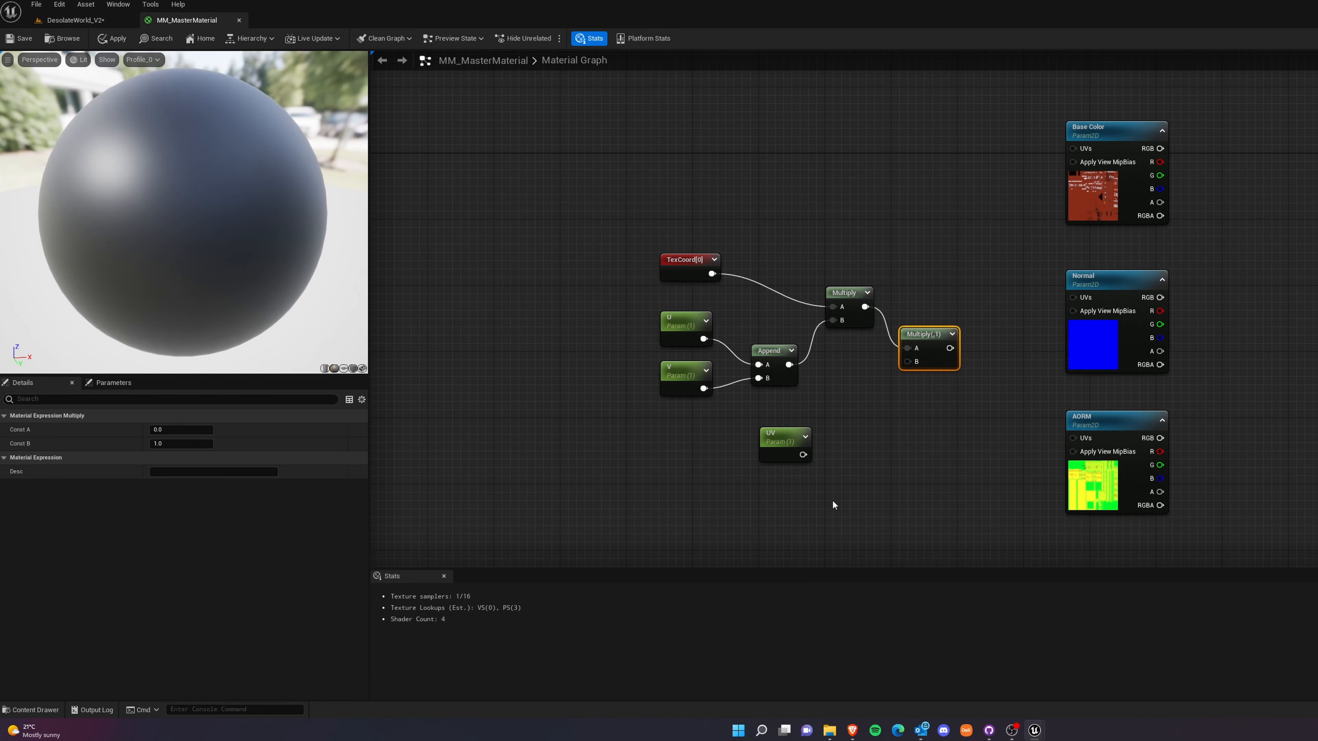
pyautogui.moveTo(802, 454); pyautogui.dragTo(907, 361)
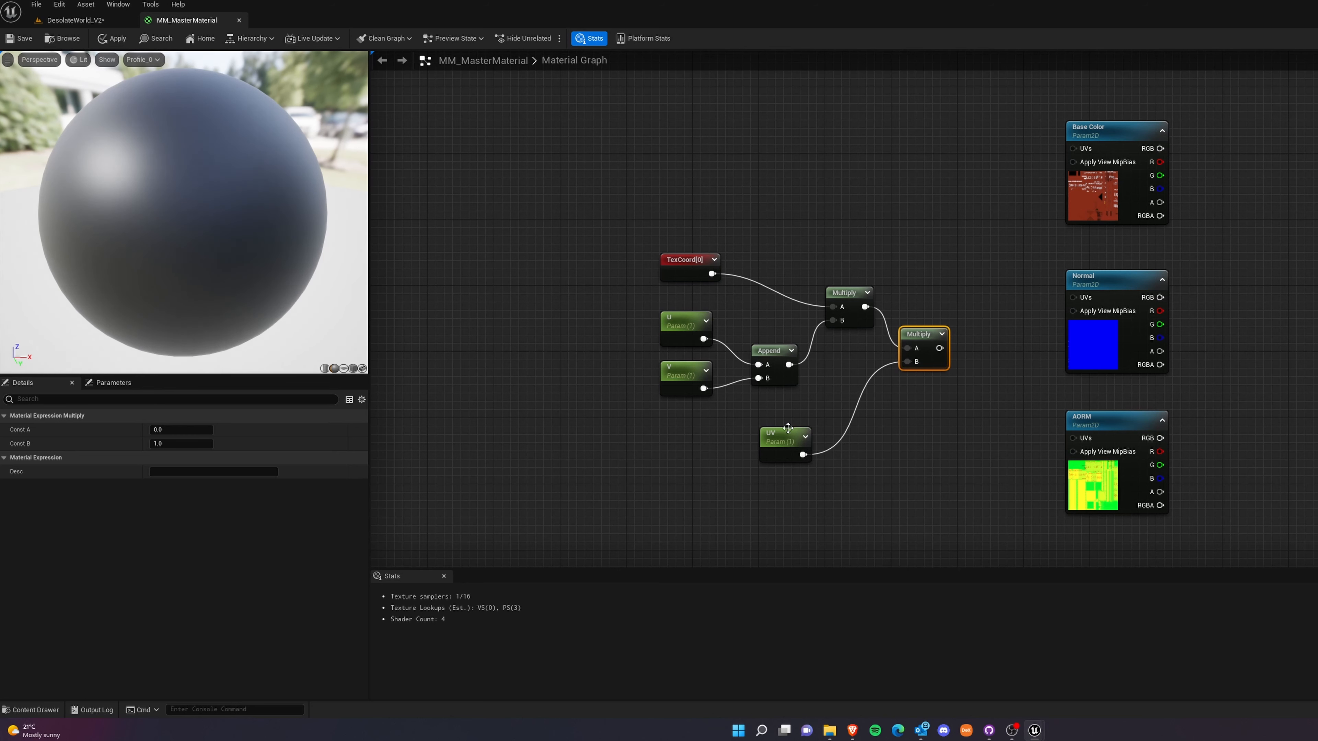
pyautogui.moveTo(788, 428); pyautogui.dragTo(846, 403)
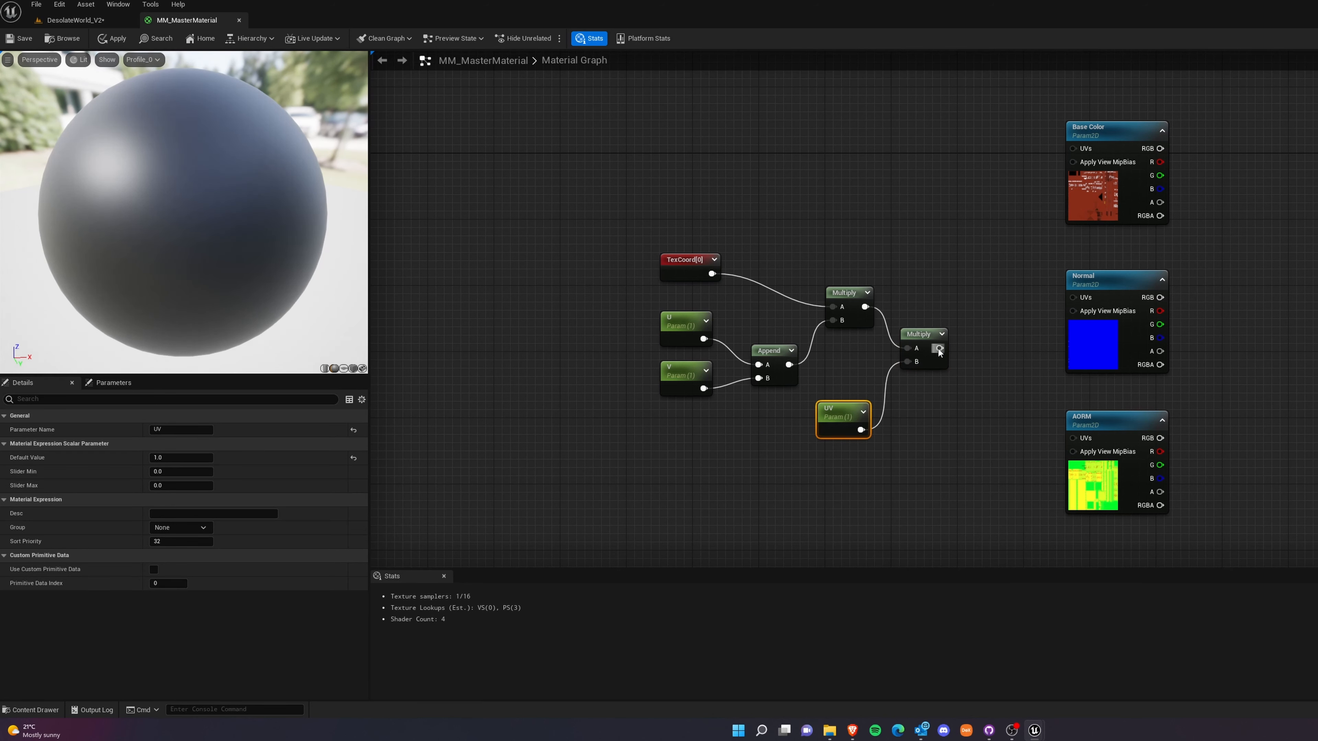
pyautogui.moveTo(939, 349); pyautogui.dragTo(1073, 438)
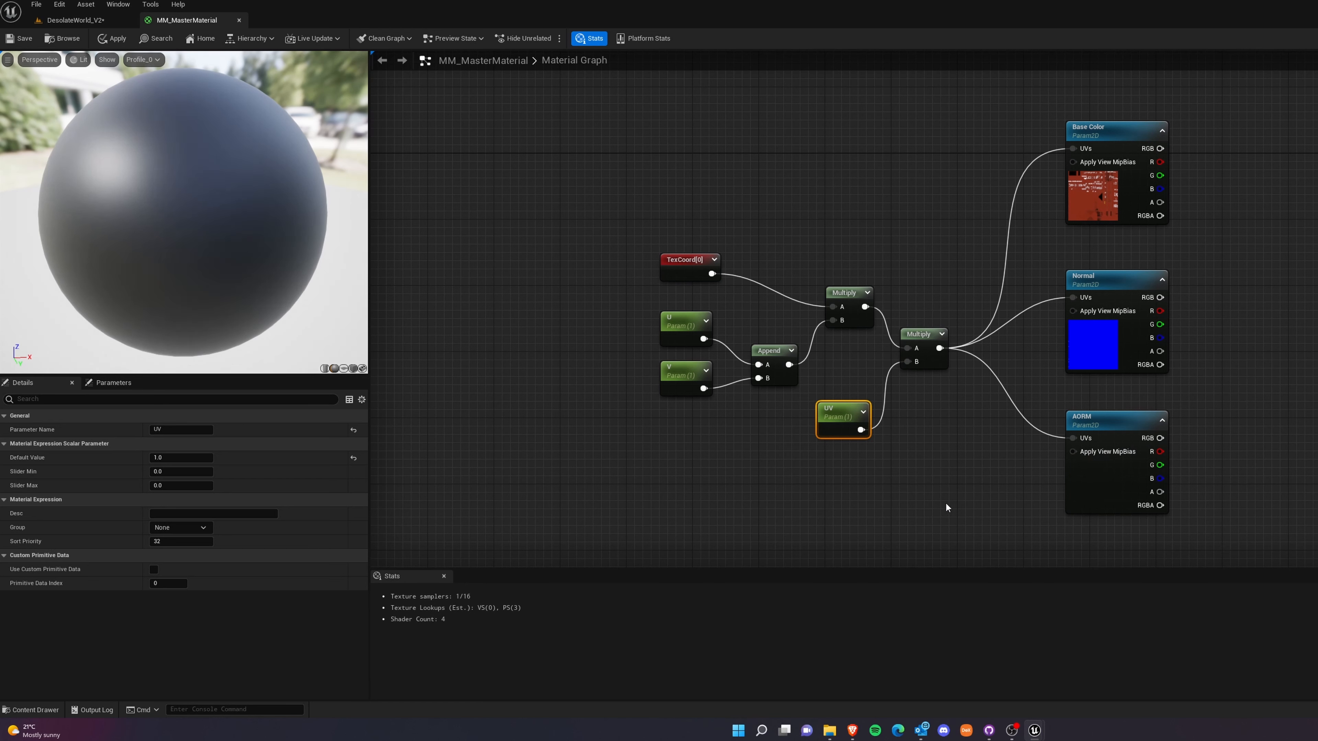
# Move the UV tiling nodes farther from the texture samples and enclose them in a comment named TexCoordinates.
pyautogui.click(947, 508)
pyautogui.moveTo(602, 253); pyautogui.dragTo(966, 490)
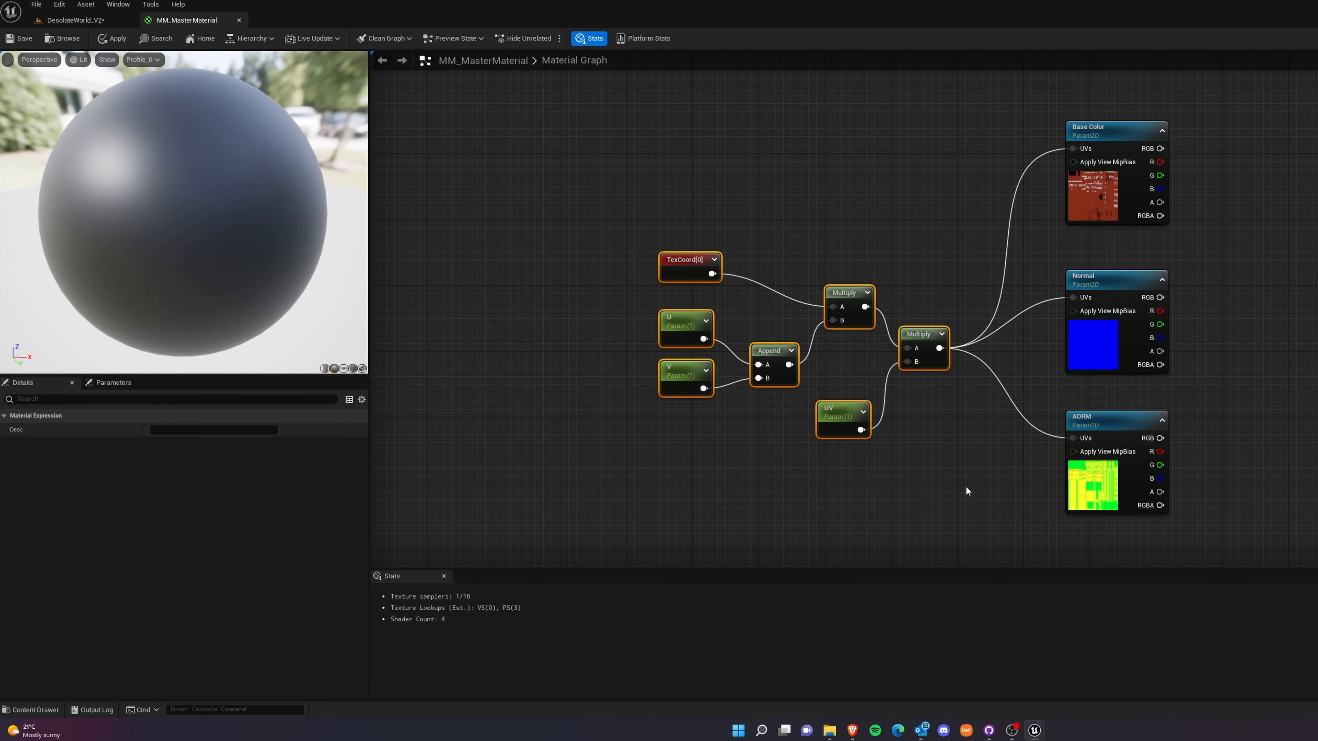
pyautogui.moveTo(925, 349); pyautogui.dragTo(809, 366)
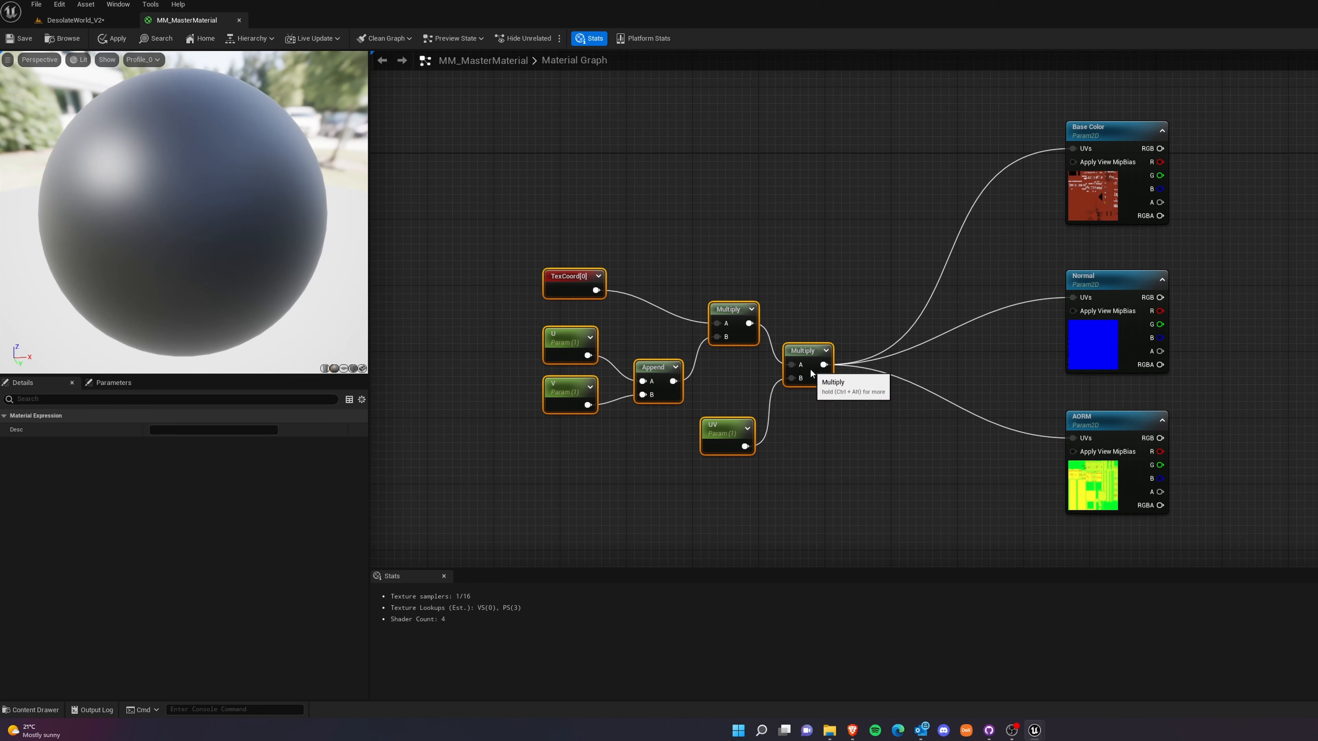
pyautogui.click(511, 260)
pyautogui.moveTo(511, 261); pyautogui.dragTo(857, 492)
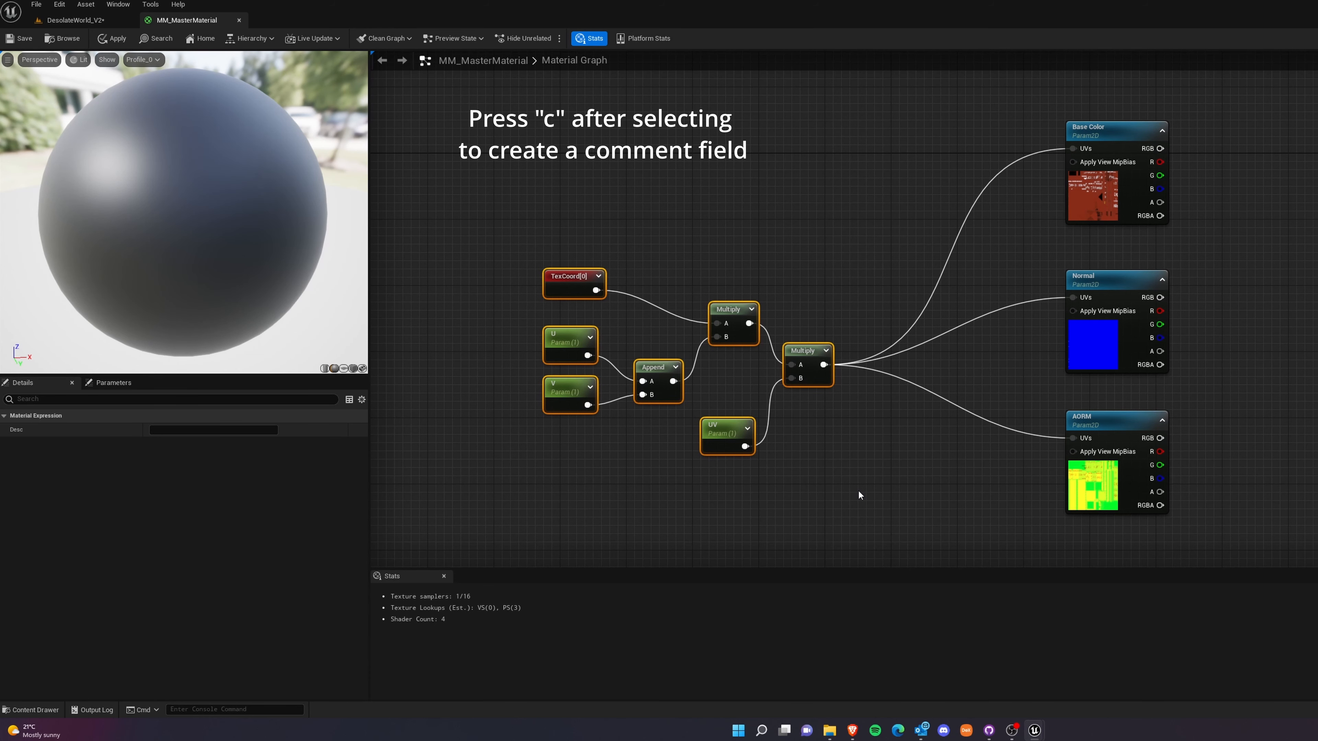
pyautogui.press('c')
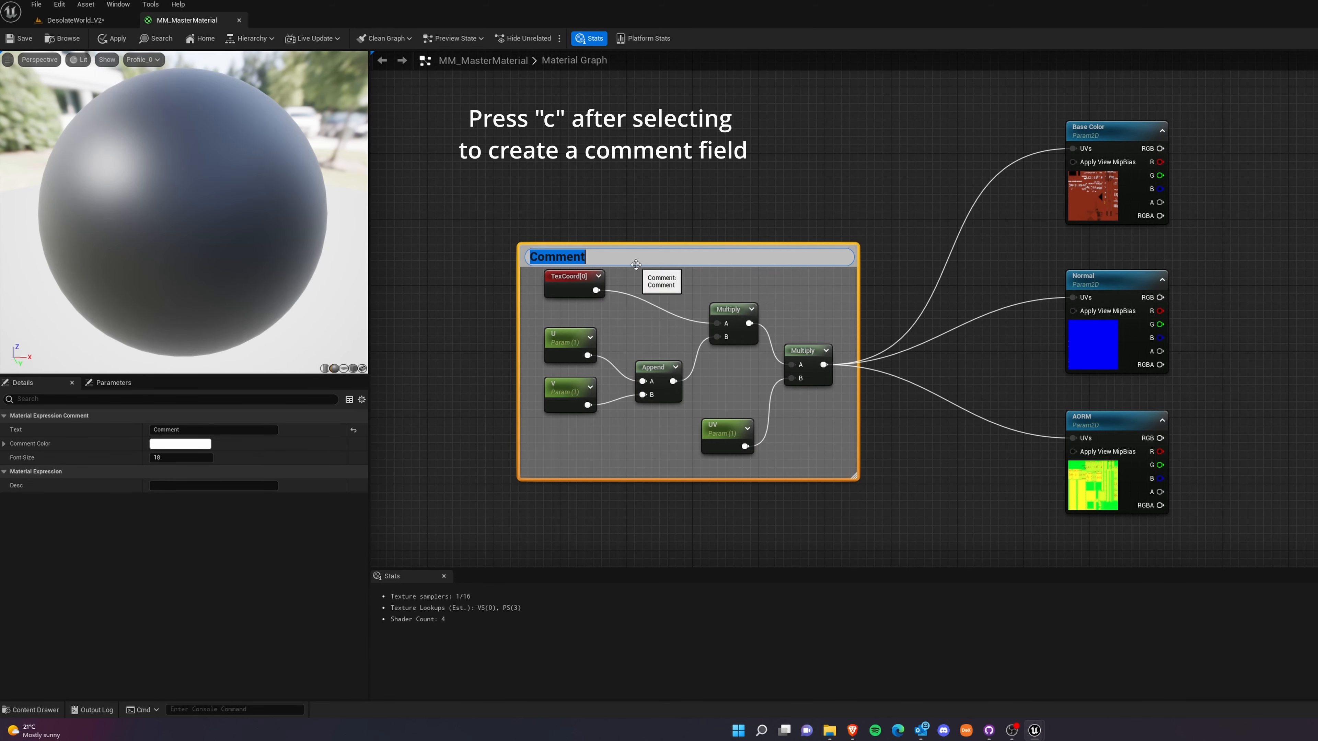
pyautogui.write('TexCoordinates')
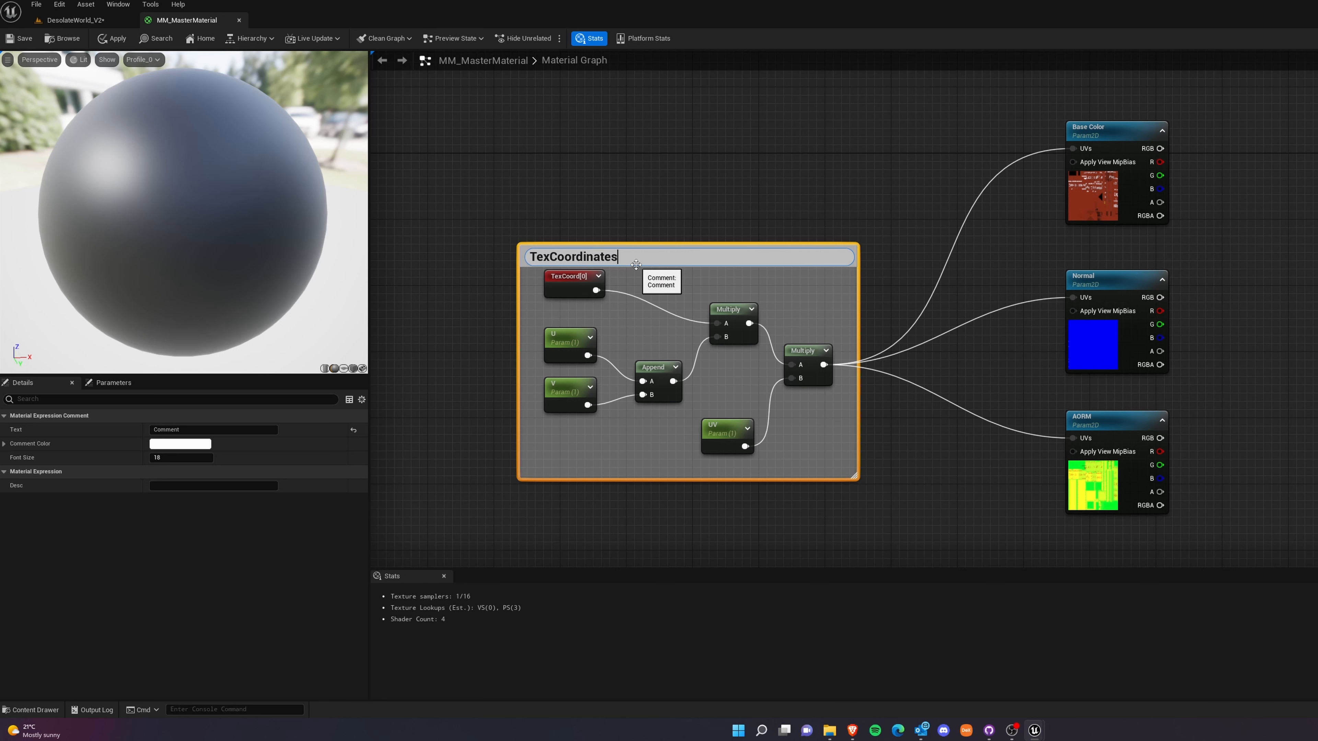
pyautogui.press('Return')
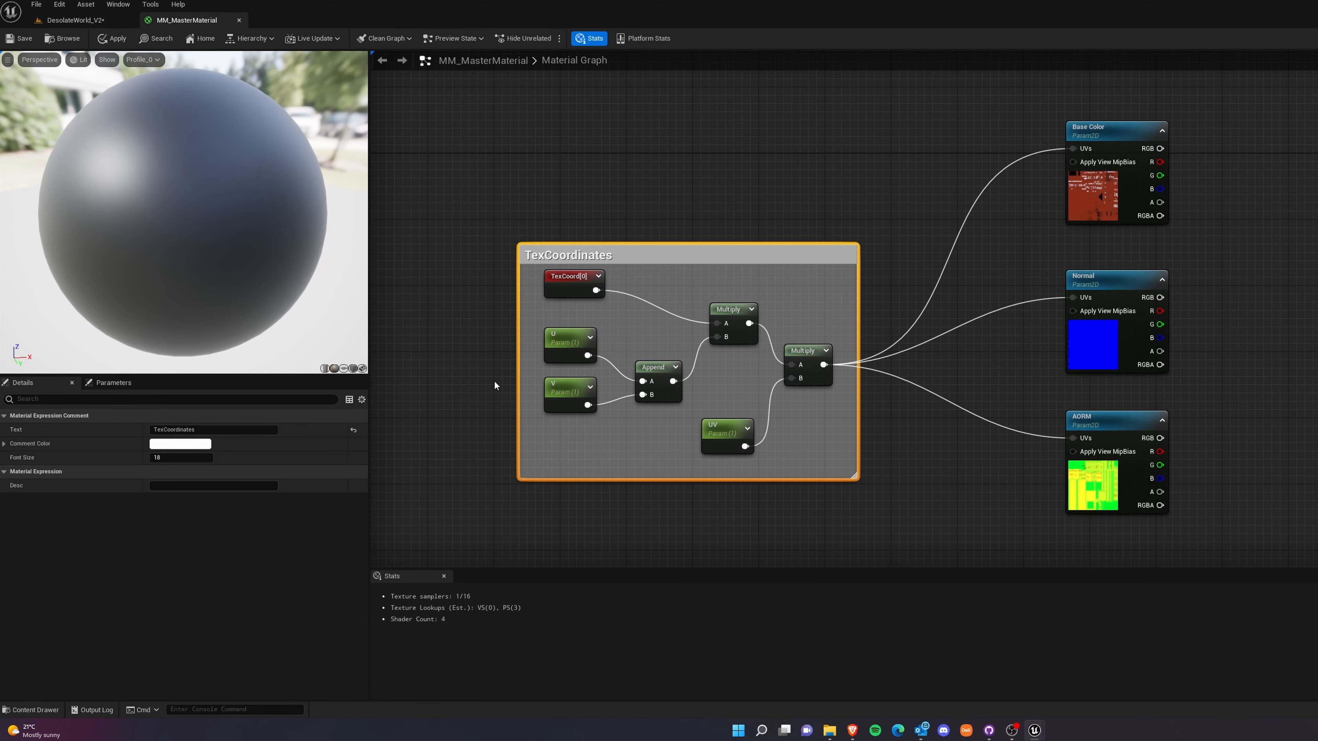
# Connect Base Color and Normal to their matching material inputs, AORM red to Ambient Occlusion, green to Roughness and blue to Metallic, and save the material.
pyautogui.moveTo(1295, 335); pyautogui.dragTo(1137, 347, button='right')
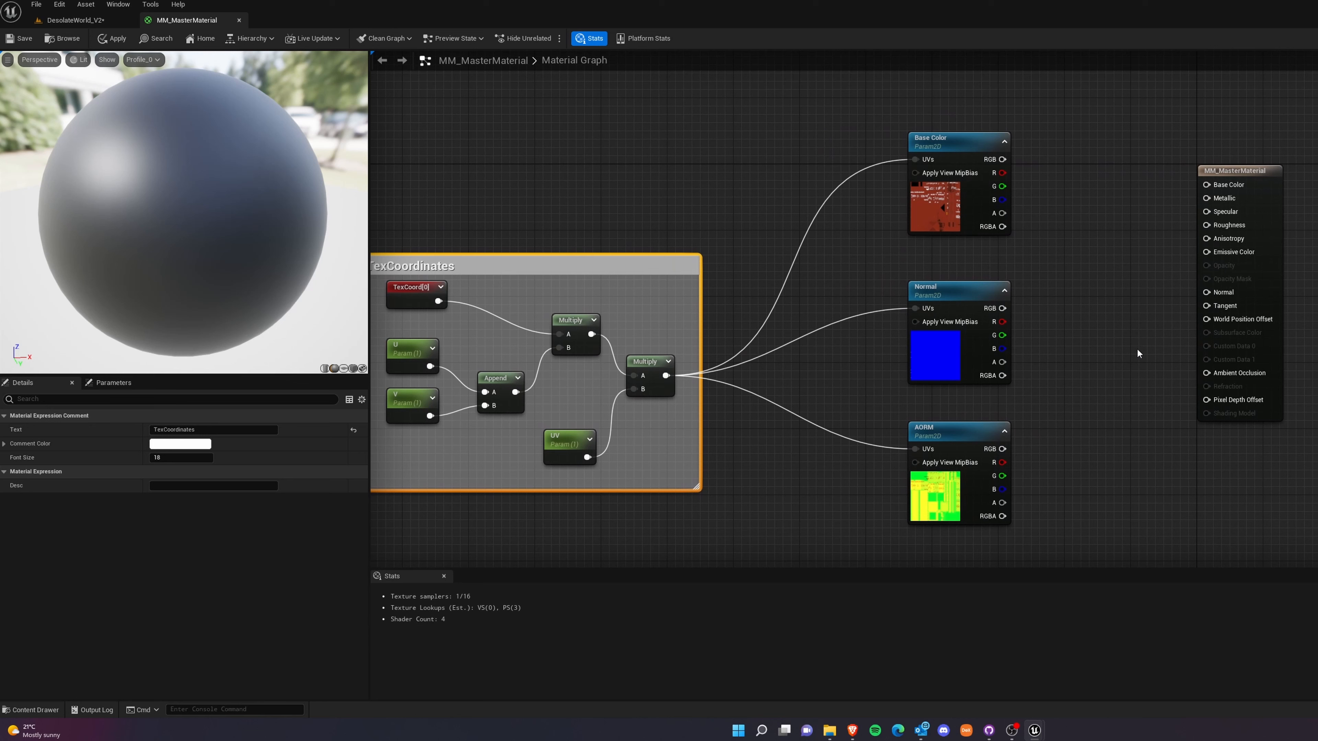
pyautogui.moveTo(1001, 160); pyautogui.dragTo(1206, 185)
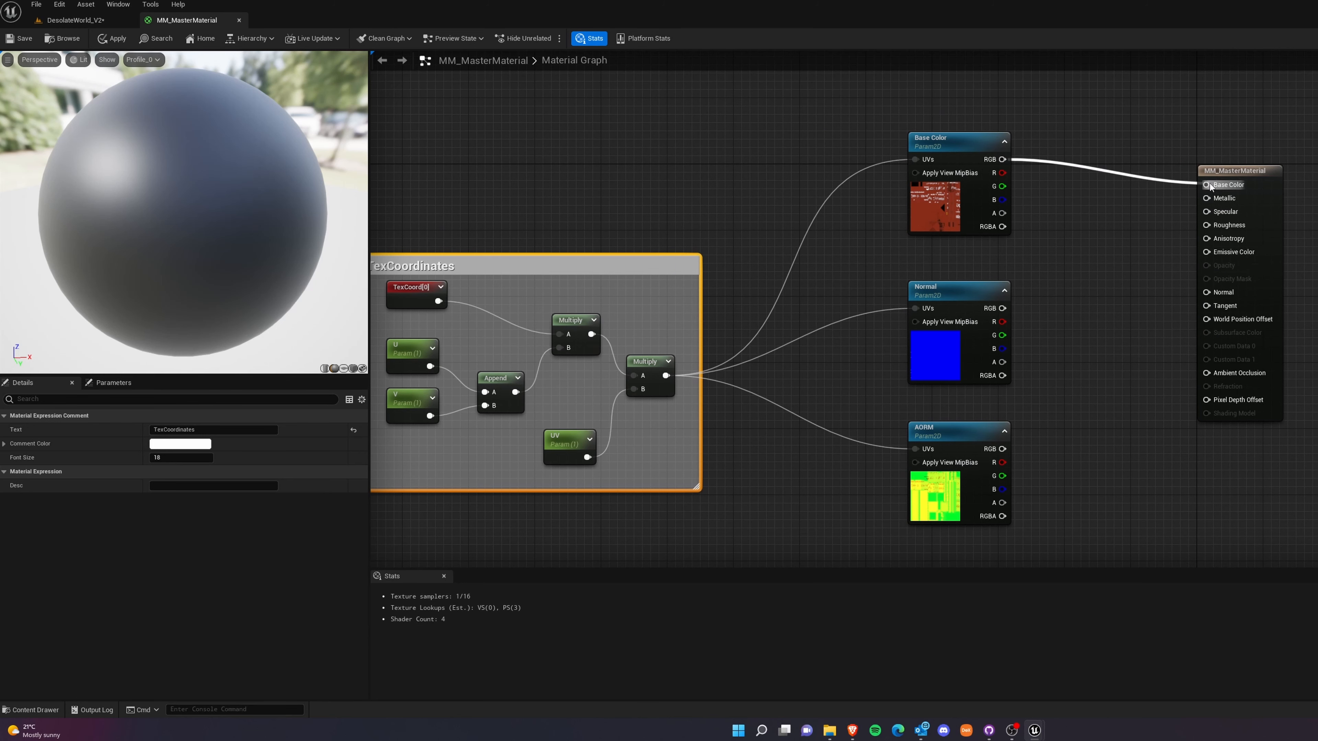
pyautogui.moveTo(1001, 308); pyautogui.dragTo(1206, 293)
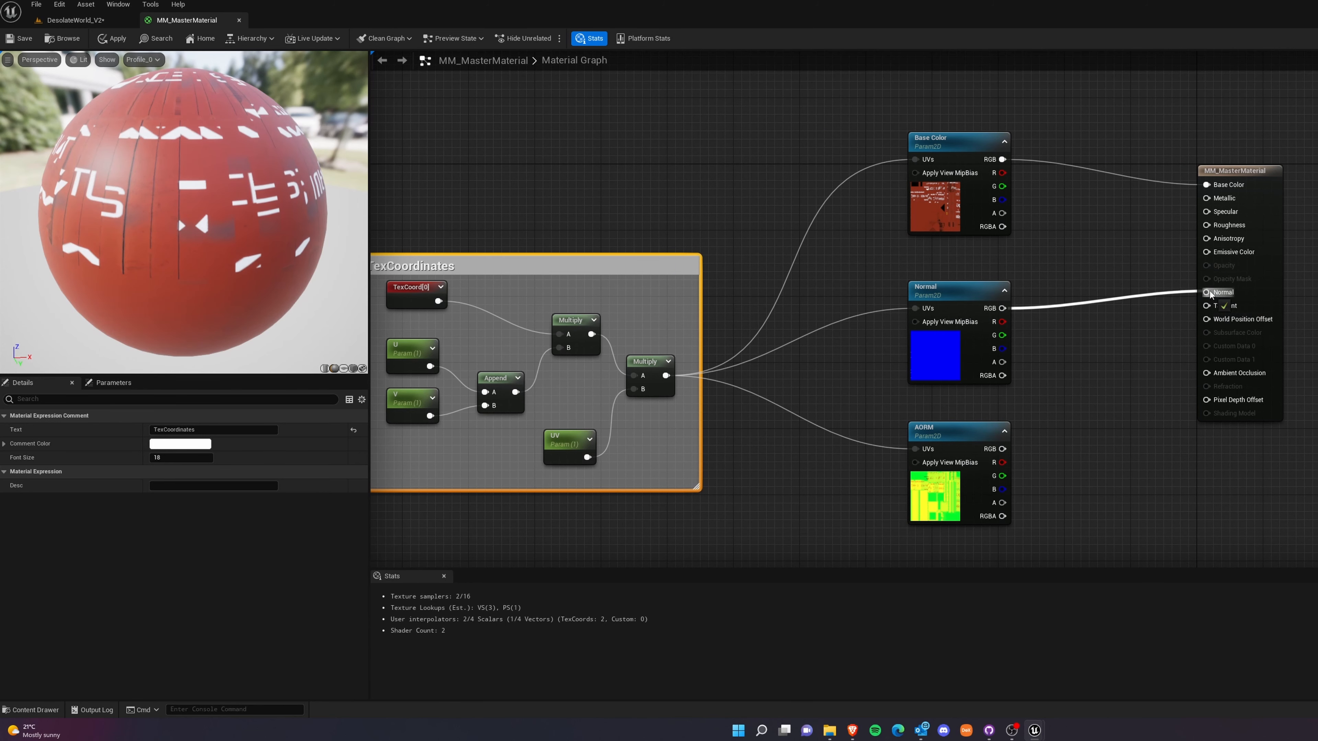
pyautogui.moveTo(1003, 464); pyautogui.dragTo(1206, 225)
pyautogui.moveTo(1001, 489); pyautogui.dragTo(1206, 198)
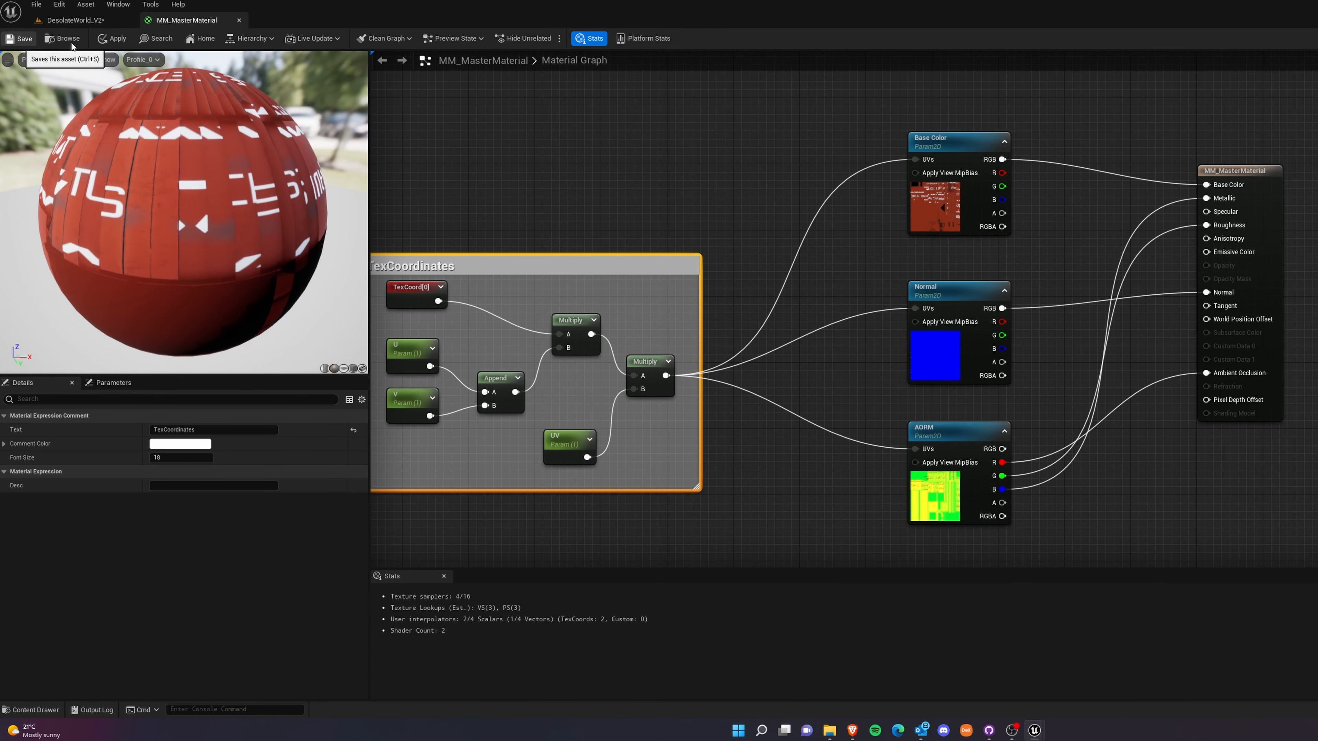
pyautogui.click(30, 40)
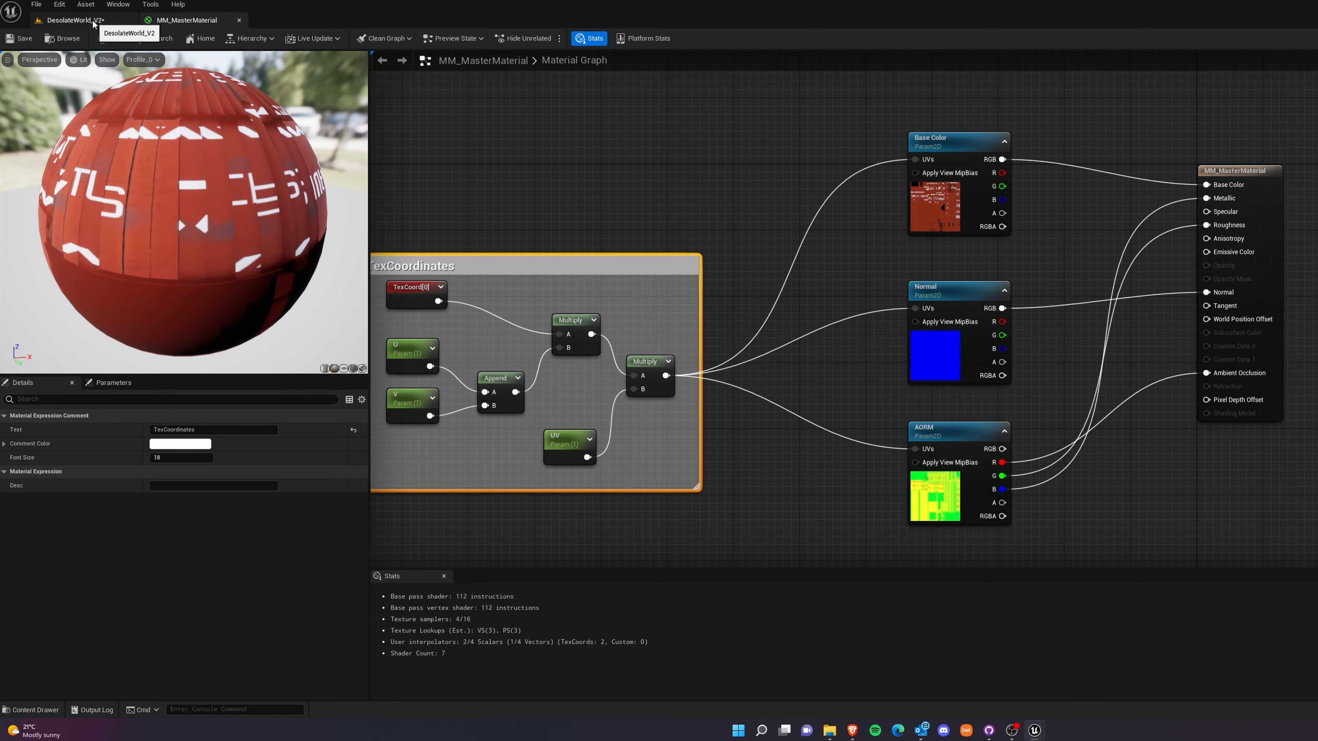
# Return to the DesolateWorld_V2 level and create a material instance from MM_MasterMaterial in the New_Tutorial folder.
pyautogui.click(78, 22)
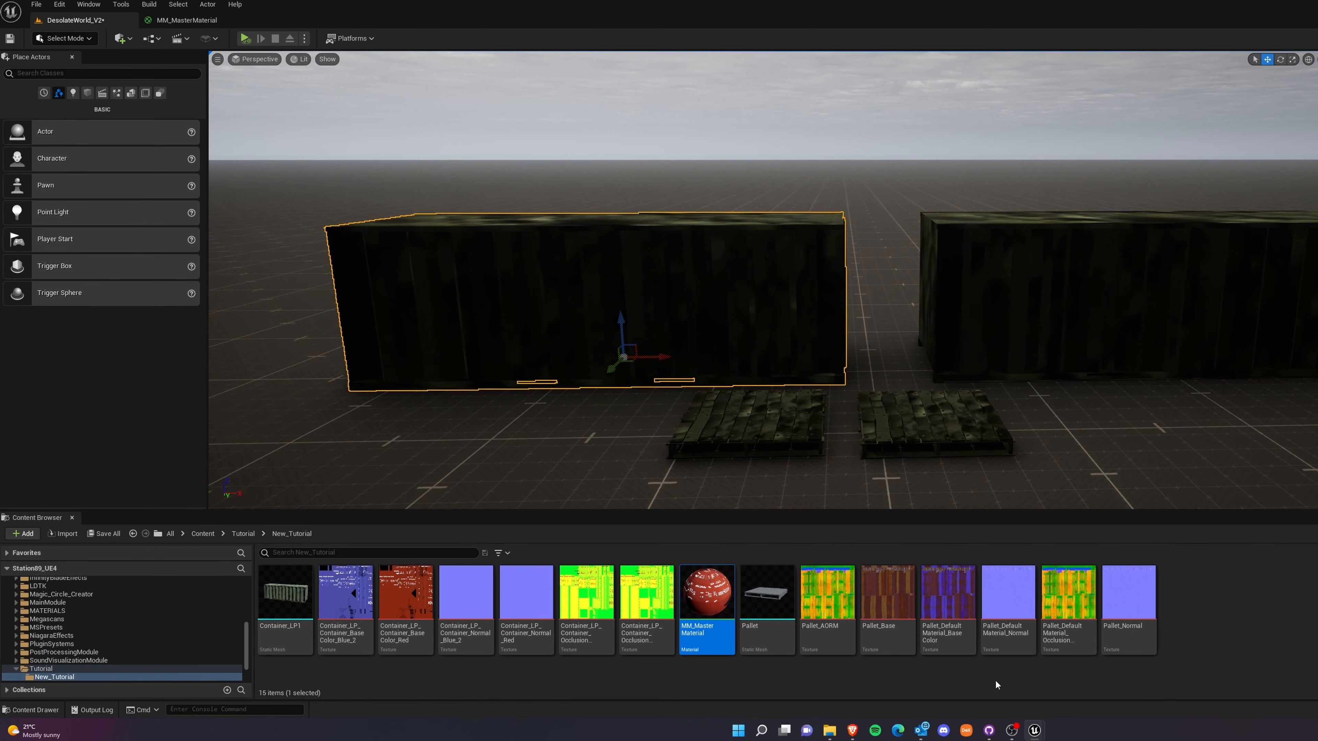
pyautogui.rightClick(708, 599)
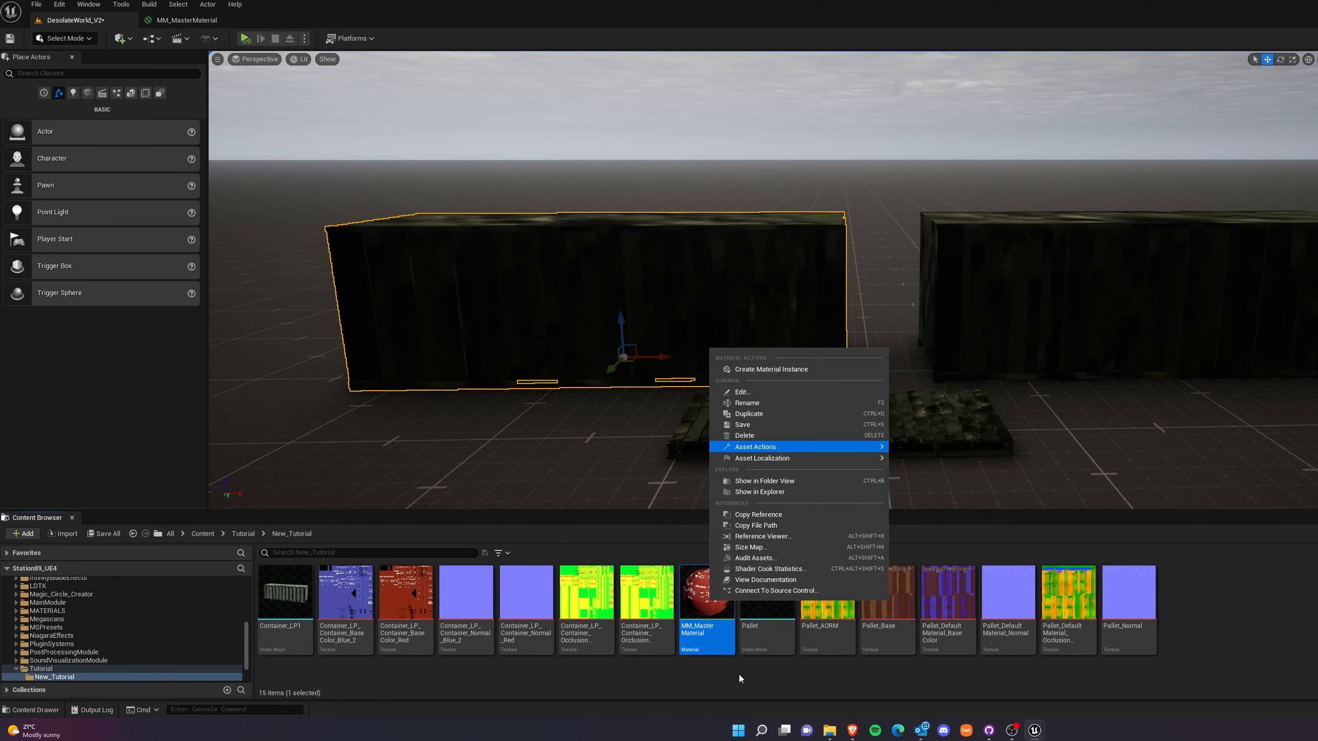
pyautogui.rightClick(690, 596)
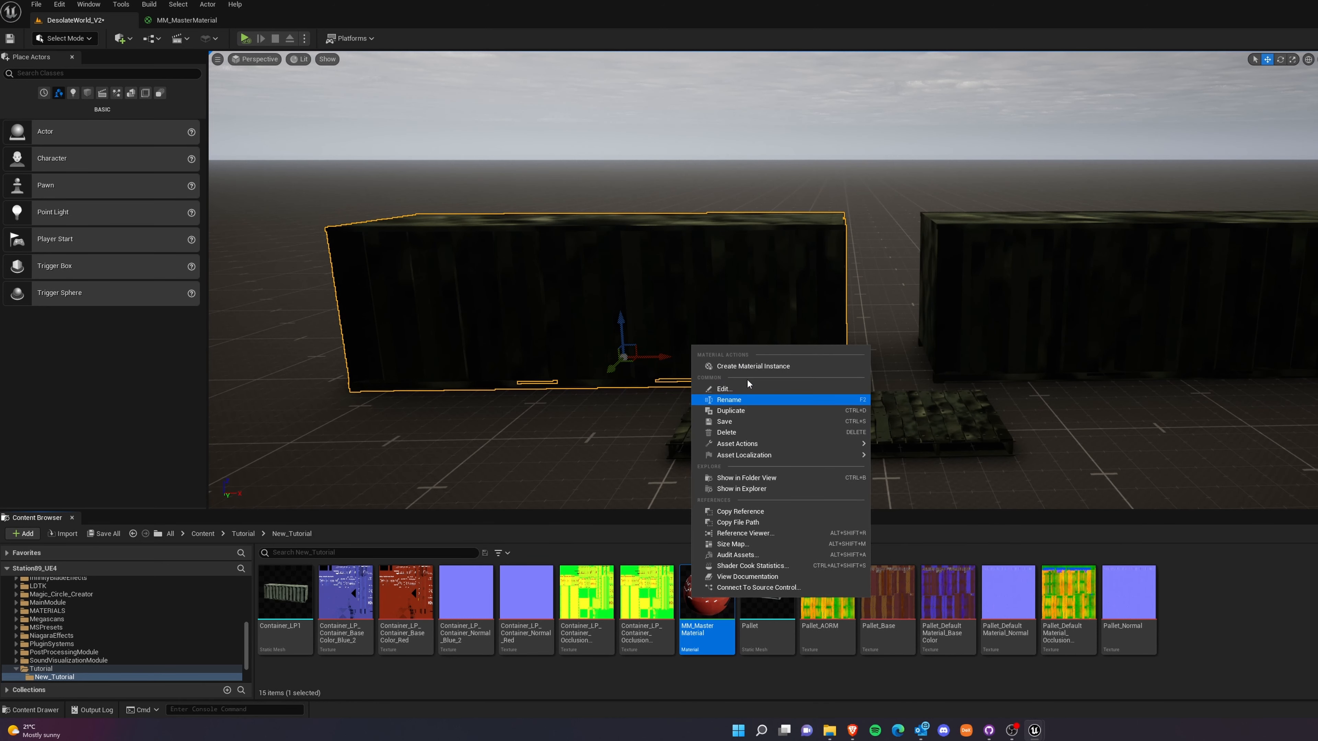
pyautogui.click(751, 367)
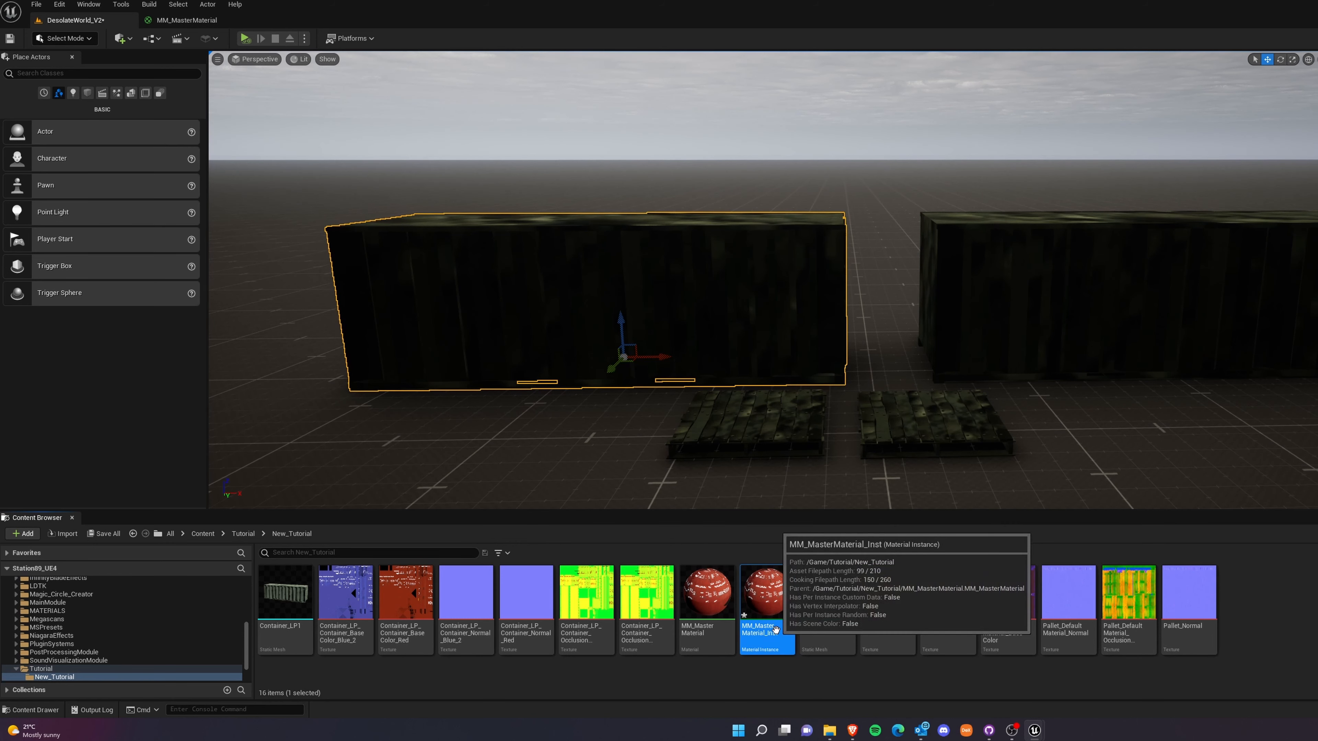
# Open the new material instance and enable overriding of its AORM, Base Color and Normal texture parameters.
pyautogui.doubleClick(767, 605)
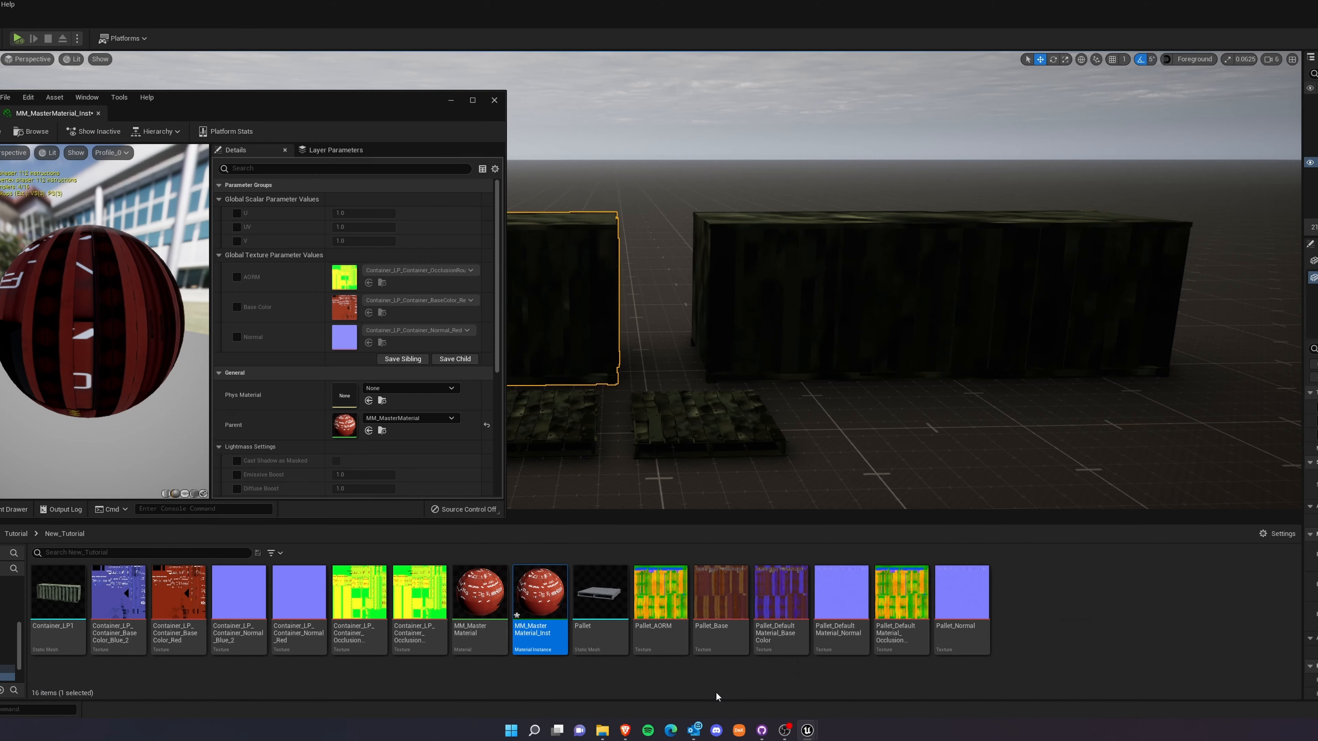
pyautogui.click(237, 277)
pyautogui.click(237, 306)
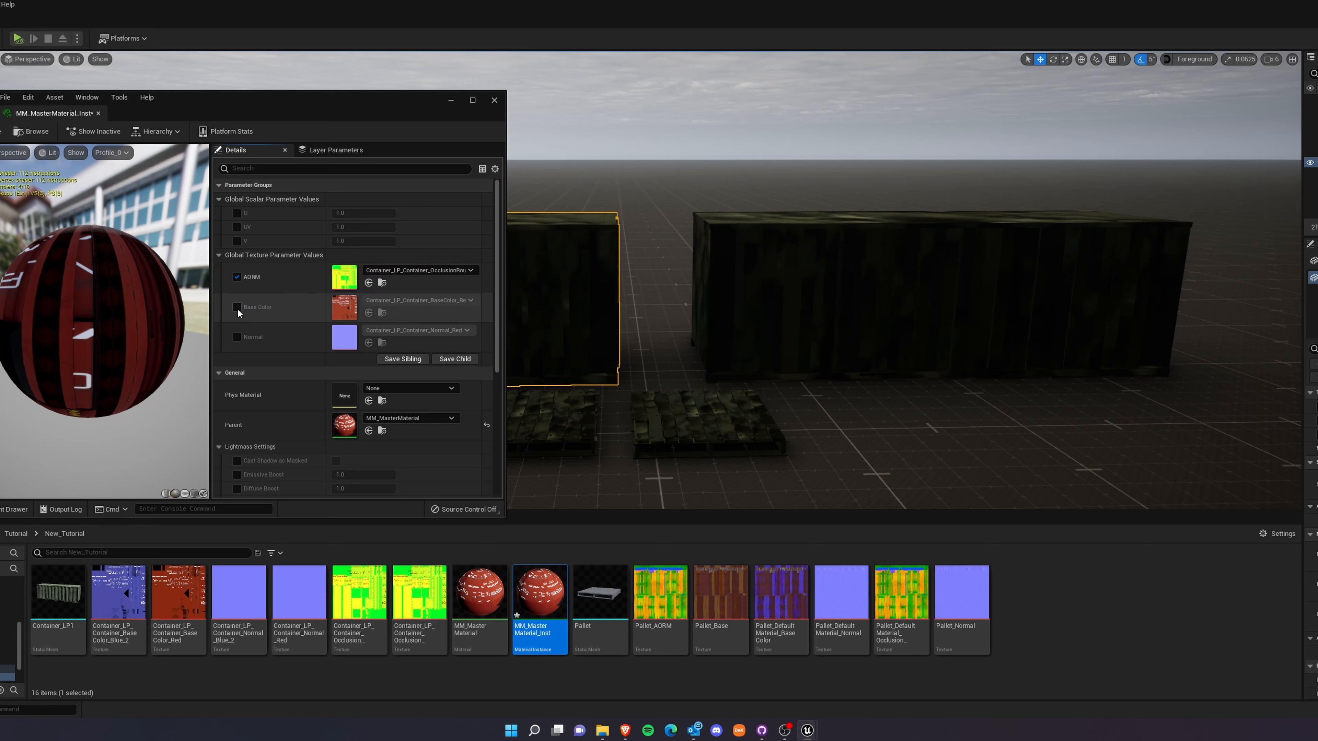
pyautogui.click(237, 335)
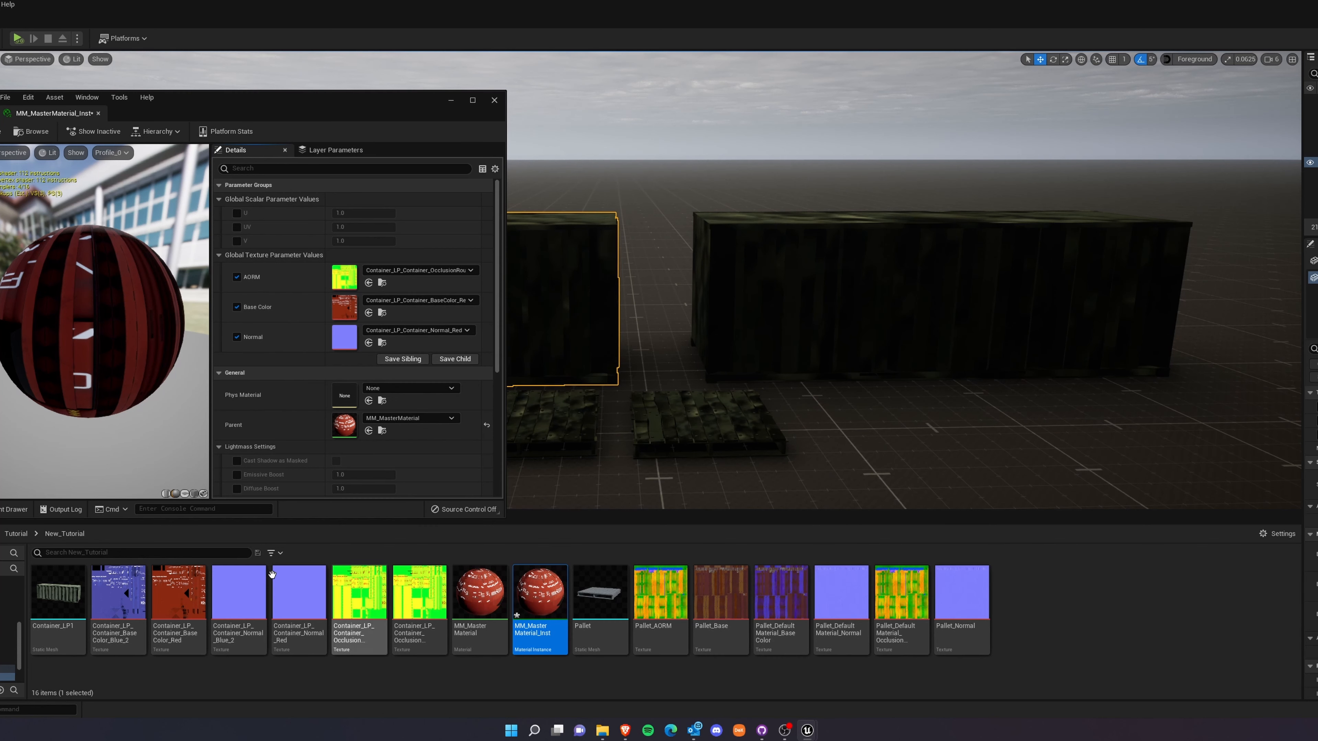
# Assign the blue container's base color, normal and occlusion textures to the instance and apply it to the selected container in the level.
pyautogui.moveTo(120, 608); pyautogui.dragTo(345, 307)
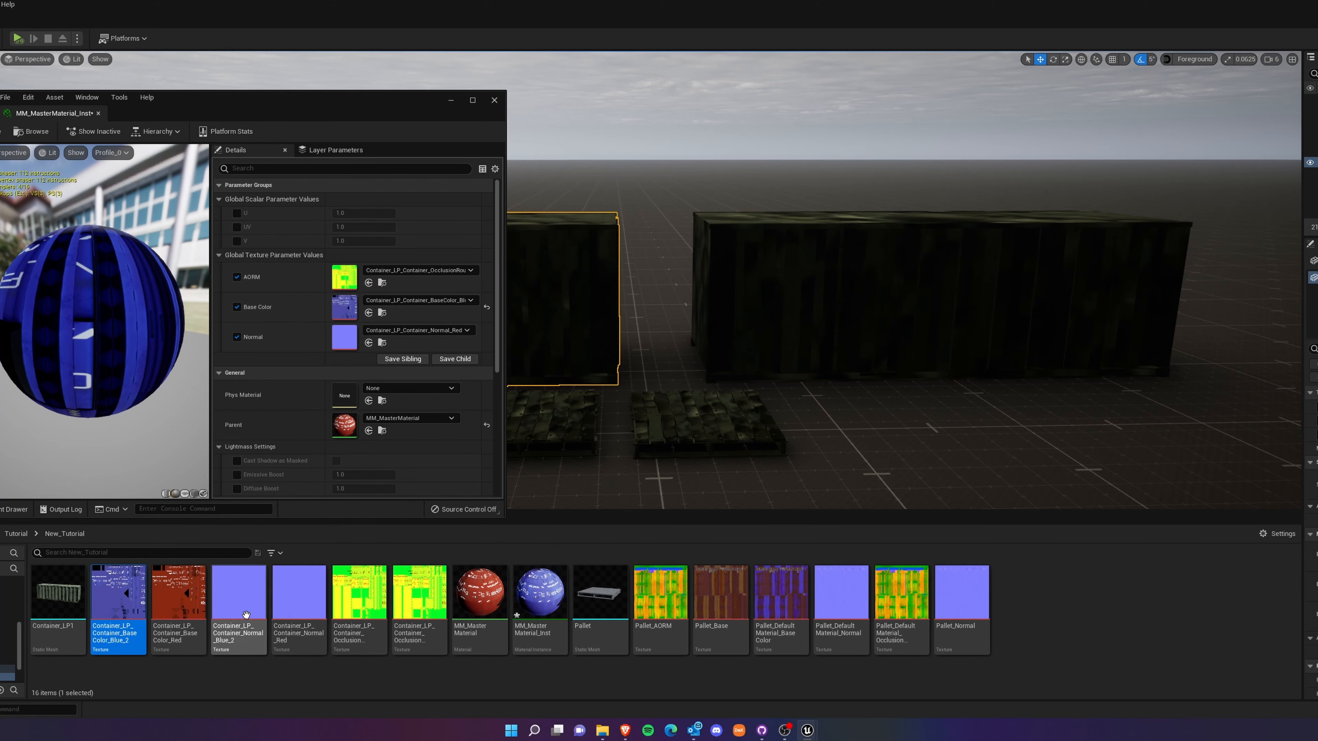
pyautogui.moveTo(239, 594); pyautogui.dragTo(353, 345)
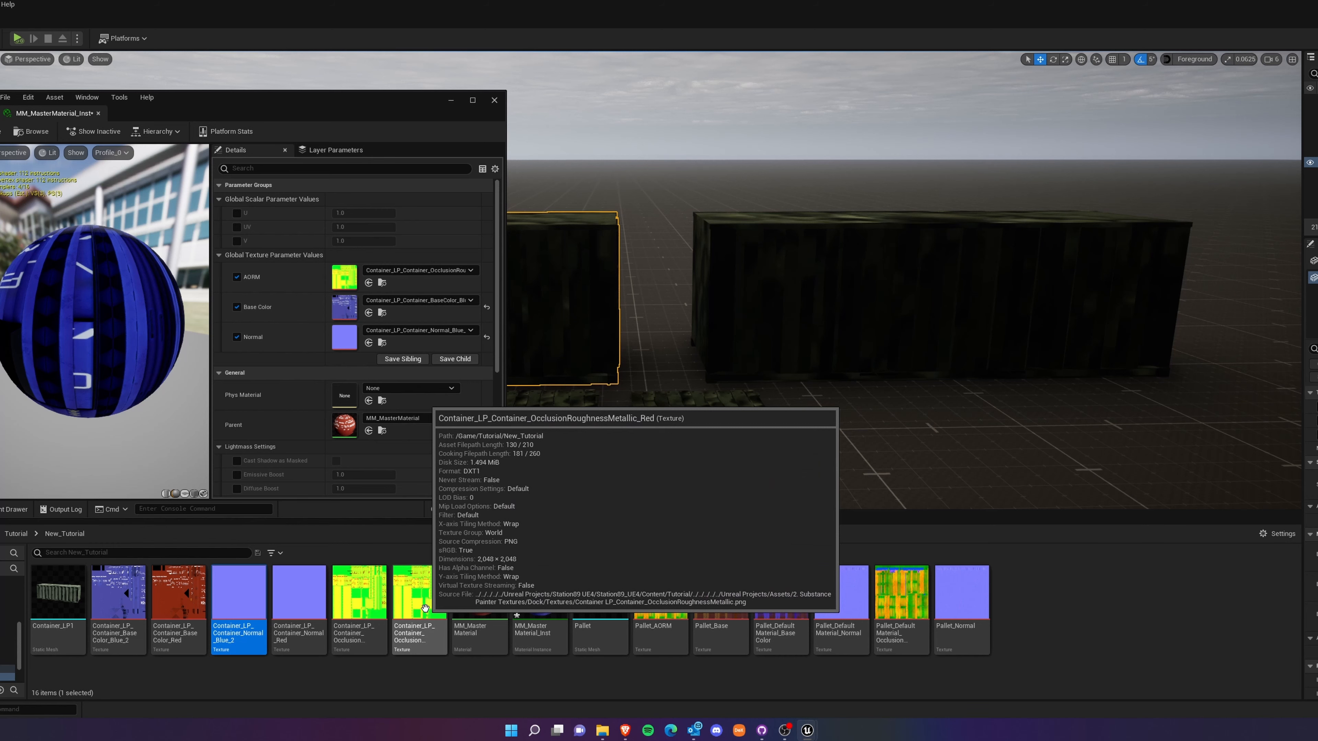
pyautogui.moveTo(359, 592); pyautogui.dragTo(344, 278)
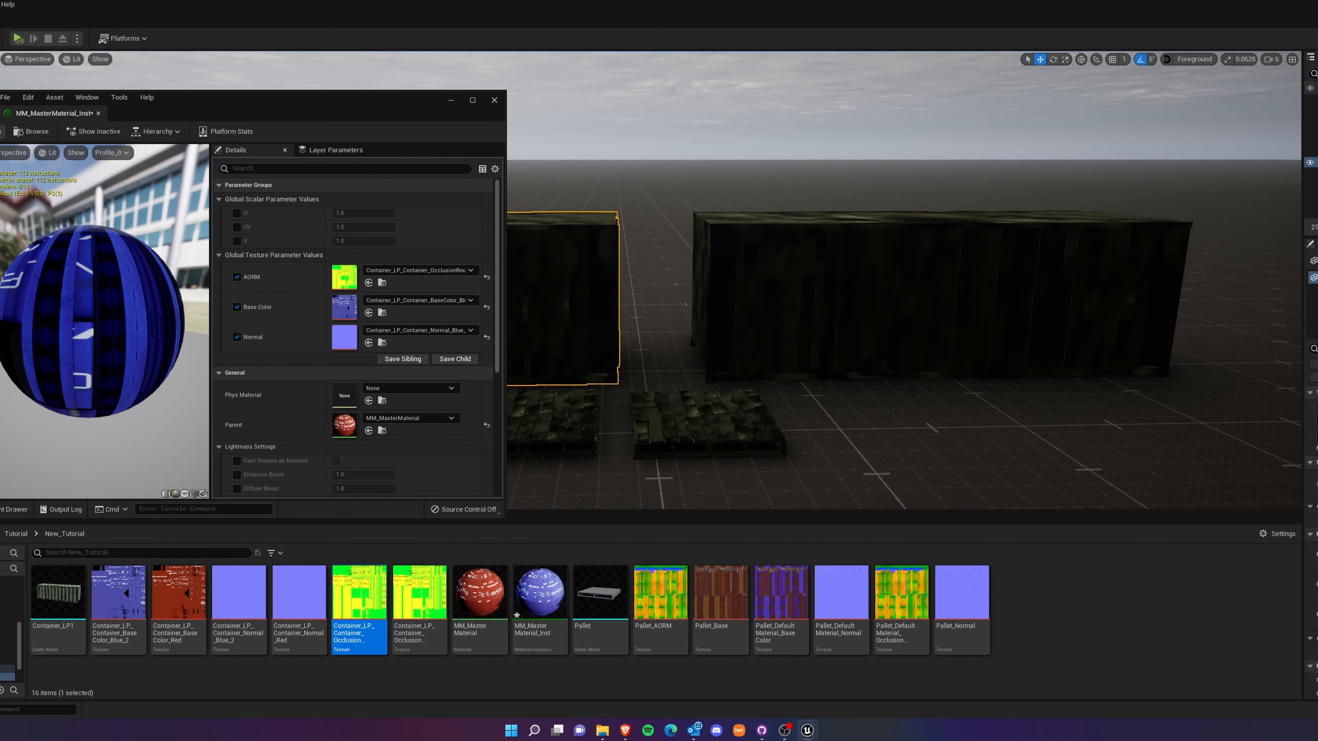
pyautogui.click(494, 100)
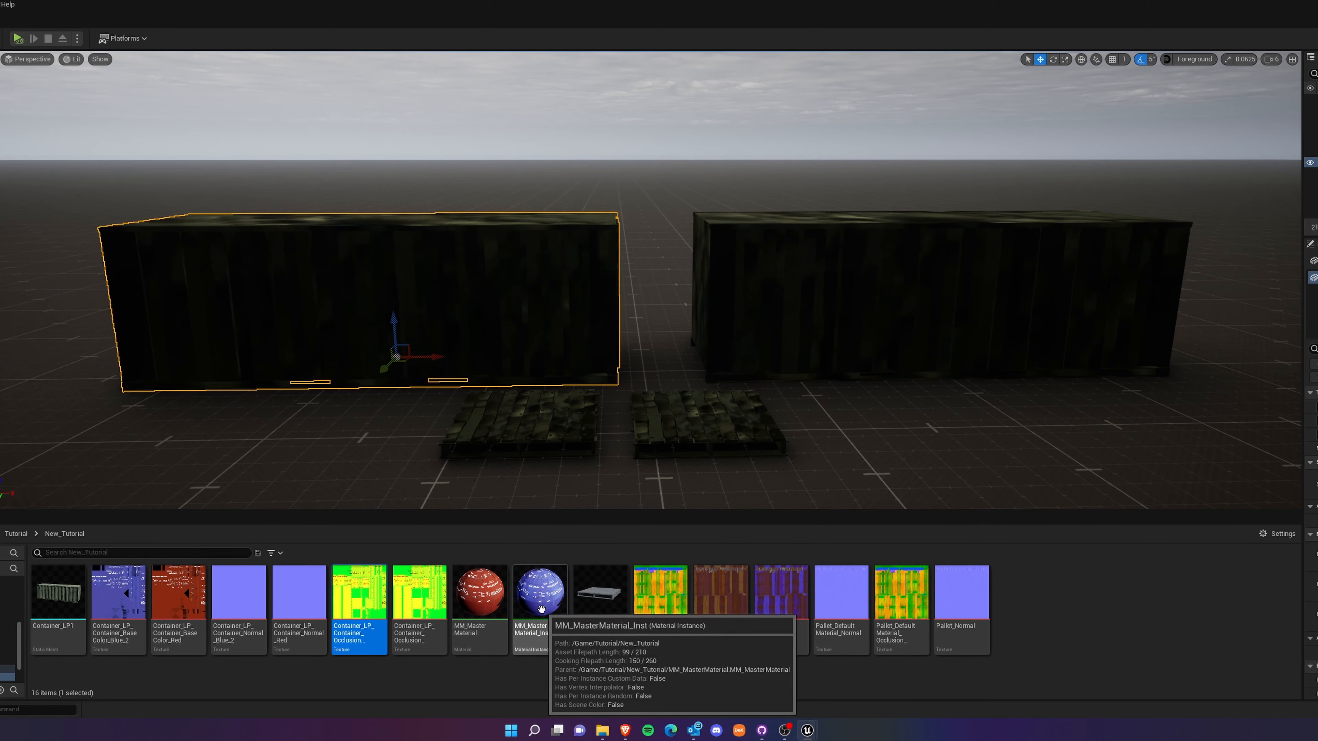
pyautogui.moveTo(539, 591); pyautogui.dragTo(421, 309)
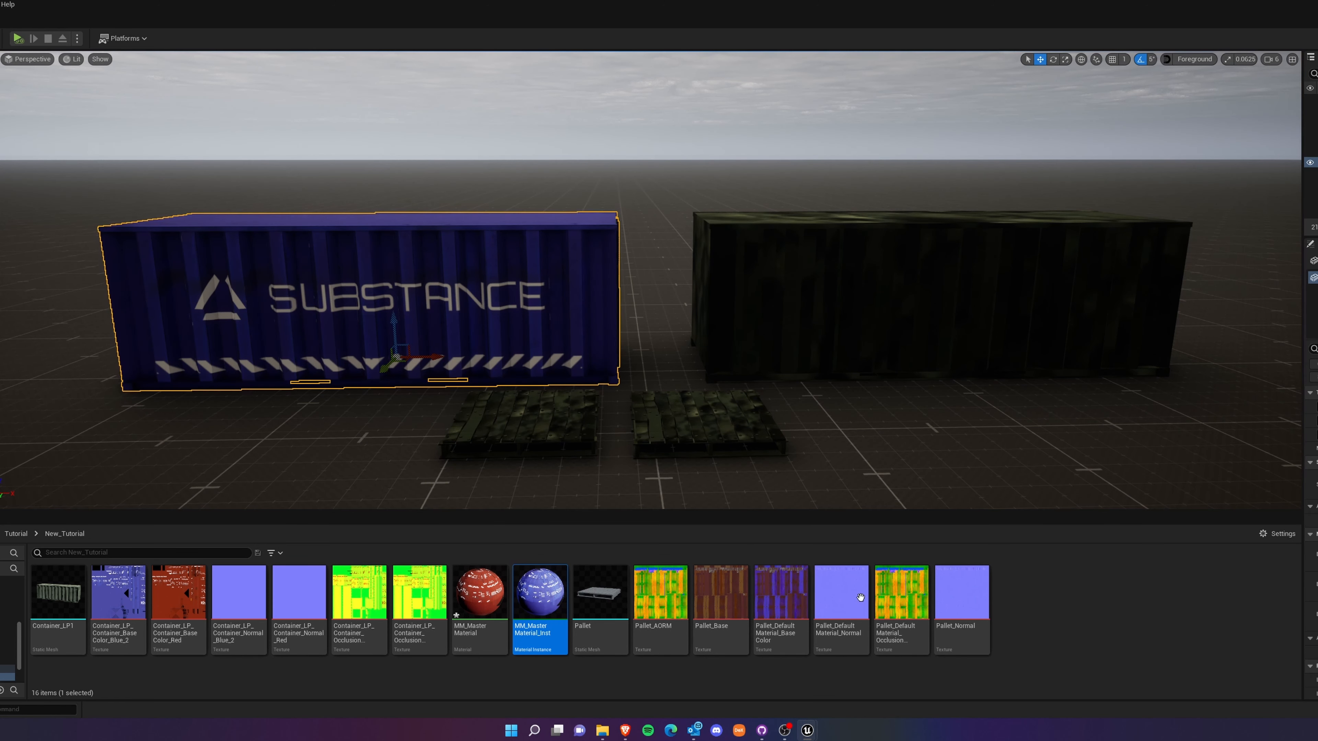
# Duplicate the blue material instance and name the copy MI_Container_Red.
pyautogui.rightClick(537, 599)
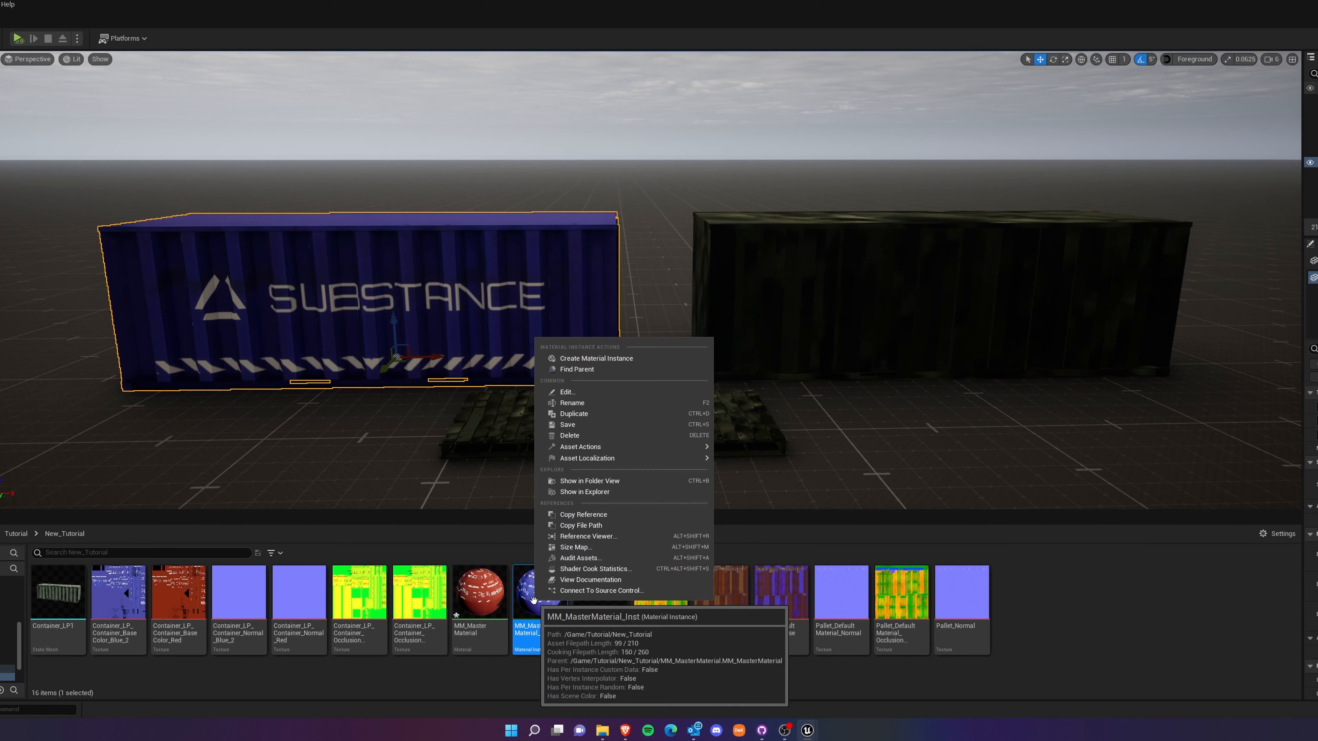
pyautogui.click(602, 414)
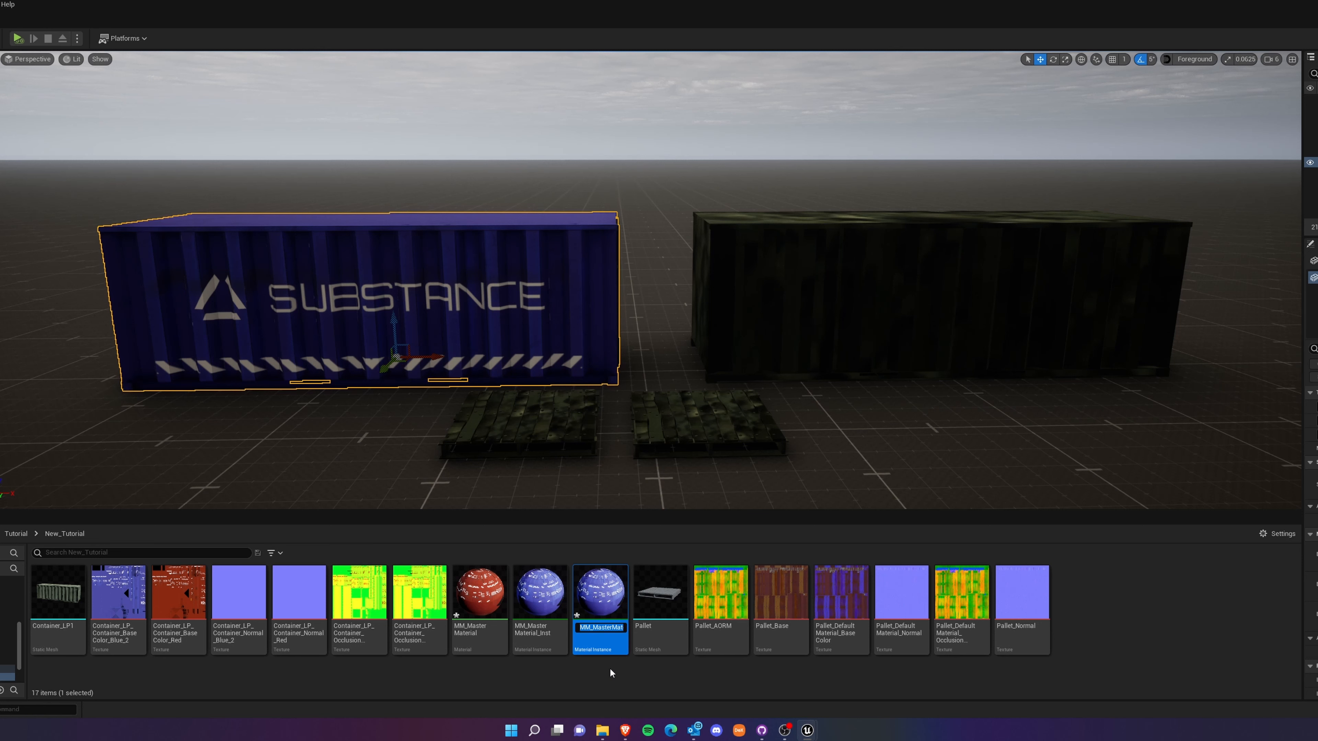
pyautogui.write('MI')
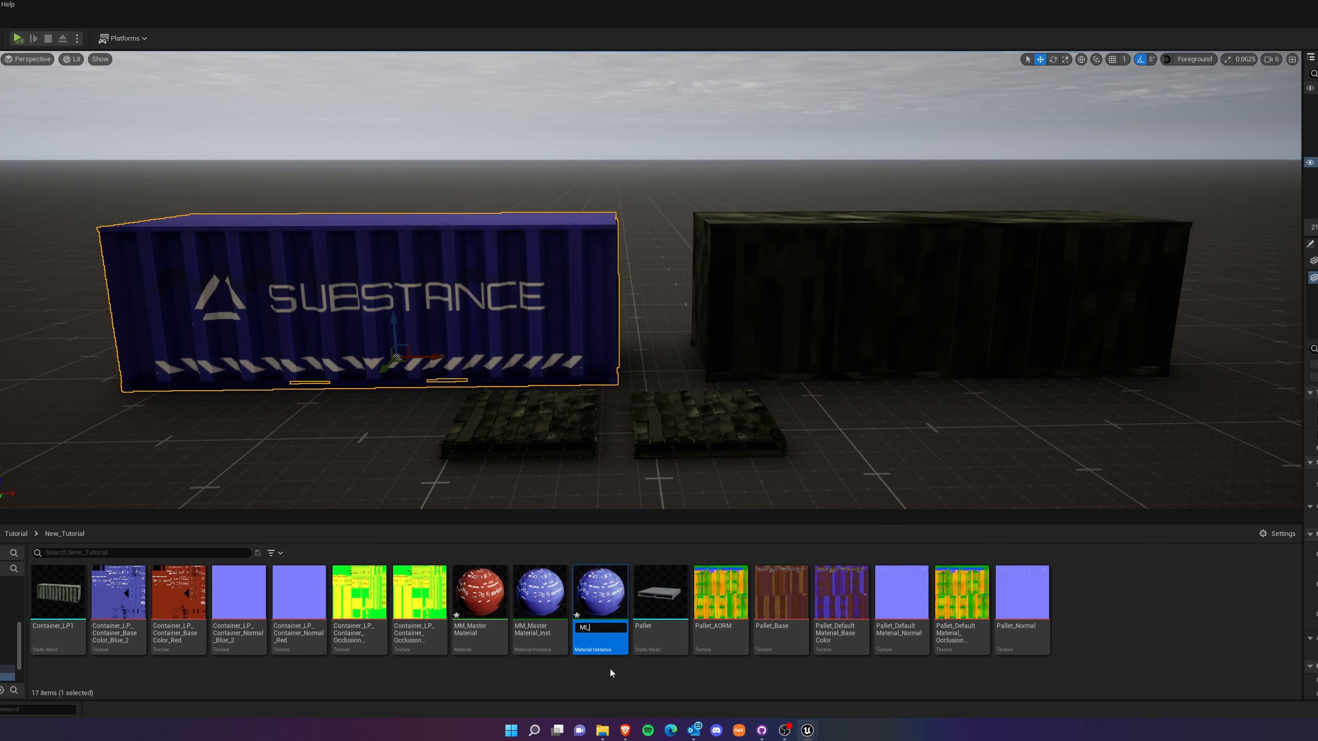
pyautogui.write('_Con')
pyautogui.write('tainer_')
pyautogui.write('Red')
pyautogui.press('Return')
# Assign the red container's base color, normal and occlusion textures to MI_Container_Red and save the instance.
pyautogui.click(605, 601)
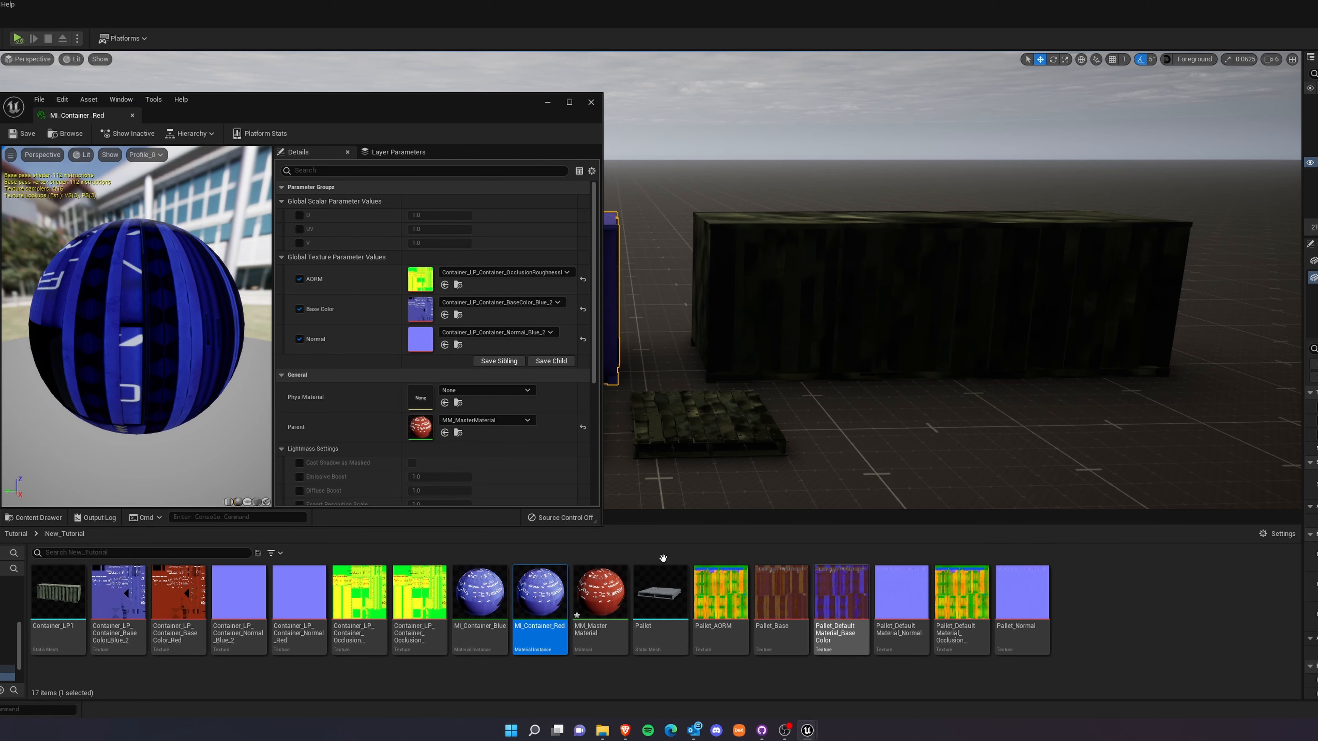
pyautogui.click(178, 592)
pyautogui.moveTo(179, 591); pyautogui.dragTo(419, 318)
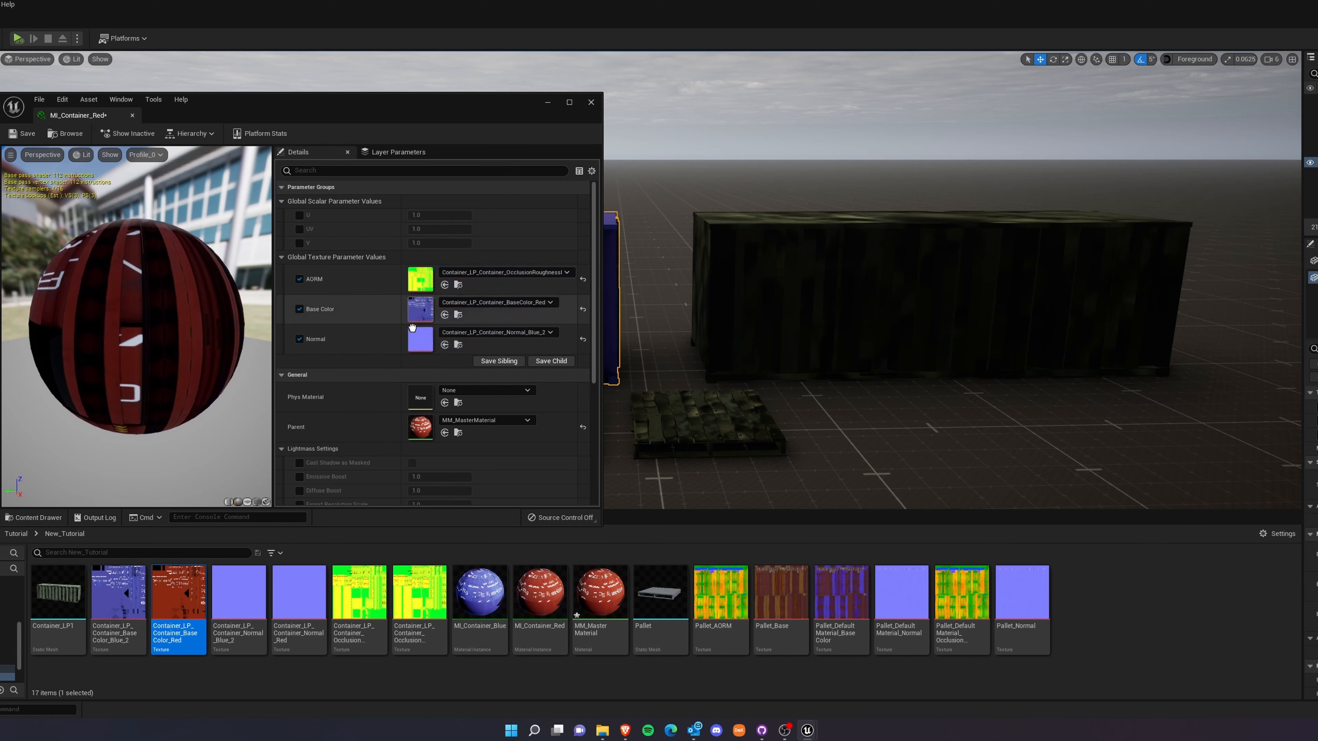
pyautogui.moveTo(299, 591); pyautogui.dragTo(433, 328)
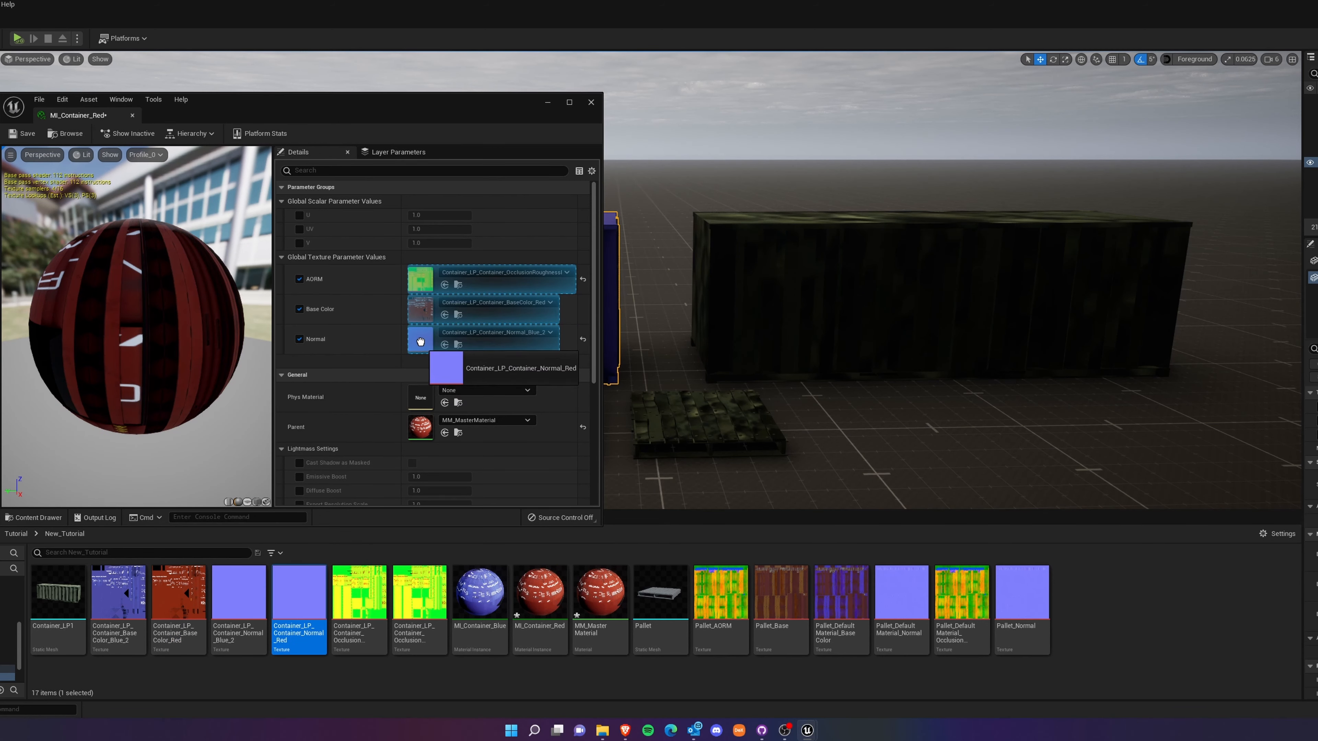
pyautogui.click(420, 602)
pyautogui.moveTo(423, 605); pyautogui.dragTo(428, 283)
pyautogui.click(22, 134)
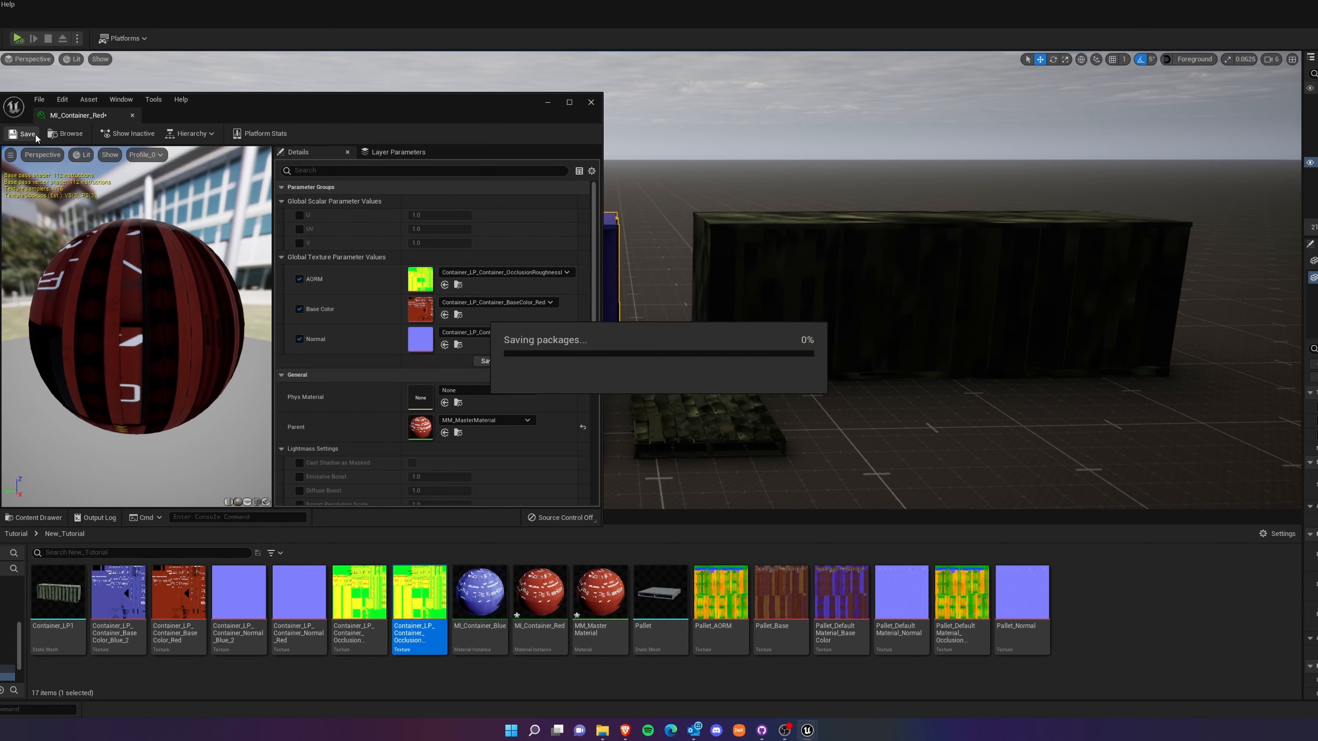
# Close the instance editor and apply MI_Container_Red to the second, still untextured container in the level.
pyautogui.click(590, 101)
pyautogui.moveTo(517, 606); pyautogui.dragTo(970, 306)
pyautogui.click(741, 143)
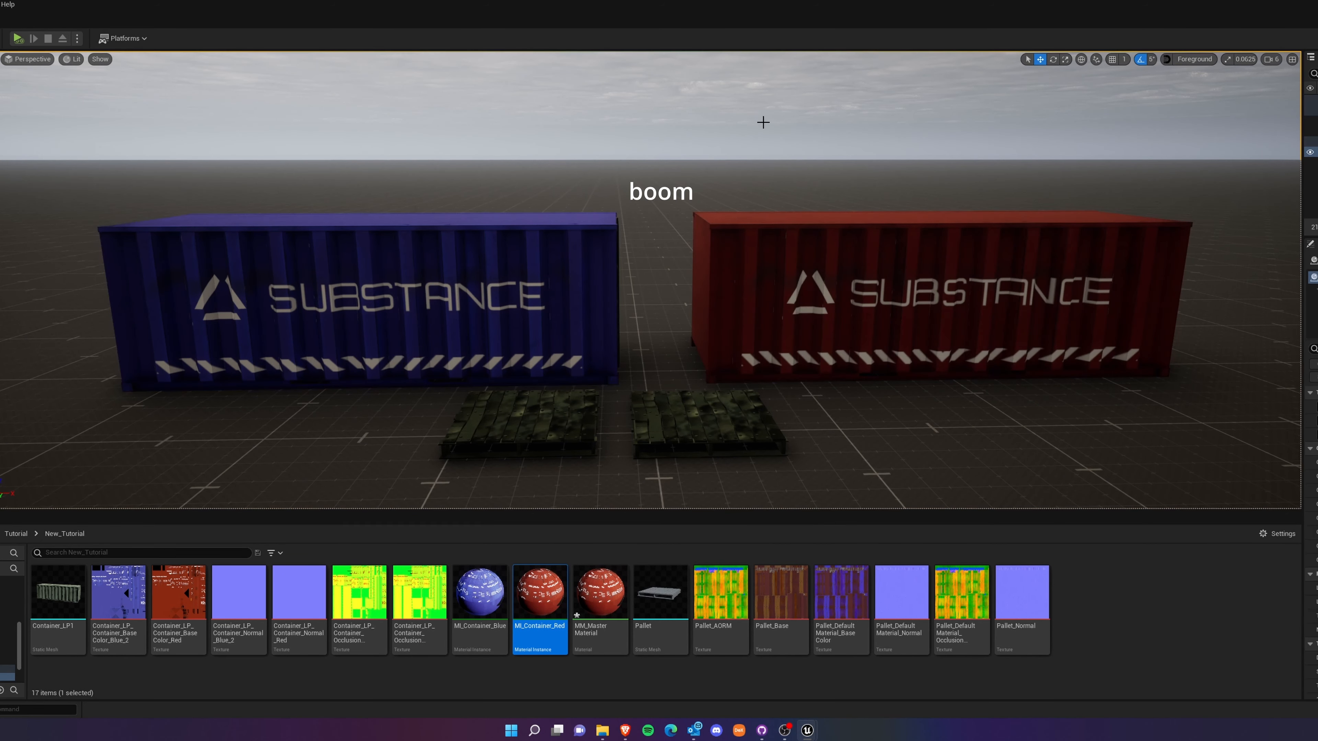
pyautogui.click(617, 629)
pyautogui.moveTo(586, 608)
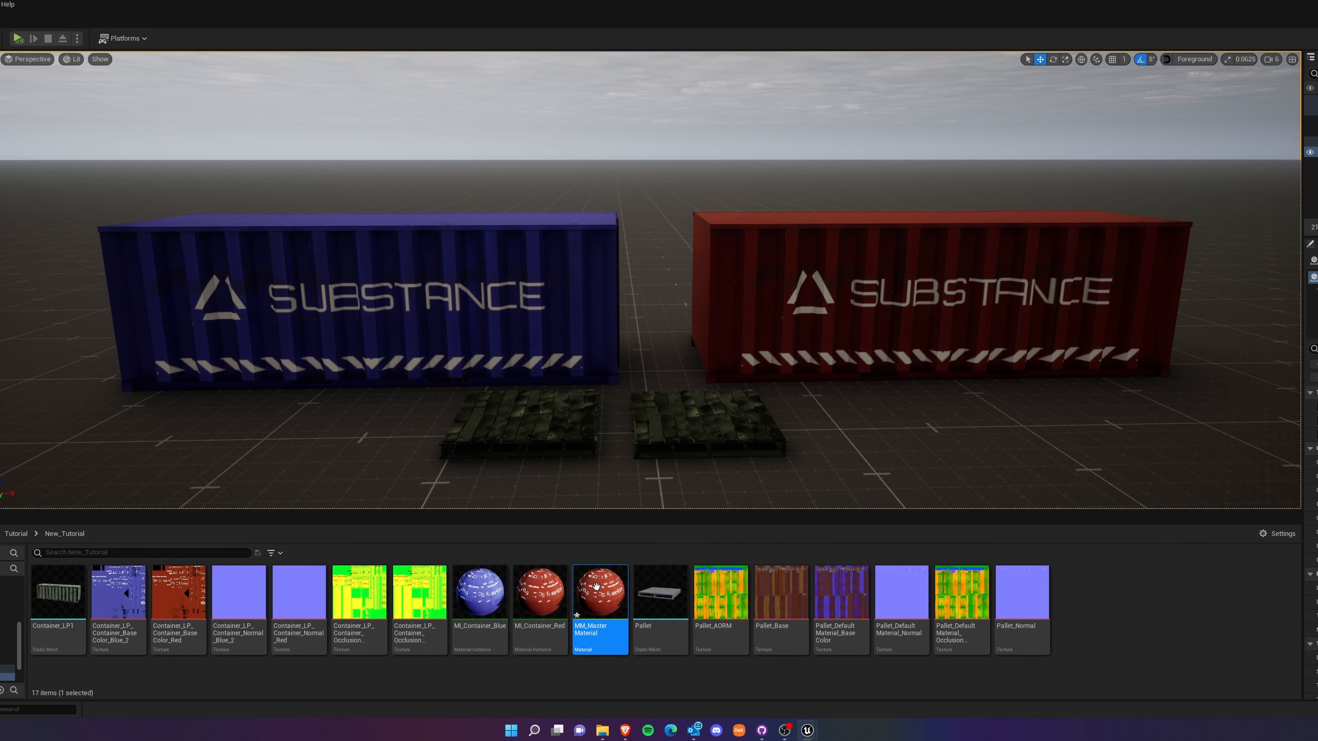
pyautogui.click(542, 602)
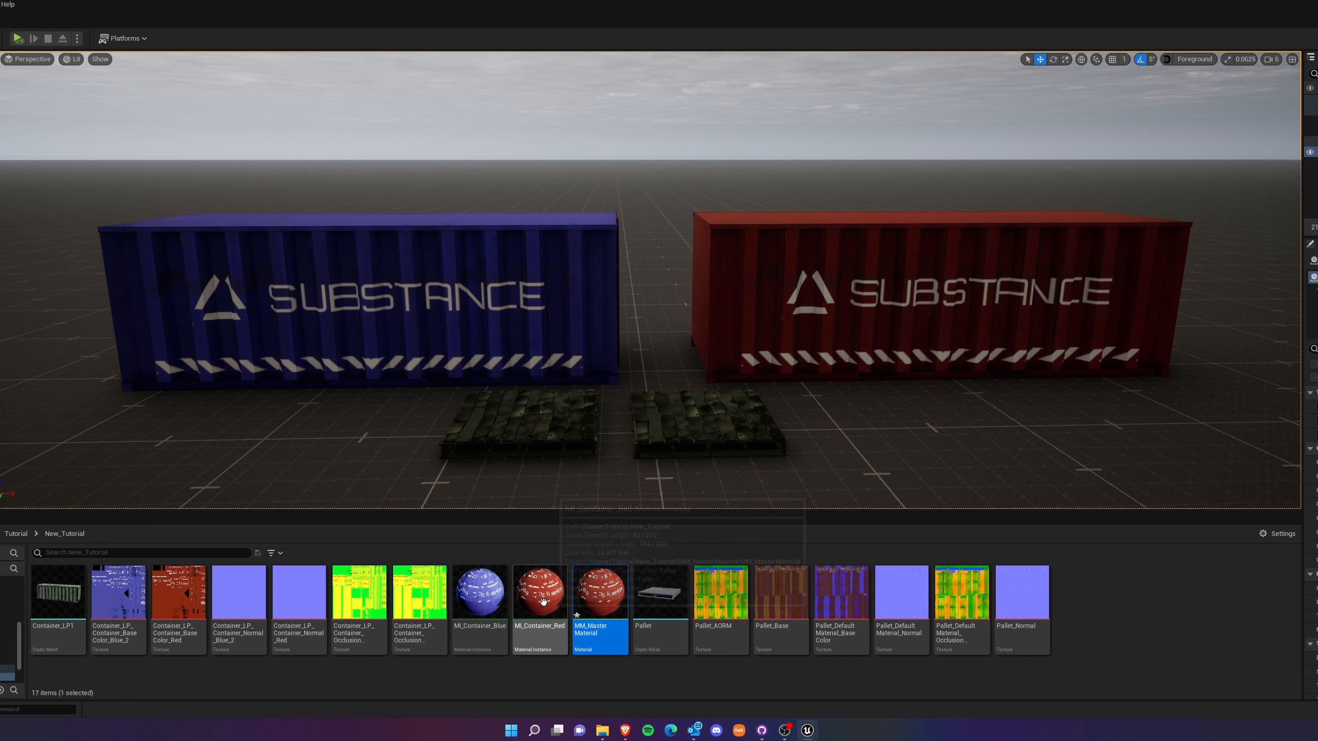
pyautogui.click(497, 606)
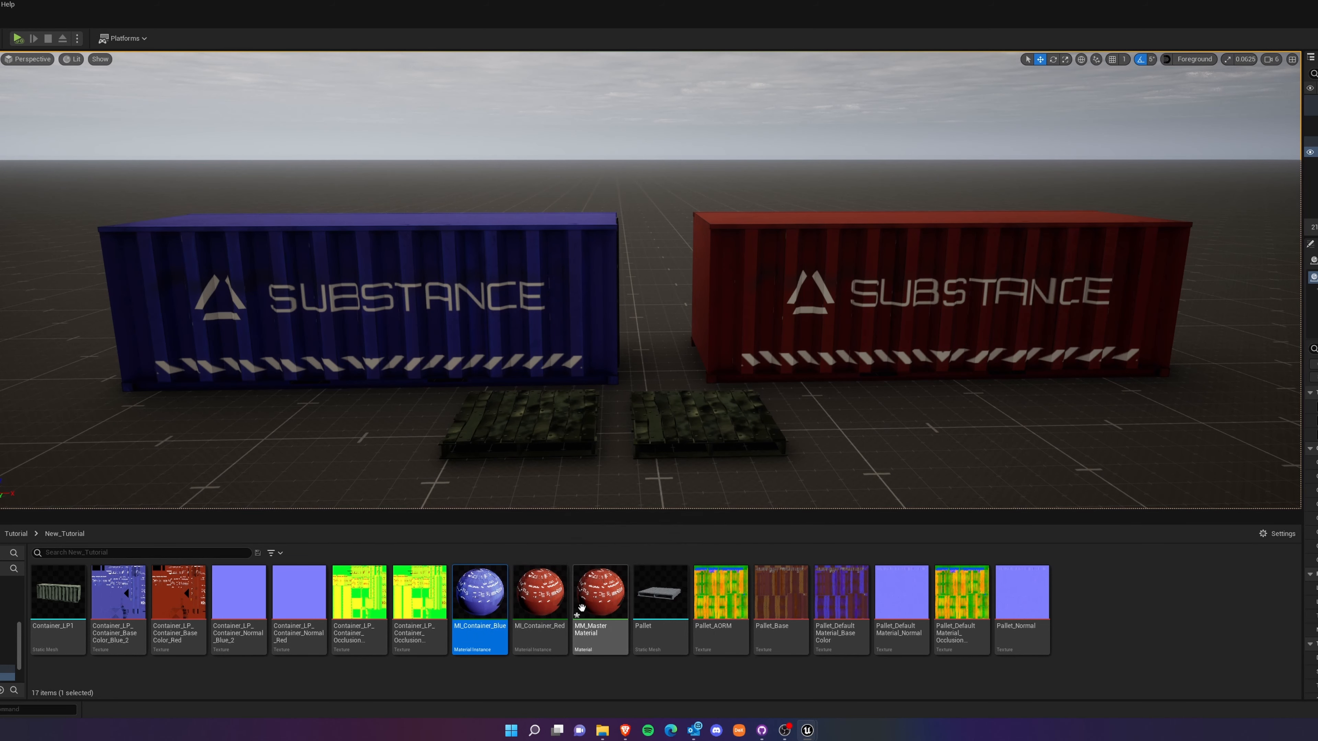
pyautogui.moveTo(543, 631)
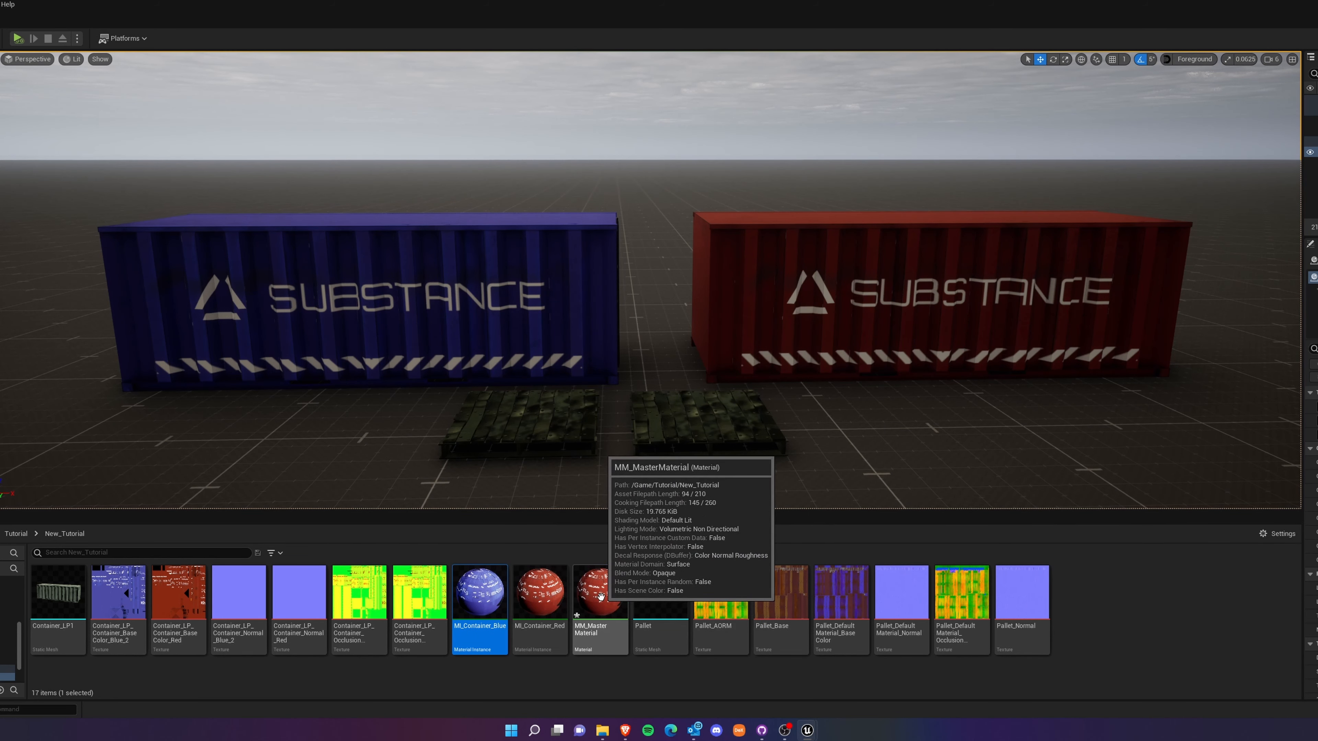
pyautogui.click(595, 631)
pyautogui.moveTo(603, 614)
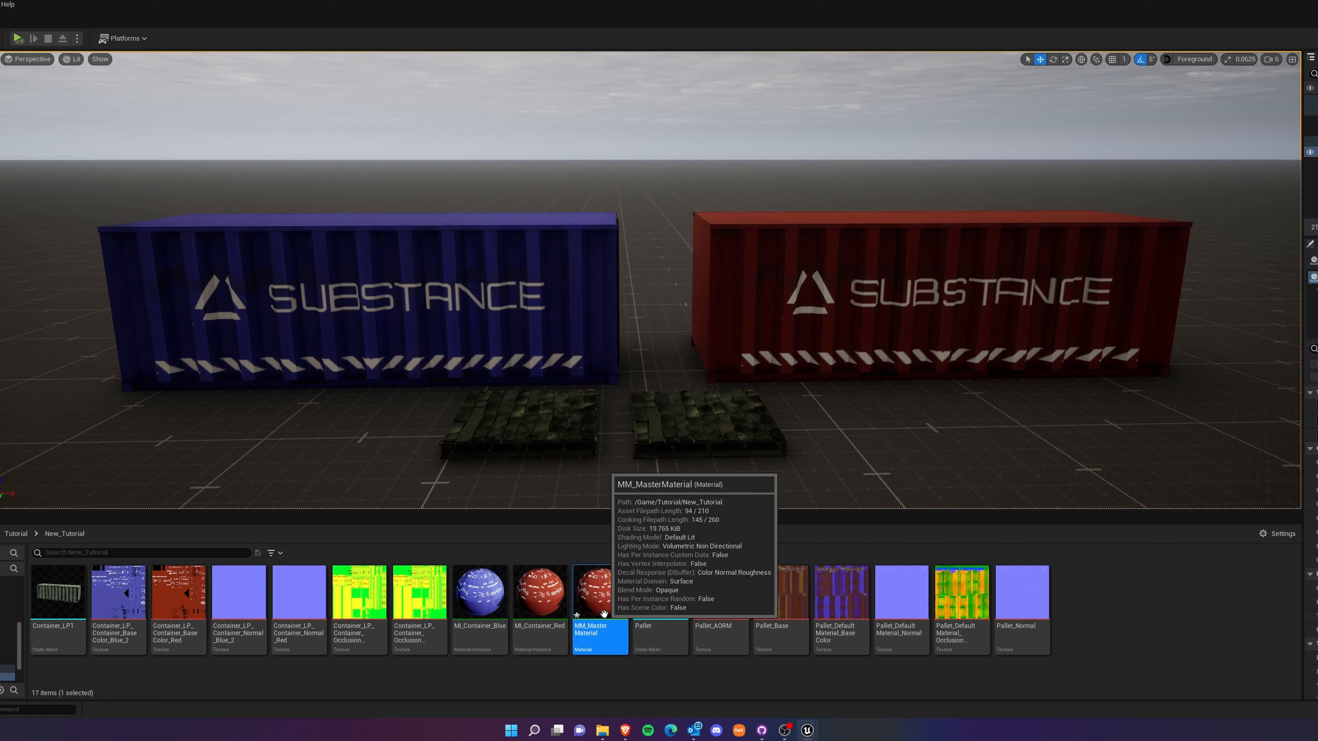
pyautogui.click(539, 613)
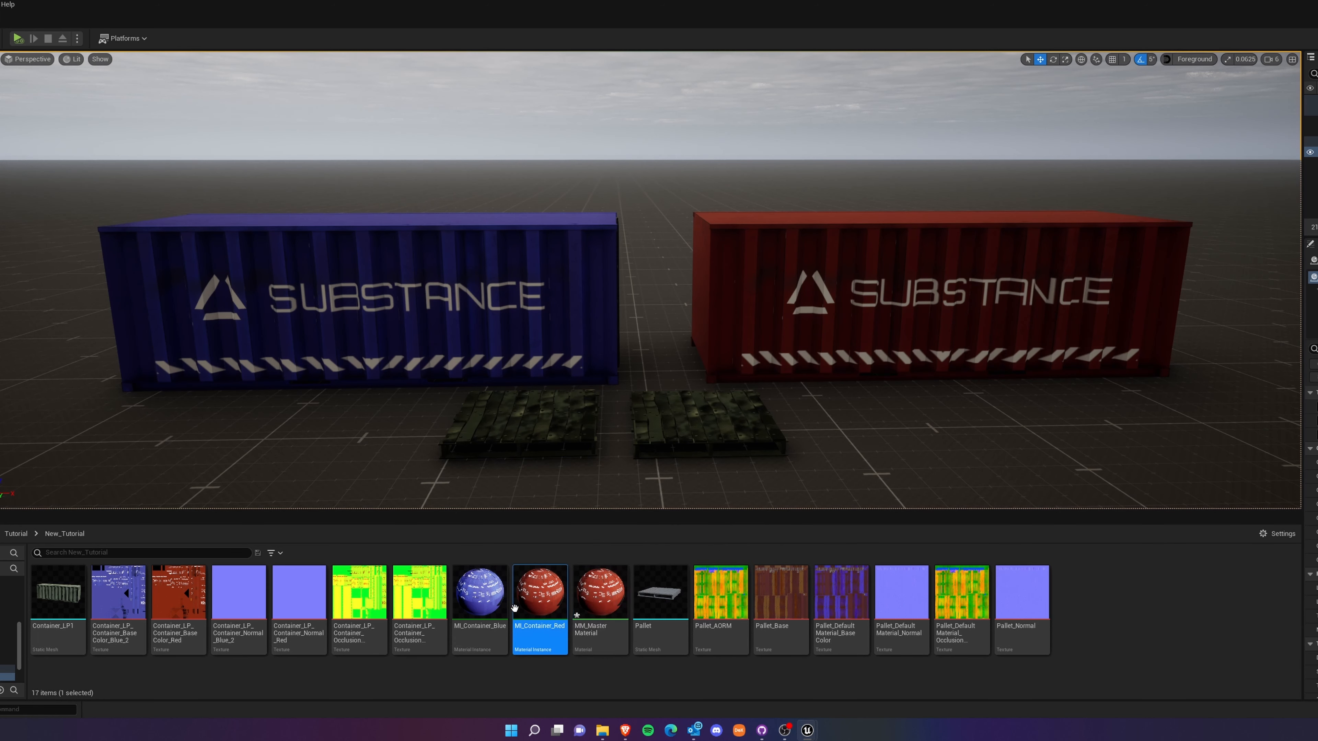
pyautogui.moveTo(543, 612)
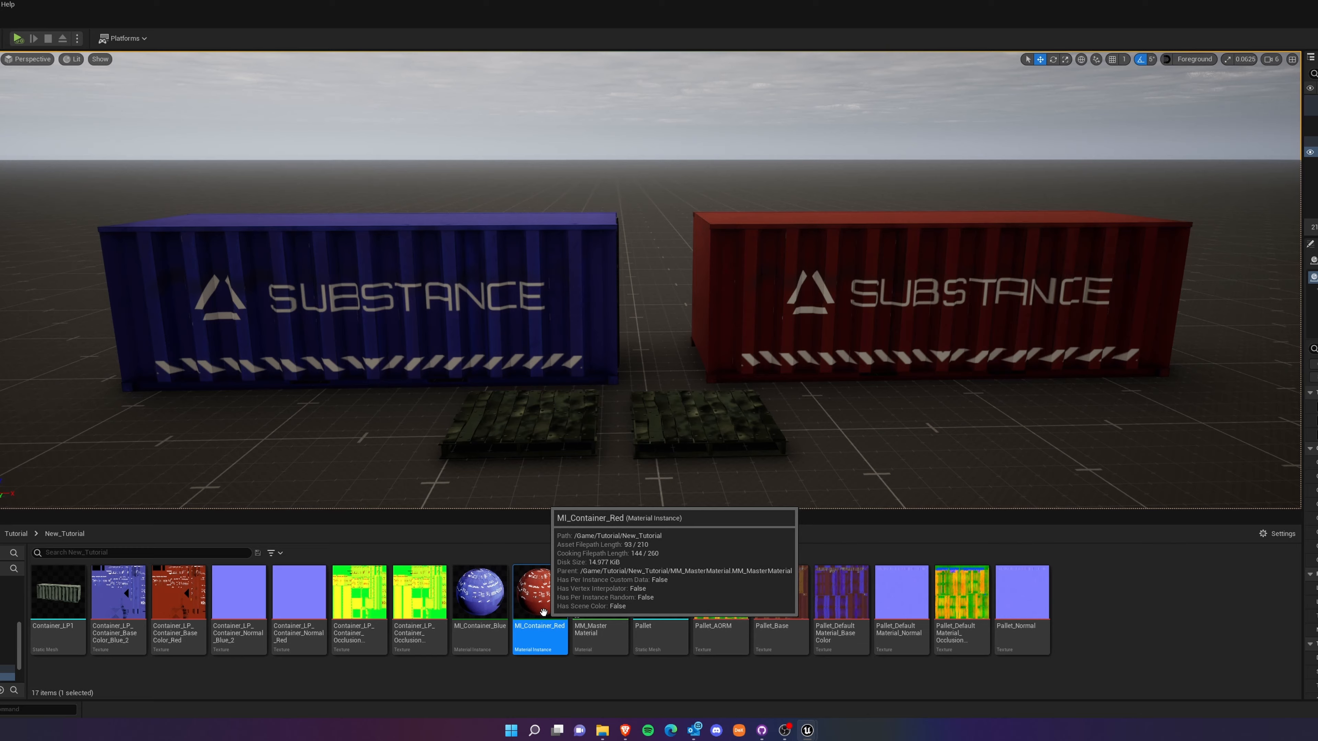
# Open MI_Container_Red and undock its editor into a floating window beside the red container in the level.
pyautogui.doubleClick(543, 612)
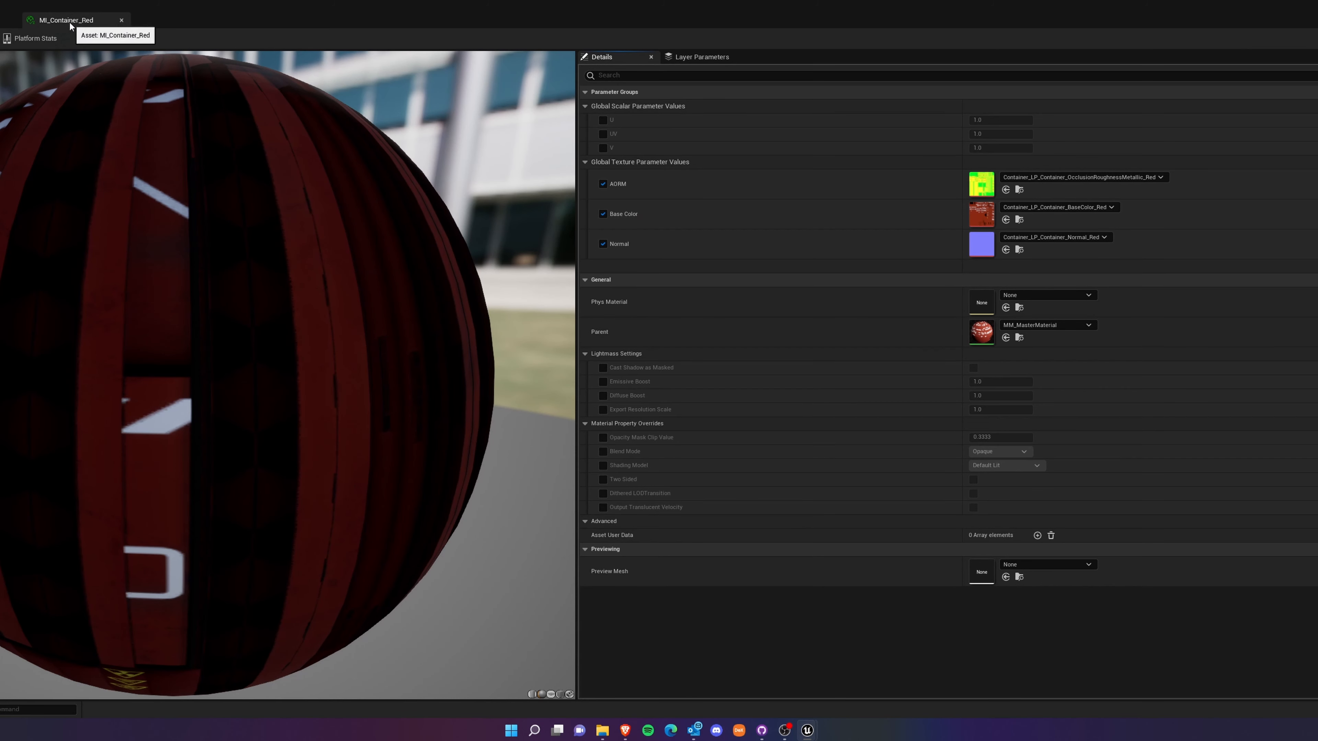
pyautogui.moveTo(70, 24); pyautogui.dragTo(169, 266)
pyautogui.moveTo(169, 267); pyautogui.dragTo(169, 265)
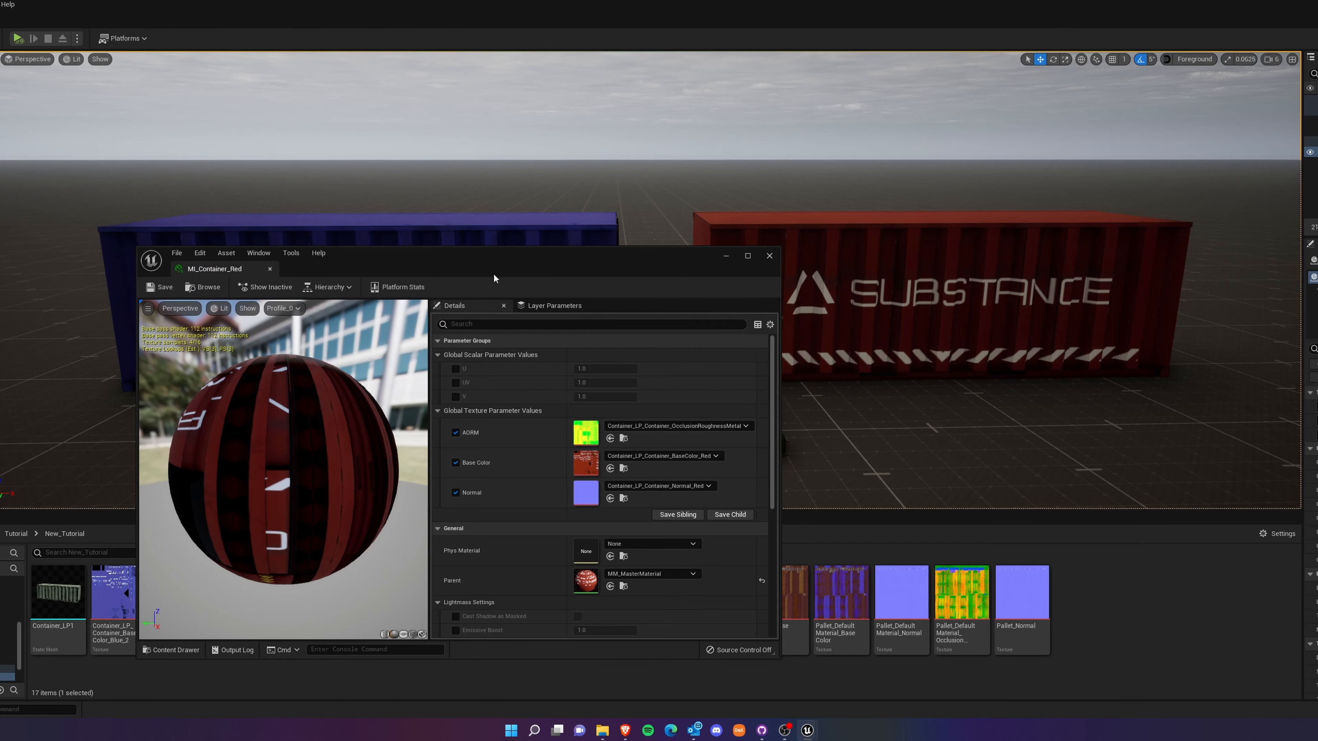
pyautogui.moveTo(491, 263); pyautogui.dragTo(327, 146)
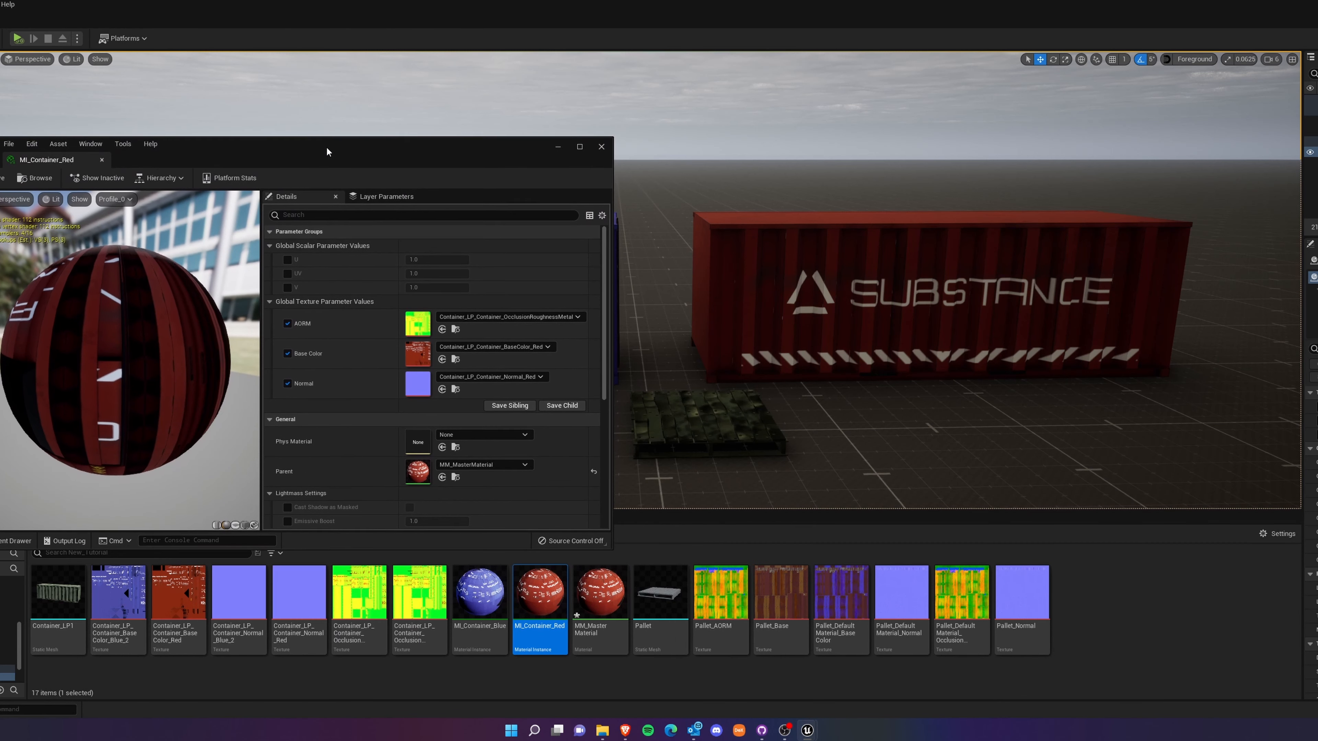
# Enable the U, UV and V overrides of MI_Container_Red, try larger U and UV tiling, and disable those two overrides.
pyautogui.click(288, 256)
pyautogui.click(287, 271)
pyautogui.click(288, 284)
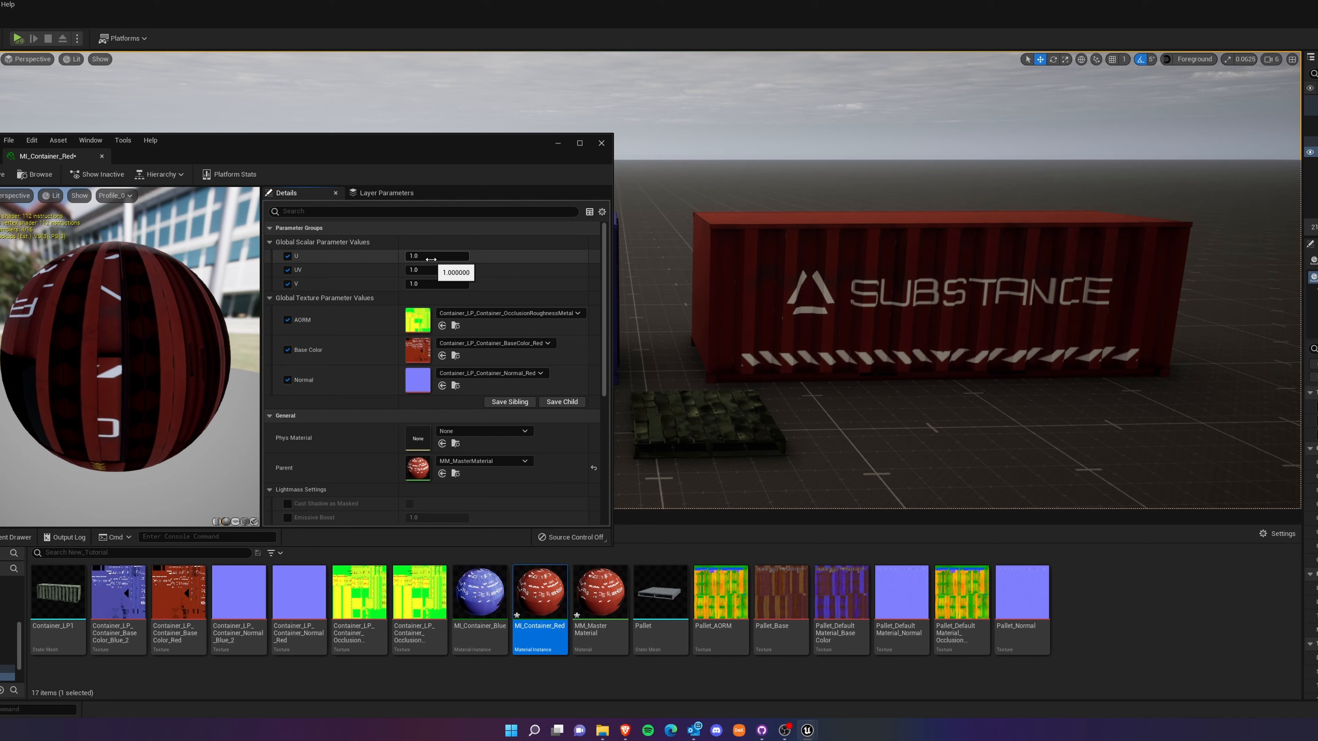
pyautogui.moveTo(432, 258); pyautogui.dragTo(463, 271)
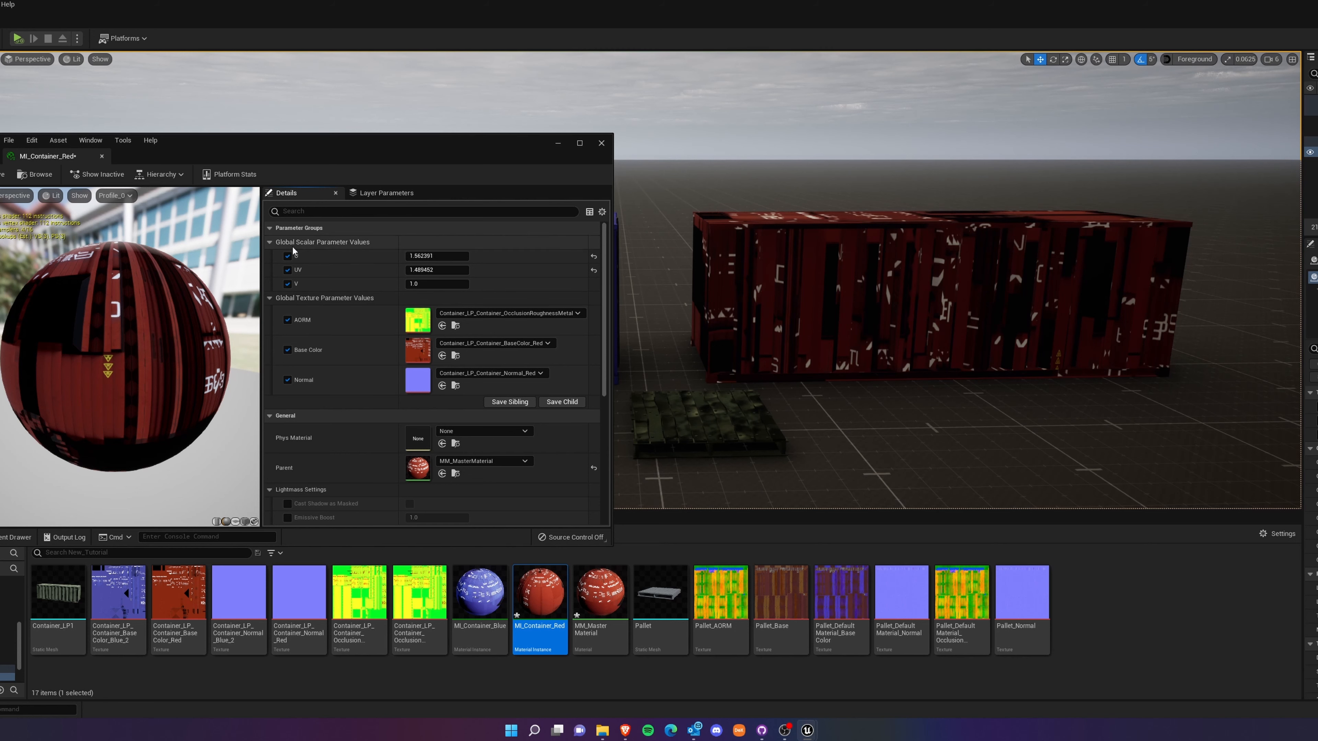
pyautogui.click(288, 256)
pyautogui.click(288, 270)
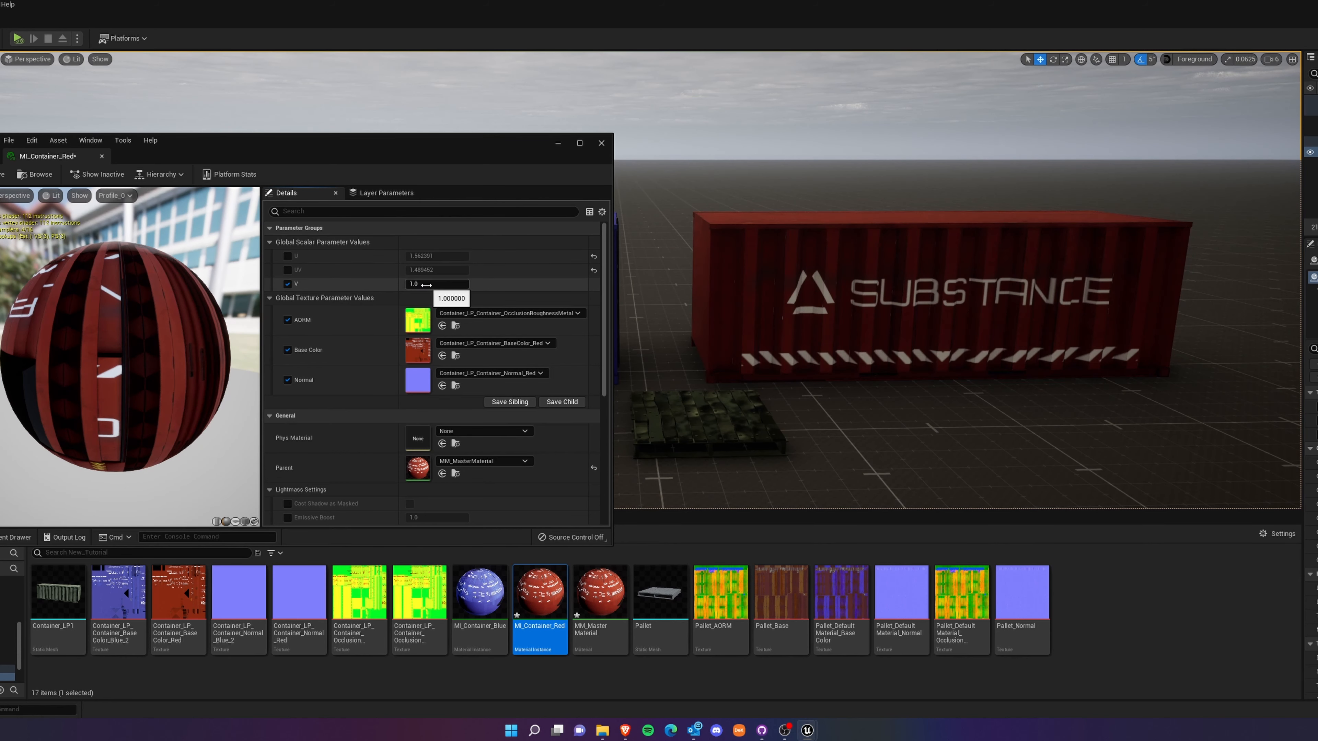
# Try a V tiling of about 3.3 on MI_Container_Red and reset the V, UV and U parameters to their defaults.
pyautogui.moveTo(437, 284); pyautogui.dragTo(406, 296)
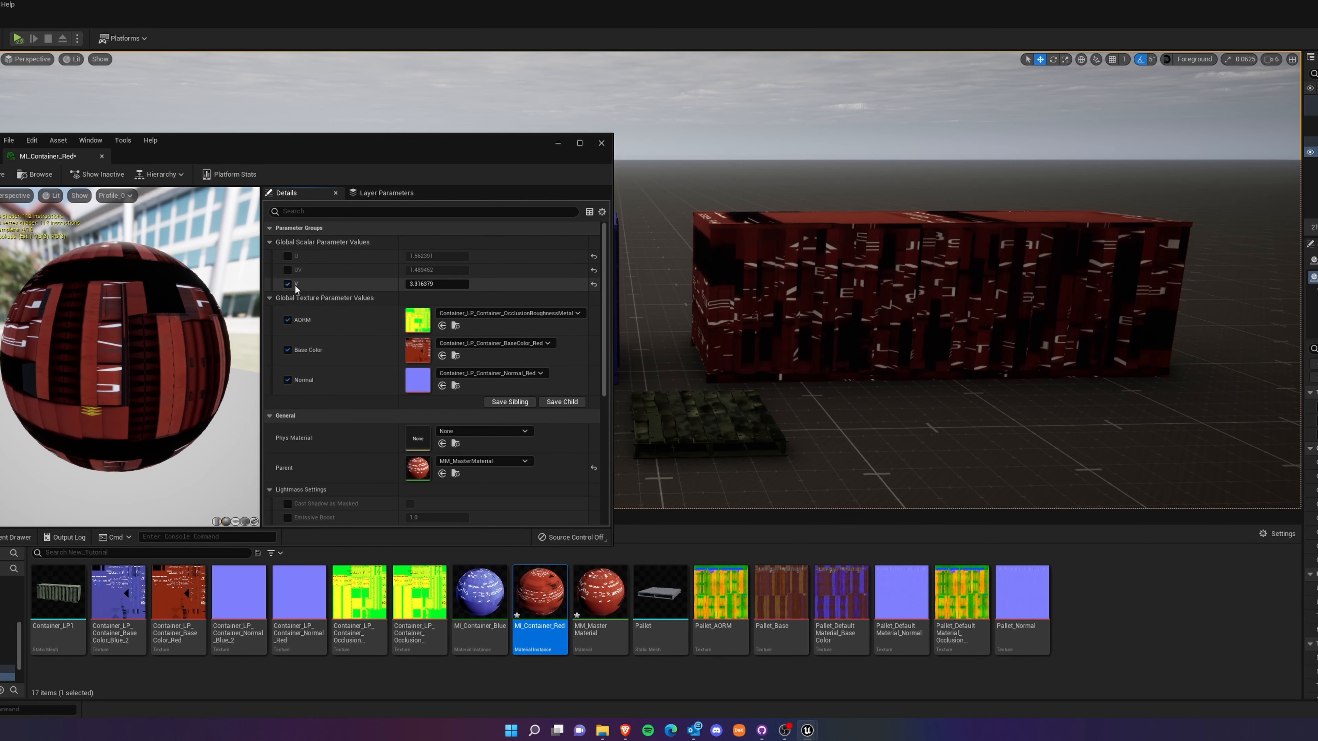
pyautogui.click(593, 283)
pyautogui.click(593, 270)
pyautogui.click(594, 256)
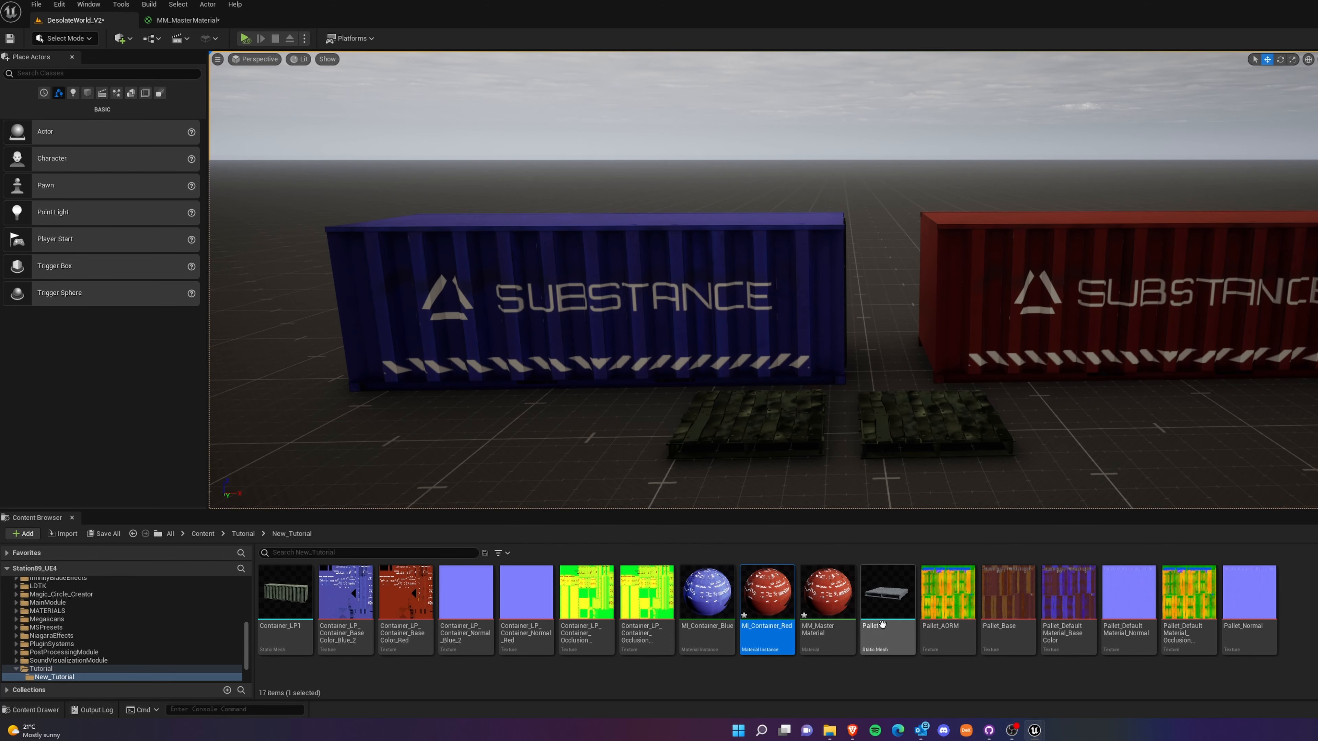
# Open MM_MasterMaterial, disconnect the Base Color texture from the material output, and move the Base Color node up and away from it.
pyautogui.doubleClick(844, 622)
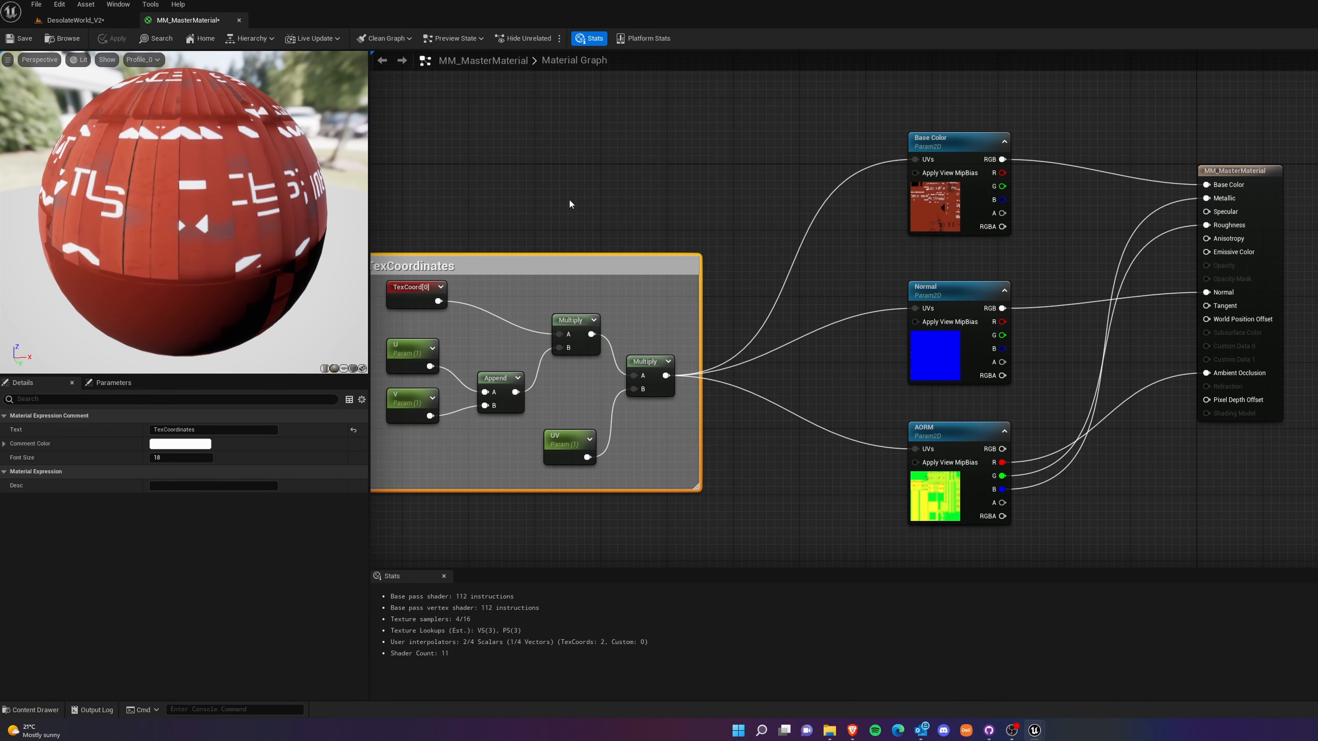
pyautogui.moveTo(809, 160); pyautogui.dragTo(836, 332, button='right')
pyautogui.scroll(1, 794, 316)
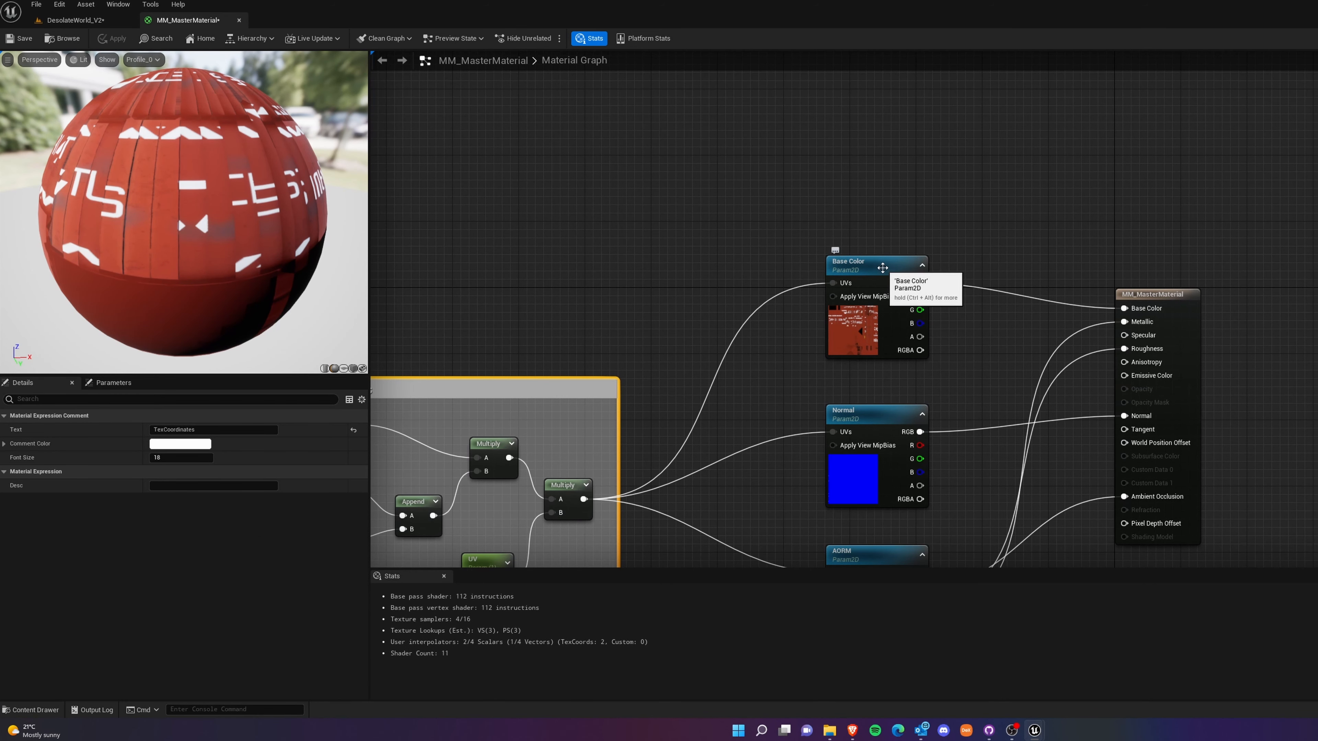
pyautogui.click(1004, 291)
pyautogui.keyDown('ctrl'); pyautogui.click(1005, 292); pyautogui.keyUp('ctrl')
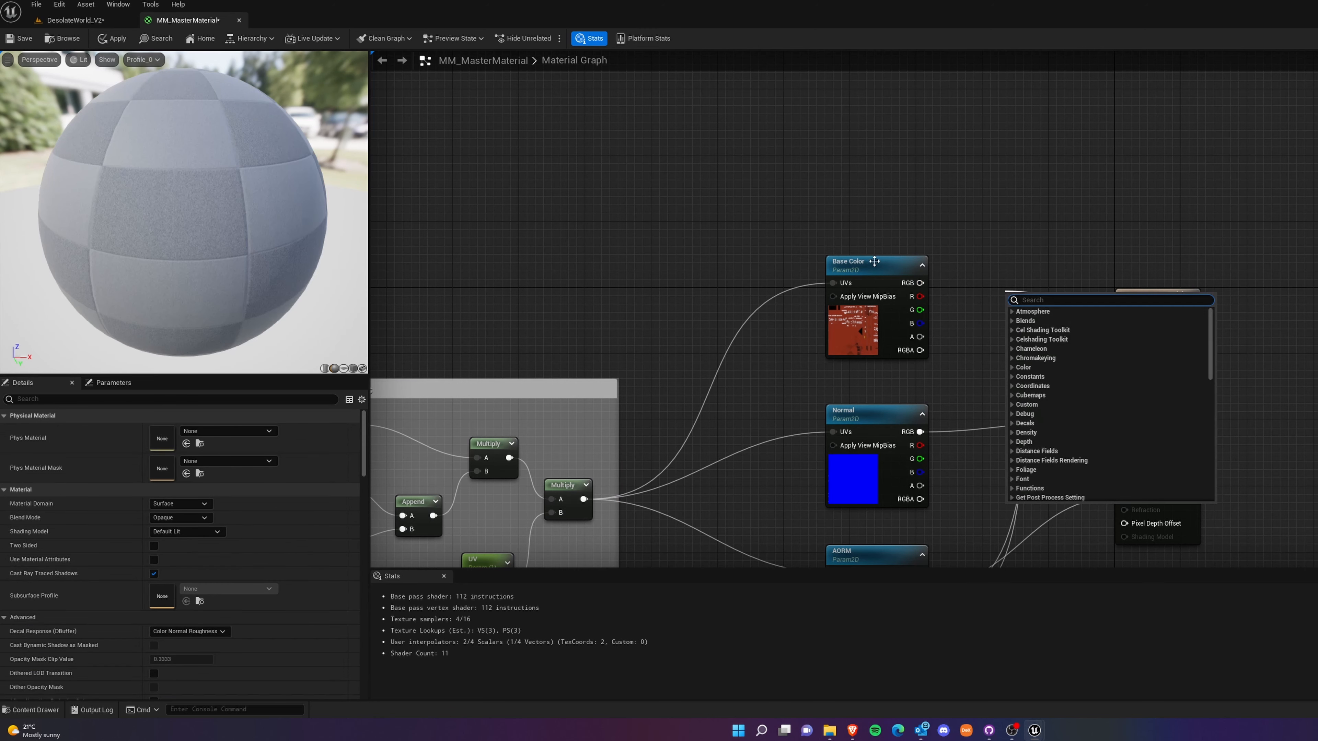
pyautogui.click(881, 269)
pyautogui.moveTo(890, 270); pyautogui.dragTo(766, 188)
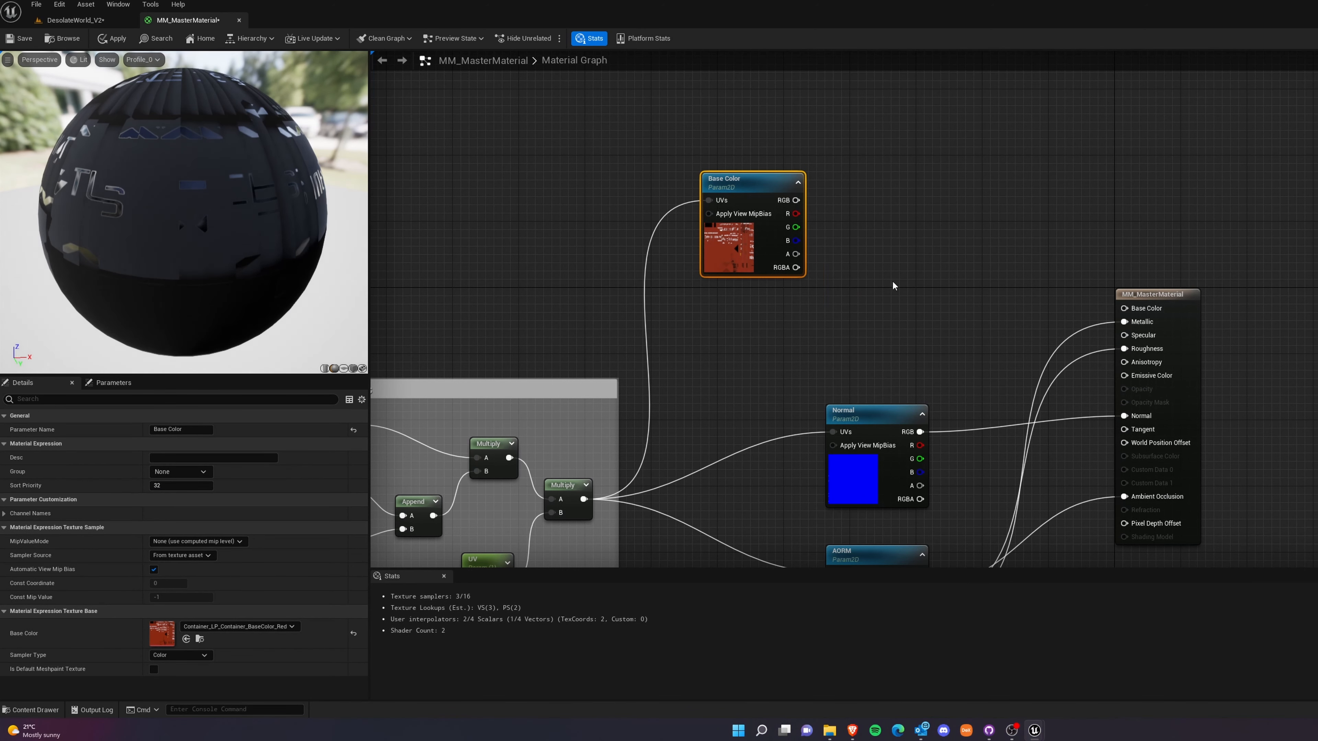
pyautogui.click(900, 186)
# Add a vector parameter named Shading to the material graph and place it above the Base Color node.
pyautogui.moveTo(899, 171); pyautogui.dragTo(942, 275, button='right')
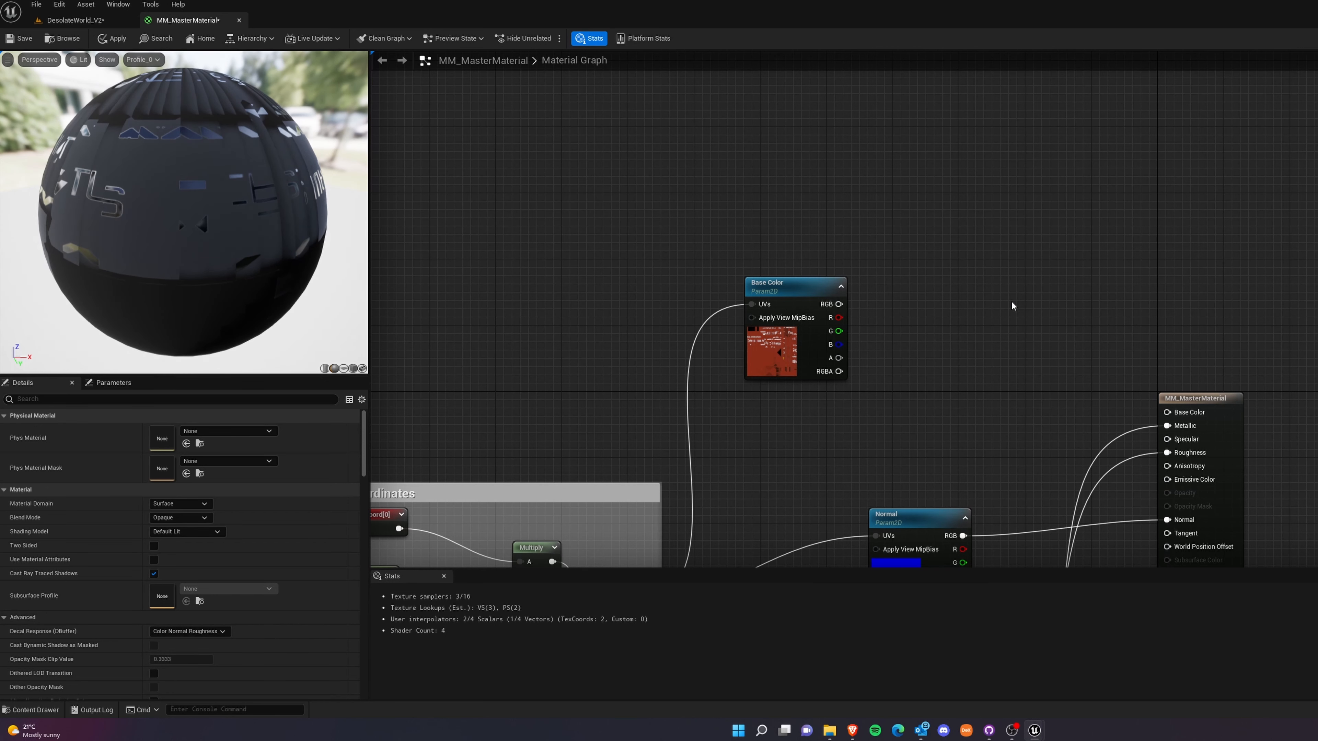
pyautogui.rightClick(938, 231)
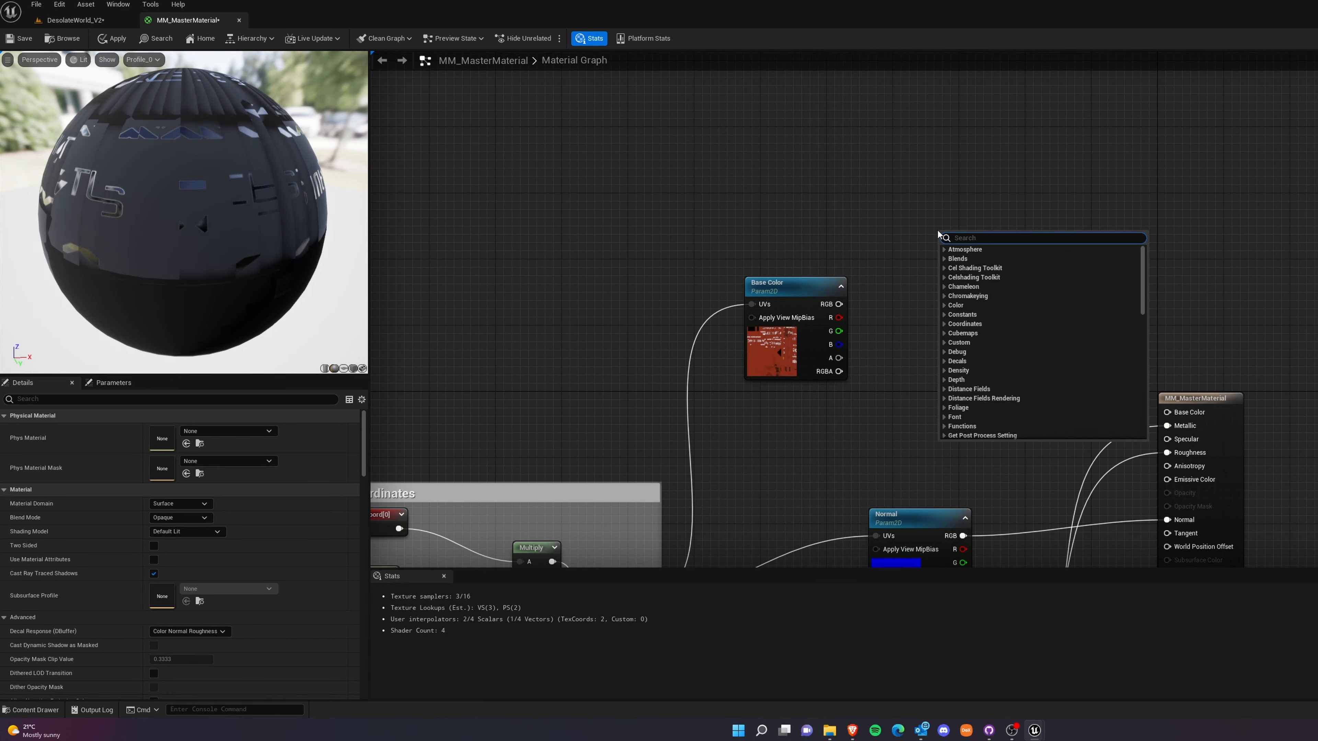
pyautogui.write('vec')
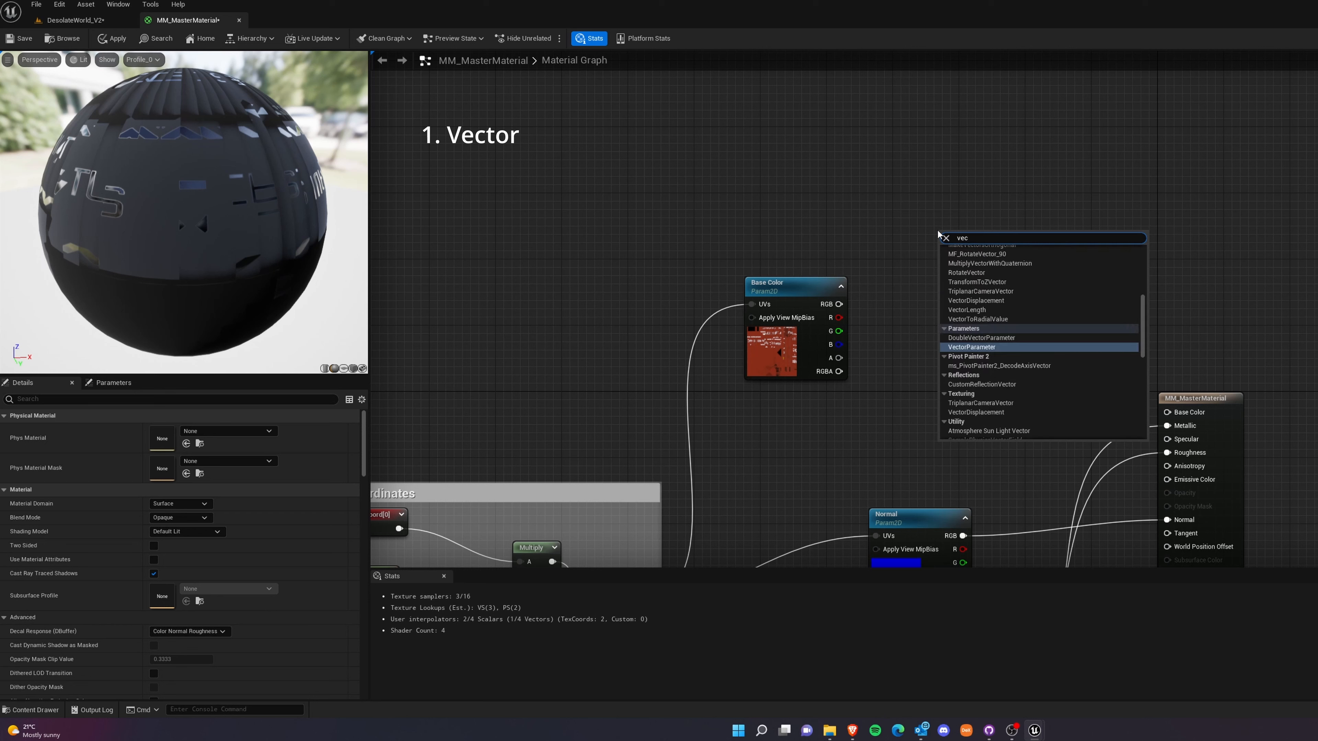
pyautogui.click(983, 349)
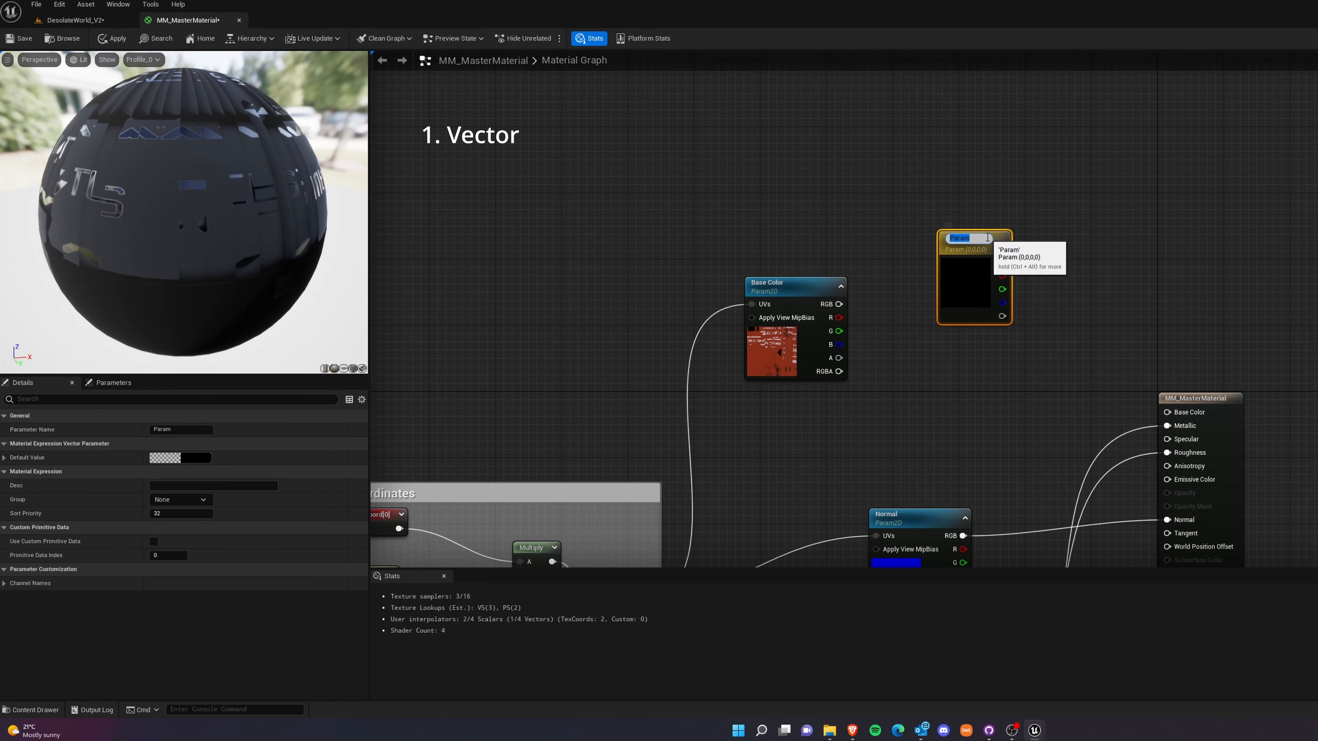
pyautogui.write('Shading')
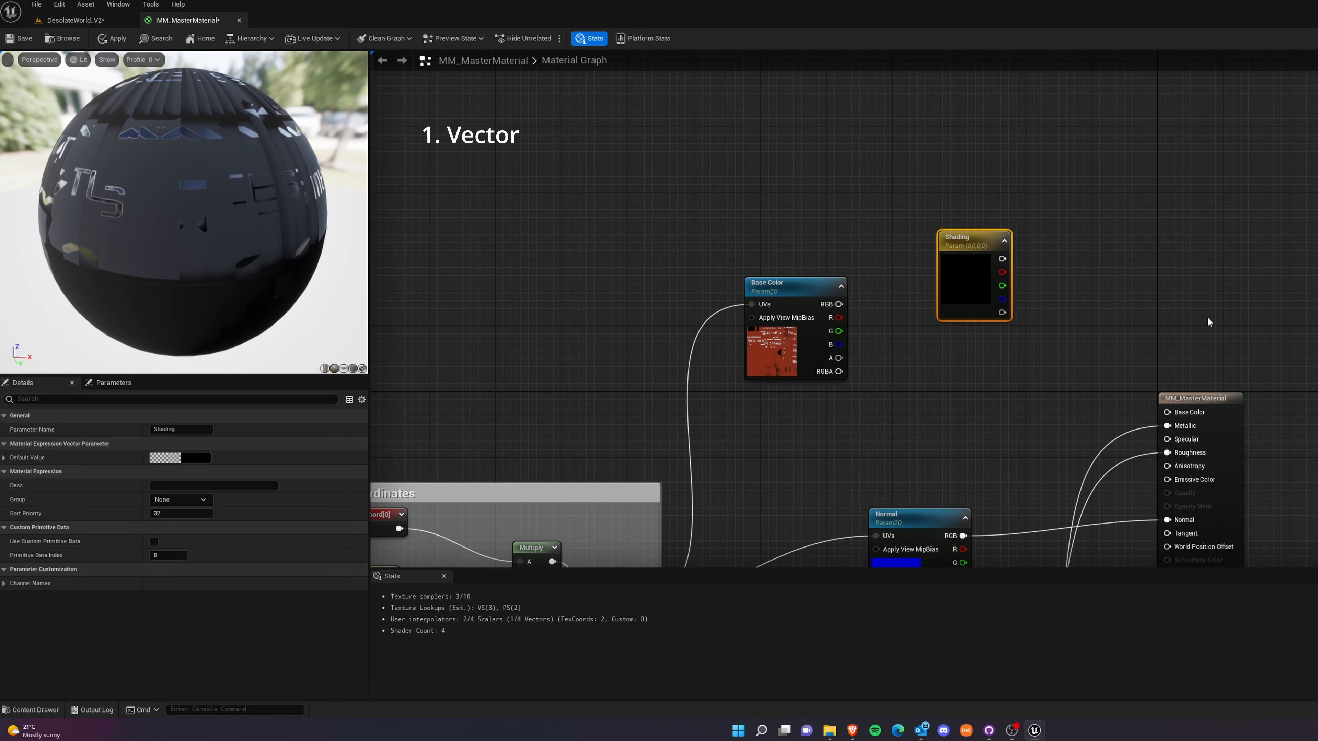
pyautogui.press('Return')
pyautogui.moveTo(966, 258); pyautogui.dragTo(870, 129)
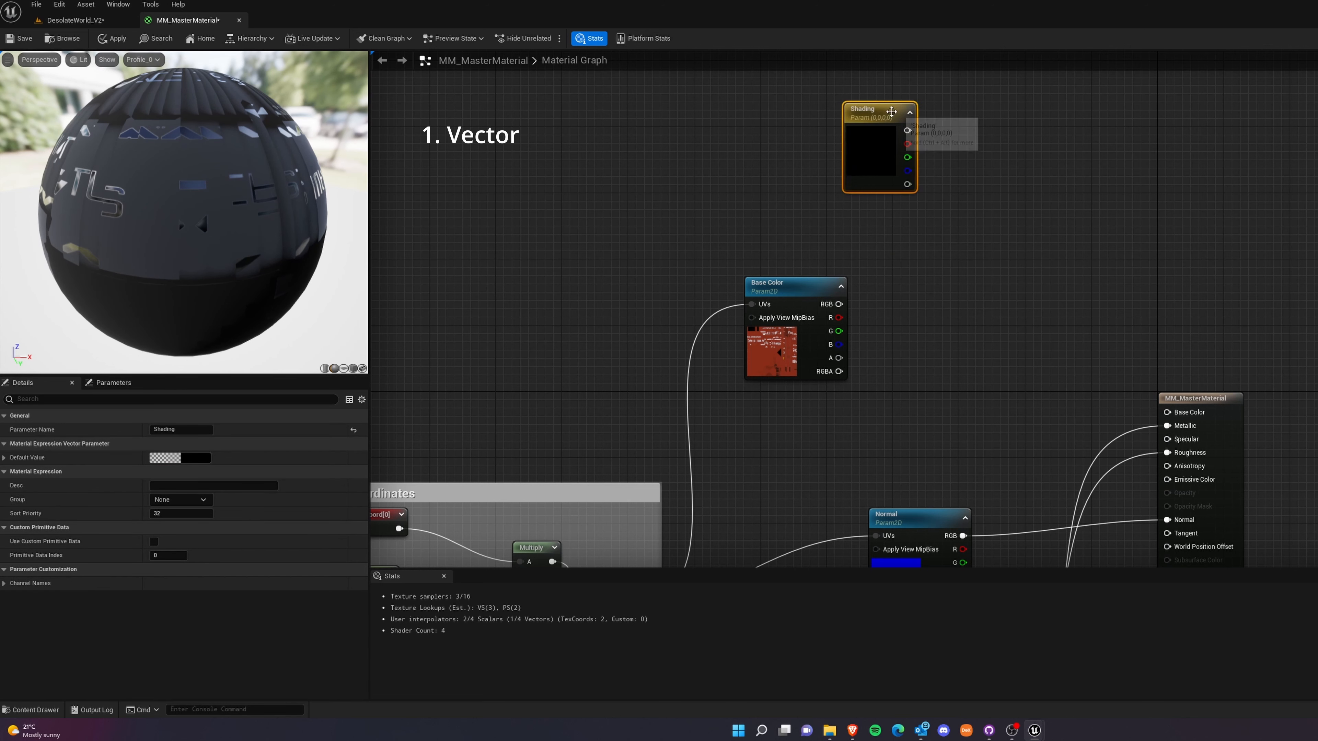
# Add a Linear Interpolate node beside the Shading parameter and a Multiply node beside the Base Color node.
pyautogui.rightClick(1039, 199)
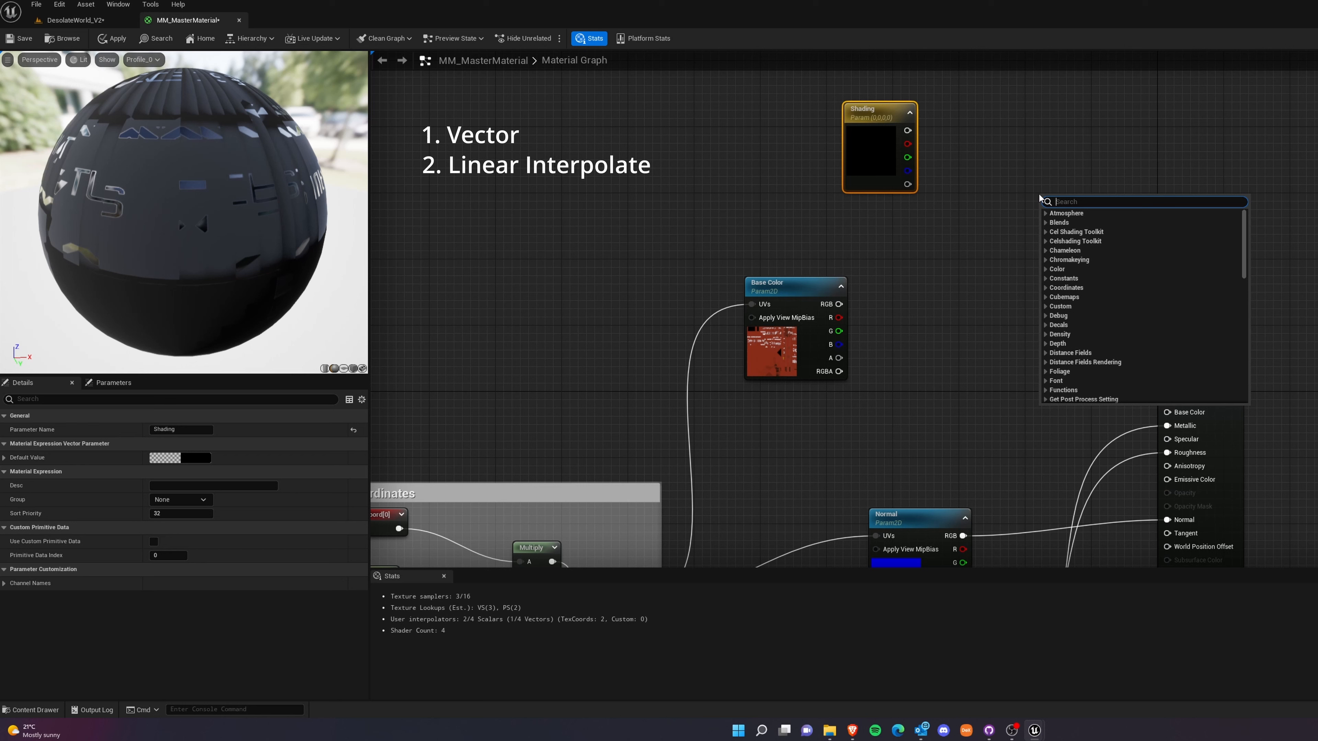
pyautogui.write('lerp')
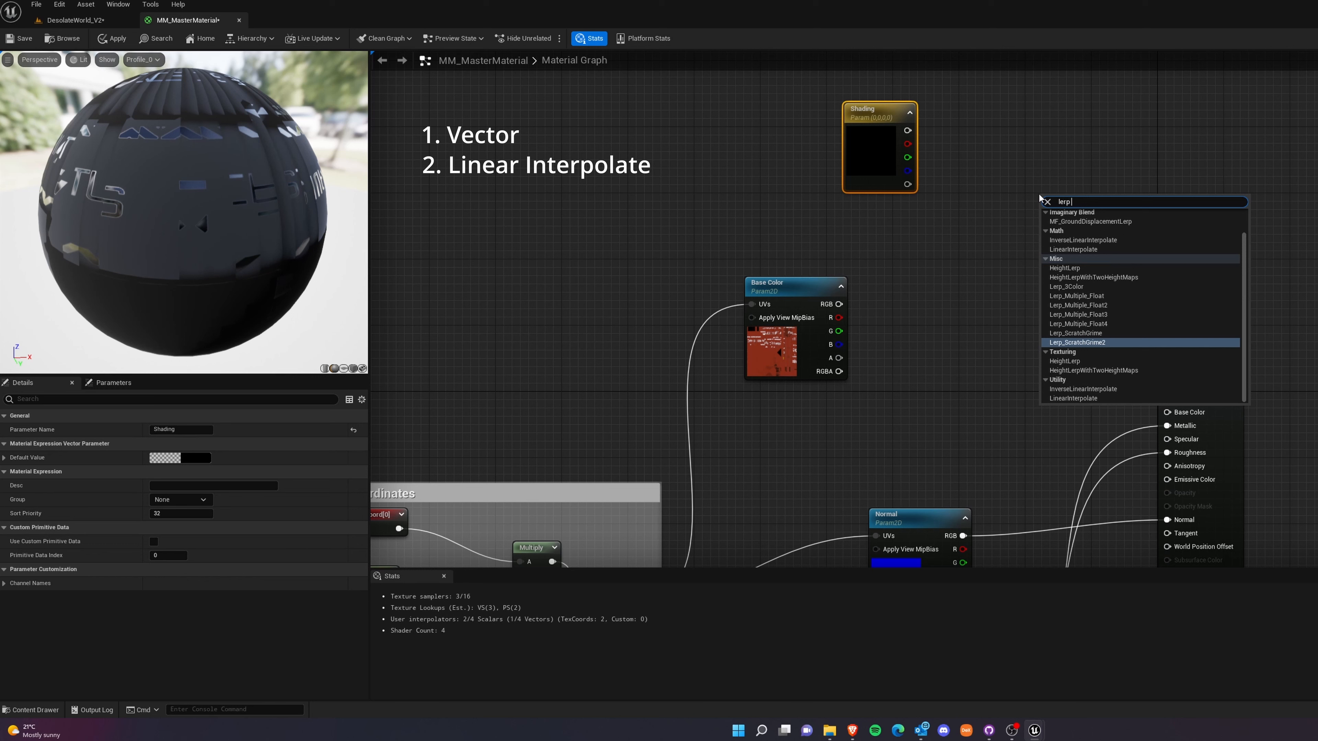
pyautogui.click(1074, 398)
pyautogui.click(1076, 400)
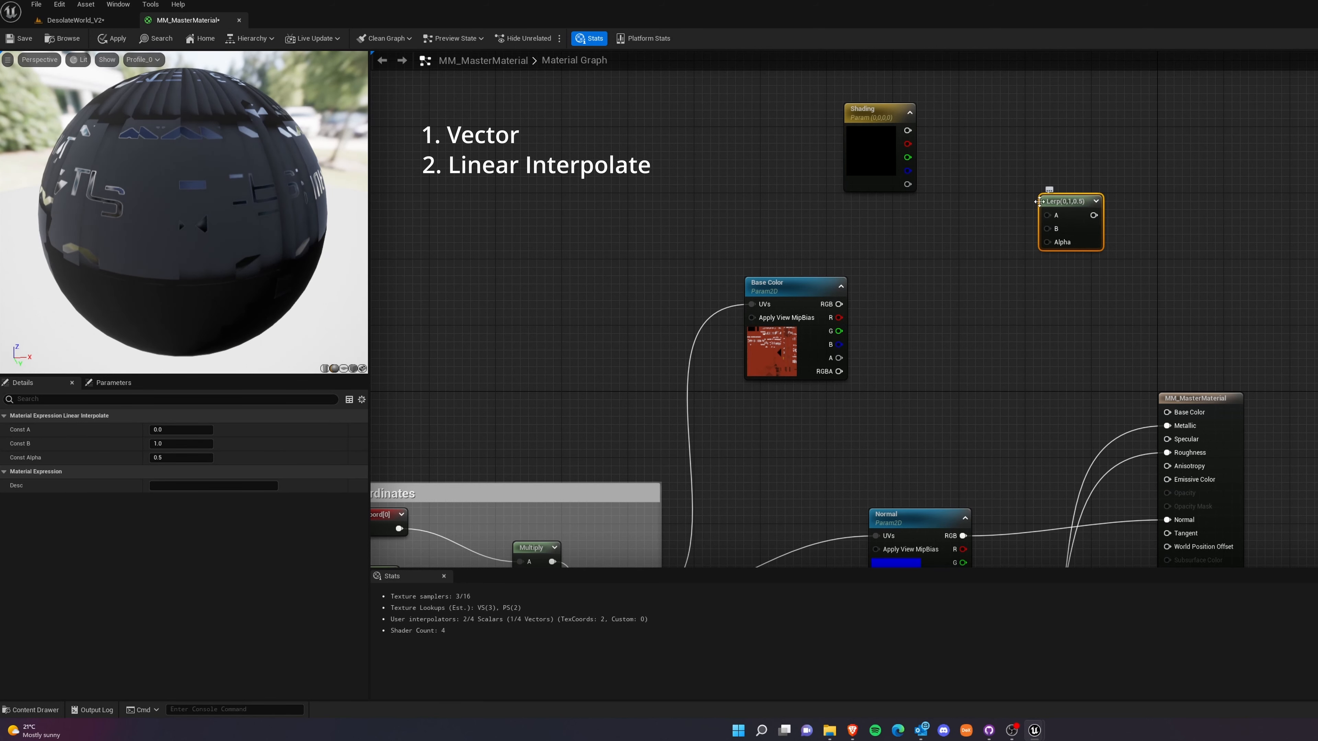
pyautogui.rightClick(884, 306)
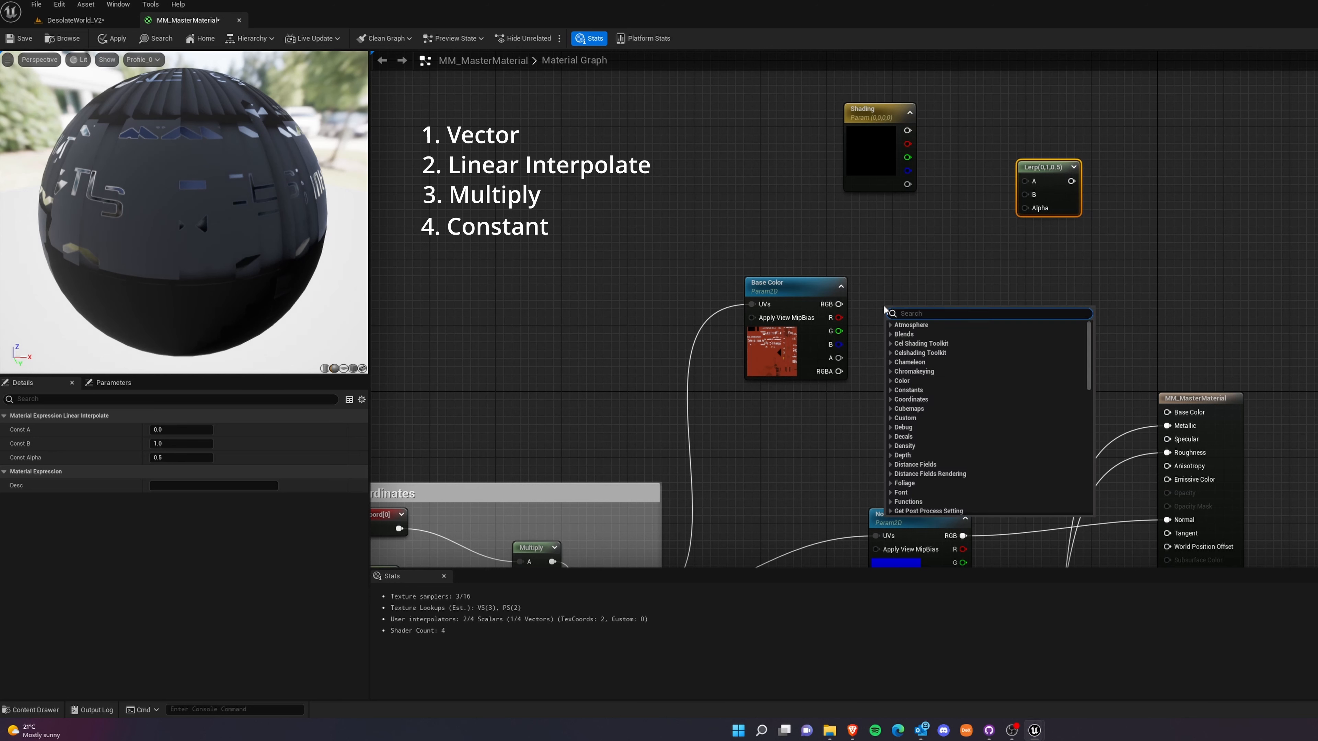
pyautogui.write('multiply')
pyautogui.press('Return')
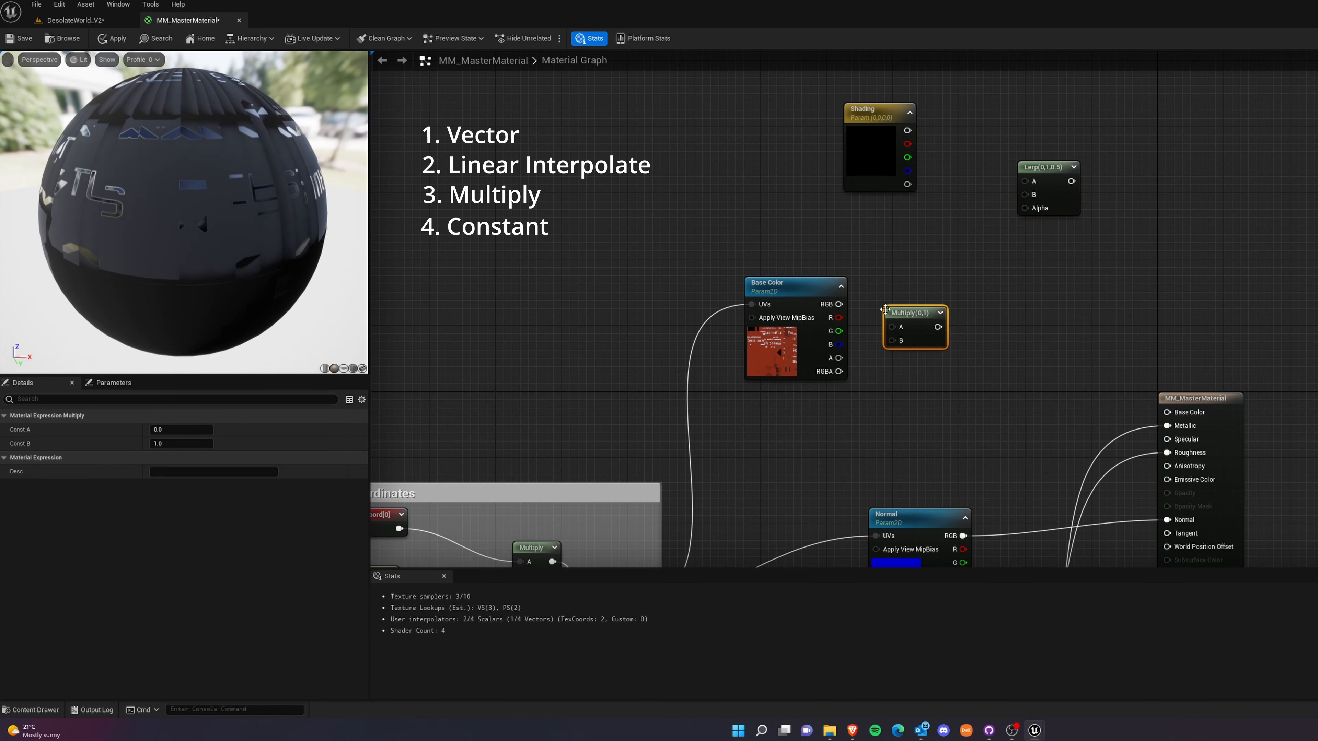
# Add a constant, convert it to a parameter named Intensity, and arrange it and the Multiply node side by side below the Lerp node.
pyautogui.click(1061, 282)
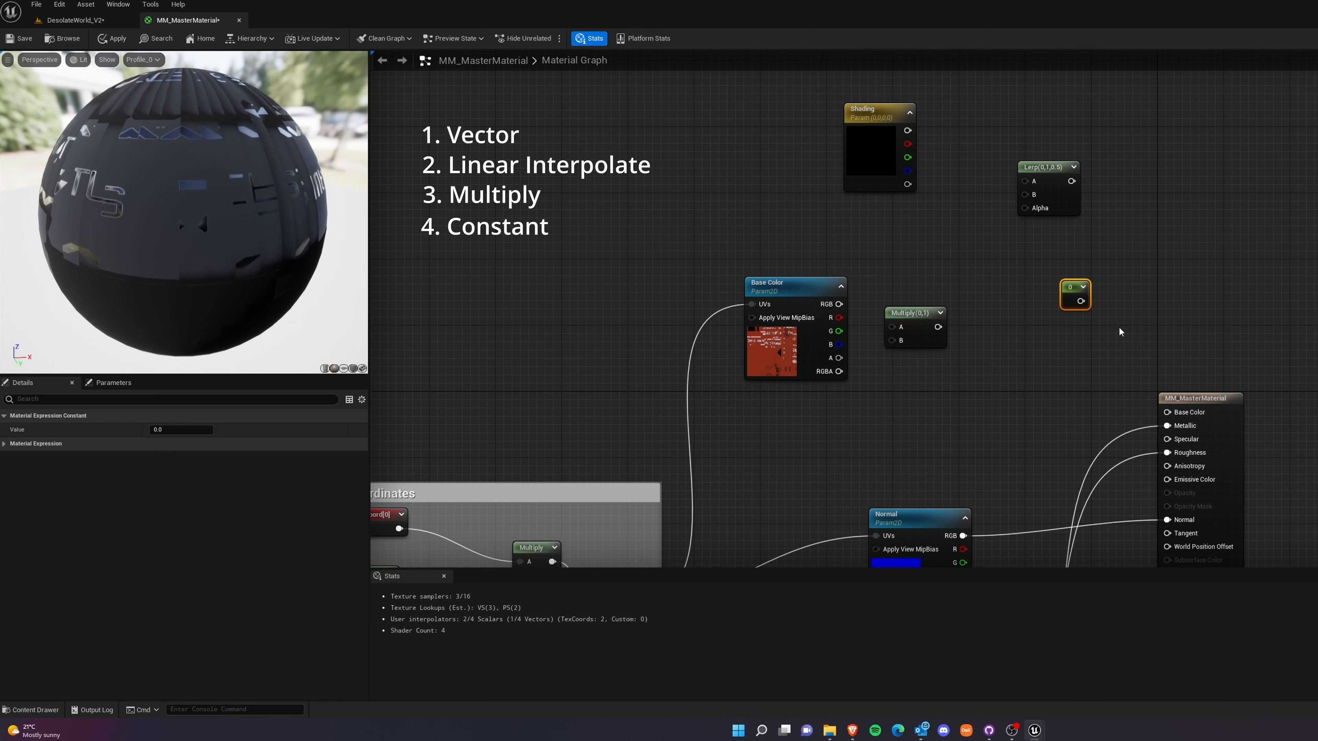
pyautogui.rightClick(1075, 289)
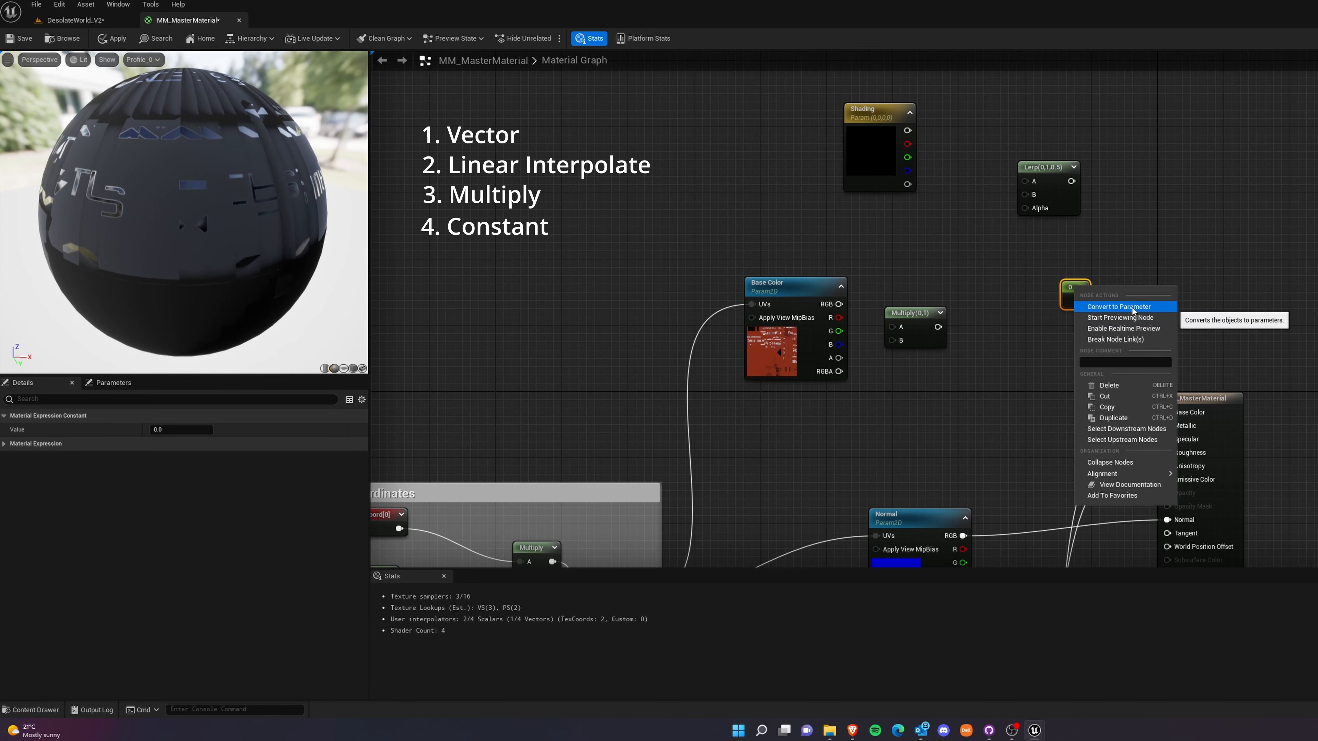
pyautogui.click(1132, 305)
pyautogui.write('Inten')
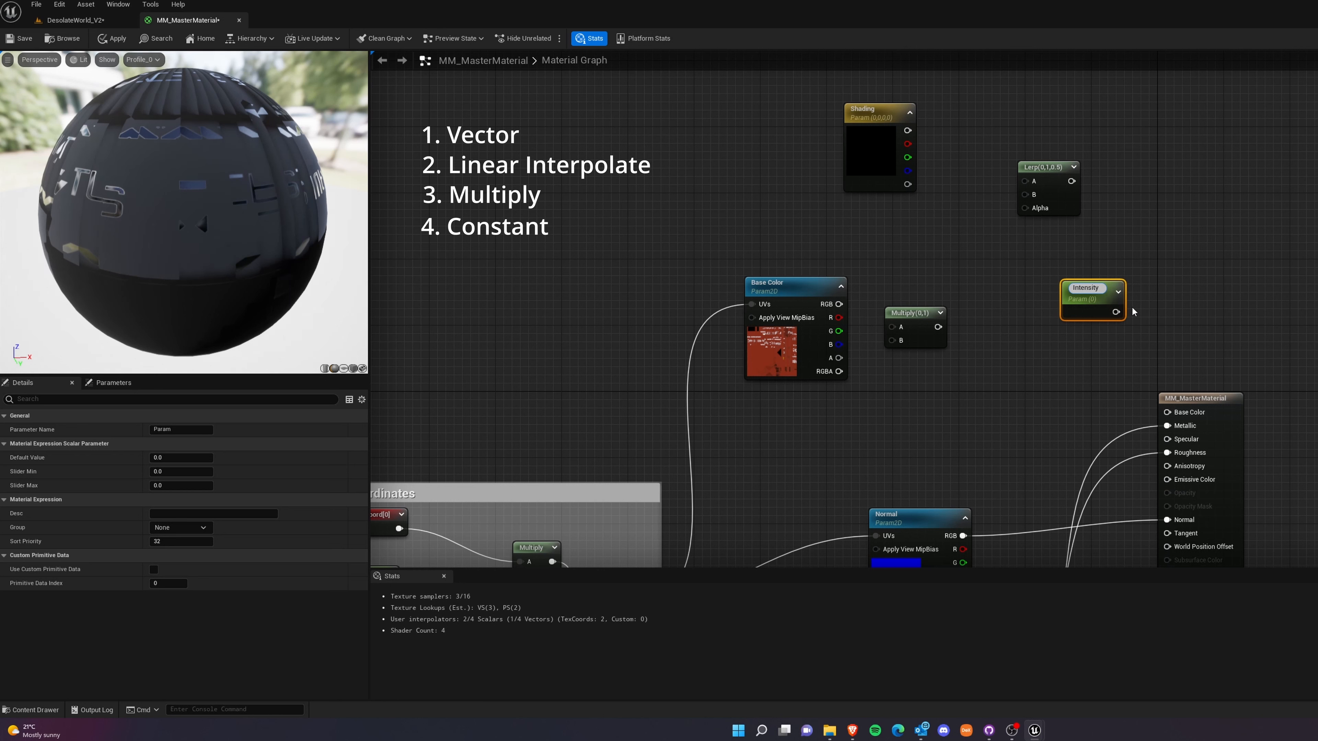
pyautogui.write('sity')
pyautogui.press('Return')
pyautogui.moveTo(1090, 296); pyautogui.dragTo(1015, 265)
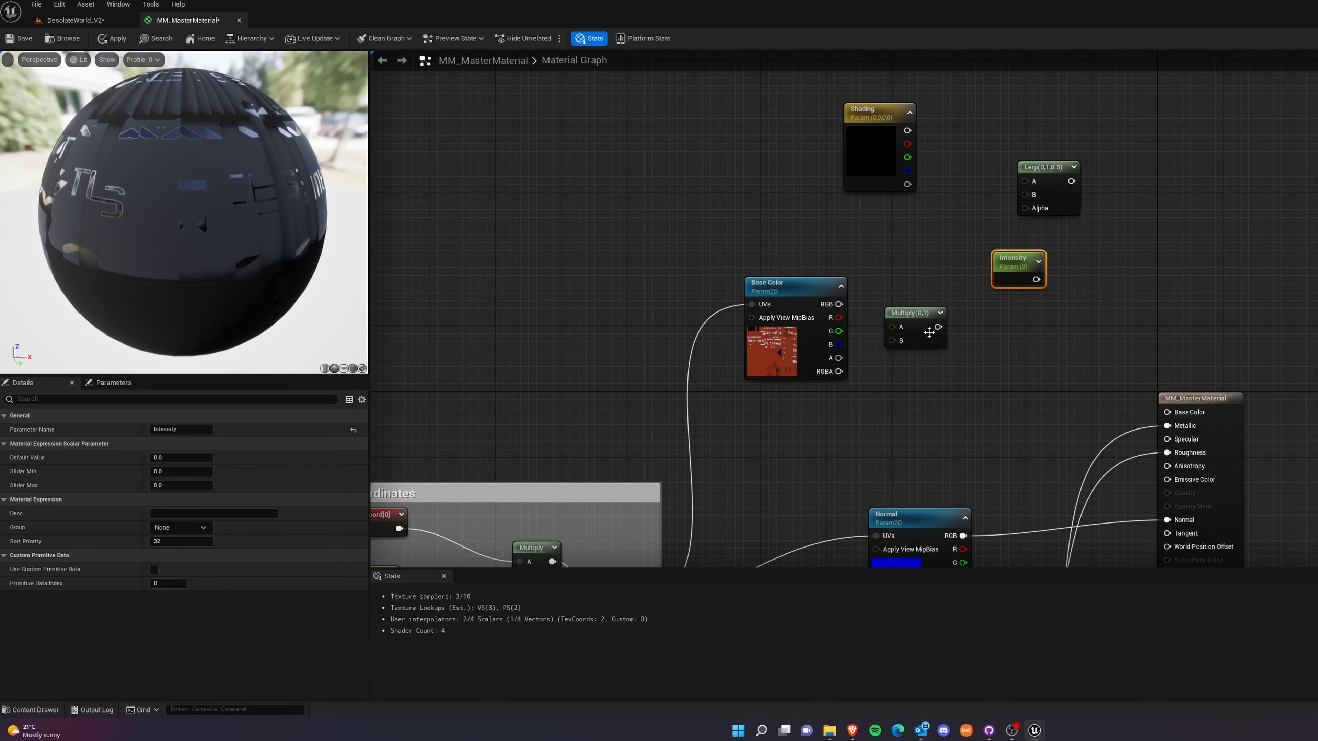
pyautogui.moveTo(928, 333); pyautogui.dragTo(1124, 264)
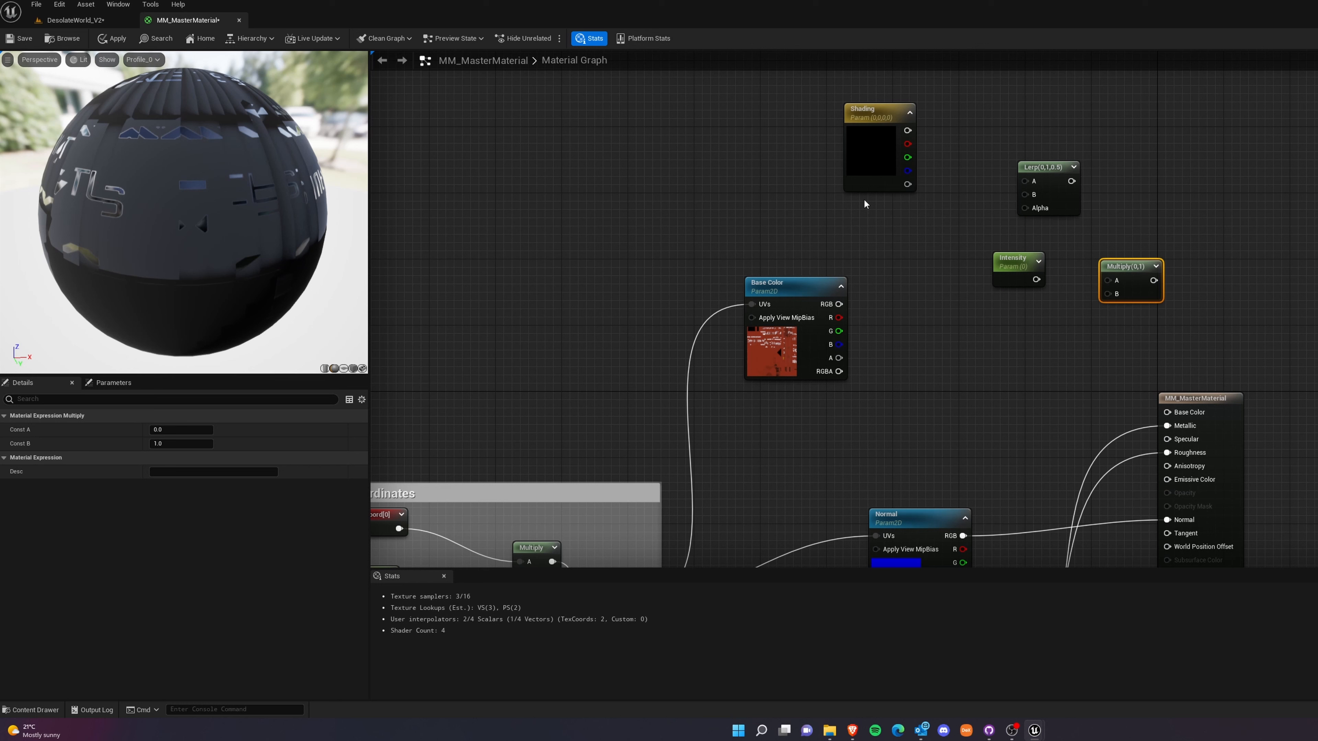
pyautogui.doubleClick(866, 161)
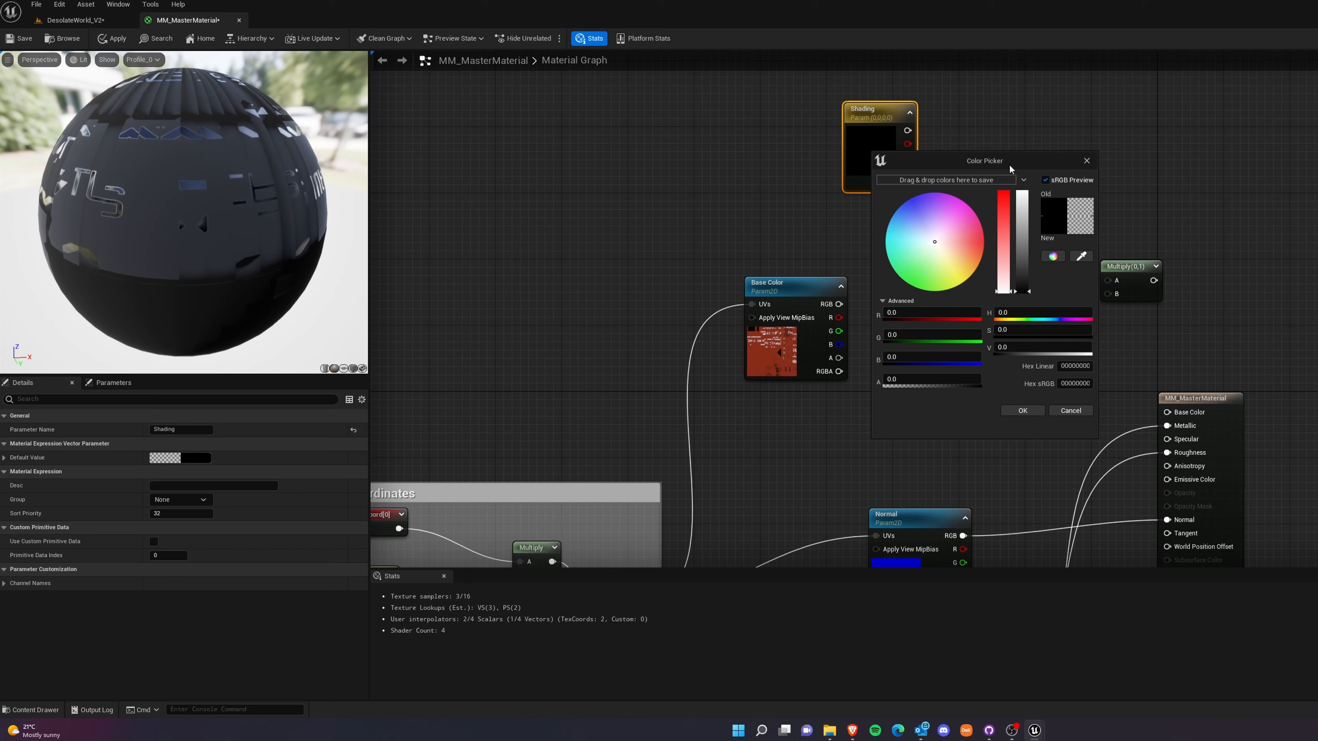
pyautogui.click(1087, 161)
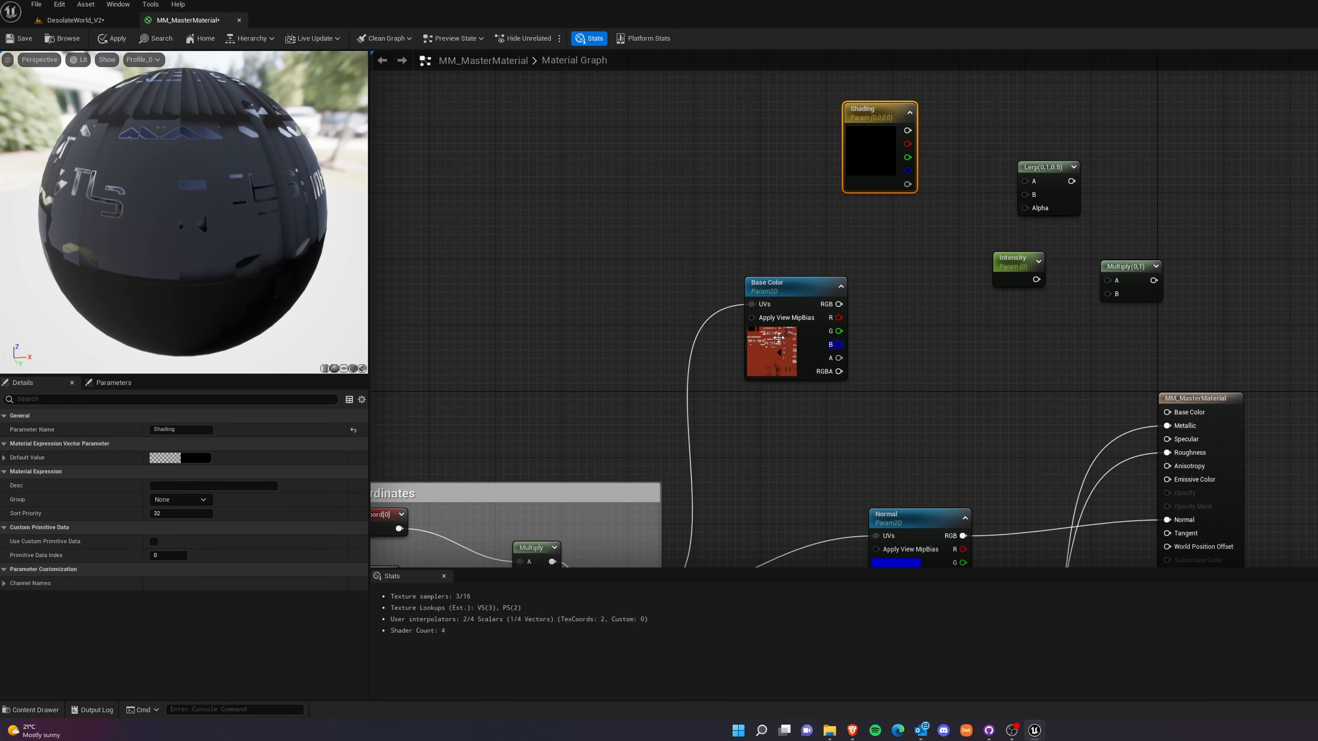
pyautogui.click(778, 338)
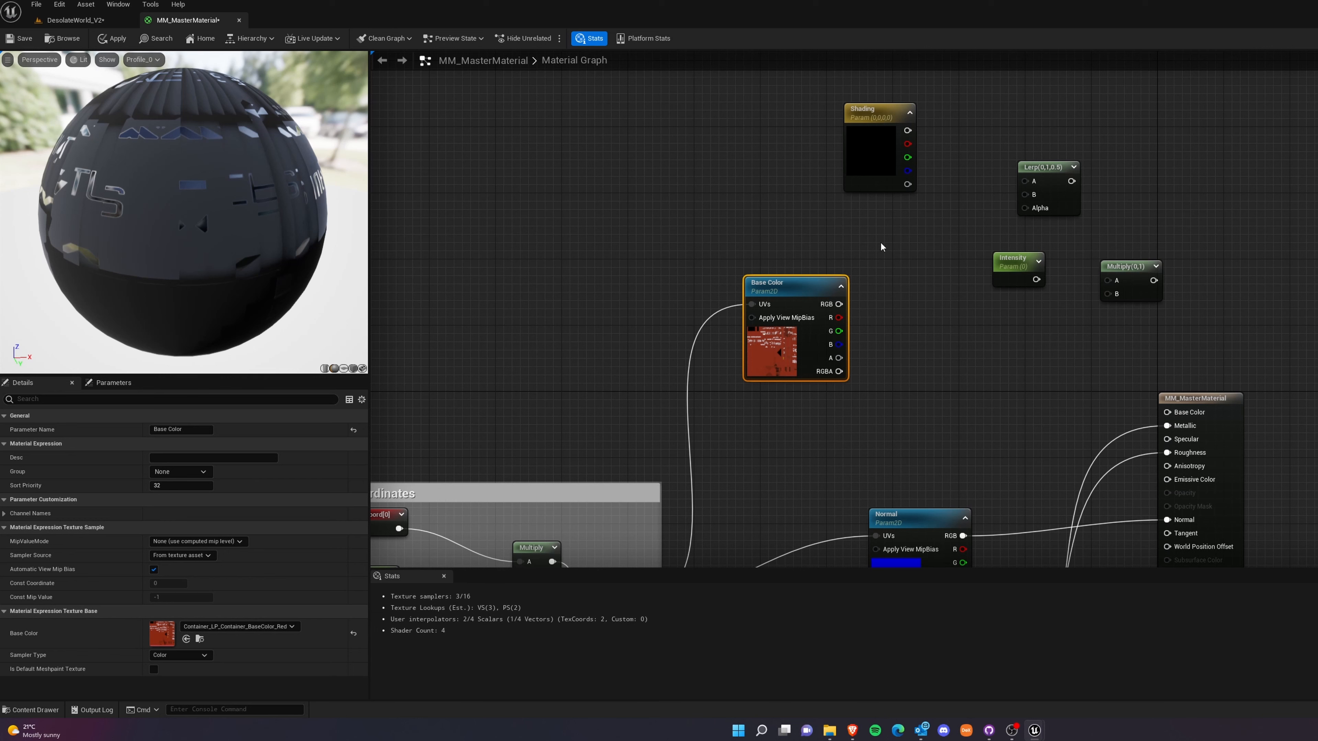
pyautogui.moveTo(207, 205); pyautogui.dragTo(322, 197)
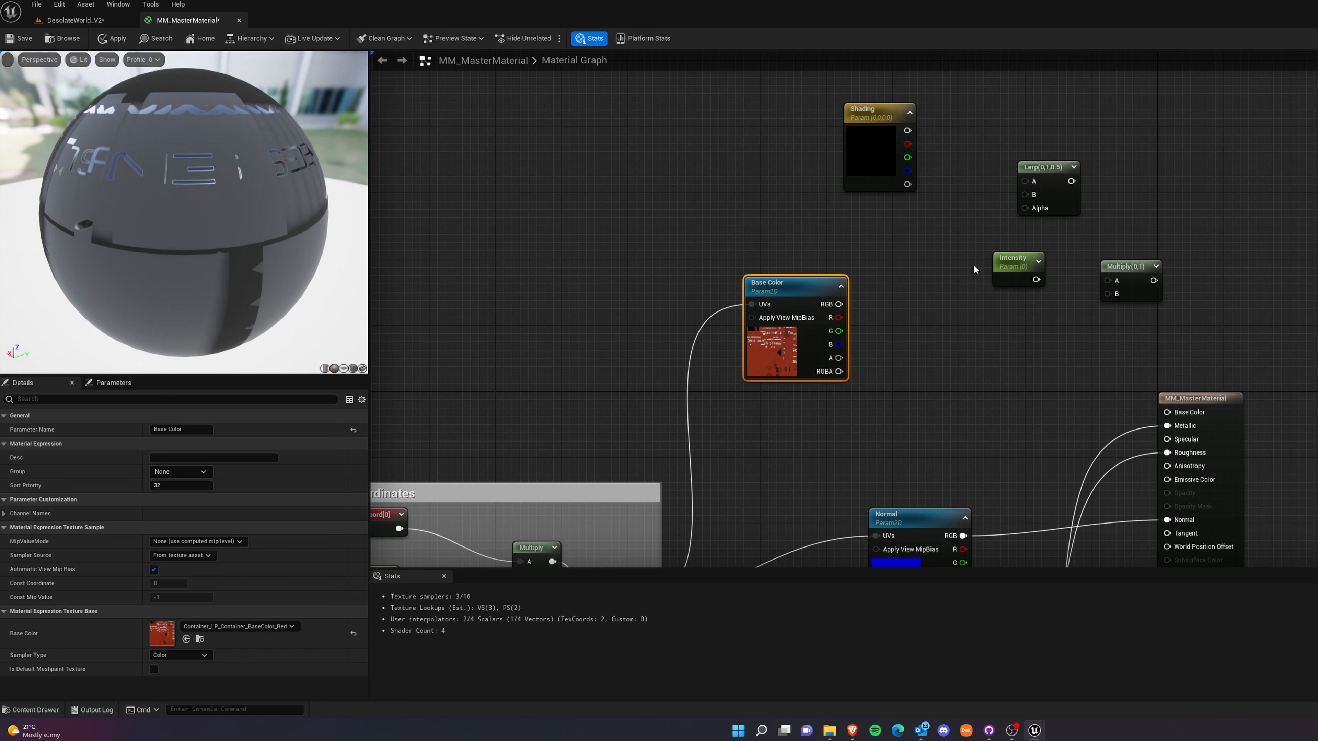
# Set the Shading parameter's default color to opaque white, with R, G, B and A all at 1.
pyautogui.doubleClick(907, 133)
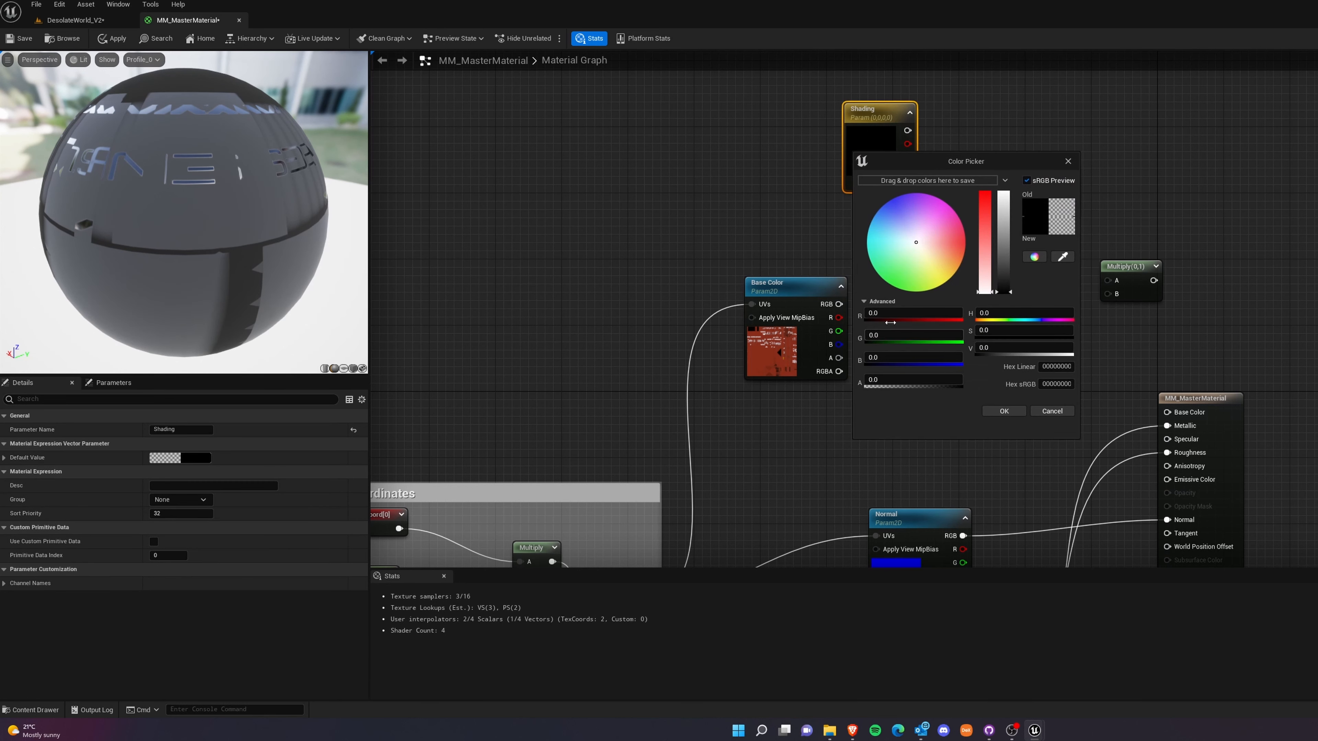
pyautogui.click(899, 314)
pyautogui.write('1')
pyautogui.write('1')
pyautogui.press('Tab')
pyautogui.write('1')
pyautogui.press('Tab')
pyautogui.write('1')
pyautogui.press('Tab')
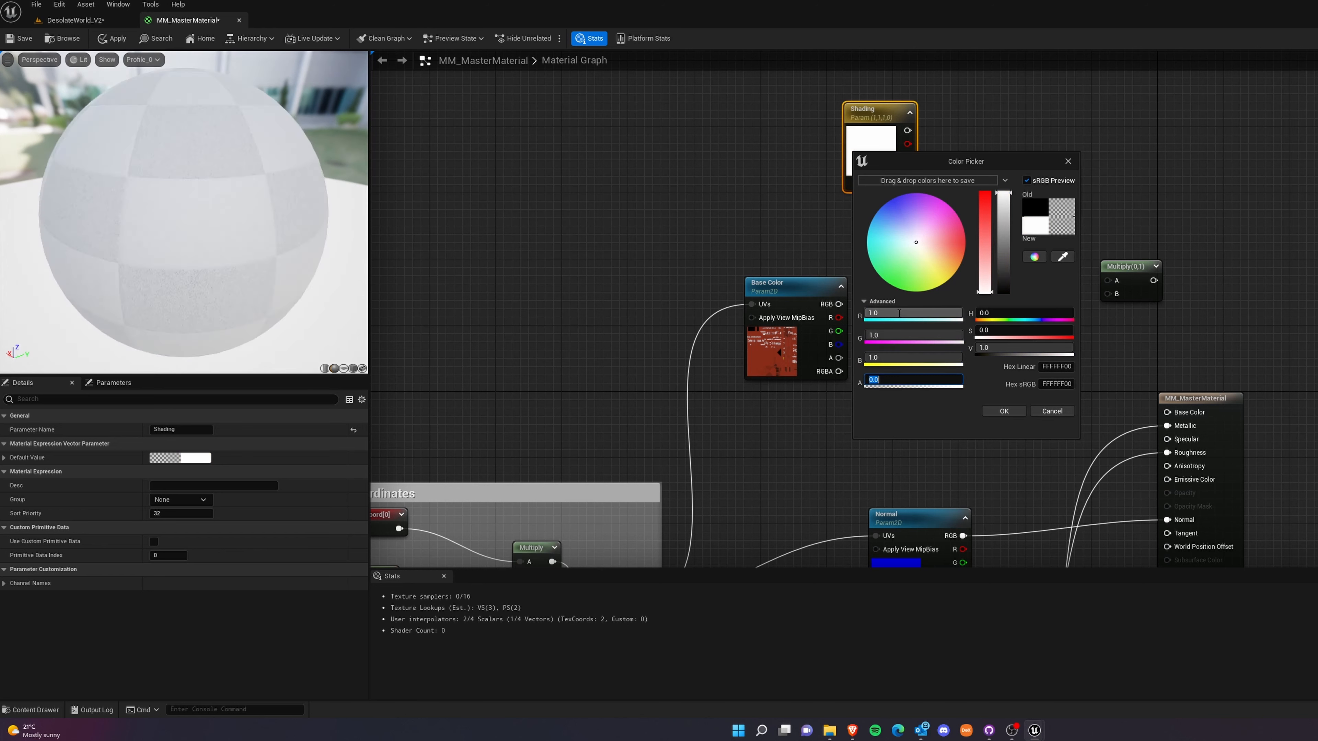
pyautogui.write('1')
pyautogui.press('Return')
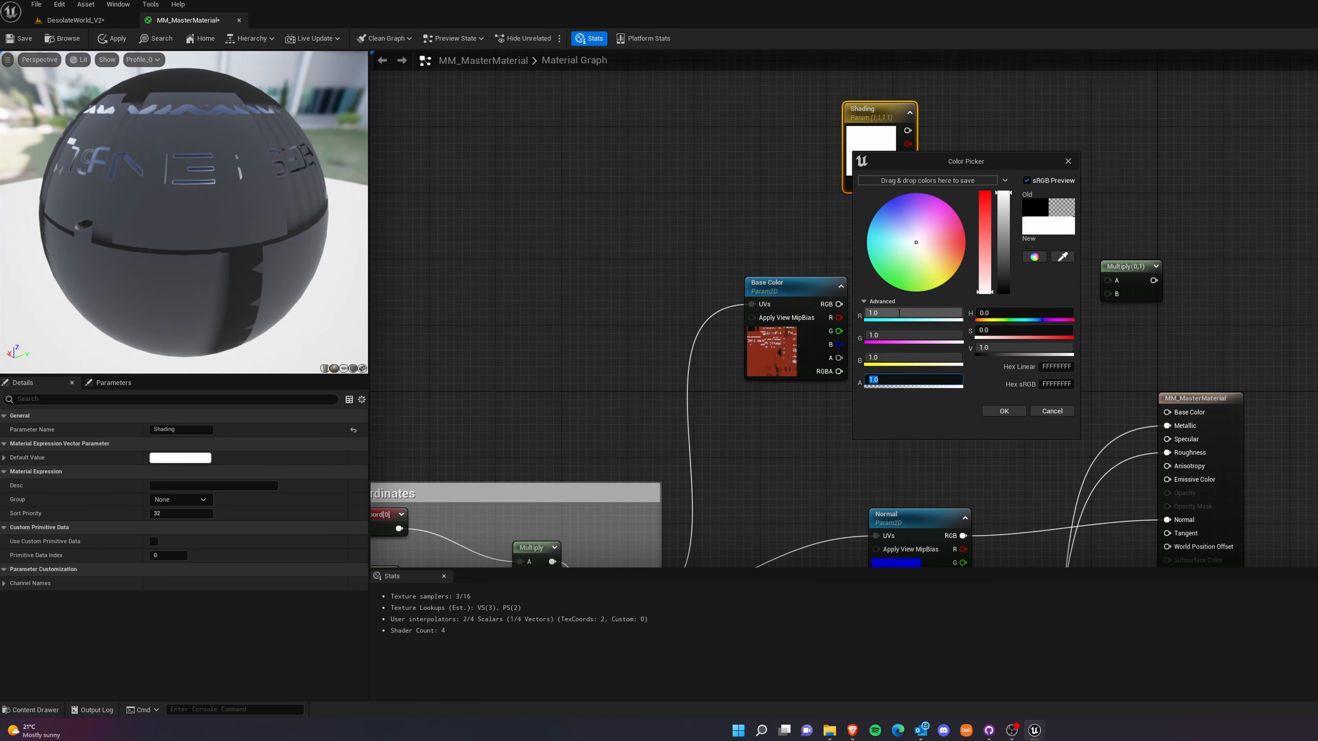
pyautogui.click(991, 408)
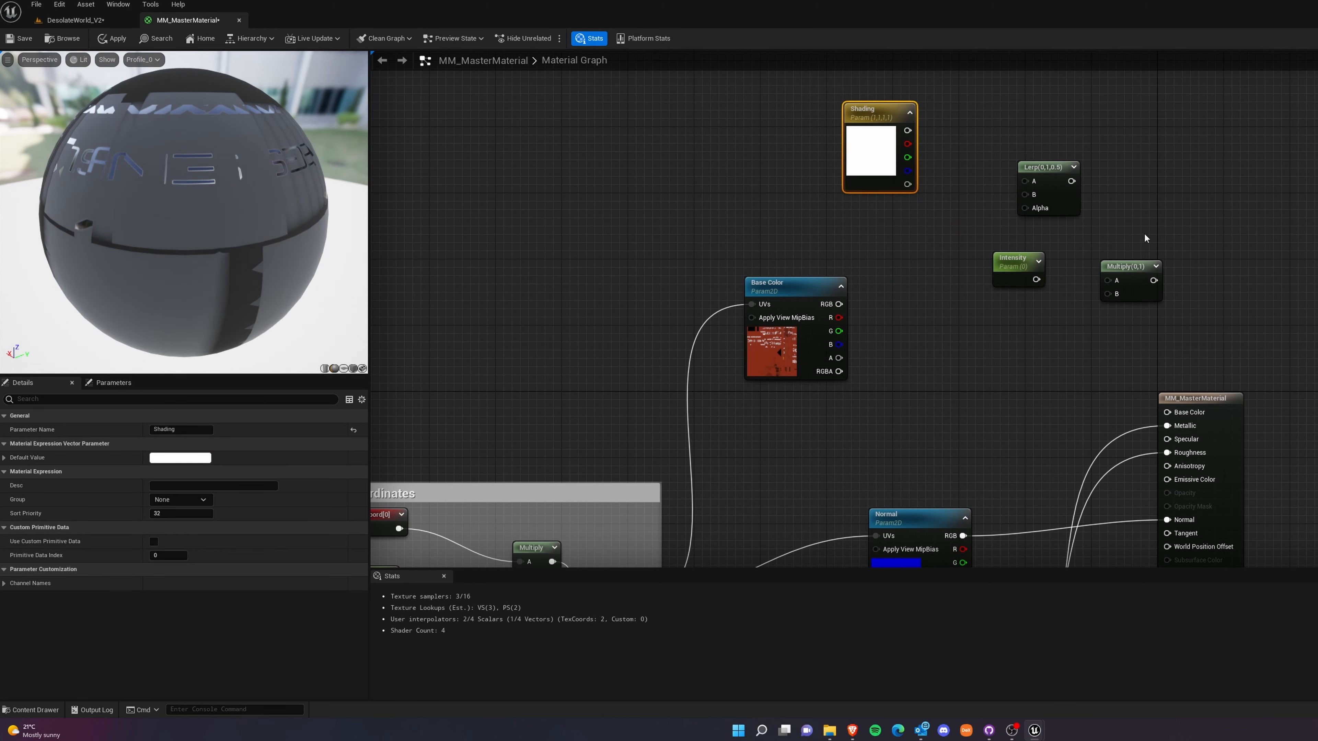
# Feed the Shading color into input A and the Base Color texture's RGB into input B of the Multiply node.
pyautogui.moveTo(907, 130)
pyautogui.mouseDown()
pyautogui.moveTo(1088, 214)
pyautogui.moveTo(1058, 265)
pyautogui.moveTo(1111, 285)
pyautogui.moveTo(997, 134)
pyautogui.mouseUp()
pyautogui.moveTo(1060, 181); pyautogui.dragTo(1135, 240)
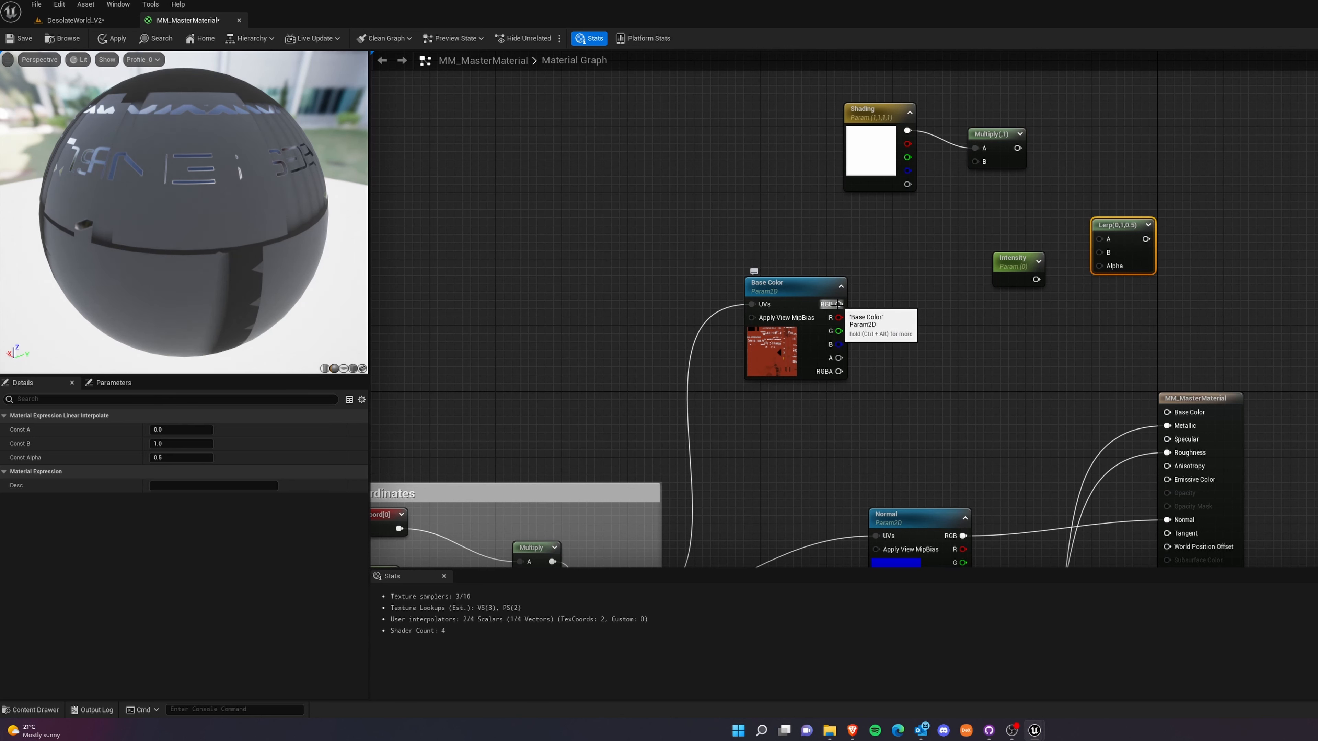
pyautogui.moveTo(810, 325)
pyautogui.mouseDown()
pyautogui.moveTo(860, 242)
pyautogui.moveTo(784, 308)
pyautogui.moveTo(979, 172)
pyautogui.moveTo(986, 188)
pyautogui.mouseUp()
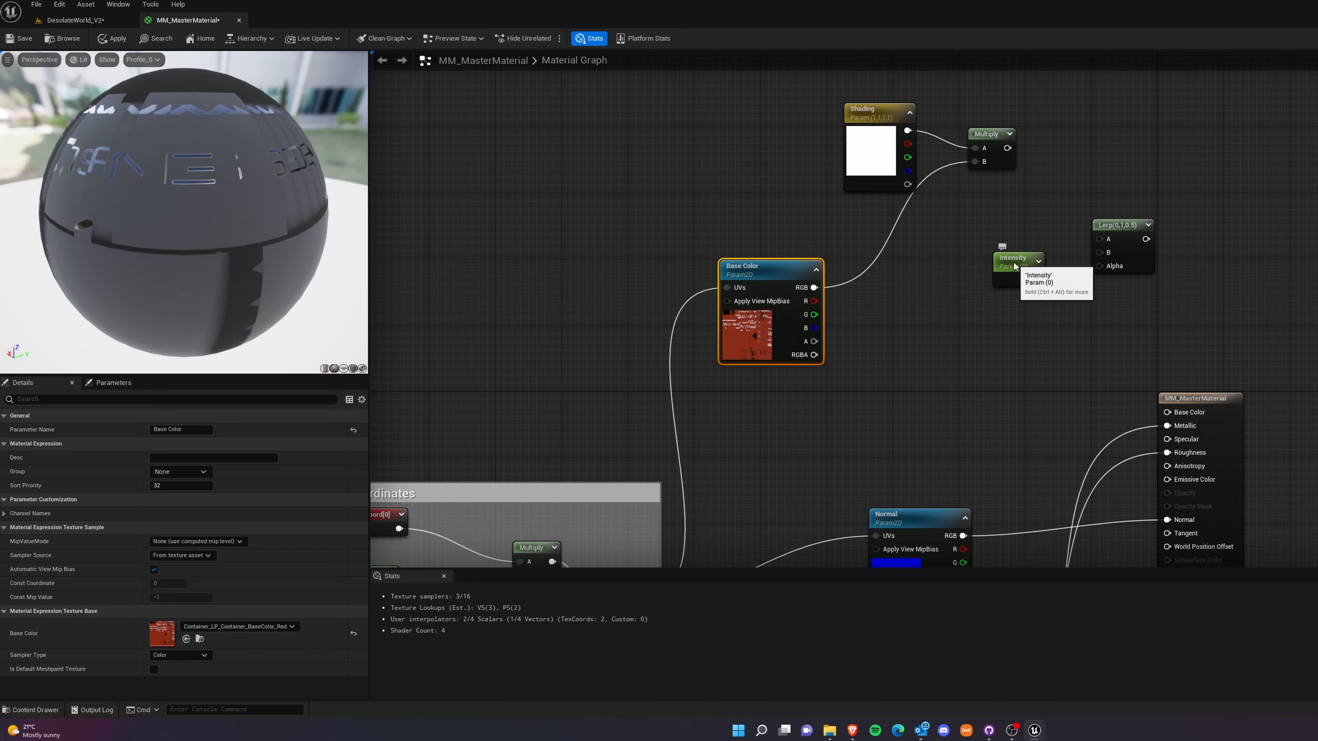
# Wire the Multiply result, Base Color RGB and Intensity into the Lerp's A, B and Alpha, and its output into the material's Base Color.
pyautogui.moveTo(1003, 259); pyautogui.dragTo(1100, 266)
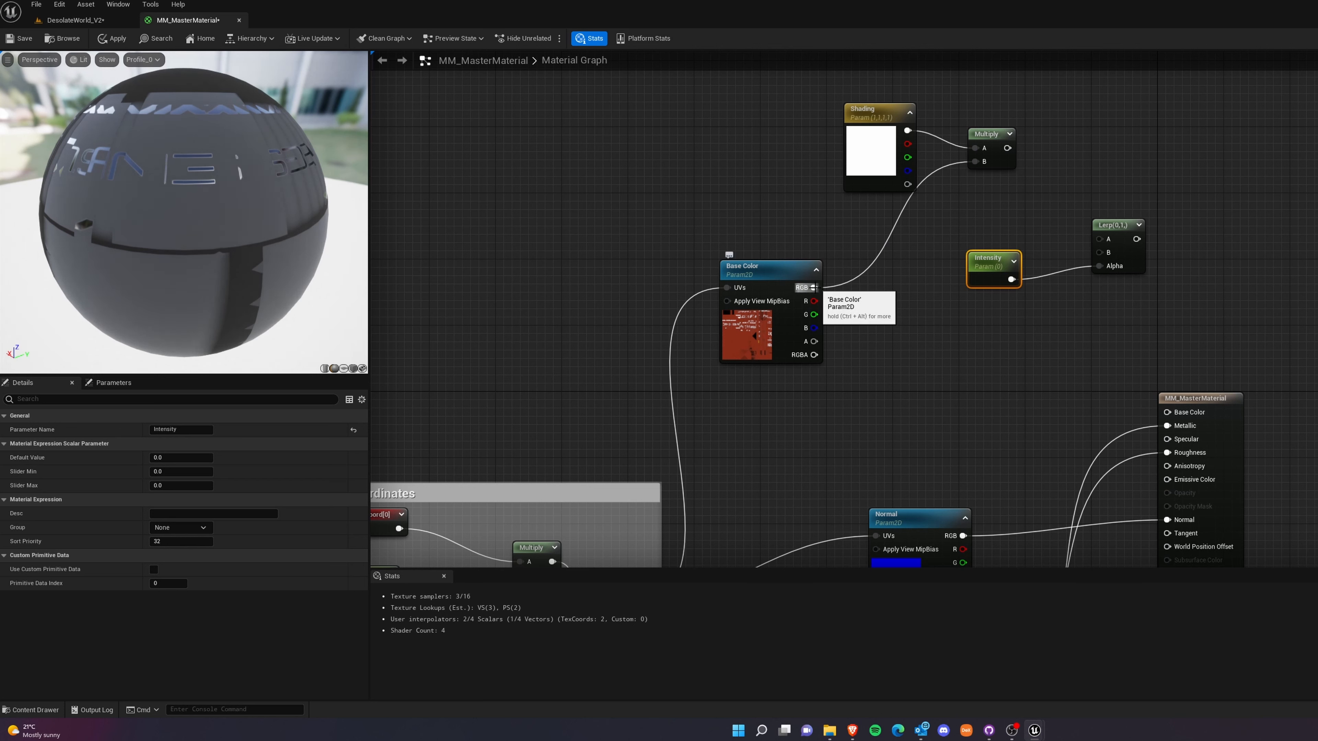
pyautogui.moveTo(814, 287); pyautogui.dragTo(1033, 198)
pyautogui.click(1120, 229)
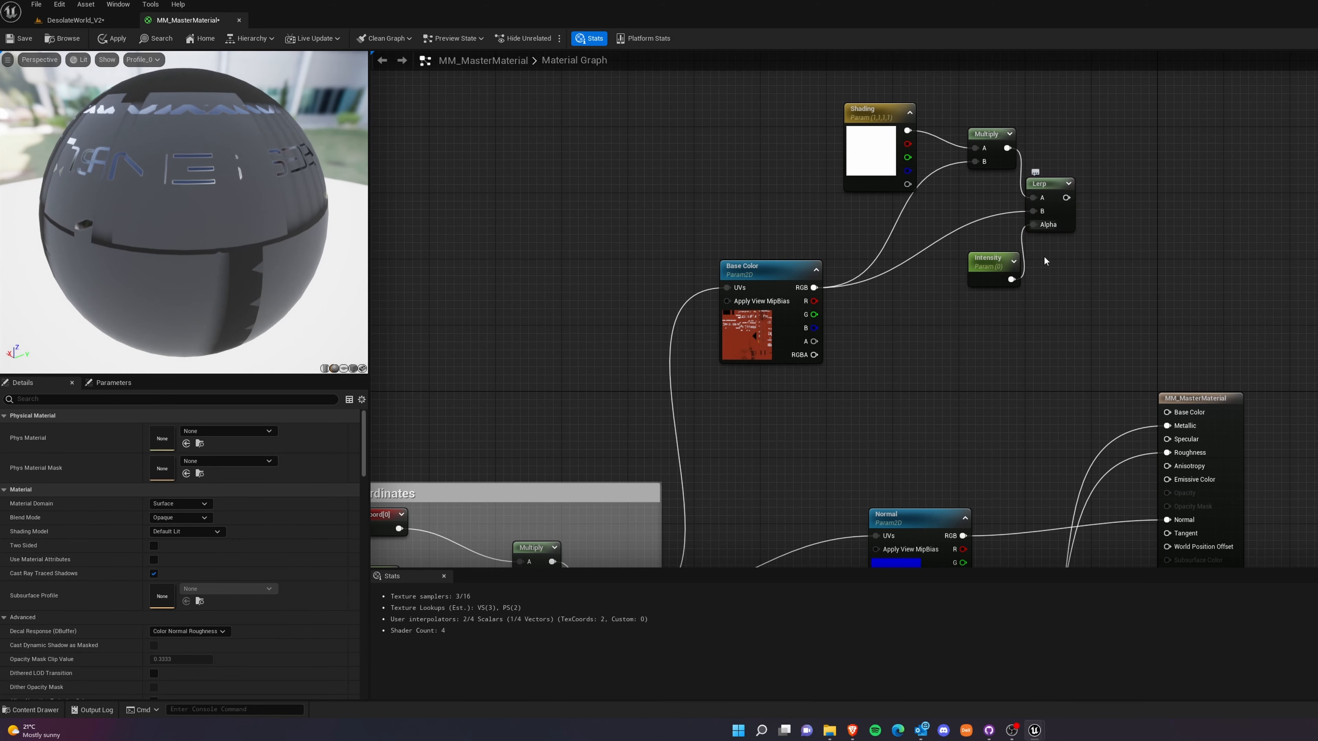
pyautogui.moveTo(1066, 198); pyautogui.dragTo(1167, 412)
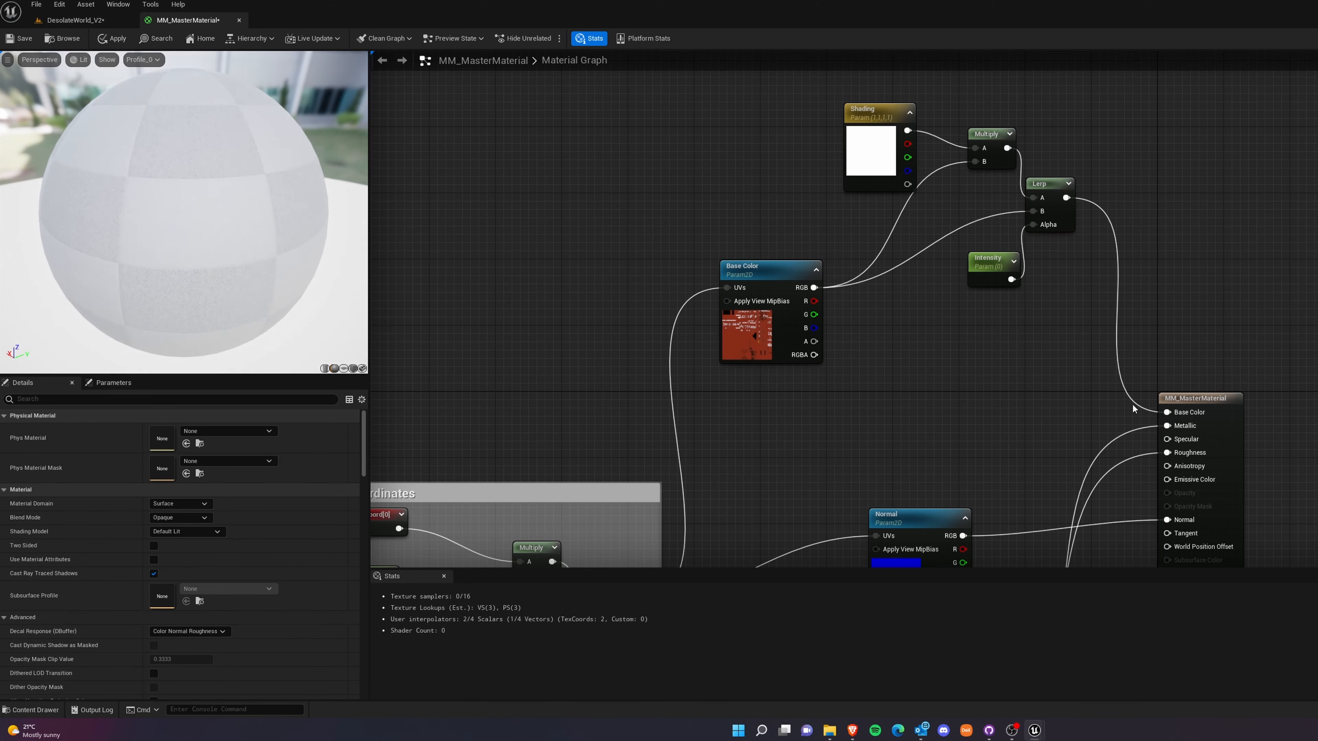
# Group the Shading, Multiply, Lerp and Intensity nodes in a comment box titled Shading.
pyautogui.moveTo(670, 109)
pyautogui.mouseDown()
pyautogui.moveTo(1093, 290)
pyautogui.moveTo(890, 136)
pyautogui.mouseUp()
pyautogui.moveTo(782, 85)
pyautogui.mouseDown()
pyautogui.moveTo(1192, 304)
pyautogui.moveTo(1174, 308)
pyautogui.moveTo(1050, 235)
pyautogui.moveTo(844, 82)
pyautogui.mouseUp()
pyautogui.write('cc')
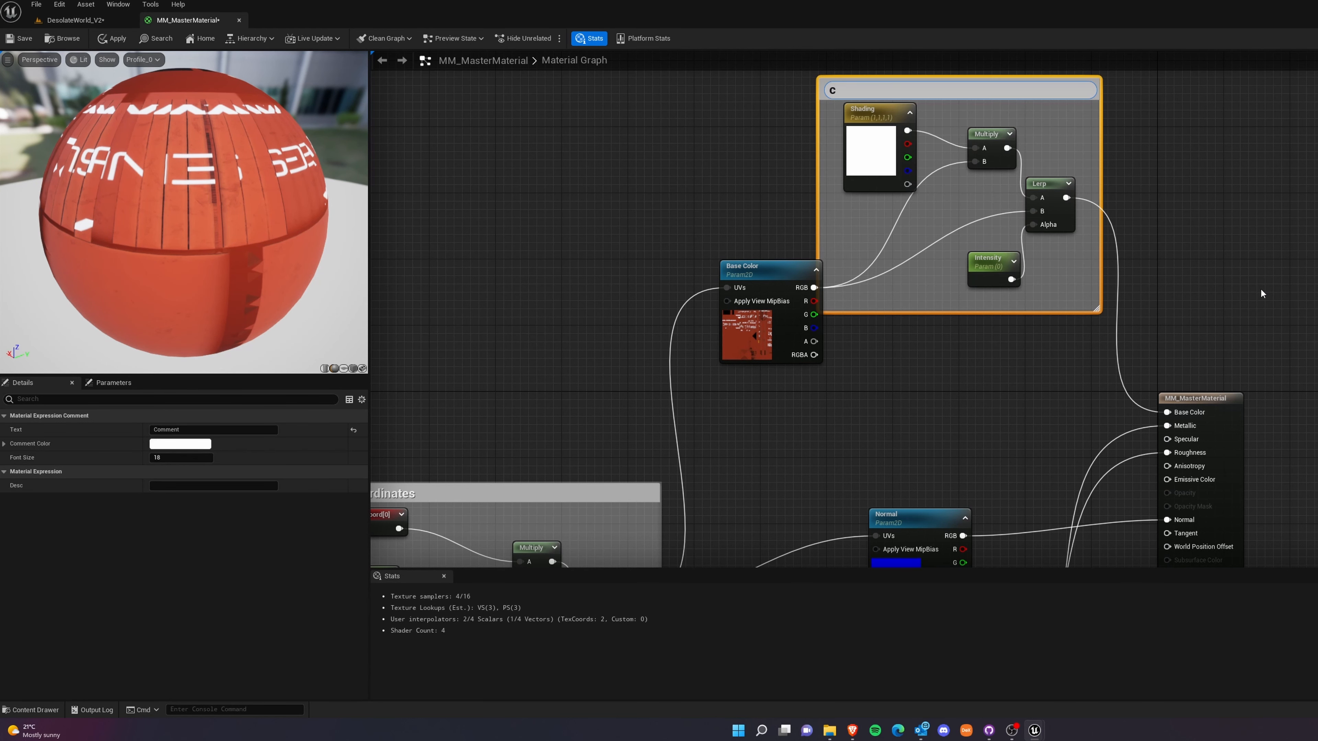
pyautogui.press('BackSpace')
pyautogui.write('Shading')
# Line up the Base Color, Normal and AORM texture nodes in one column beside the TexCoordinates group.
pyautogui.click(760, 275)
pyautogui.moveTo(760, 278)
pyautogui.mouseDown()
pyautogui.moveTo(776, 435)
pyautogui.moveTo(776, 399)
pyautogui.mouseUp()
pyautogui.moveTo(938, 452); pyautogui.dragTo(1040, 159, button='right')
pyautogui.scroll(-4, 965, 279)
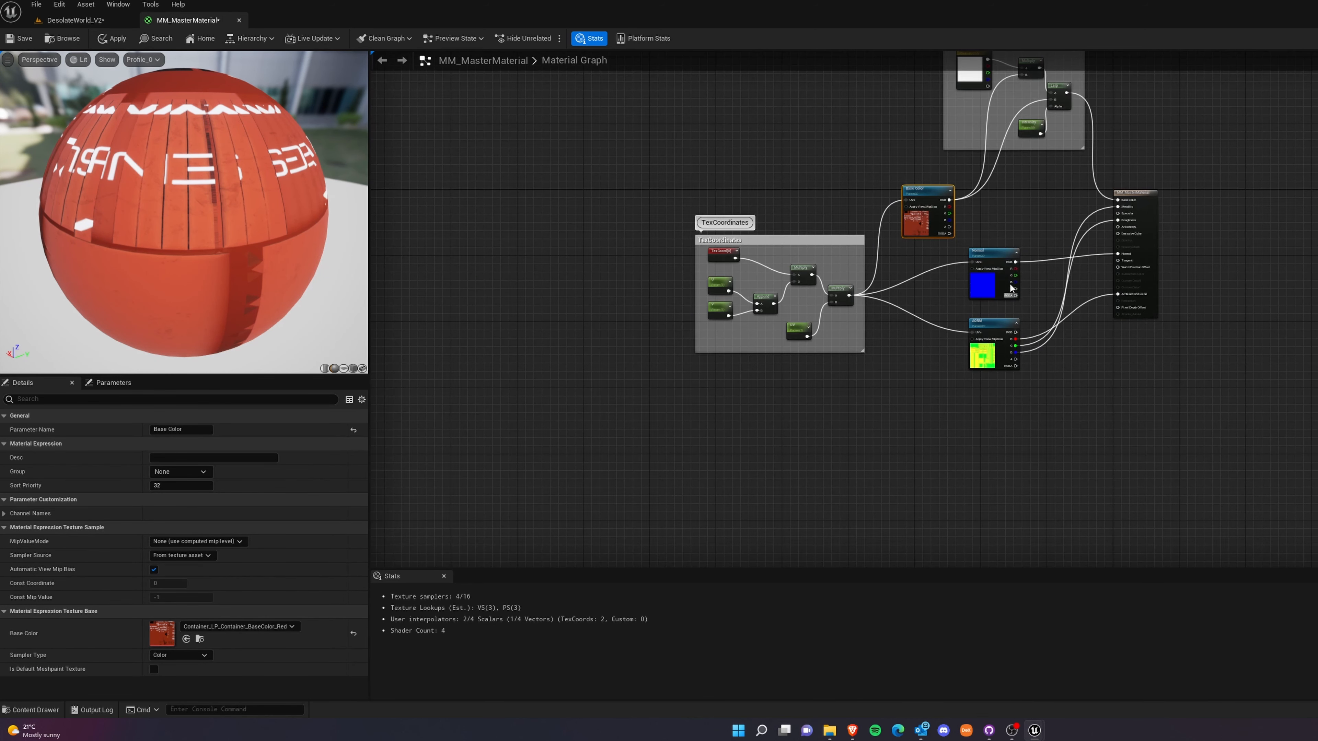
pyautogui.moveTo(998, 254); pyautogui.dragTo(953, 259)
pyautogui.moveTo(996, 326); pyautogui.dragTo(951, 323)
# Group the Base Color, Normal and AORM texture nodes in a comment box titled Textures.
pyautogui.moveTo(915, 191)
pyautogui.mouseDown()
pyautogui.moveTo(938, 194)
pyautogui.moveTo(905, 174)
pyautogui.moveTo(1027, 430)
pyautogui.moveTo(1005, 398)
pyautogui.mouseUp()
pyautogui.scroll(2, 996, 282)
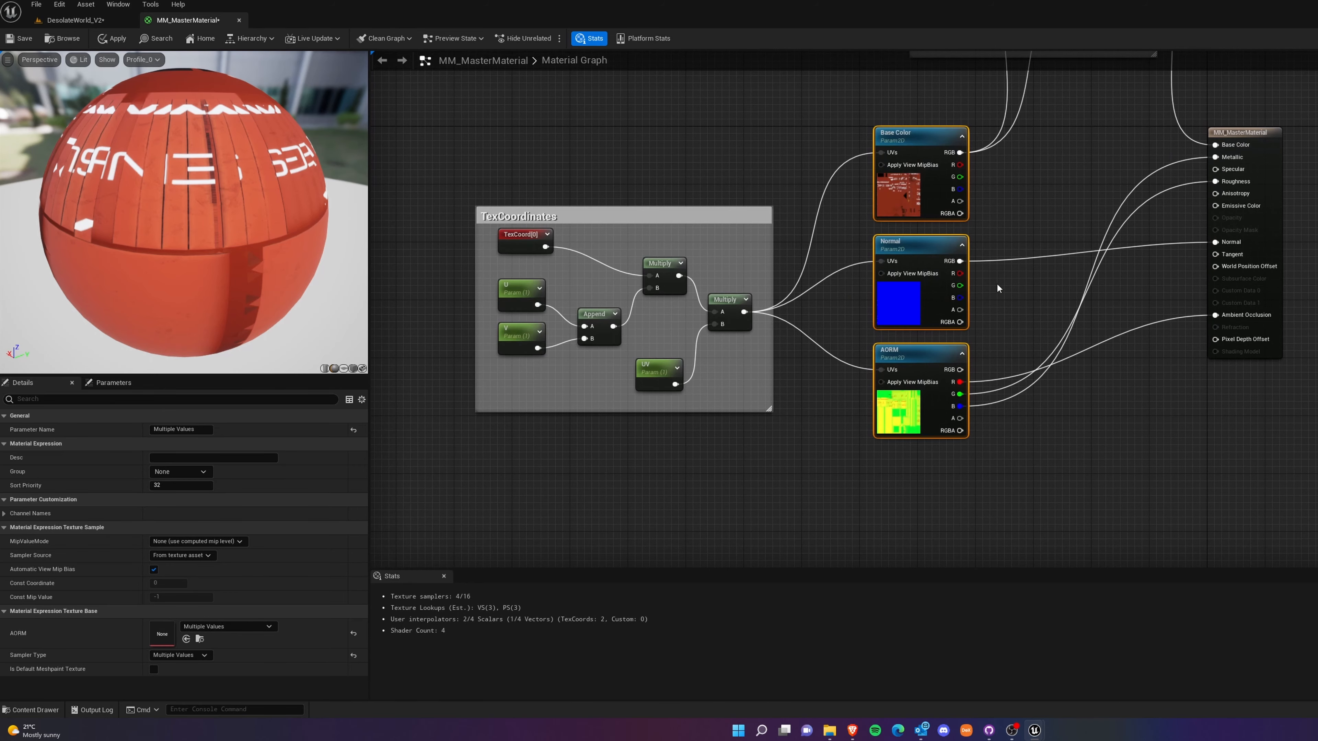
pyautogui.write('cT')
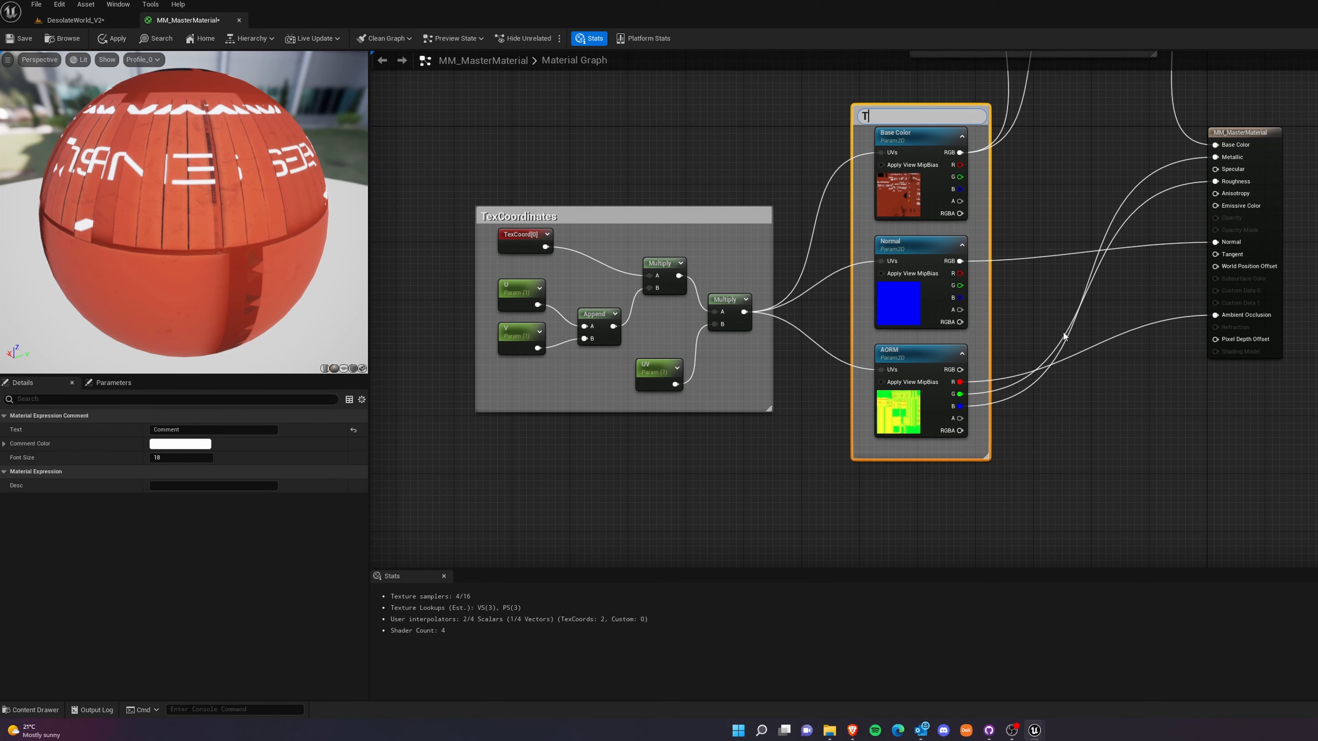
pyautogui.write('extures')
pyautogui.click(1078, 317)
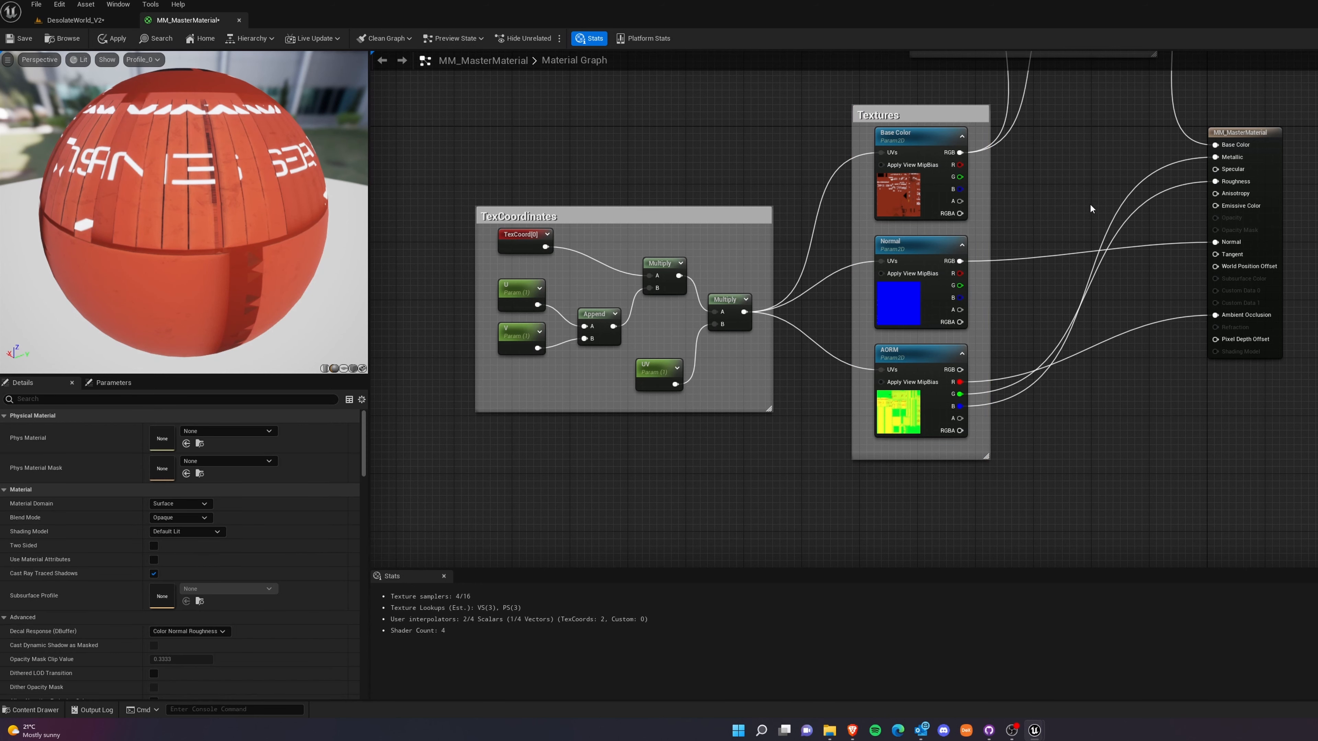
# Save the MM_MasterMaterial changes with the new Shading and Textures groups.
pyautogui.moveTo(1126, 331); pyautogui.dragTo(1029, 457, button='right')
pyautogui.moveTo(954, 271); pyautogui.dragTo(983, 415, button='right')
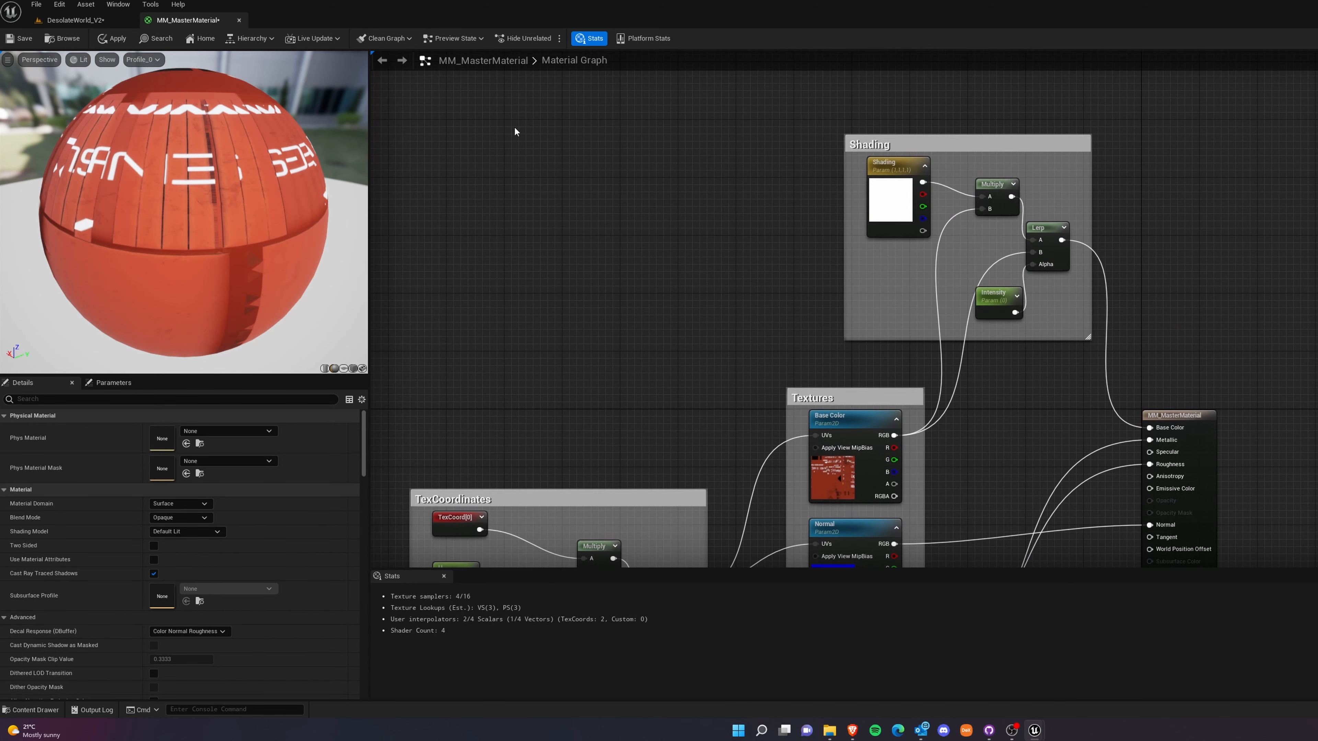
pyautogui.click(25, 38)
# Open MI_Container_Red from the level's content folder in a separate, enlarged window placed so the red container stays visible.
pyautogui.click(78, 19)
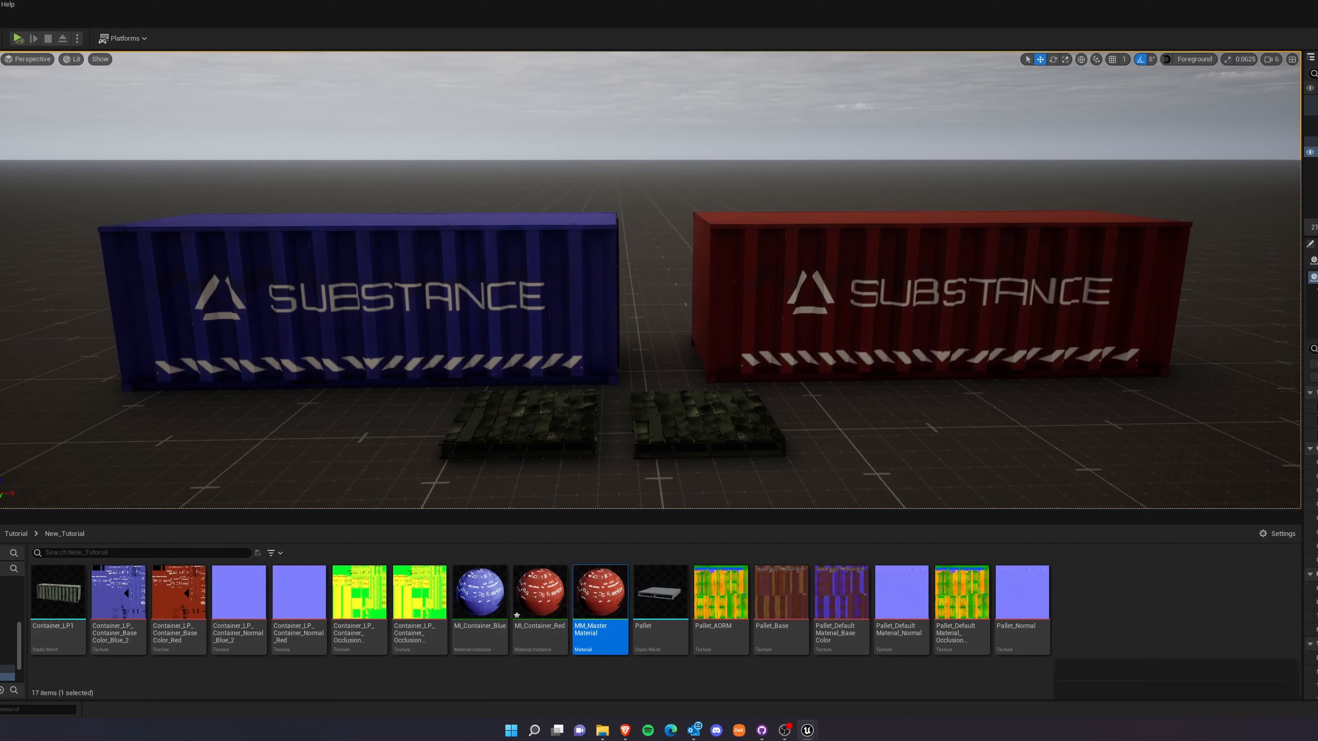
pyautogui.click(519, 571)
pyautogui.doubleClick(520, 570)
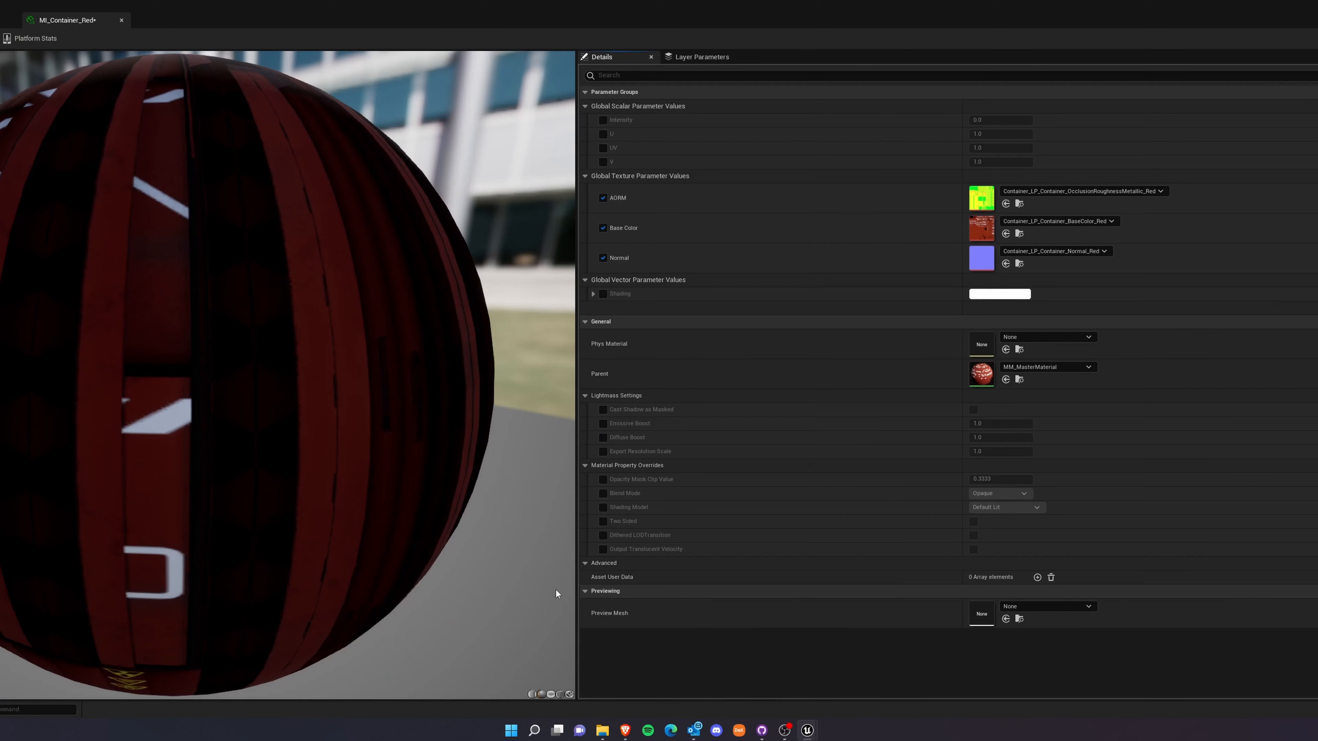
pyautogui.moveTo(92, 26); pyautogui.dragTo(83, 201)
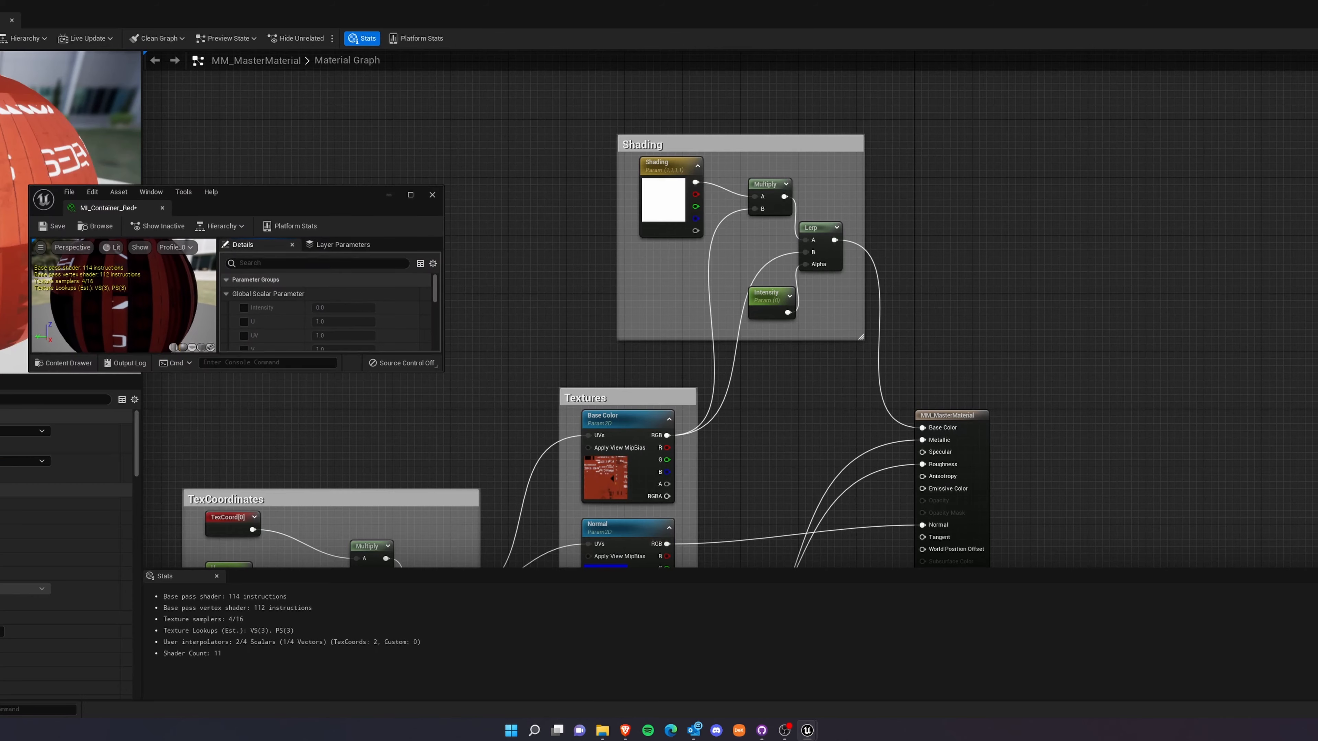
pyautogui.moveTo(442, 370); pyautogui.dragTo(797, 696)
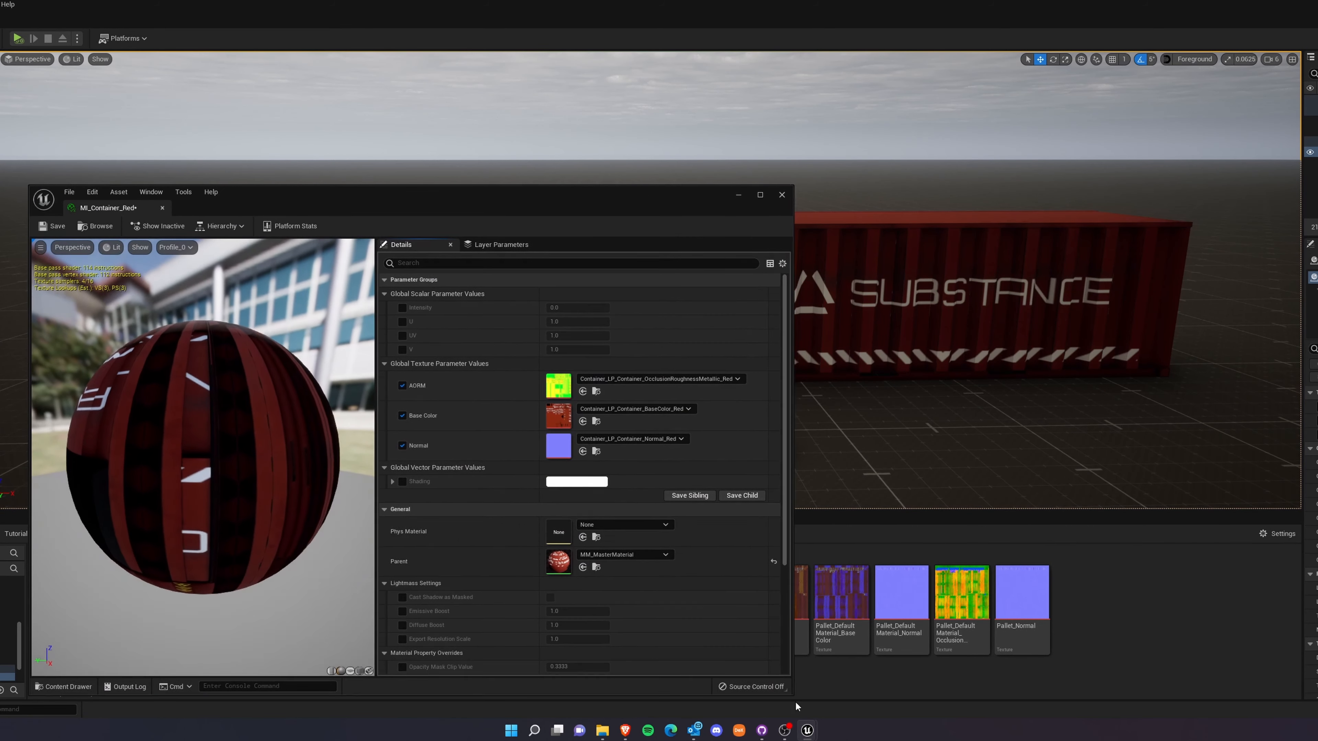
pyautogui.moveTo(421, 207); pyautogui.dragTo(83, 92)
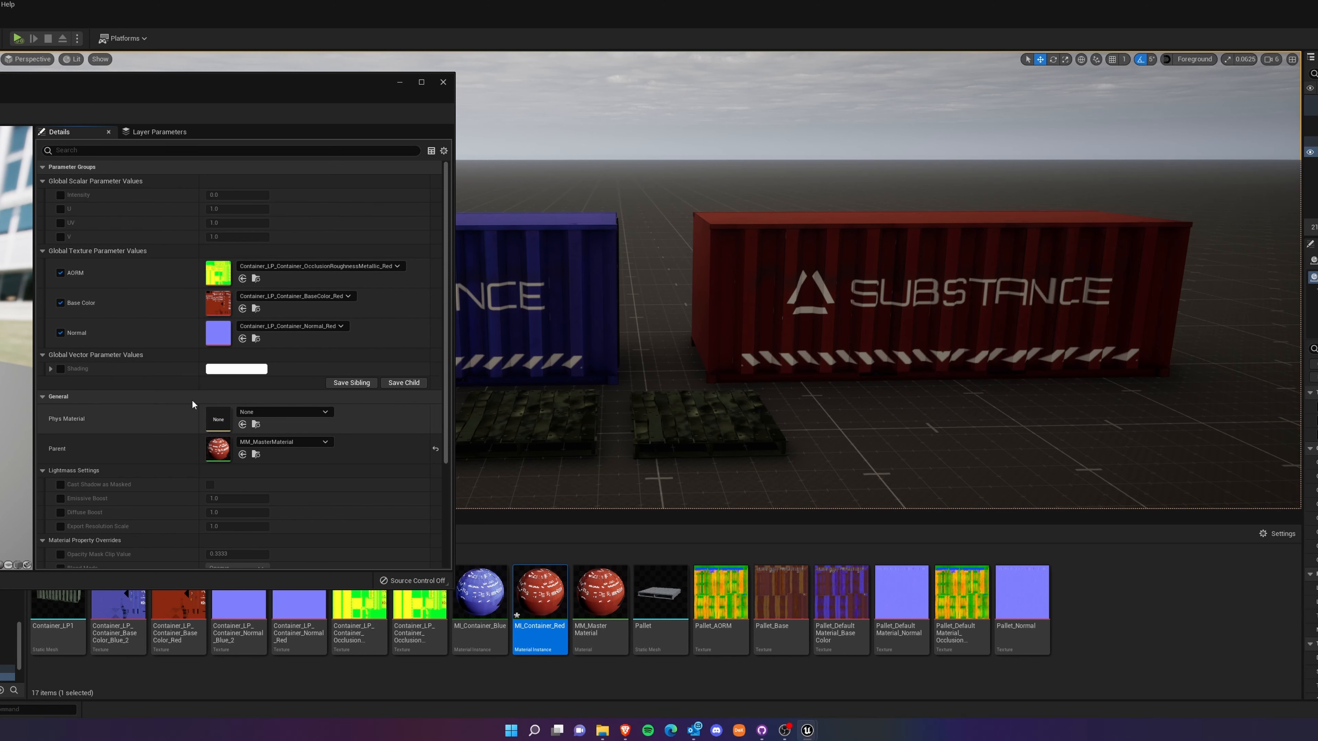
# Override the Shading parameter of MI_Container_Red with yellow, about R 1.0, G 0.96, B 0.0.
pyautogui.click(60, 369)
pyautogui.click(236, 368)
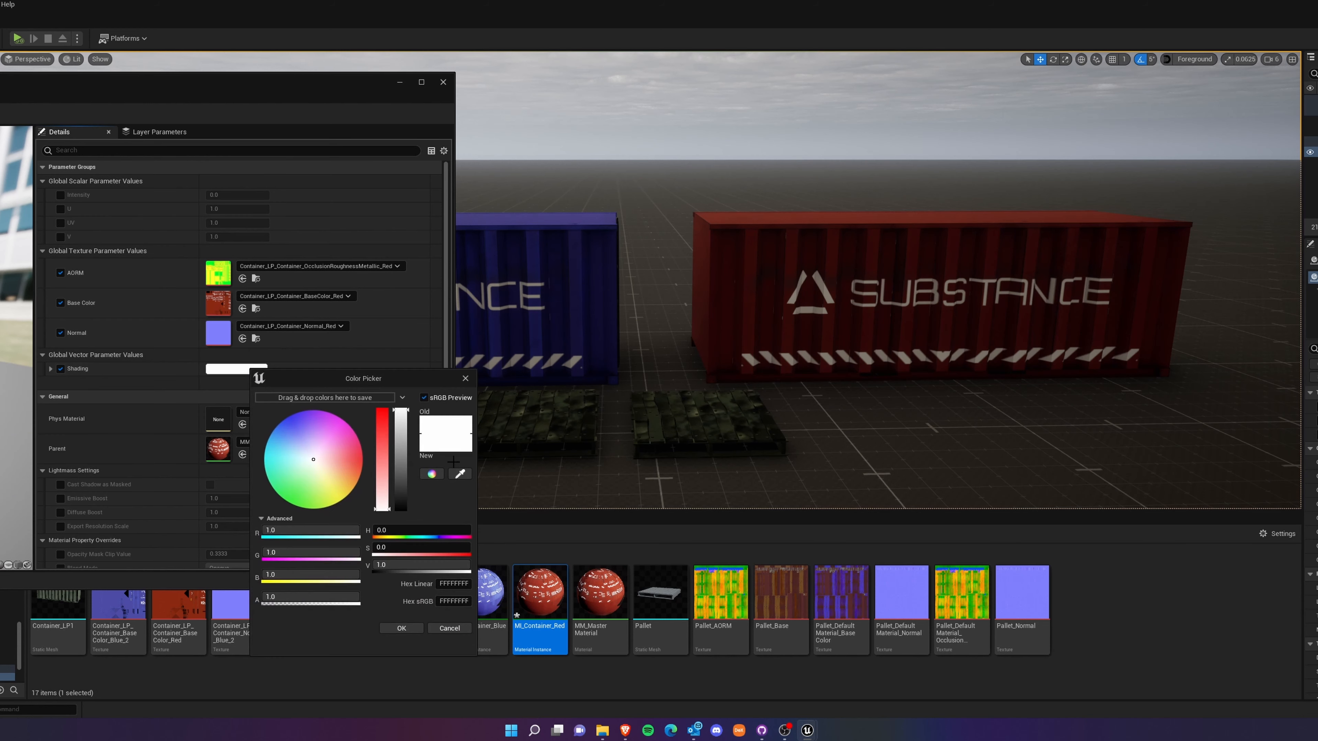
pyautogui.moveTo(314, 460)
pyautogui.mouseDown()
pyautogui.moveTo(293, 414)
pyautogui.moveTo(362, 458)
pyautogui.moveTo(314, 458)
pyautogui.mouseUp()
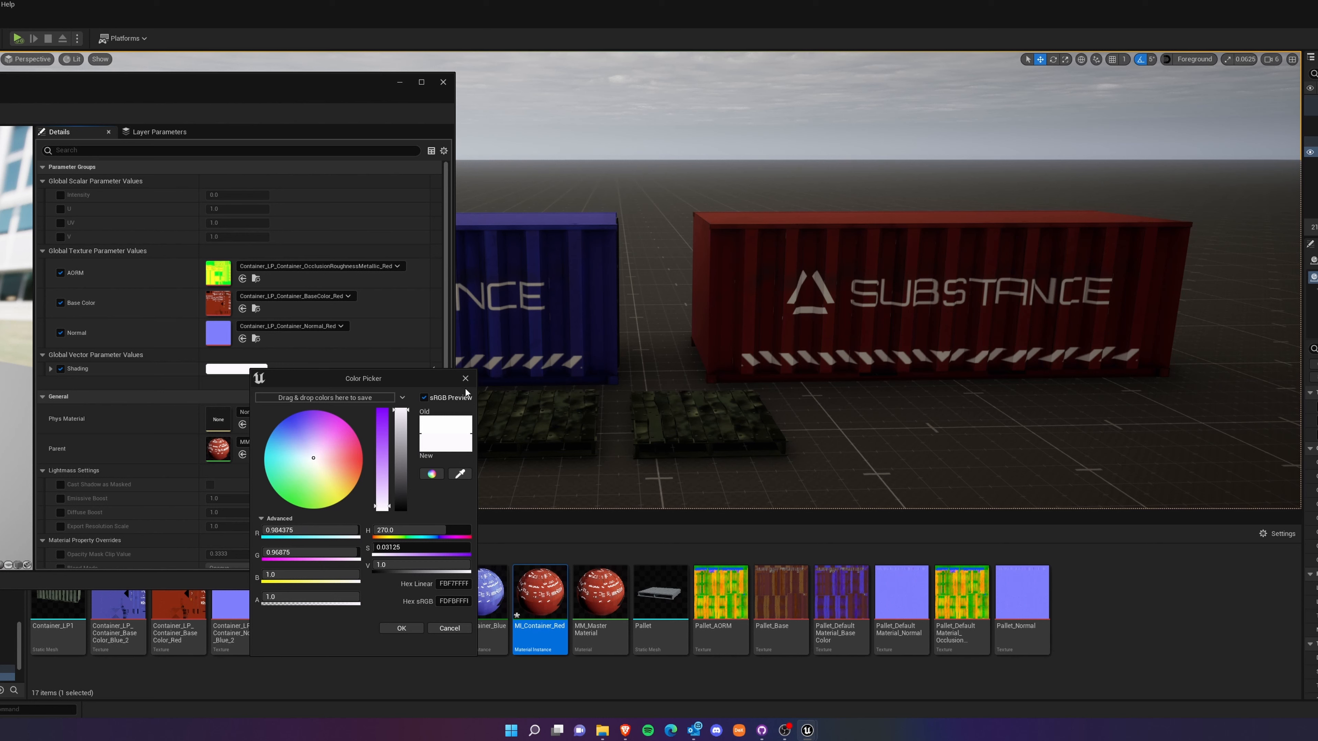
pyautogui.moveTo(313, 459)
pyautogui.mouseDown()
pyautogui.moveTo(325, 432)
pyautogui.moveTo(362, 474)
pyautogui.moveTo(353, 460)
pyautogui.mouseUp()
pyautogui.moveTo(349, 460)
pyautogui.mouseDown()
pyautogui.moveTo(324, 500)
pyautogui.moveTo(338, 502)
pyautogui.mouseUp()
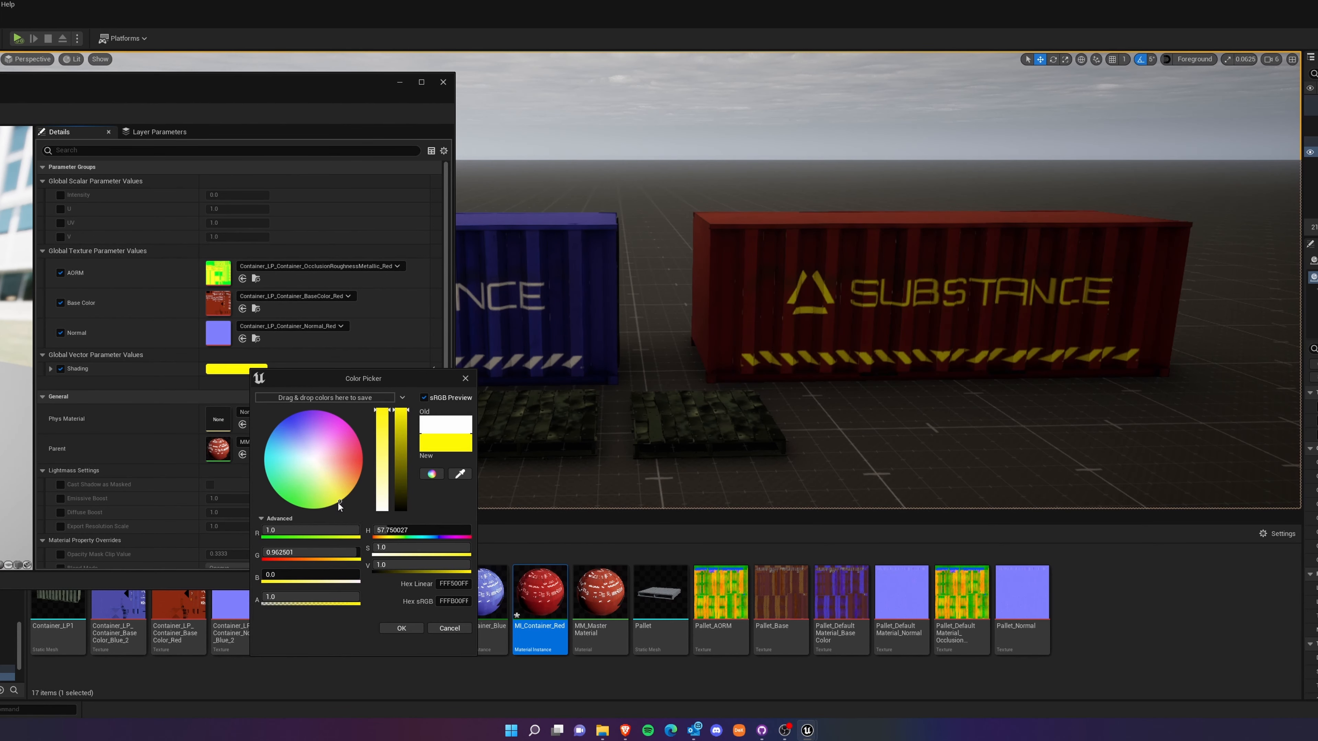
pyautogui.click(409, 627)
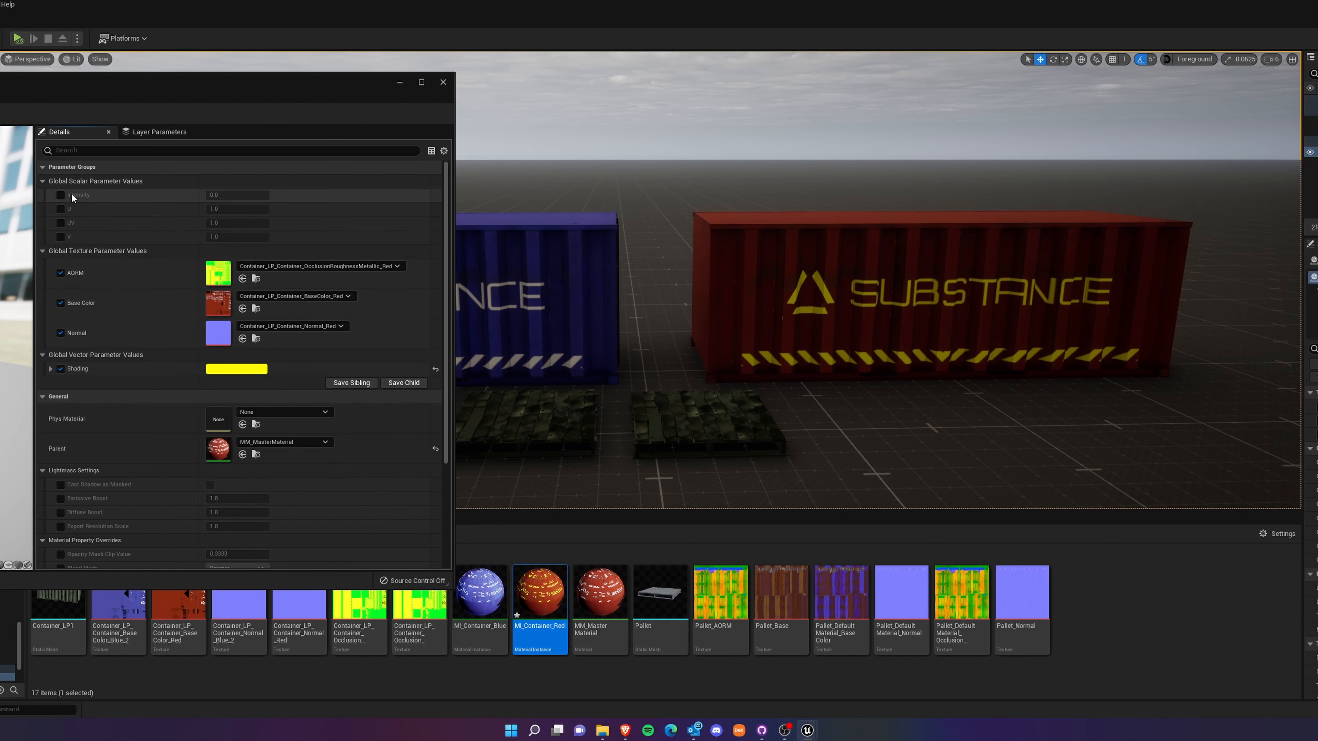
# Override the Intensity parameter of MI_Container_Red with about -0.167, then save and close the instance.
pyautogui.click(60, 195)
pyautogui.moveTo(237, 194)
pyautogui.mouseDown()
pyautogui.moveTo(306, 194)
pyautogui.moveTo(245, 194)
pyautogui.mouseUp()
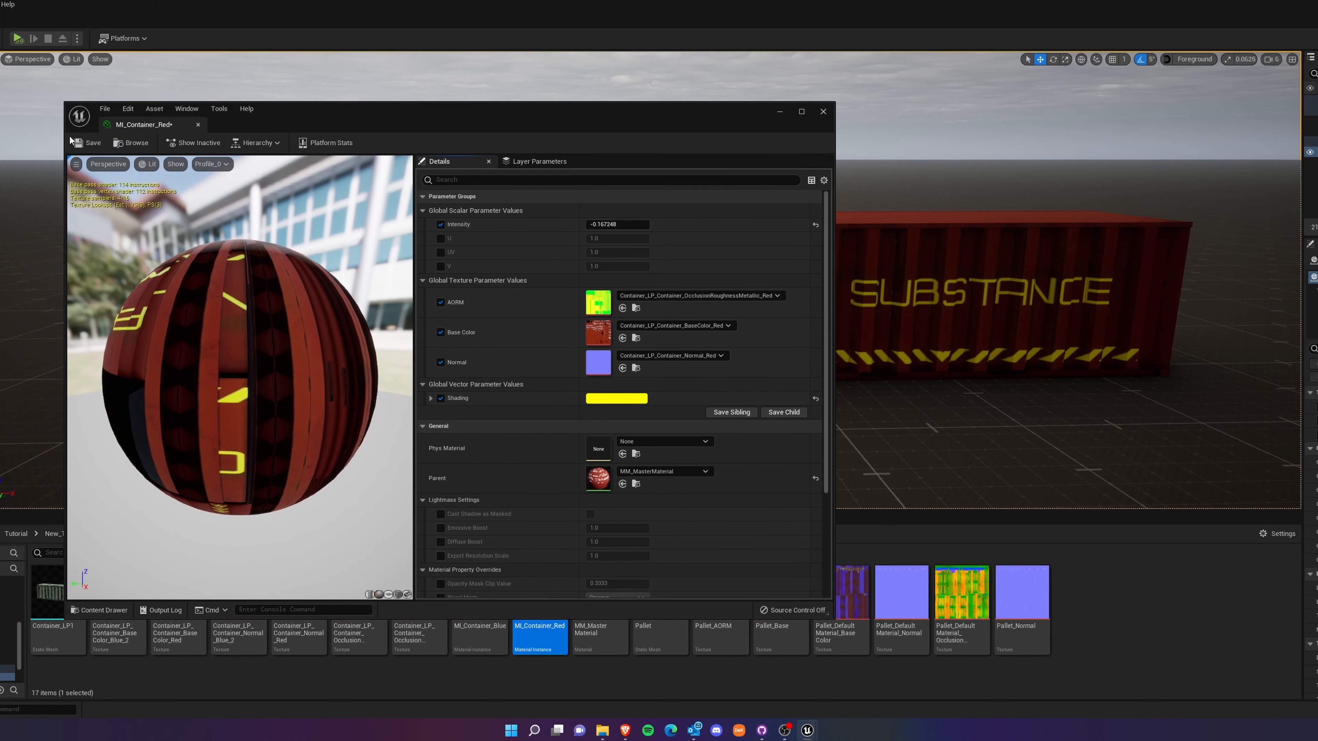
pyautogui.click(80, 143)
pyautogui.click(822, 112)
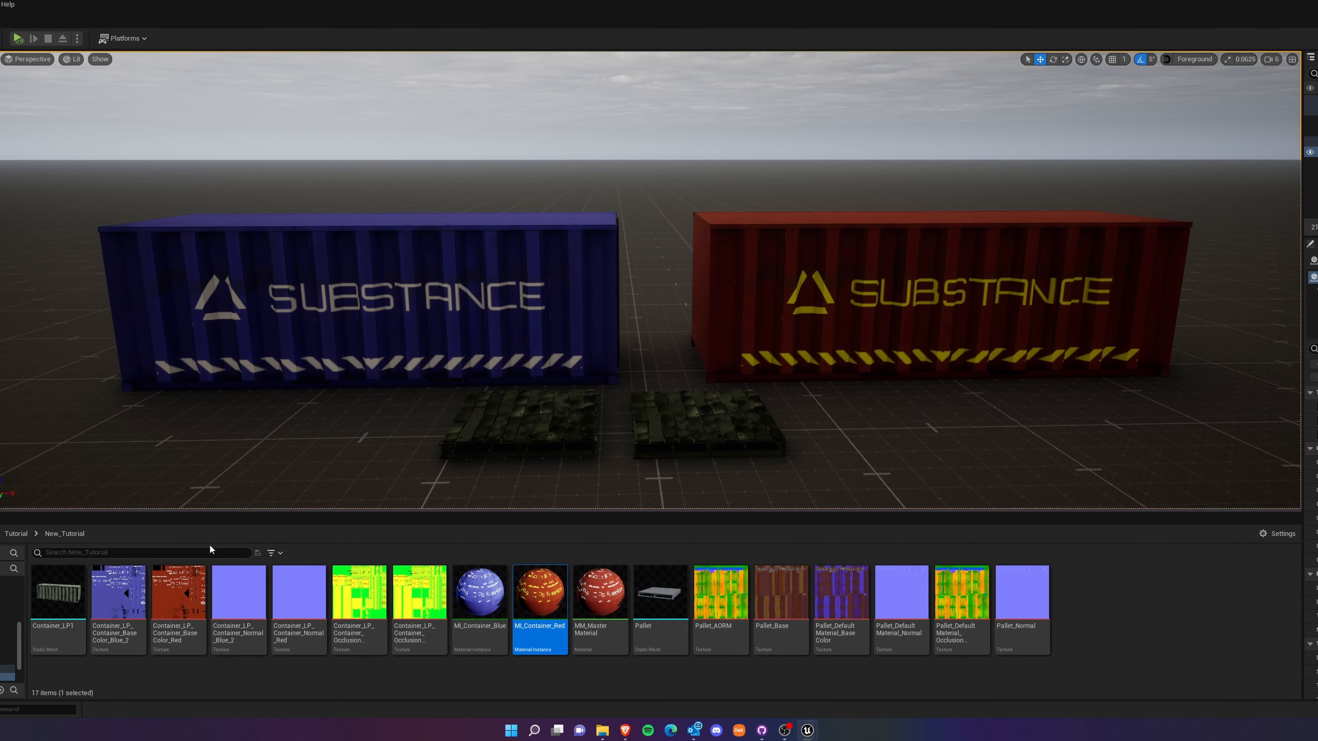
pyautogui.doubleClick(540, 593)
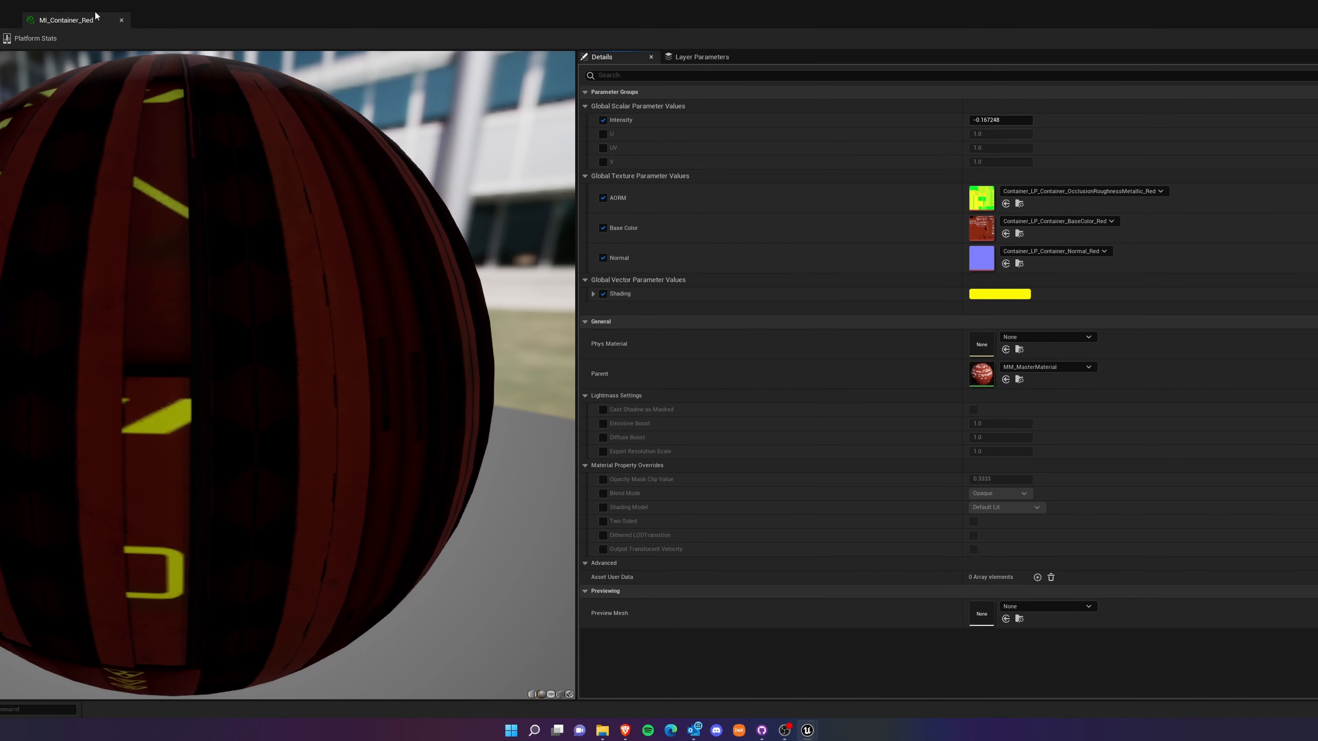
pyautogui.click(121, 20)
pyautogui.moveTo(750, 425); pyautogui.dragTo(763, 206, button='right')
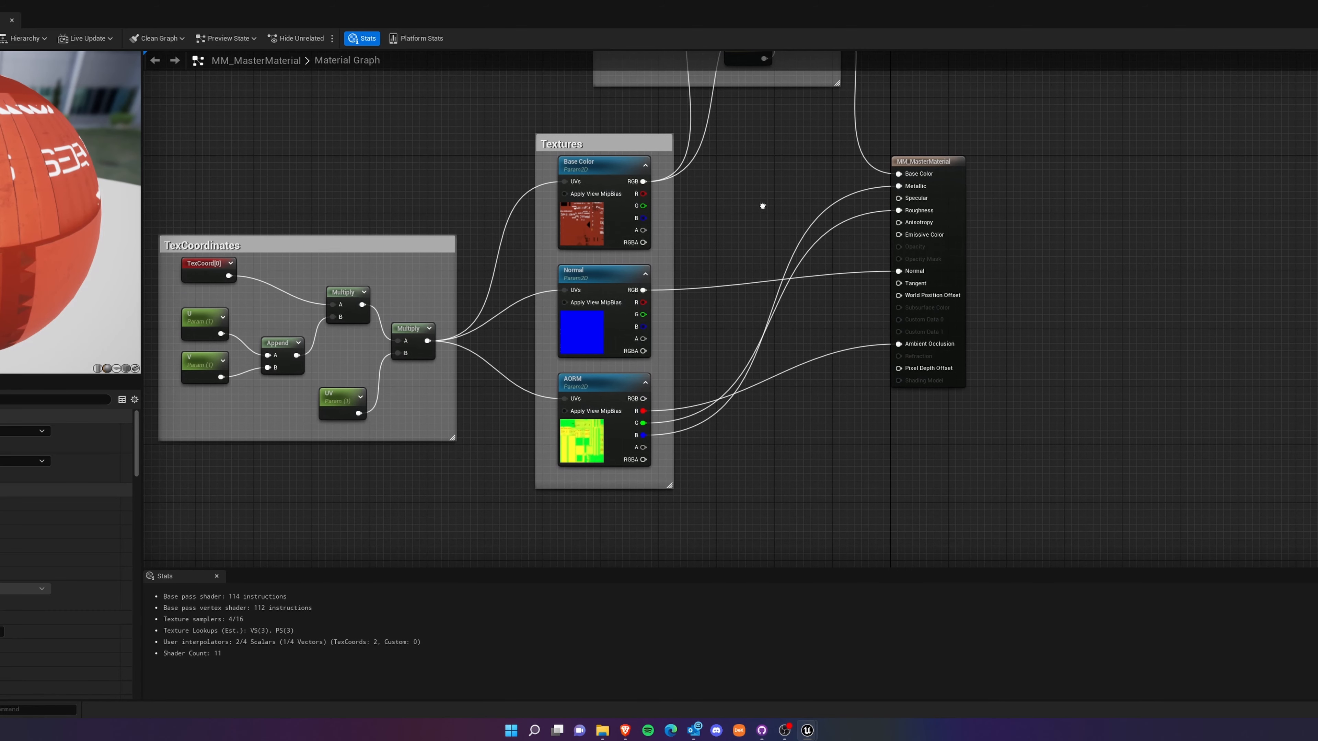
pyautogui.scroll(1, 622, 366)
pyautogui.click(602, 275)
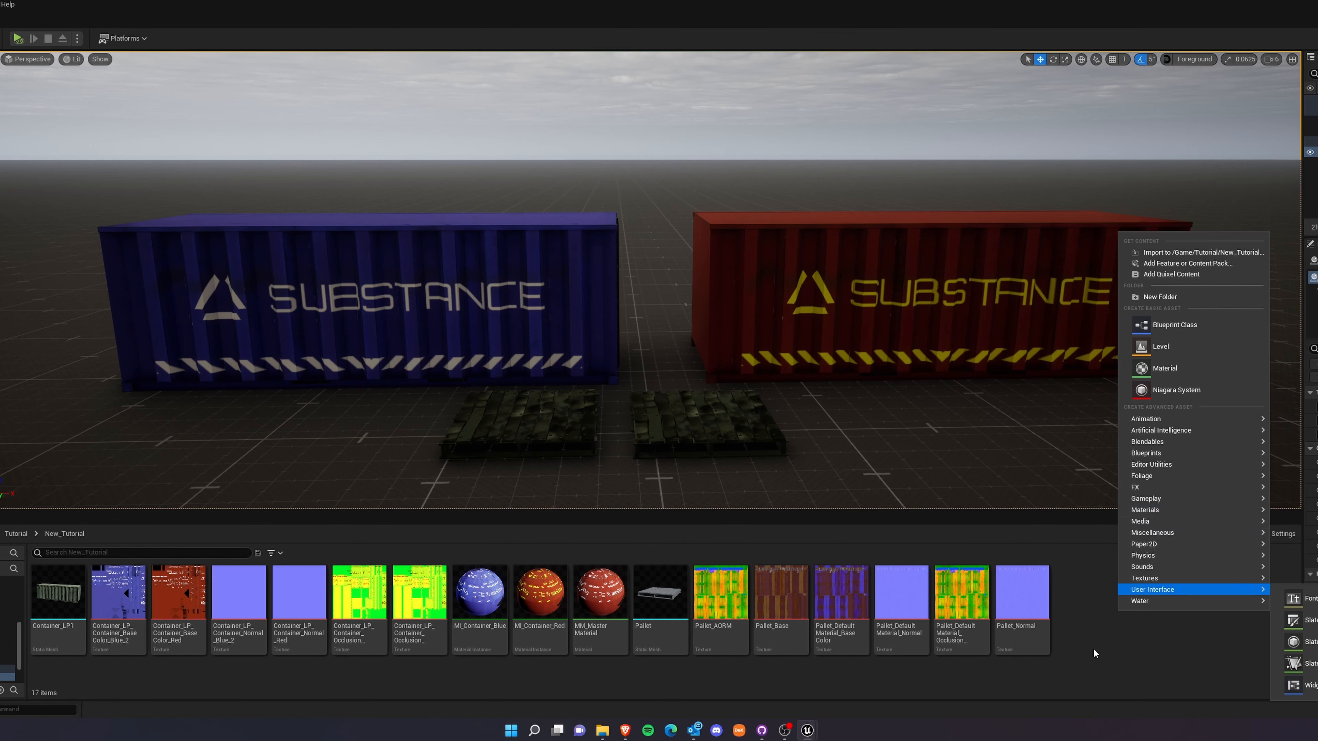
# Create a material function named Normal_Strength in the New_Tutorial folder and open its graph.
pyautogui.click(1093, 649)
pyautogui.rightClick(1116, 577)
pyautogui.moveTo(1172, 474)
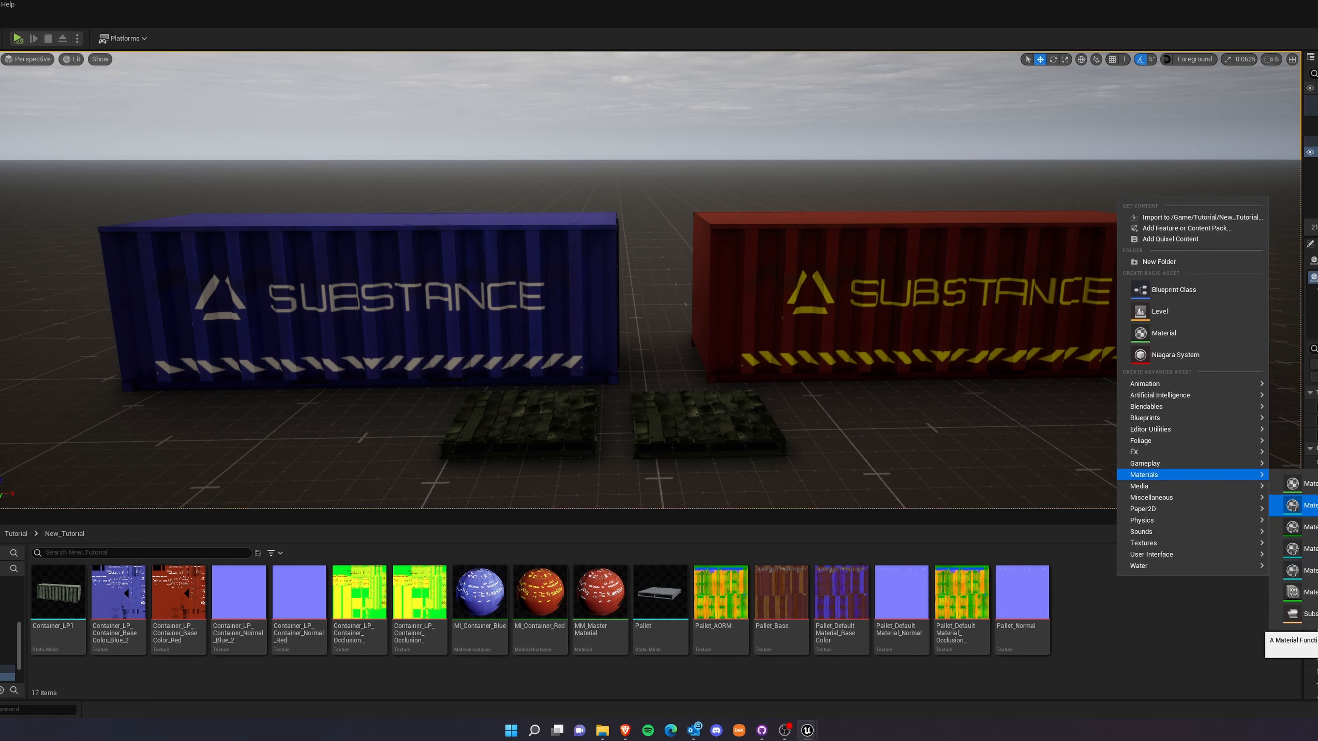
pyautogui.click(1302, 505)
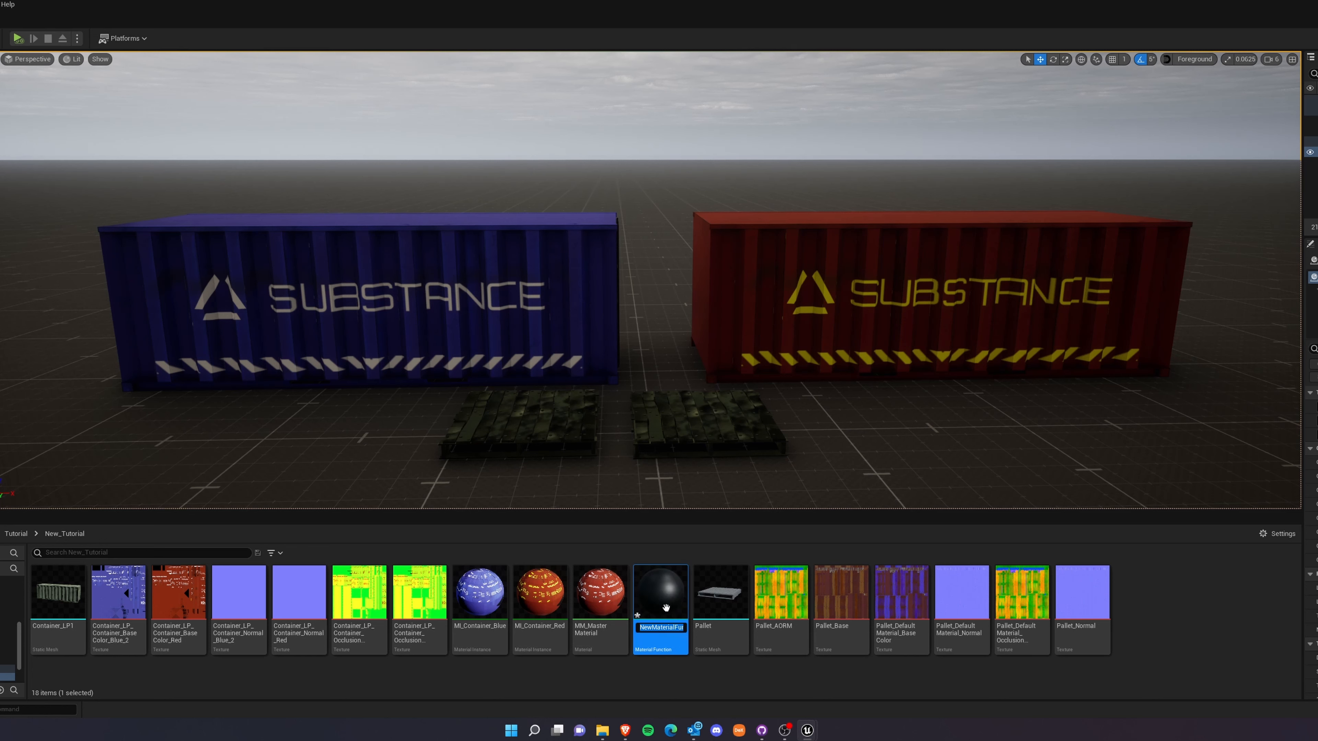
pyautogui.write('Normal Str')
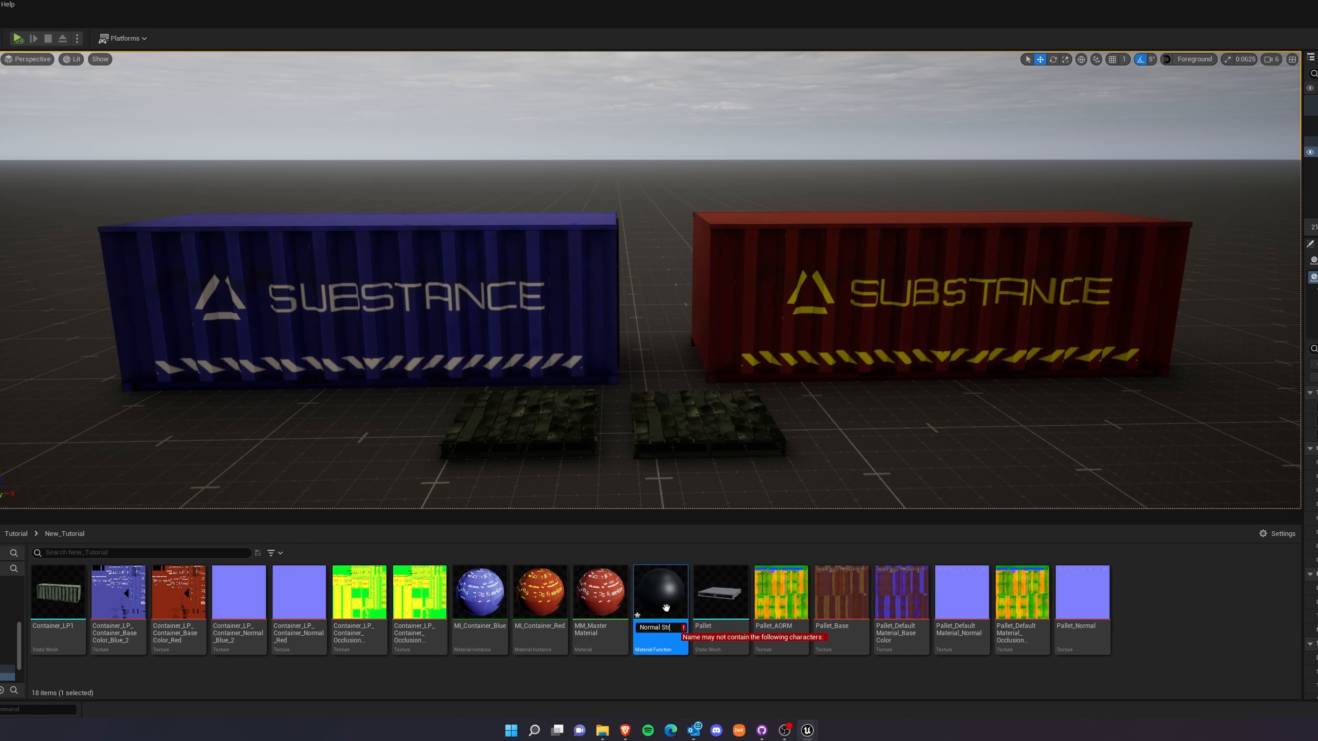
pyautogui.write('ength')
pyautogui.press('BackSpace')
pyautogui.write('_')
pyautogui.click(817, 682)
pyautogui.doubleClick(660, 597)
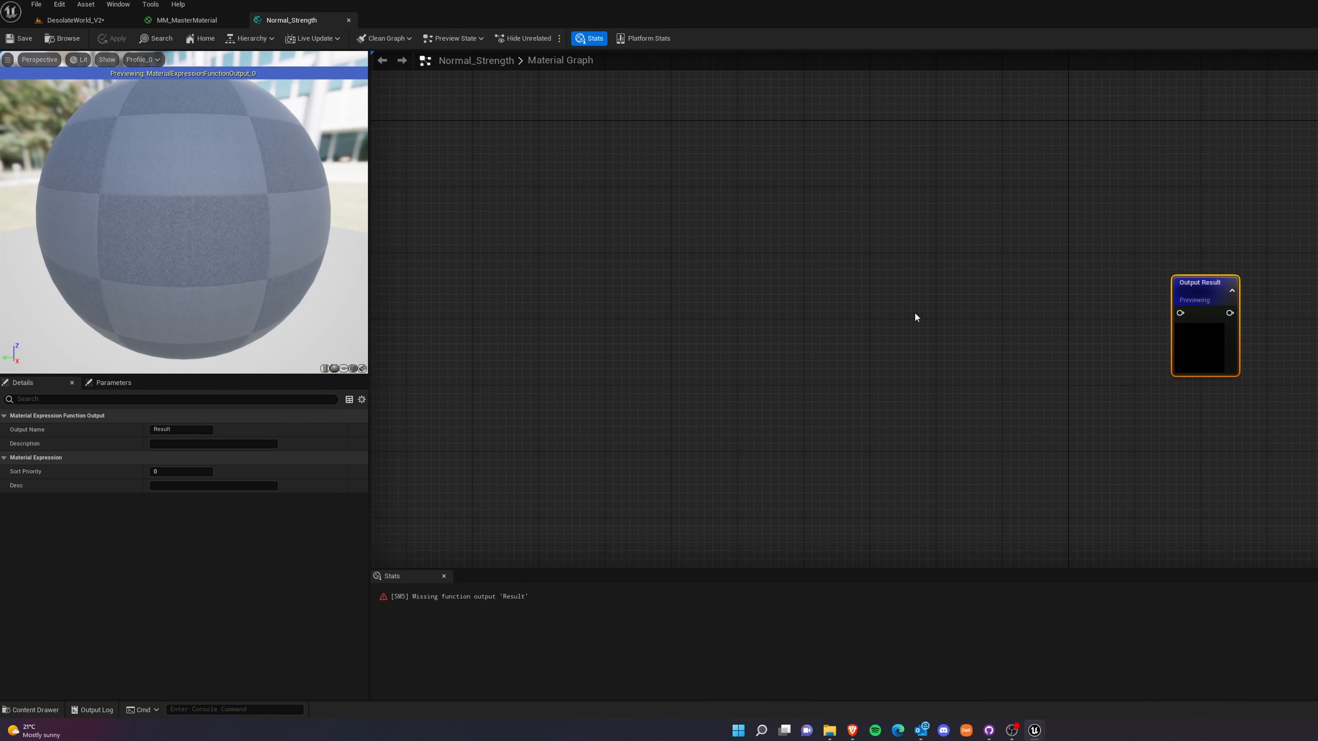
# Add a FunctionInput node to the Normal_Strength graph and place it well to the left of the Output Result node.
pyautogui.rightClick(975, 294)
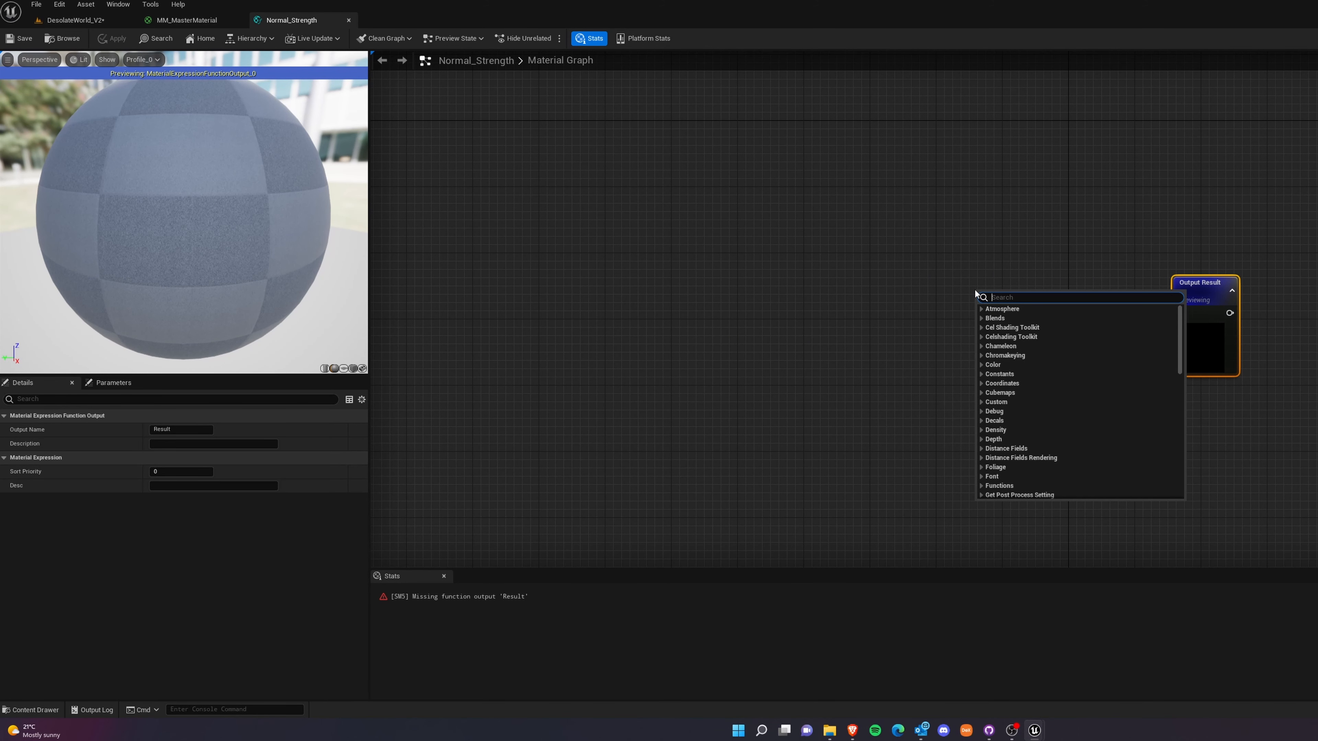
pyautogui.write('Fuct')
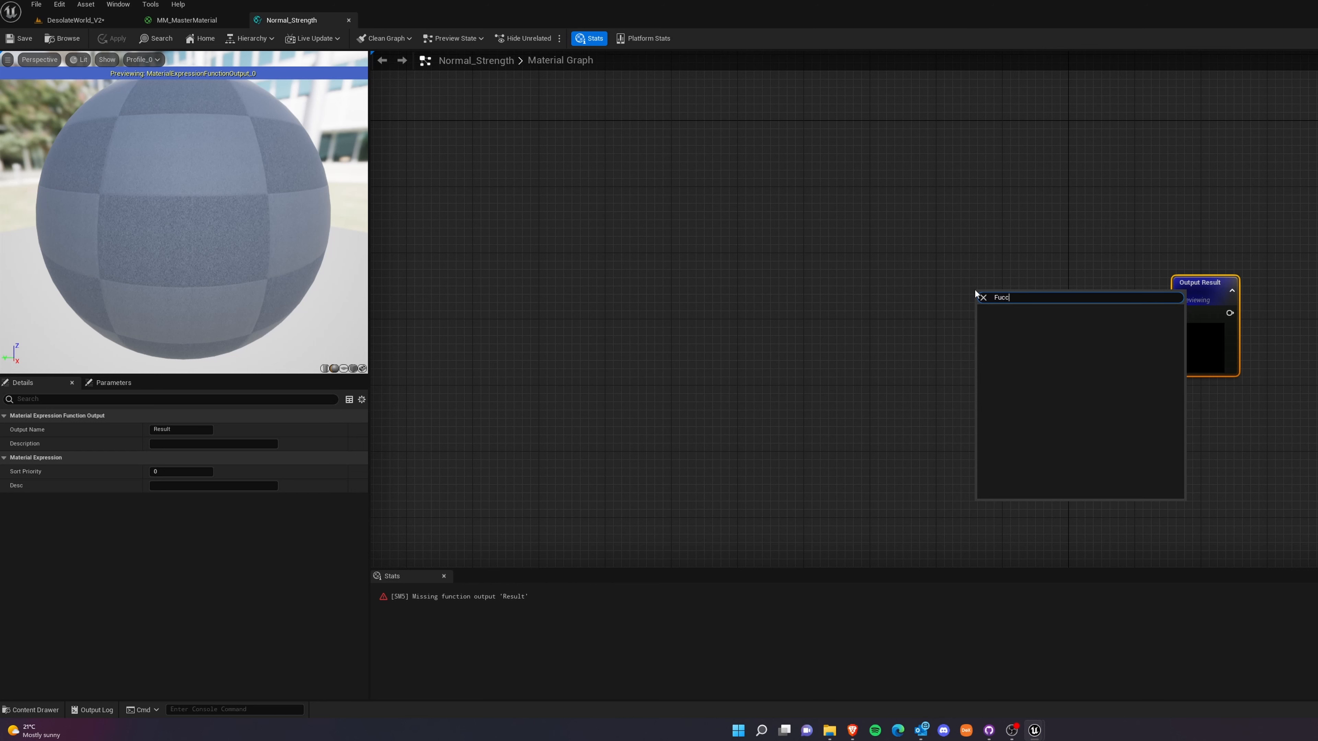
pyautogui.write('ion')
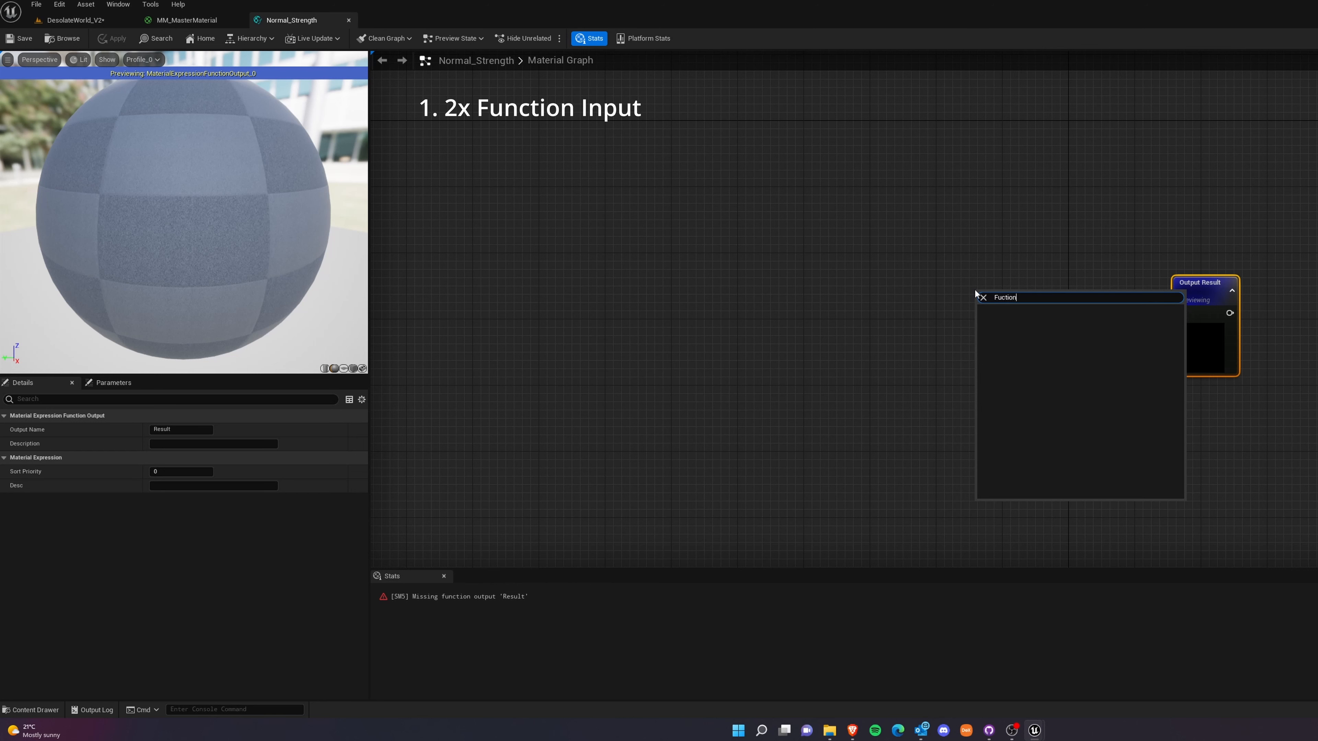
pyautogui.press('BackSpace')
pyautogui.press('BackSpace')
pyautogui.press('BackSpace')
pyautogui.press('BackSpace')
pyautogui.press('BackSpace')
pyautogui.write('n')
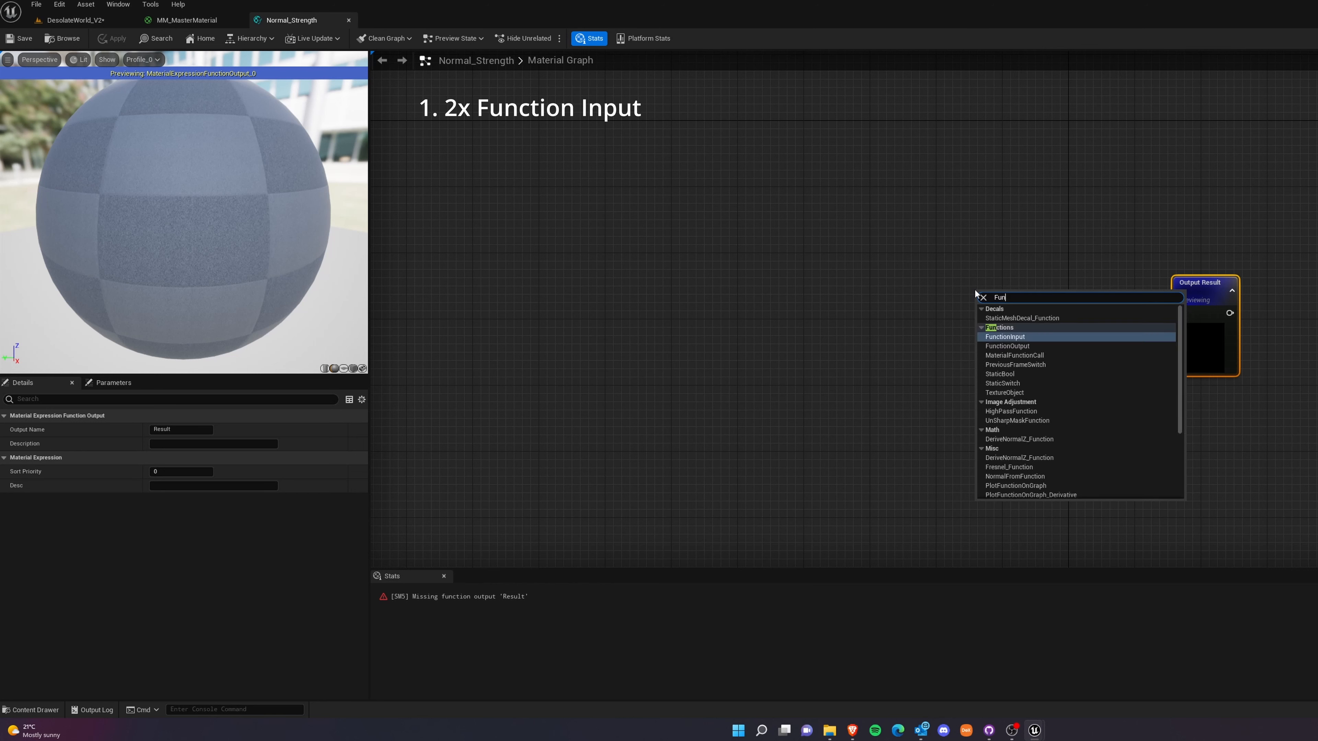
pyautogui.write('ction')
pyautogui.click(1021, 338)
pyautogui.moveTo(1019, 297); pyautogui.dragTo(728, 239)
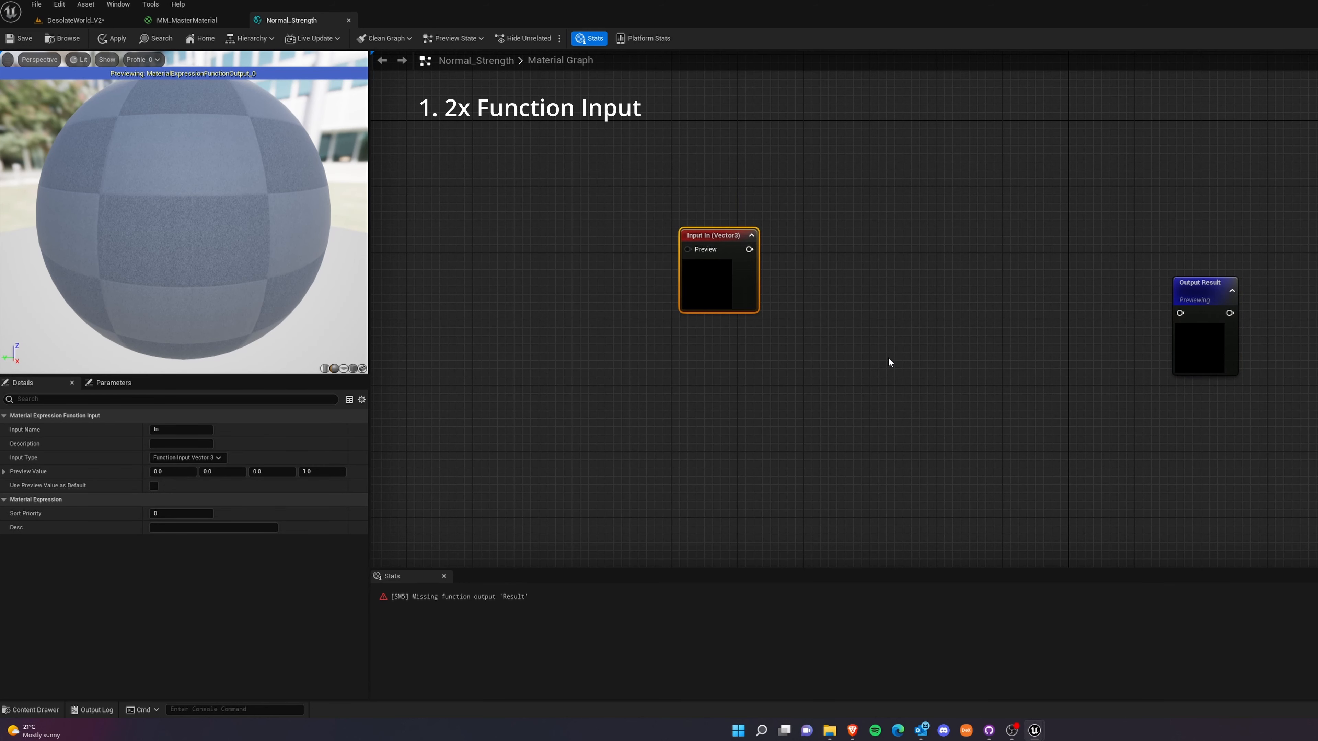
# Duplicate the function input, place the copy below the original, and set the copy's input type to Function Input Scalar.
pyautogui.hotkey('ctrl', 'd')
pyautogui.moveTo(771, 304); pyautogui.dragTo(723, 406)
pyautogui.click(727, 236)
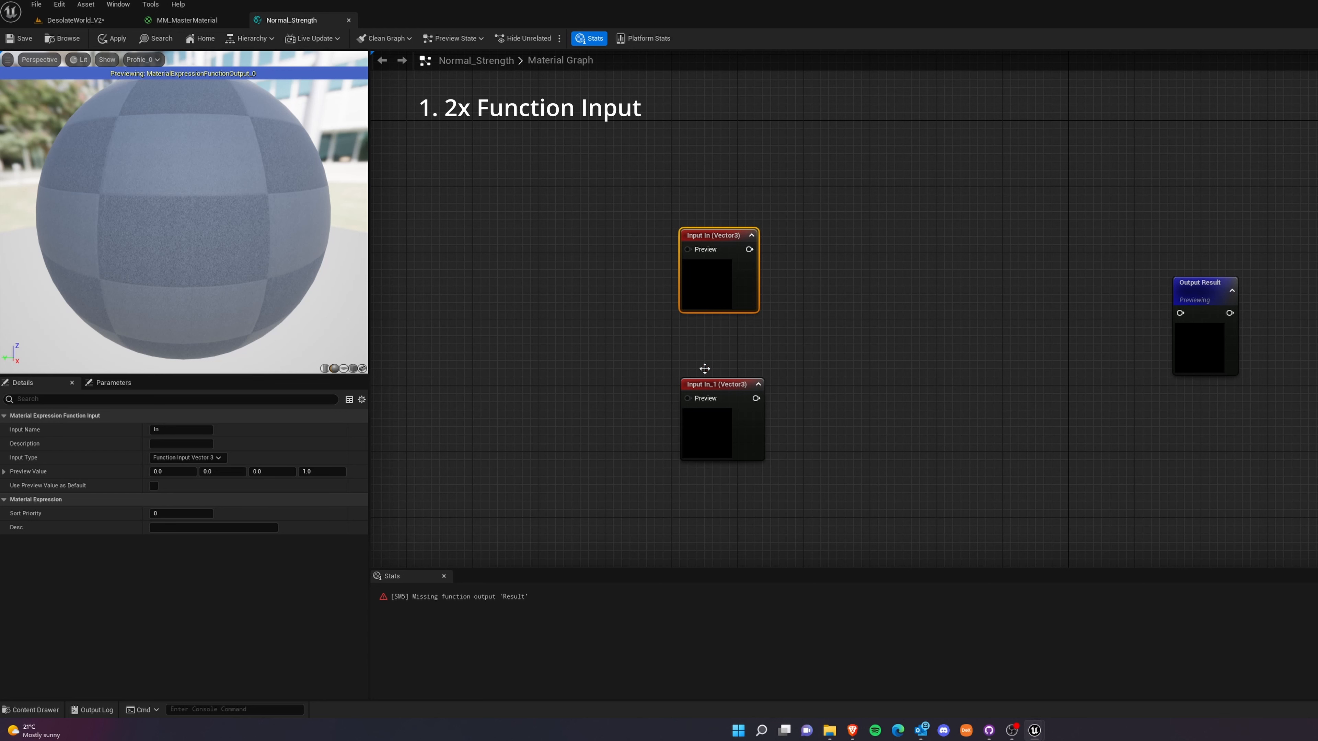
pyautogui.click(723, 391)
pyautogui.click(188, 457)
pyautogui.click(187, 468)
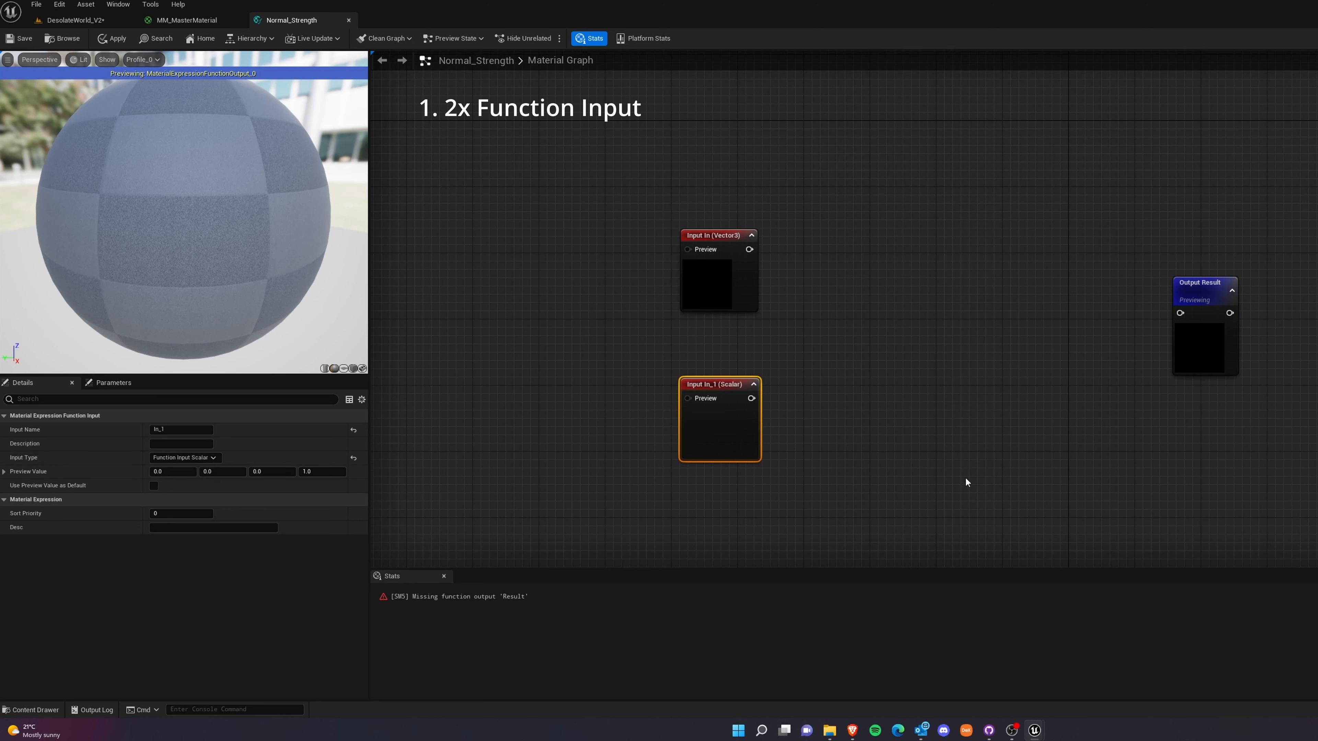
pyautogui.click(965, 479)
# Rename the Vector3 function input as Base Normal.
pyautogui.click(727, 242)
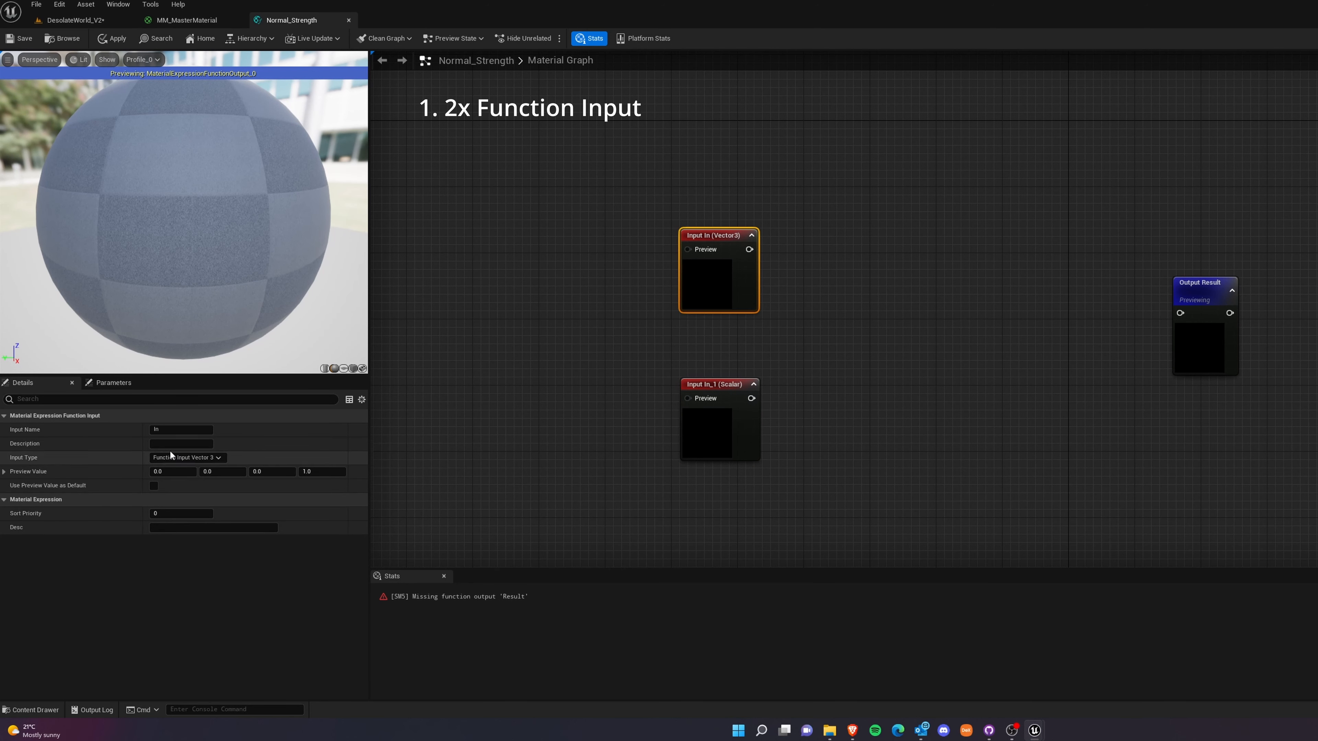
pyautogui.click(179, 430)
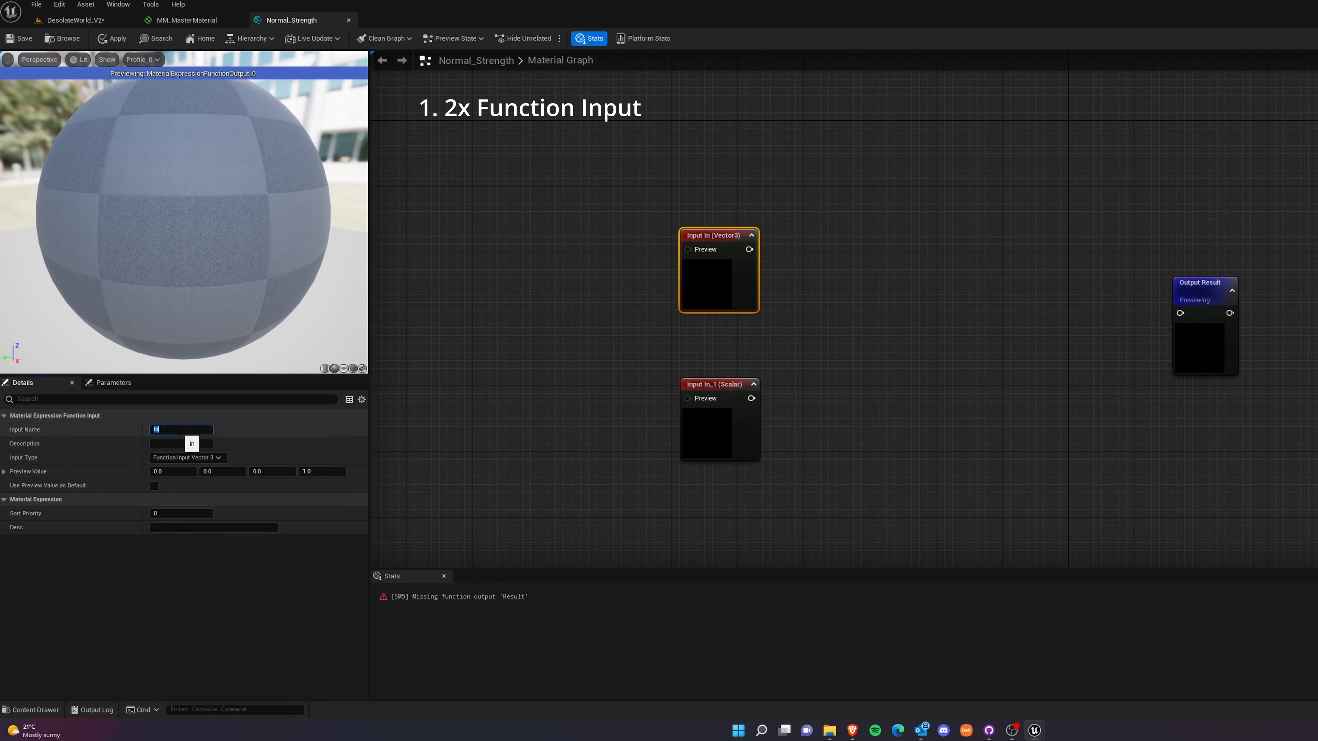
pyautogui.write('ase')
pyautogui.write('BB')
pyautogui.write('se')
pyautogui.write(' Normal')
pyautogui.click(614, 435)
# Replace the scalar function input's name with one starting with "Norma".
pyautogui.click(734, 401)
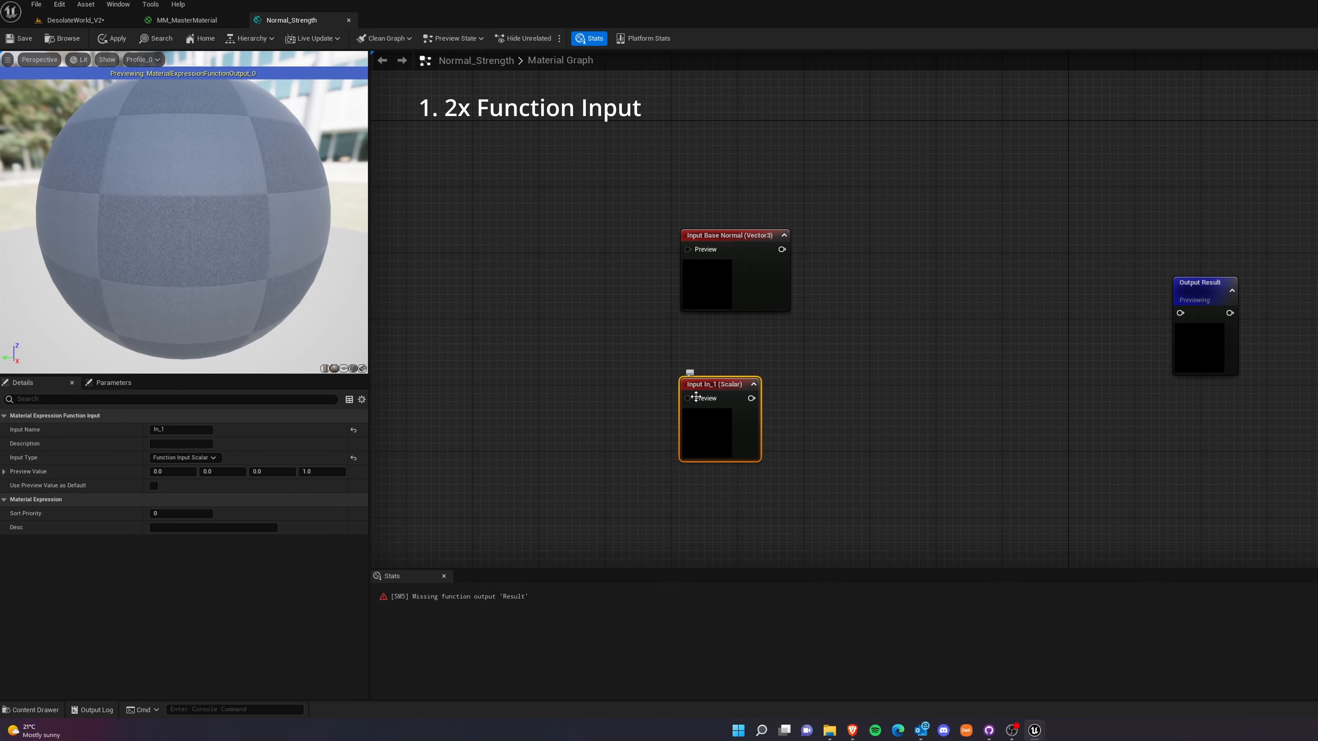
pyautogui.doubleClick(175, 430)
pyautogui.write('Norma')
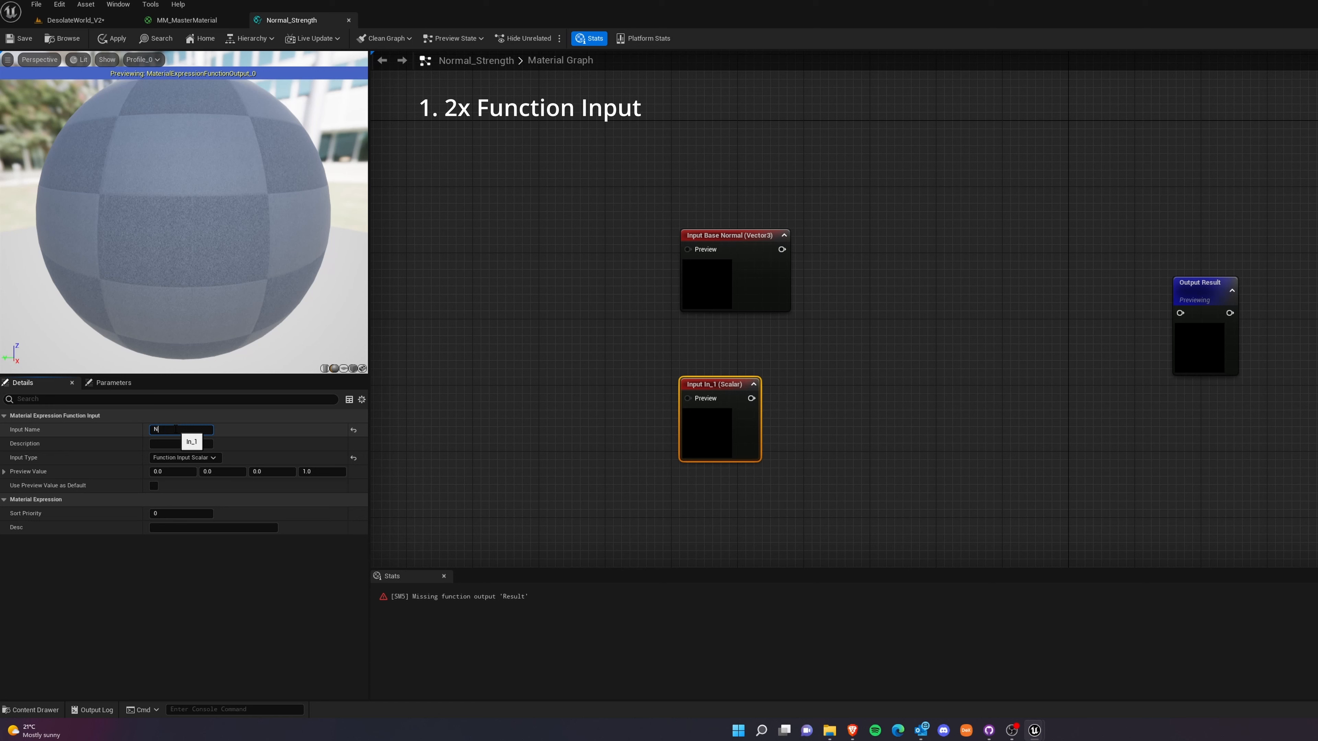
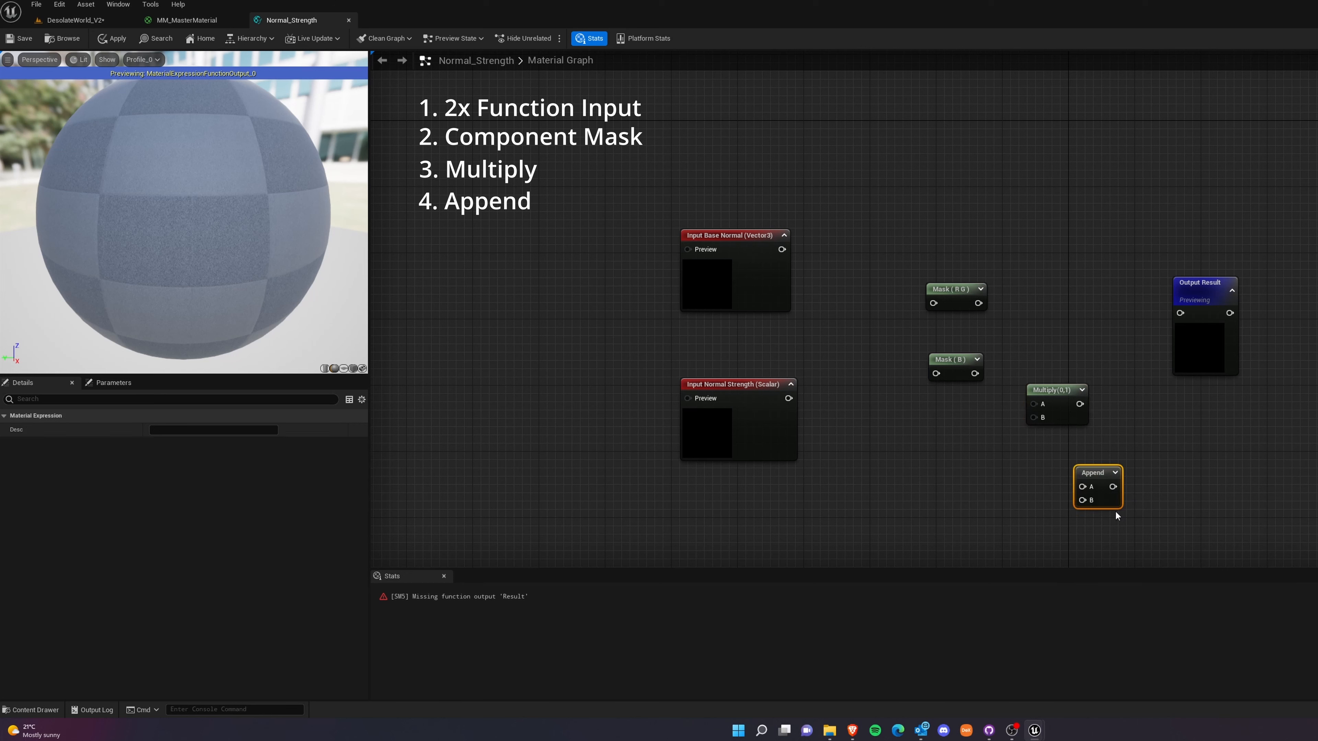
# Arrange the Multiply and Append nodes before Output Result and place both component masks beside the Base Normal input.
pyautogui.moveTo(1053, 390); pyautogui.dragTo(1038, 294)
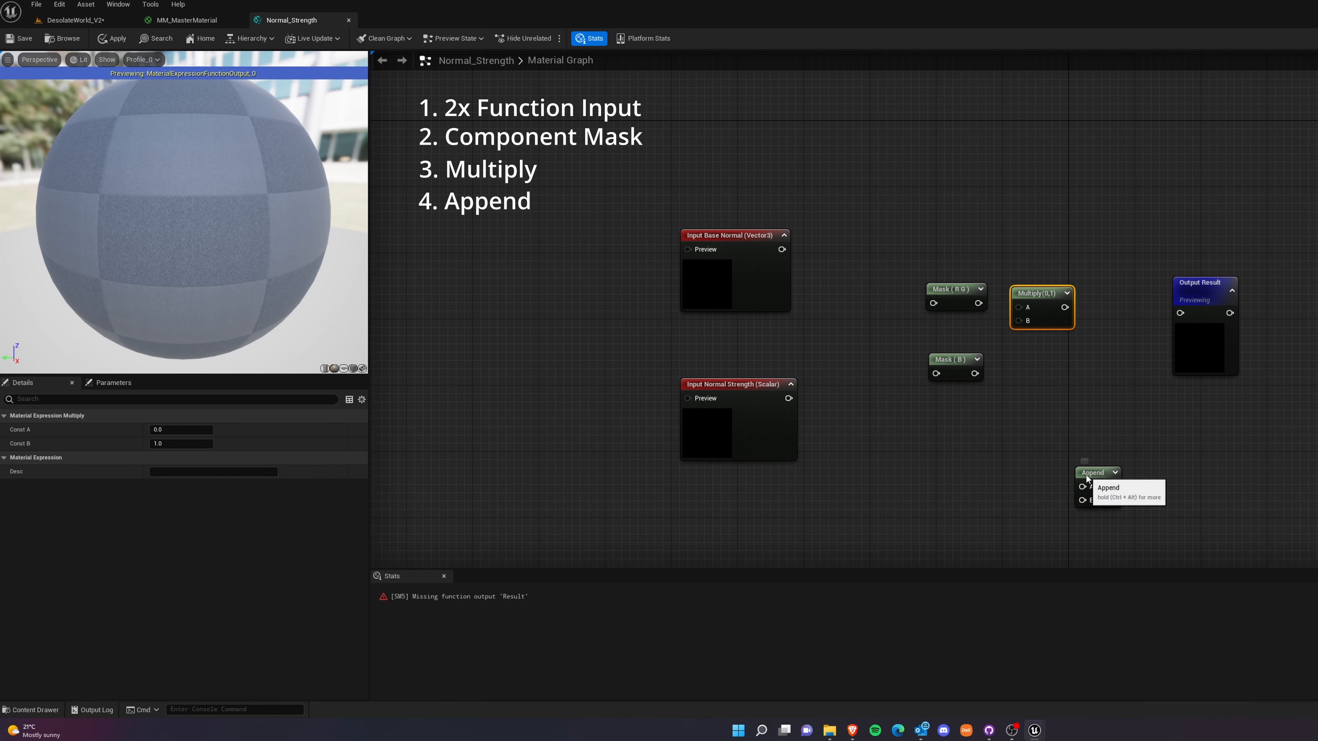
pyautogui.moveTo(1091, 472); pyautogui.dragTo(1086, 384)
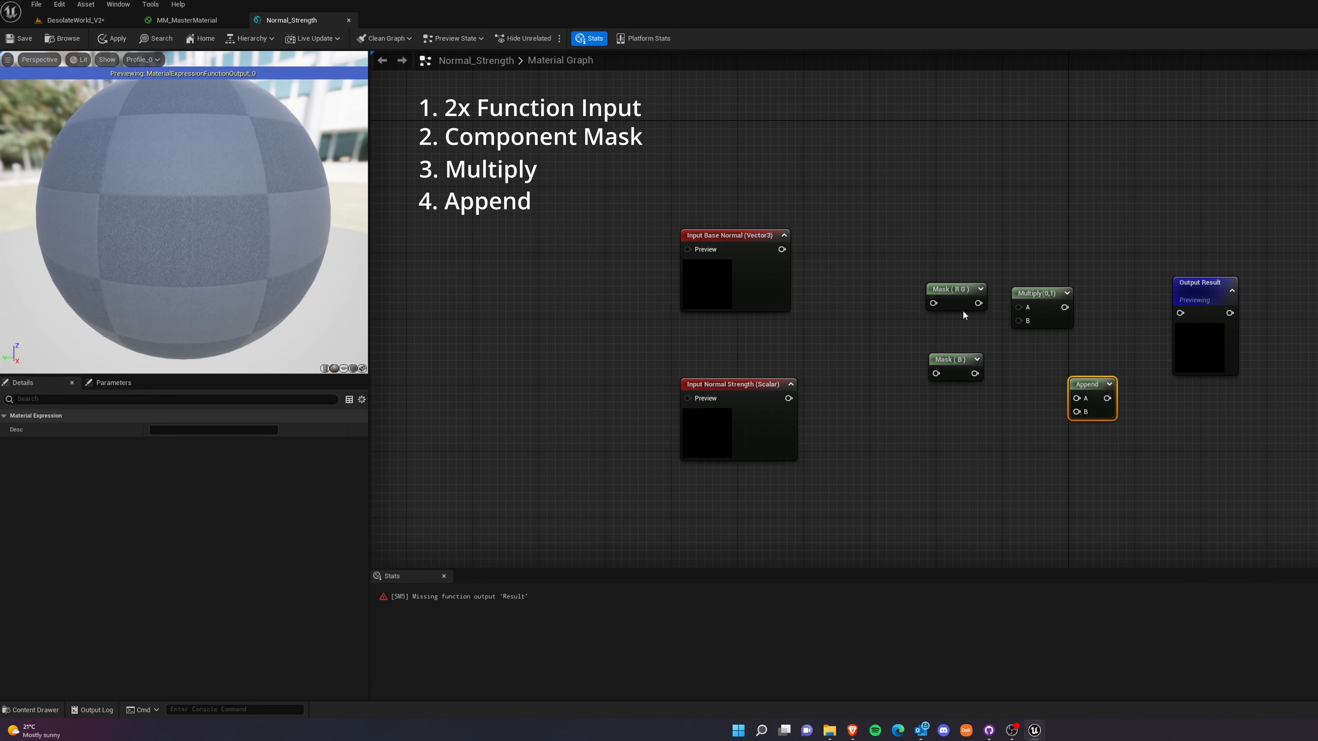
pyautogui.moveTo(955, 289); pyautogui.dragTo(882, 252)
pyautogui.moveTo(953, 373); pyautogui.dragTo(878, 340)
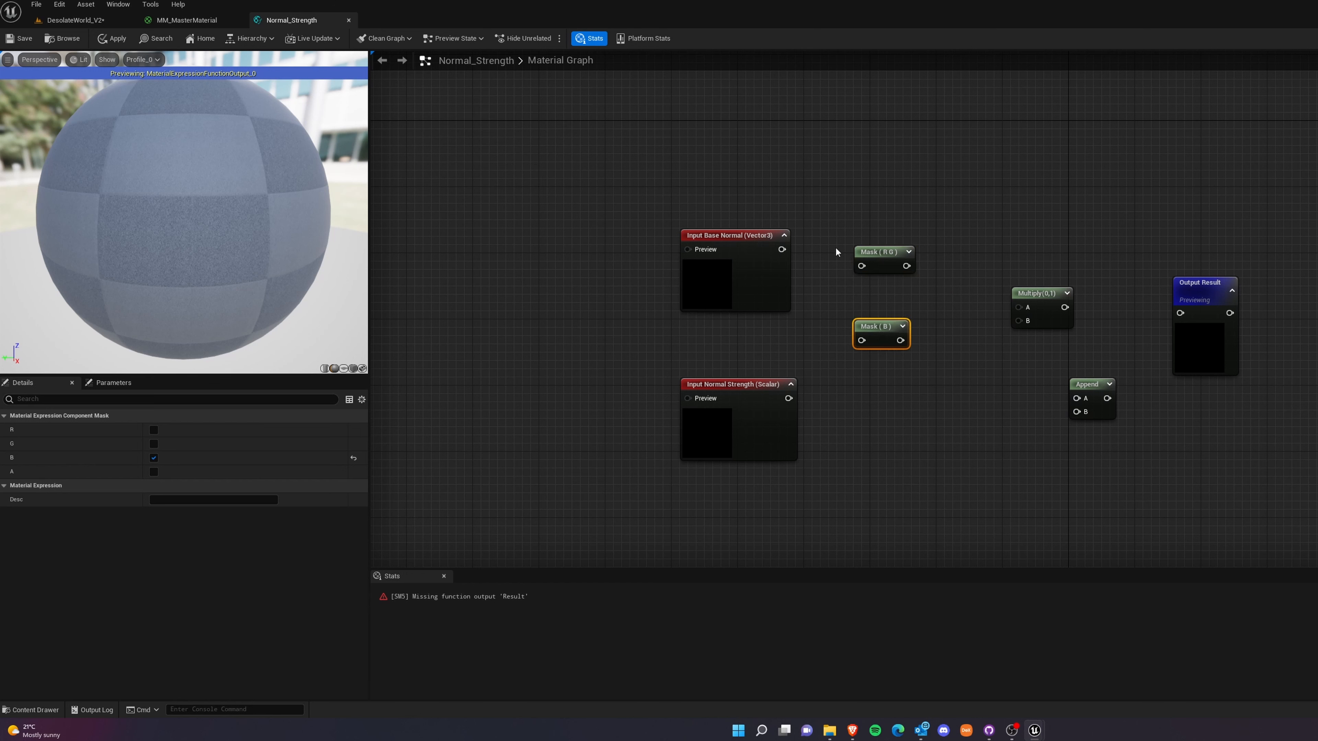
# Wire Base Normal into both masks, multiply the R G mask by Normal Strength, append the B mask, and connect Append to Output Result.
pyautogui.moveTo(781, 250); pyautogui.dragTo(861, 265)
pyautogui.moveTo(781, 249); pyautogui.dragTo(861, 340)
pyautogui.moveTo(904, 266); pyautogui.dragTo(980, 273)
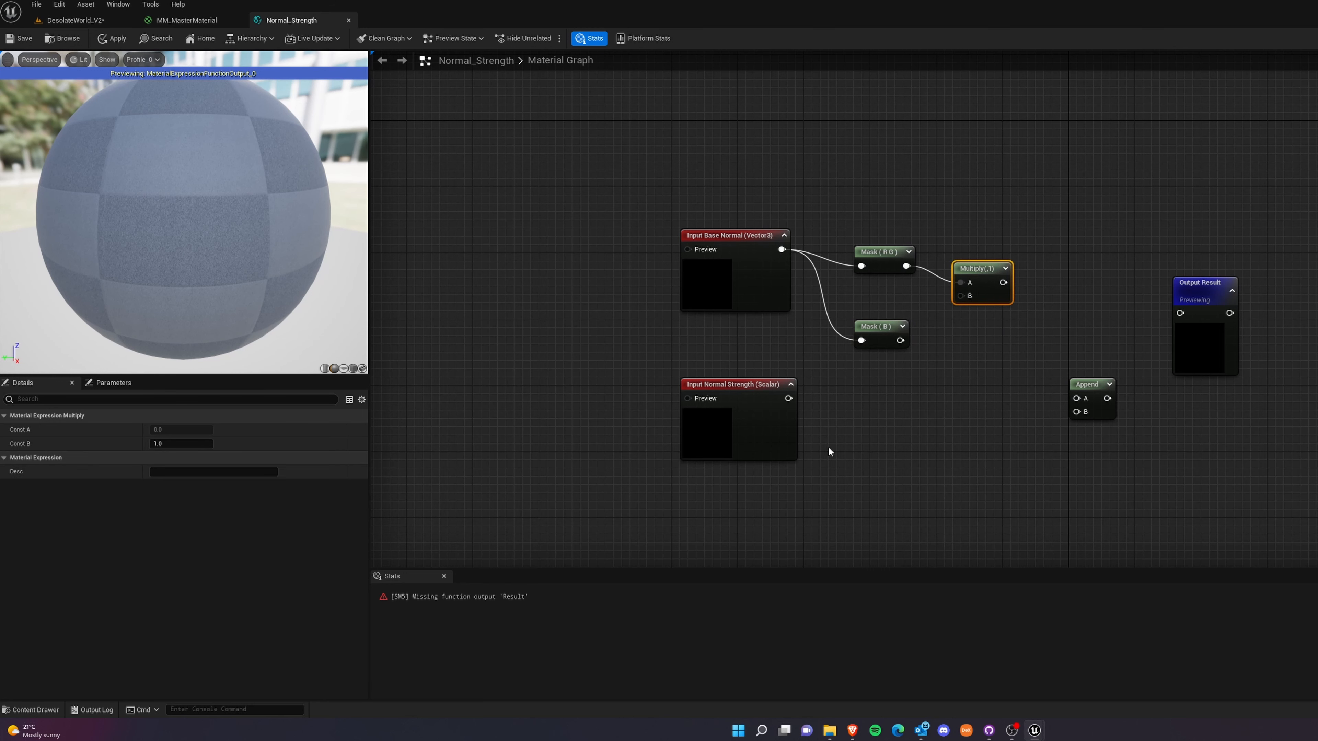
pyautogui.moveTo(787, 398); pyautogui.dragTo(1077, 399)
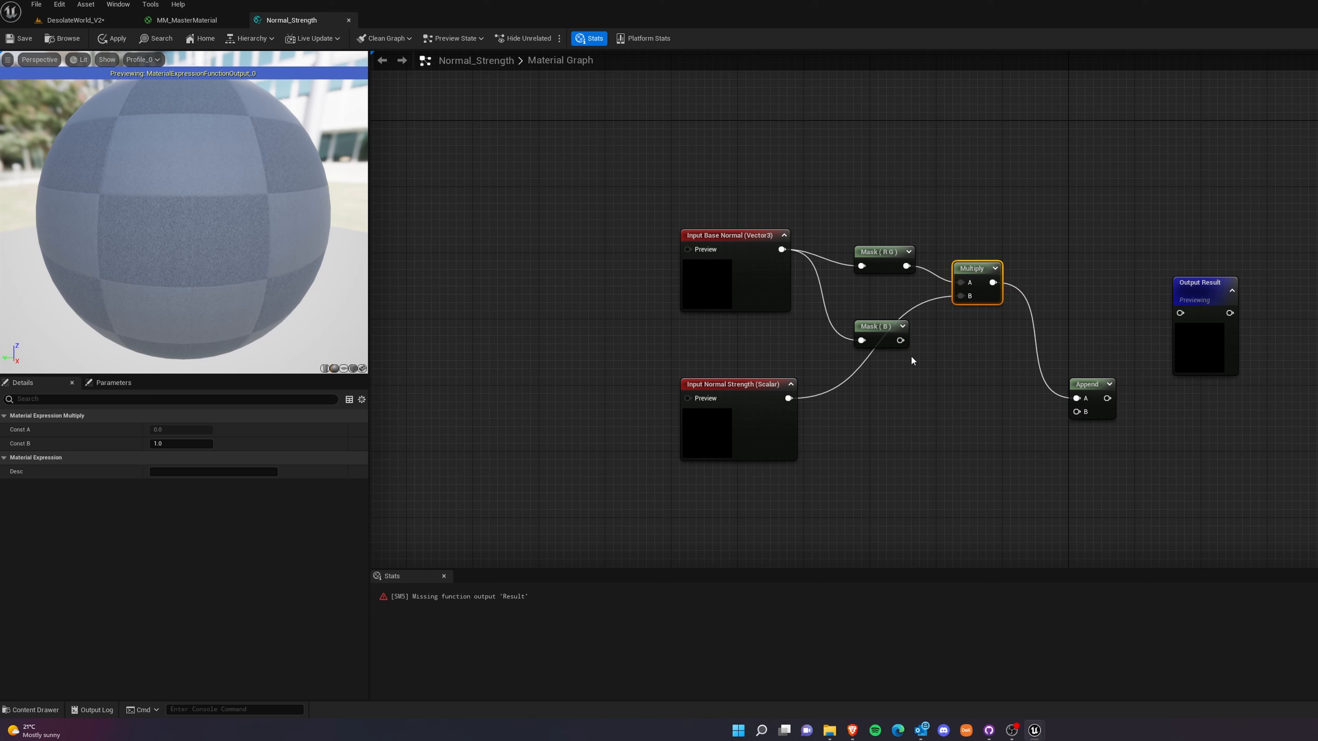
pyautogui.moveTo(900, 340); pyautogui.dragTo(1180, 313)
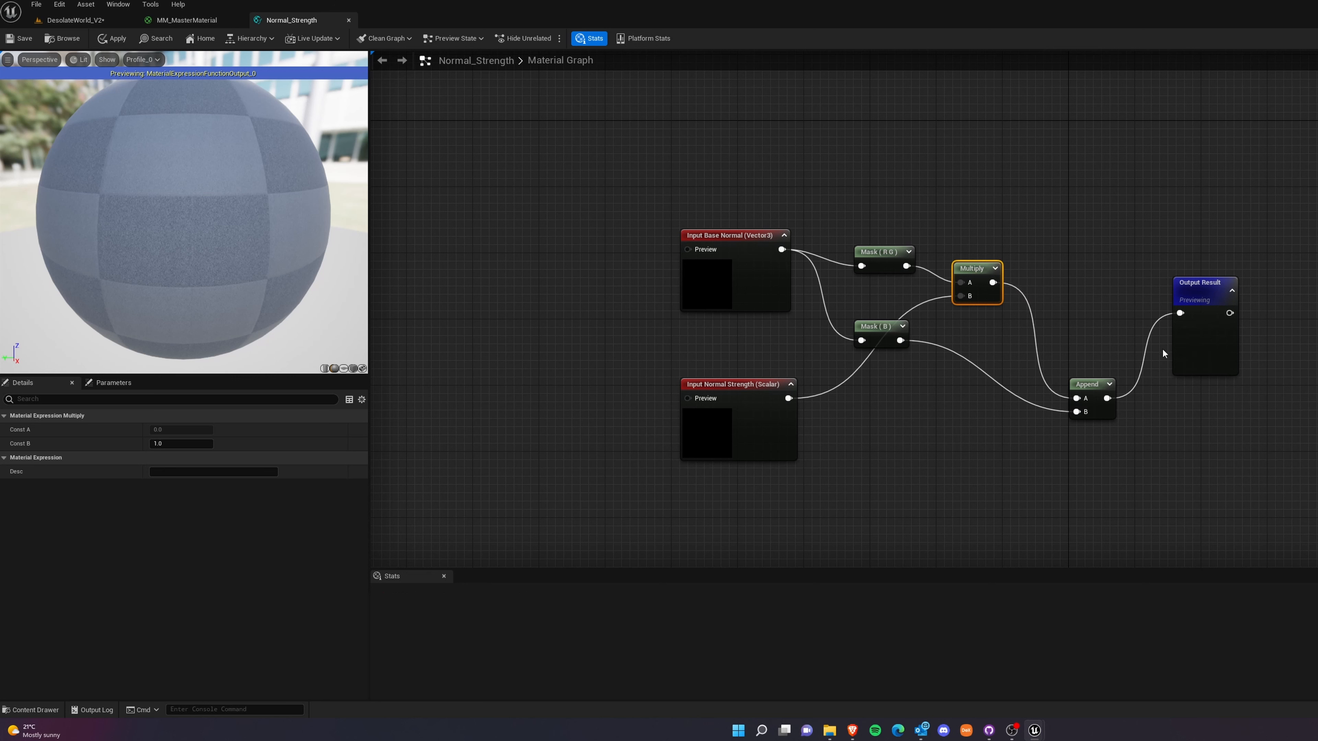
# Save the Normal_Strength material function and close its graph.
pyautogui.click(10, 39)
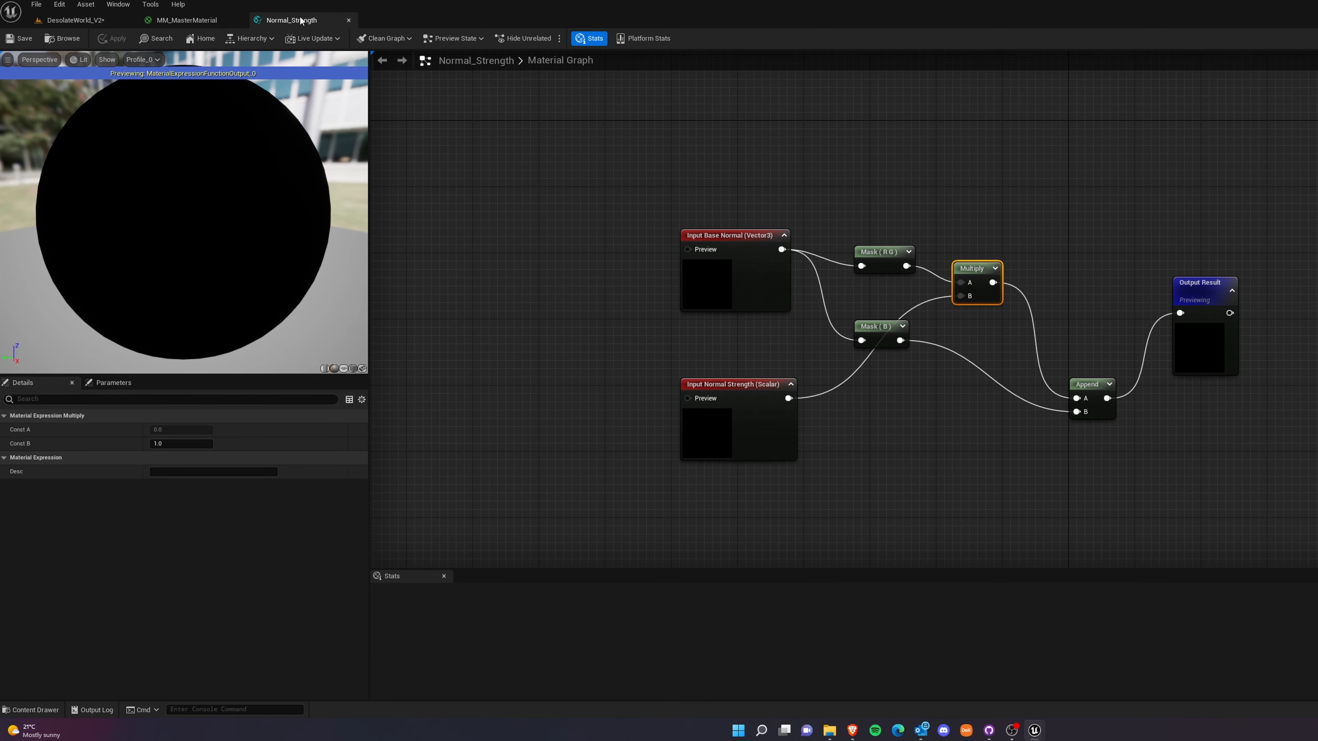
pyautogui.click(349, 21)
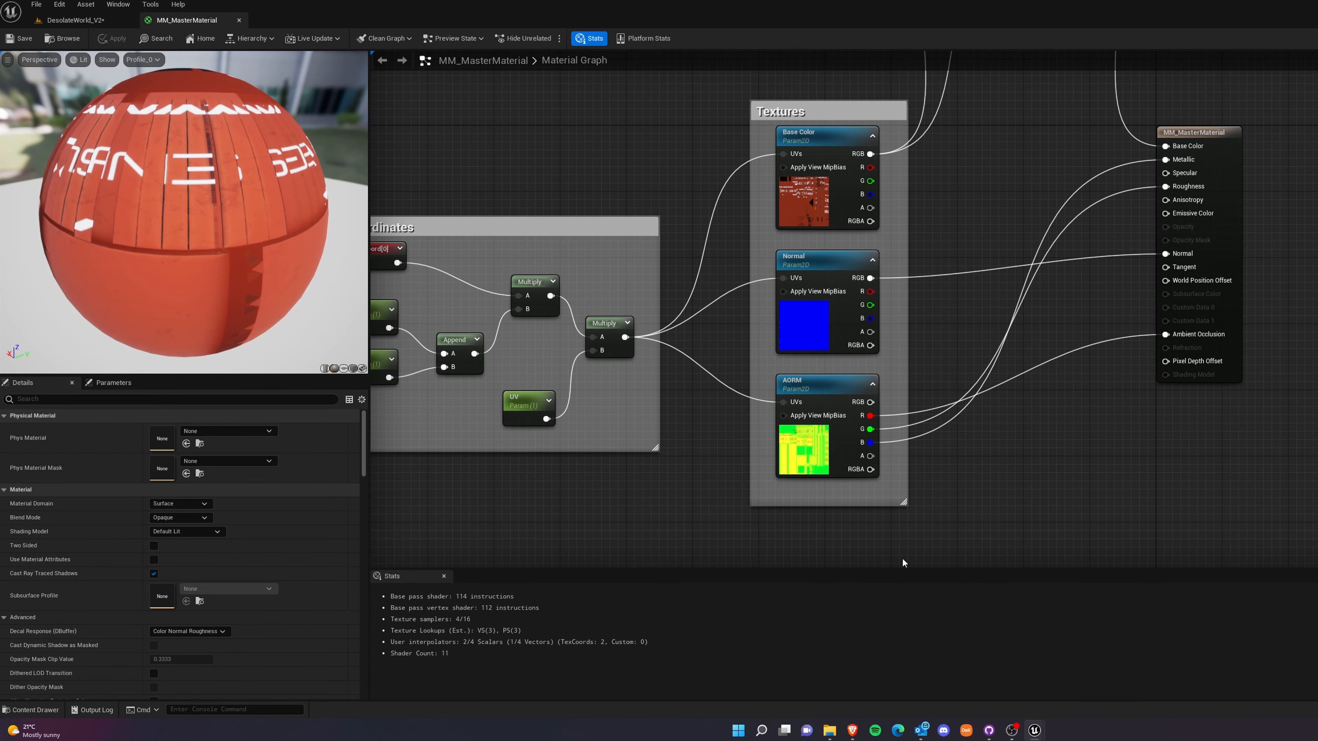
# Place the Normal_Strength function between the Textures group and the MM_MasterMaterial node, and break the Normal and AORM textures' output links.
pyautogui.hotkey('ctrl', 'space')
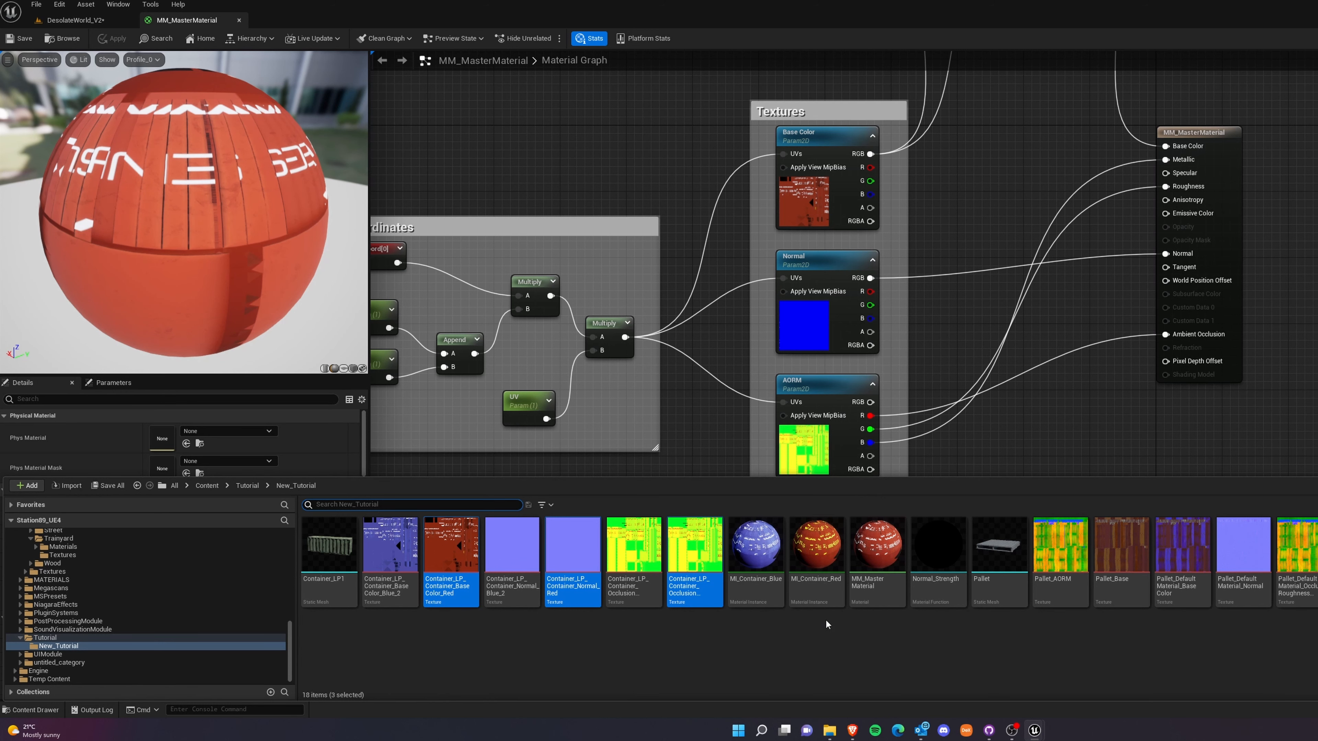
pyautogui.moveTo(938, 565); pyautogui.dragTo(980, 322)
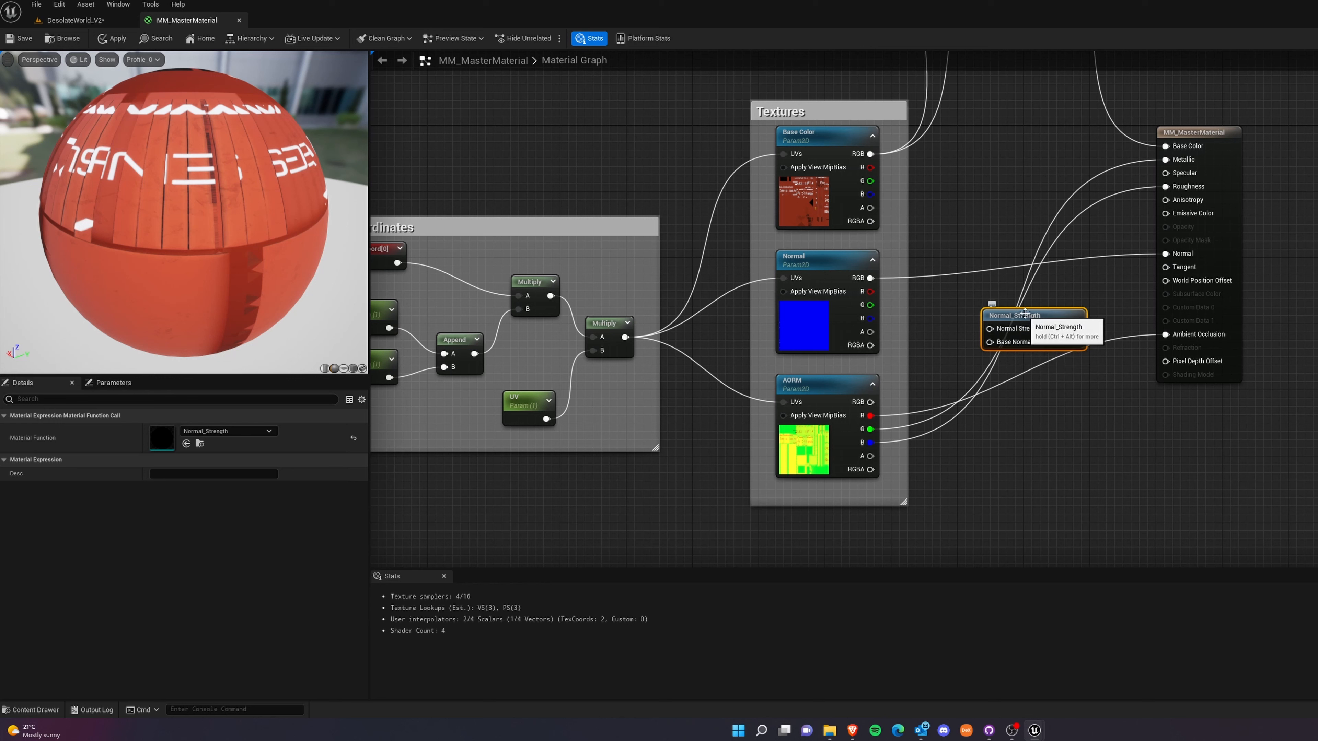
pyautogui.moveTo(1024, 313); pyautogui.dragTo(1016, 296)
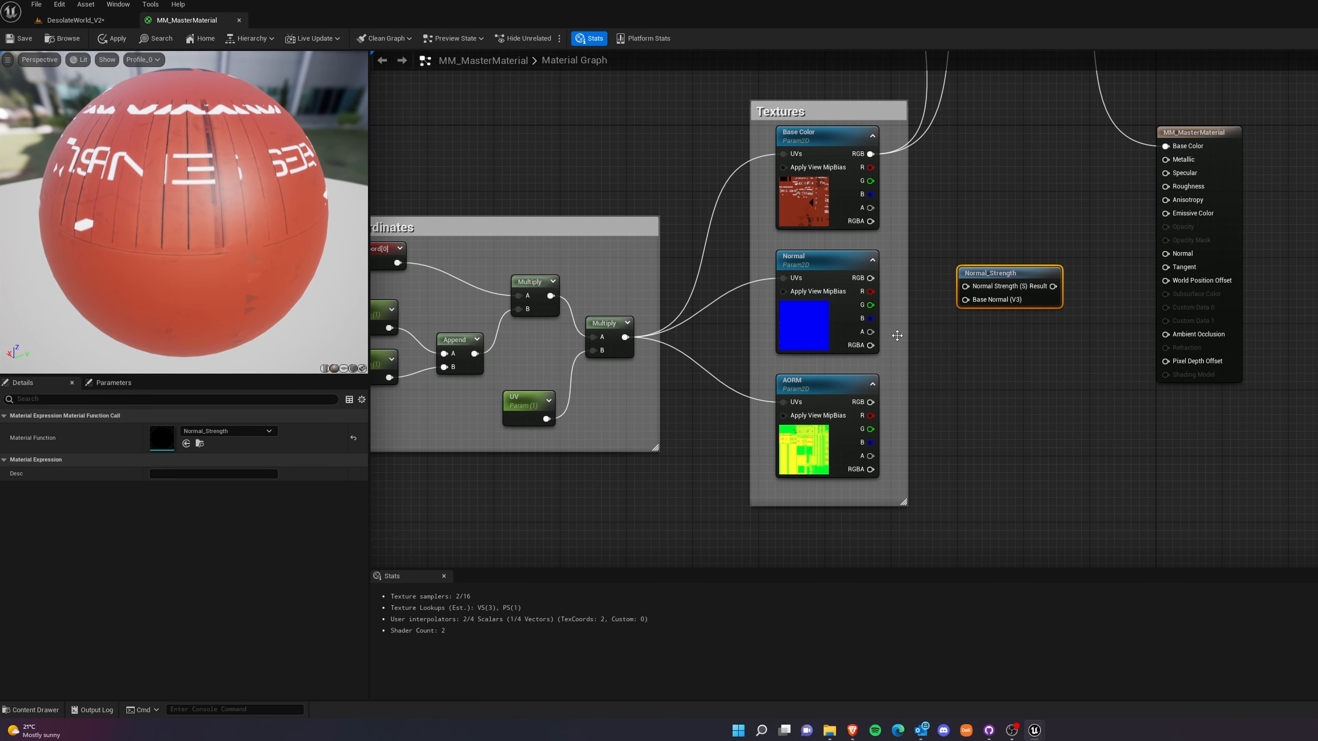
pyautogui.click(1061, 347)
pyautogui.moveTo(1001, 278); pyautogui.dragTo(1009, 303)
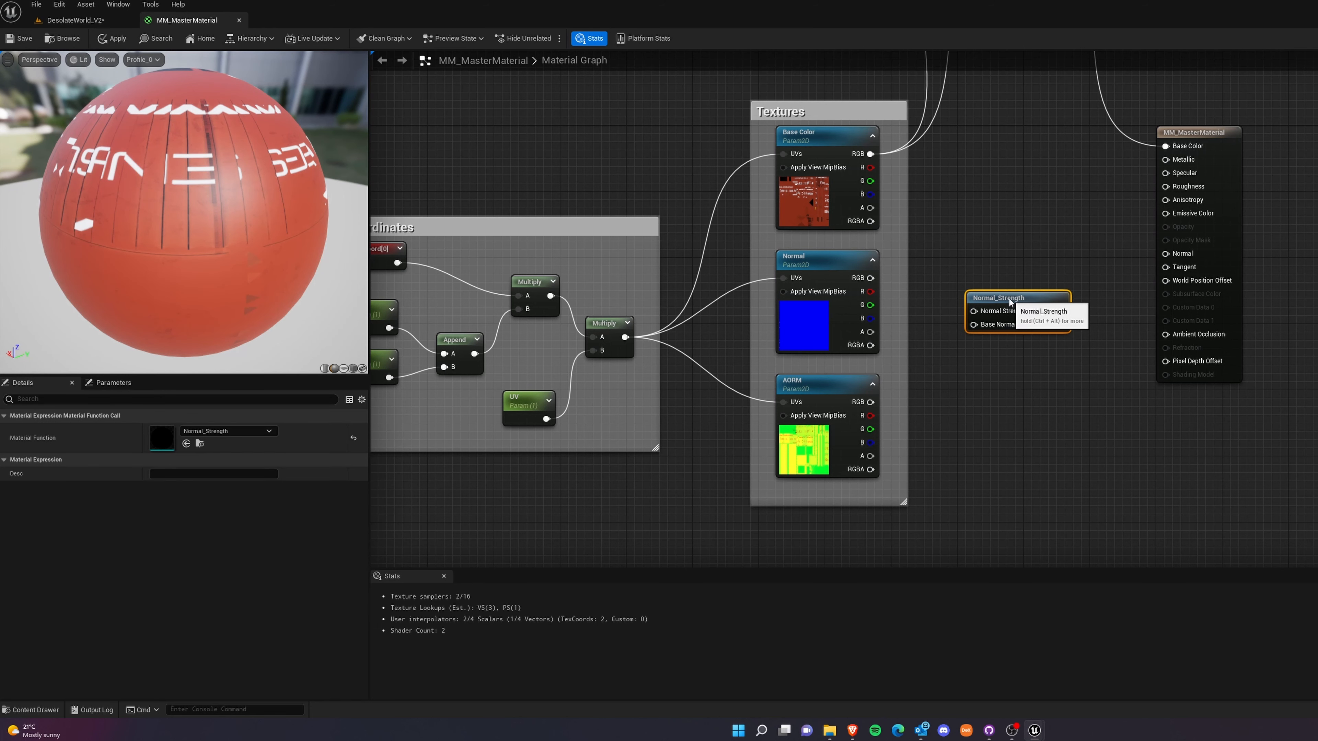
# Add a constant above the Normal_Strength node and convert it to a parameter named Normal Intensity.
pyautogui.click(977, 247)
pyautogui.rightClick(981, 268)
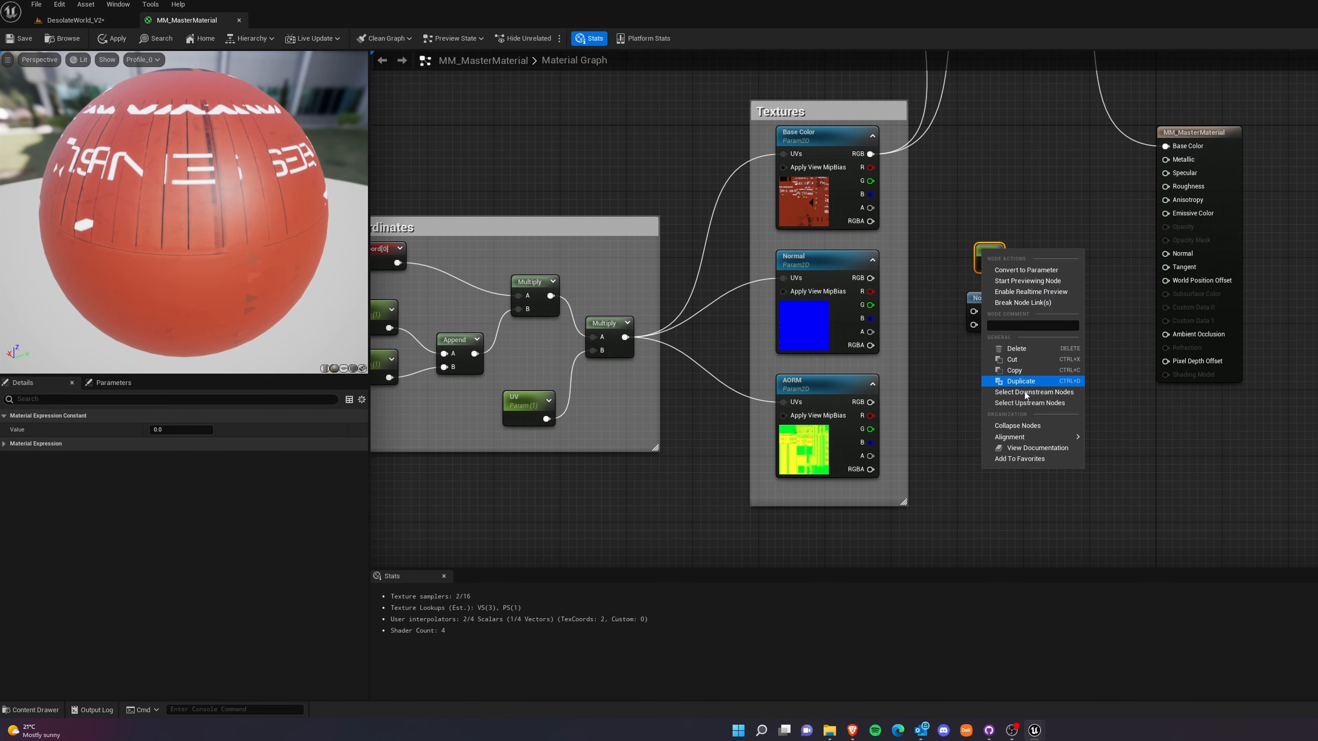
pyautogui.click(1034, 274)
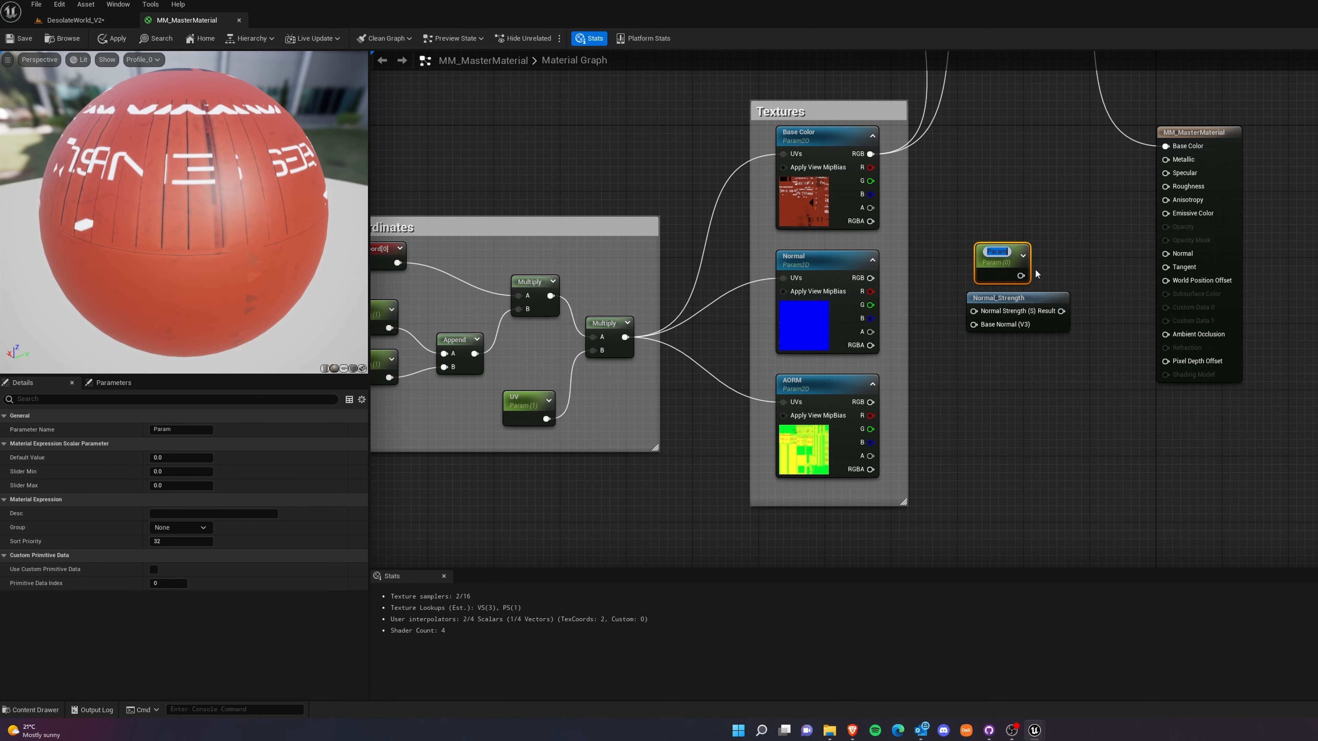
pyautogui.write('Normal Inte')
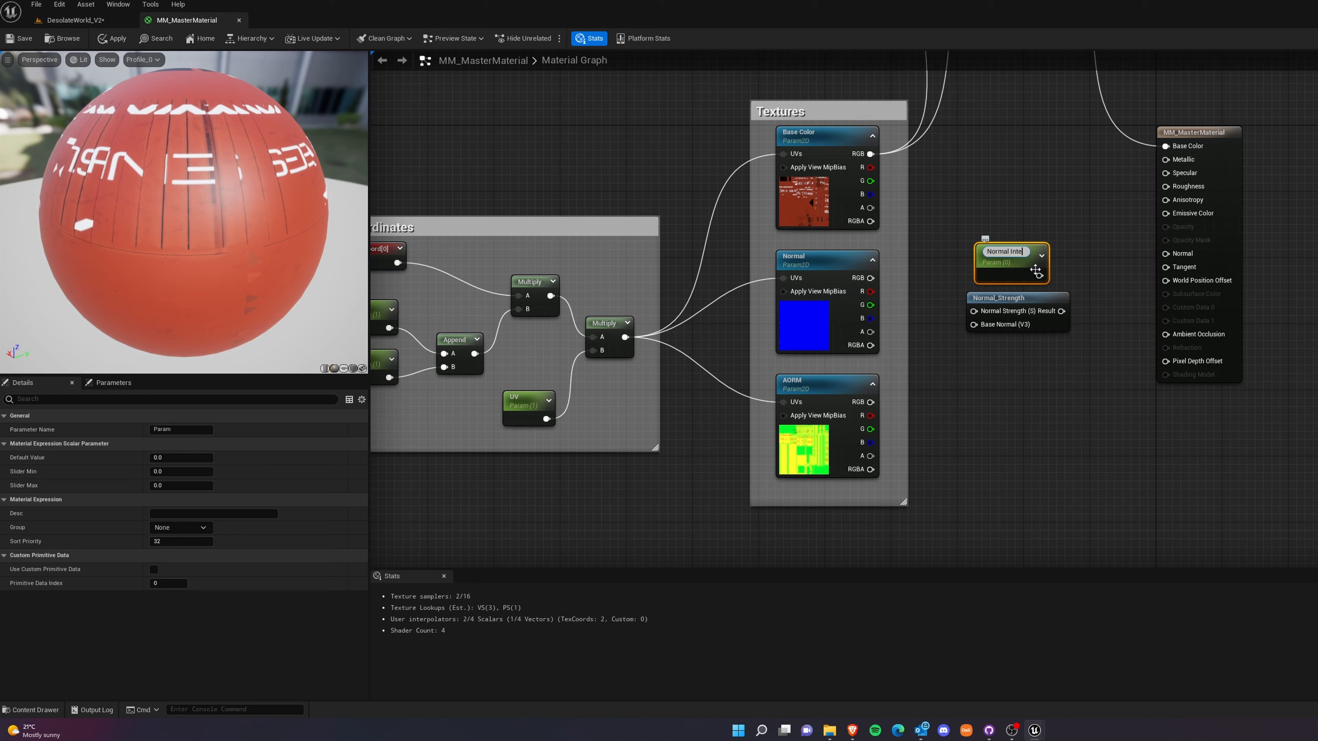
pyautogui.write('nsity')
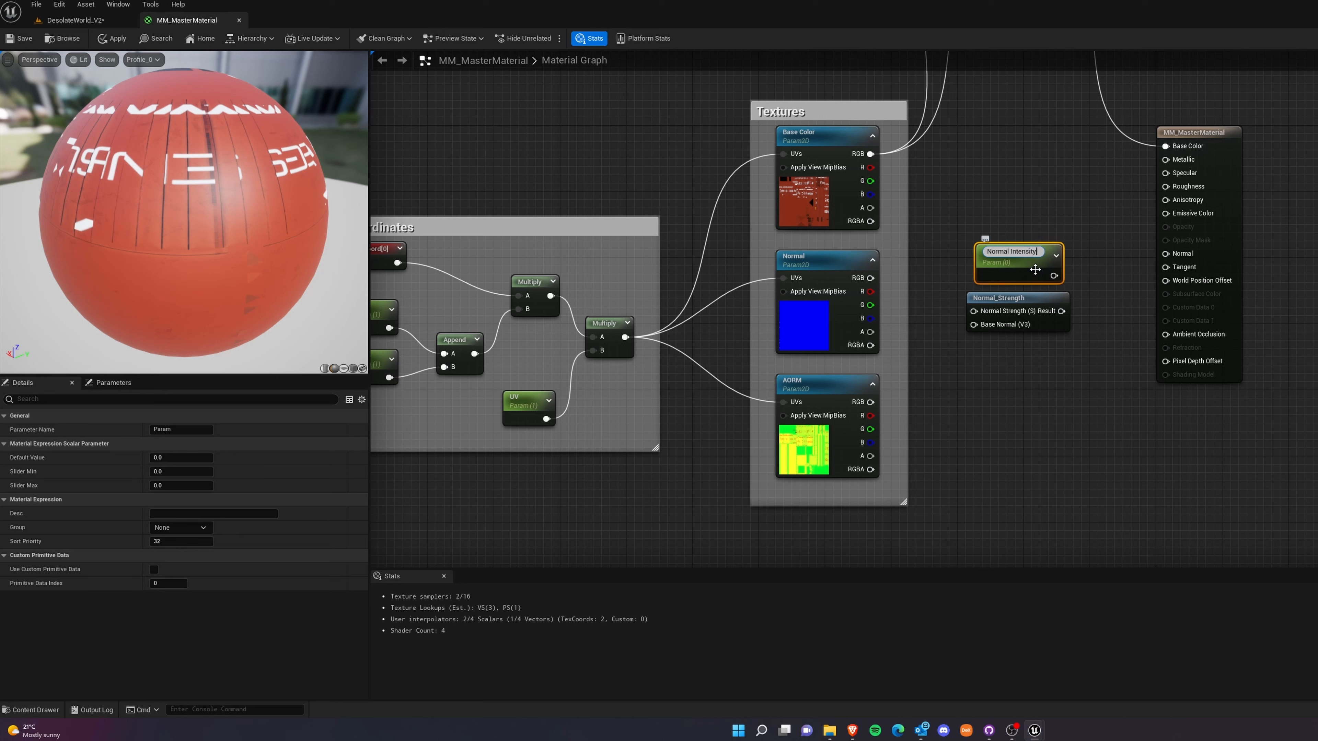
pyautogui.press('Return')
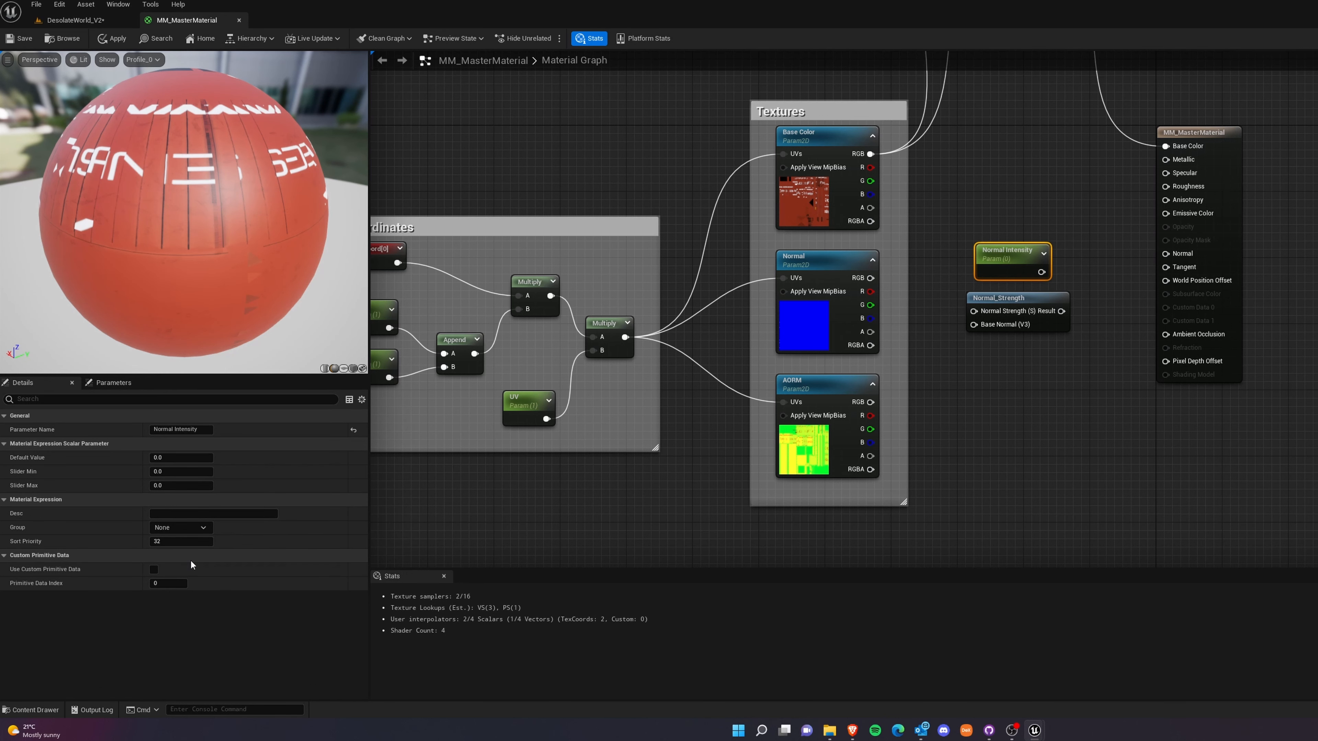
# Set the Normal Intensity parameter's default value to 1.
pyautogui.click(175, 457)
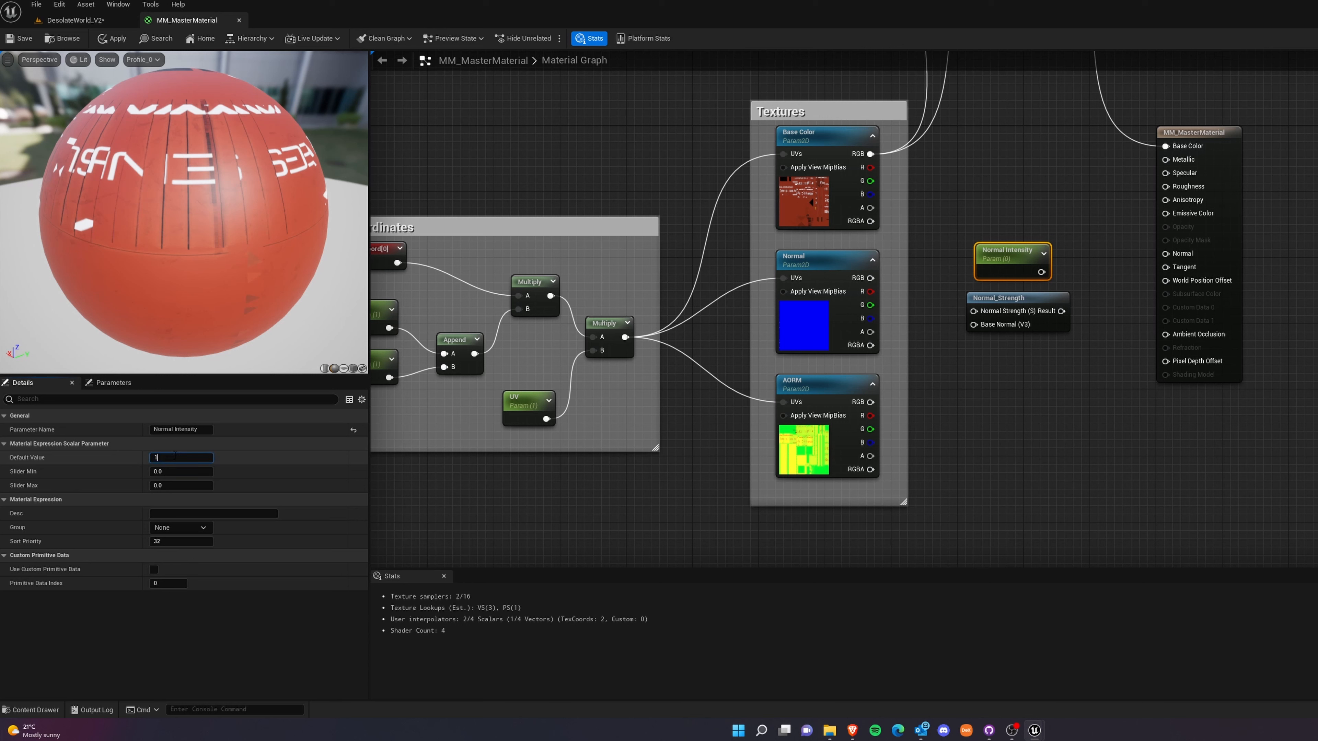
pyautogui.press('Return')
pyautogui.click(1175, 507)
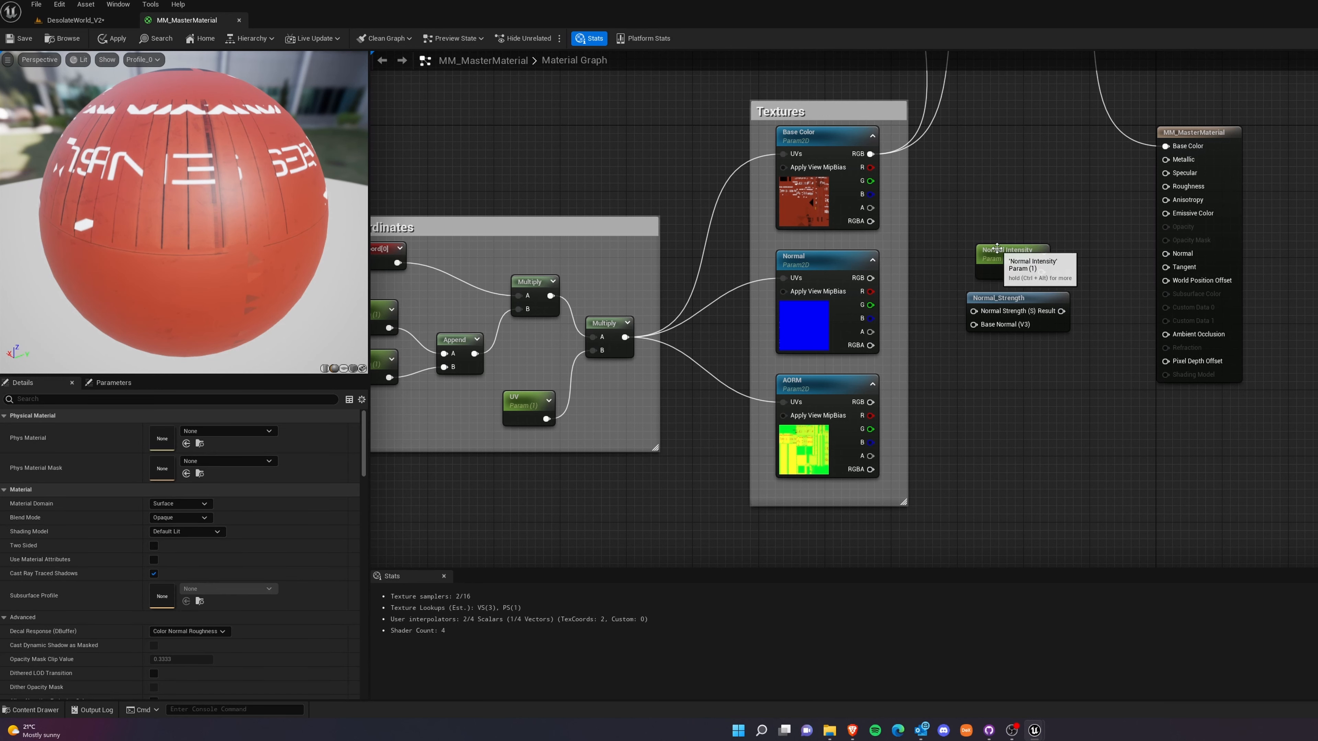
# Position the Normal Intensity parameter directly above the Normal_Strength node, beside the Normal texture.
pyautogui.moveTo(996, 248); pyautogui.dragTo(971, 254)
pyautogui.moveTo(1011, 298); pyautogui.dragTo(995, 323)
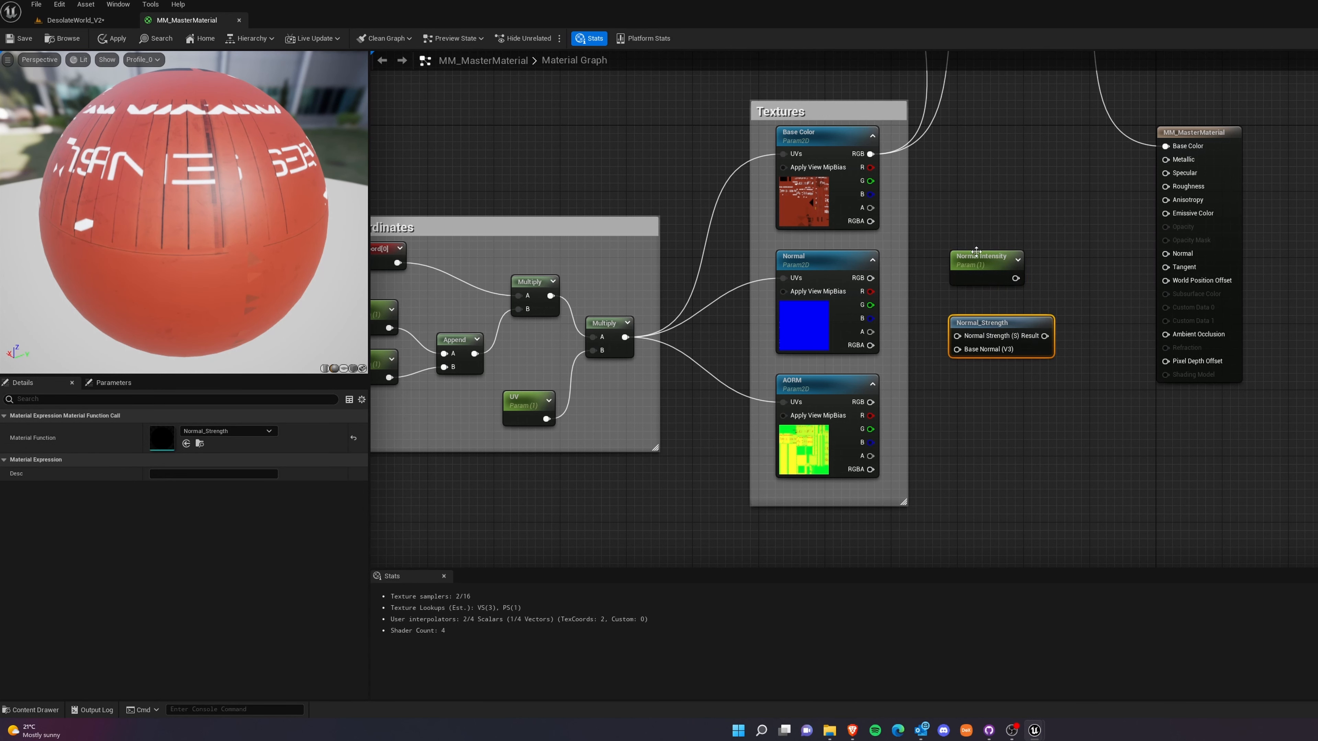
pyautogui.moveTo(975, 252); pyautogui.dragTo(976, 271)
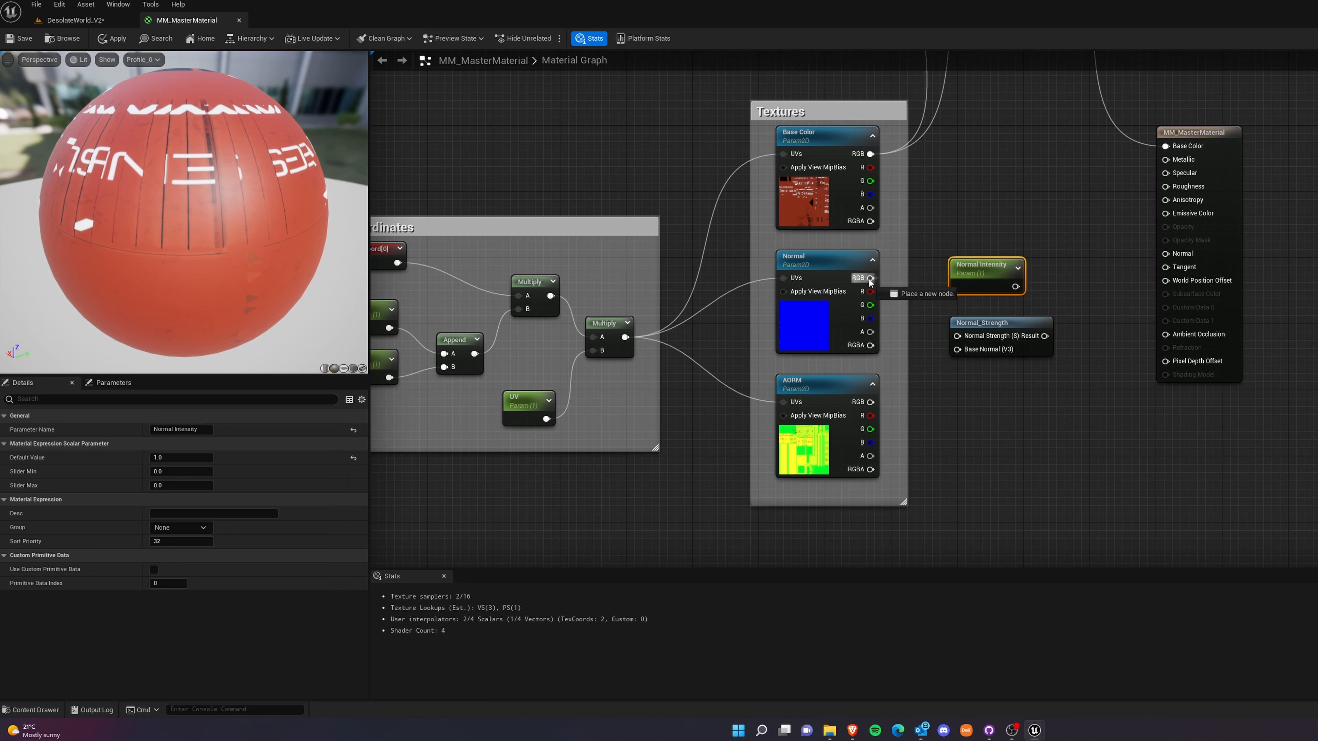
# Feed the Normal texture's RGB and Normal Intensity into Normal_Strength, and connect its Result to the material's Normal input.
pyautogui.moveTo(869, 280); pyautogui.dragTo(1057, 326)
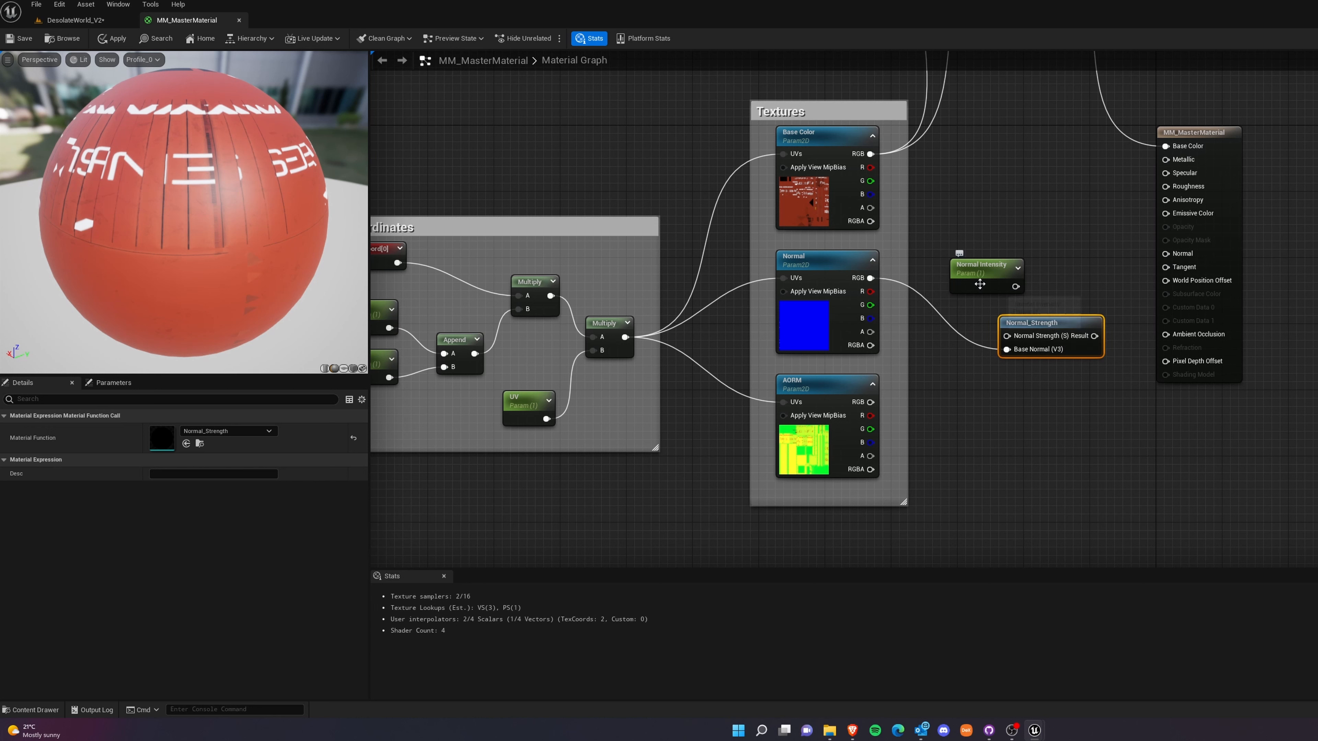
pyautogui.moveTo(1015, 287); pyautogui.dragTo(1006, 335)
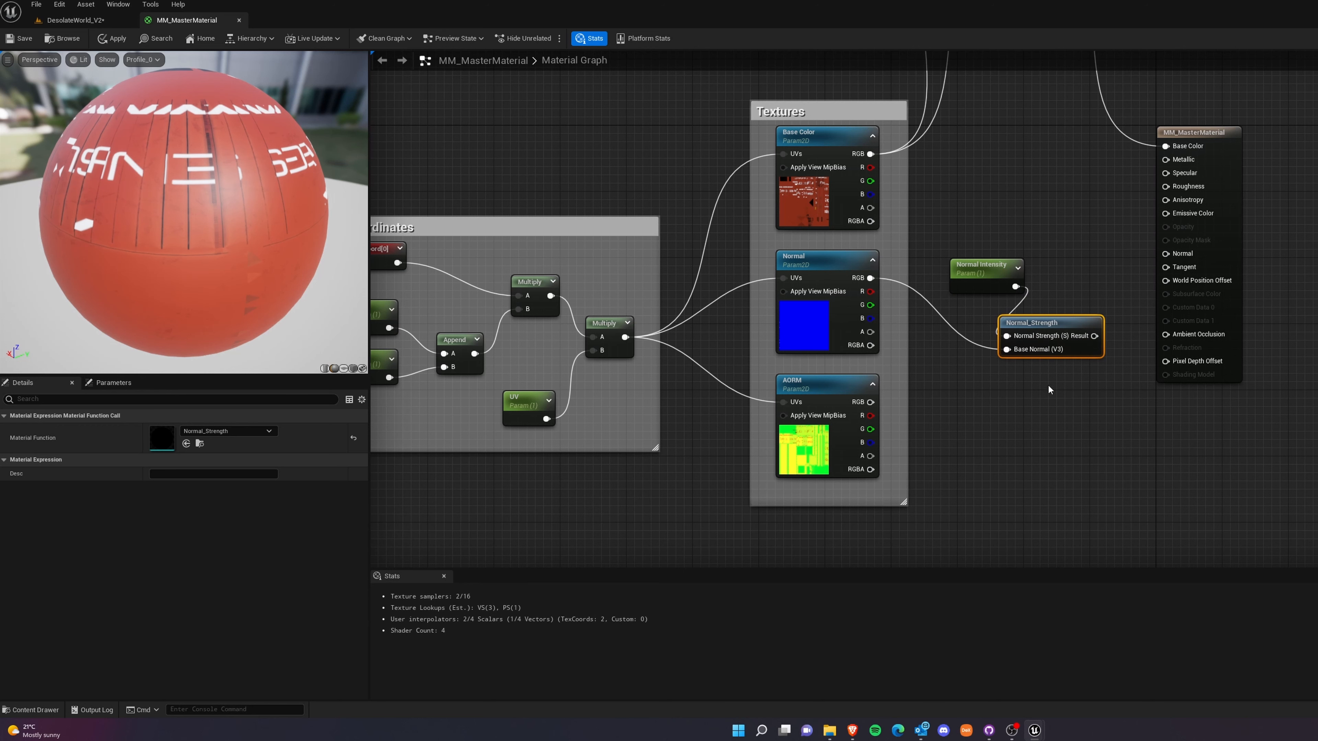
pyautogui.moveTo(1094, 335); pyautogui.dragTo(1165, 253)
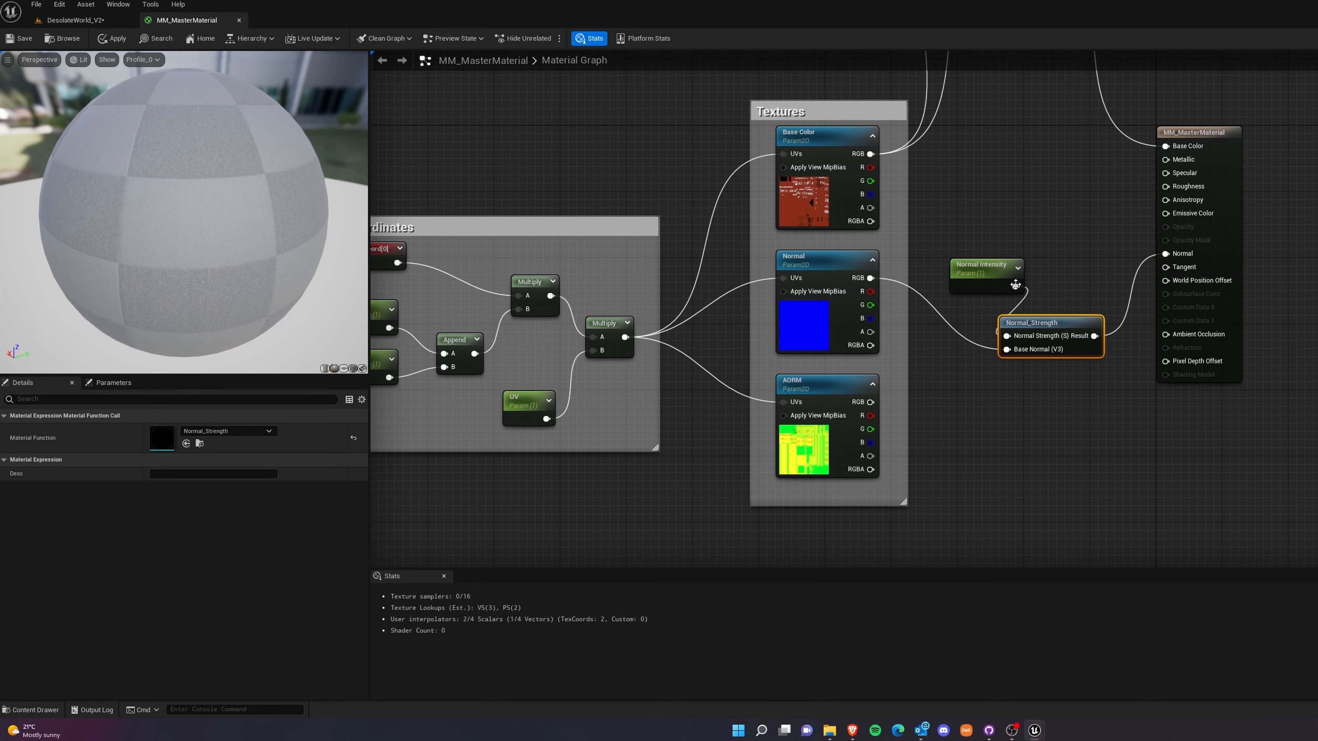
pyautogui.moveTo(983, 268); pyautogui.dragTo(966, 267)
pyautogui.moveTo(1049, 328); pyautogui.dragTo(1049, 321)
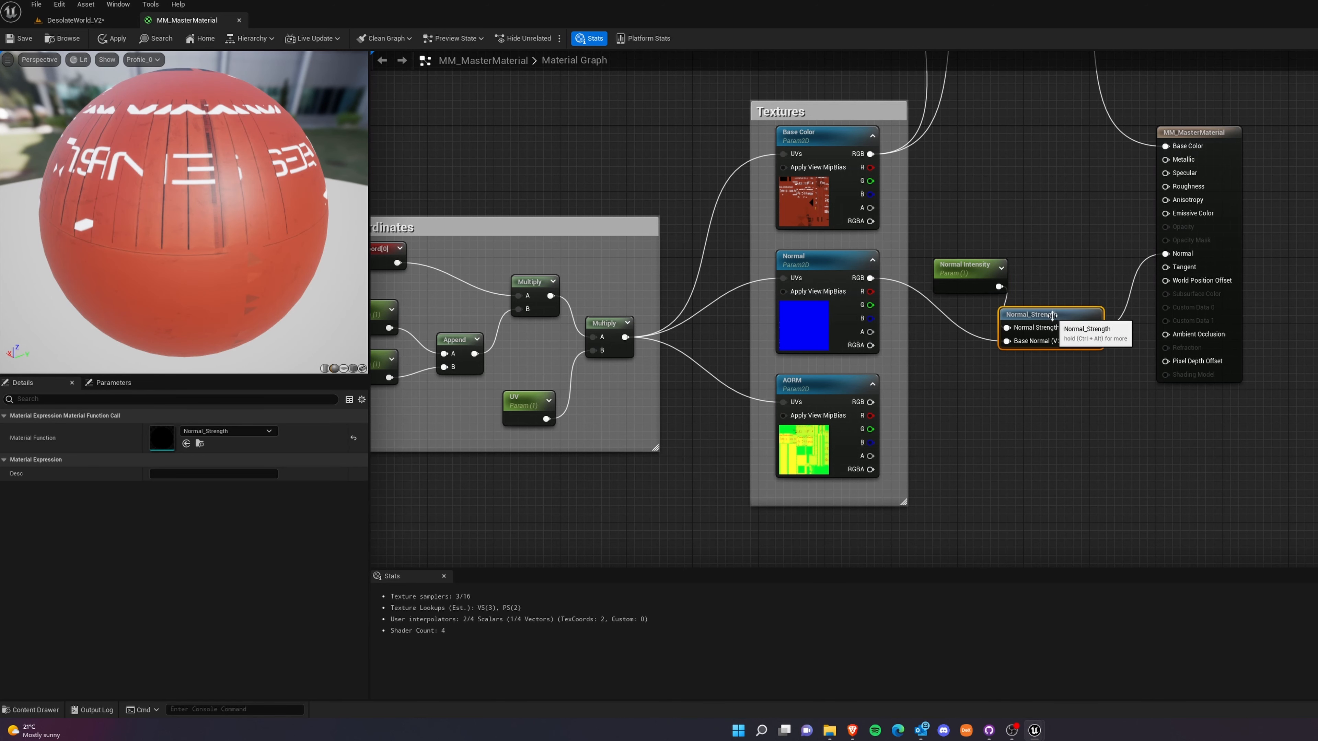
pyautogui.moveTo(235, 207)
pyautogui.mouseDown()
pyautogui.moveTo(280, 202)
pyautogui.moveTo(236, 207)
pyautogui.mouseUp()
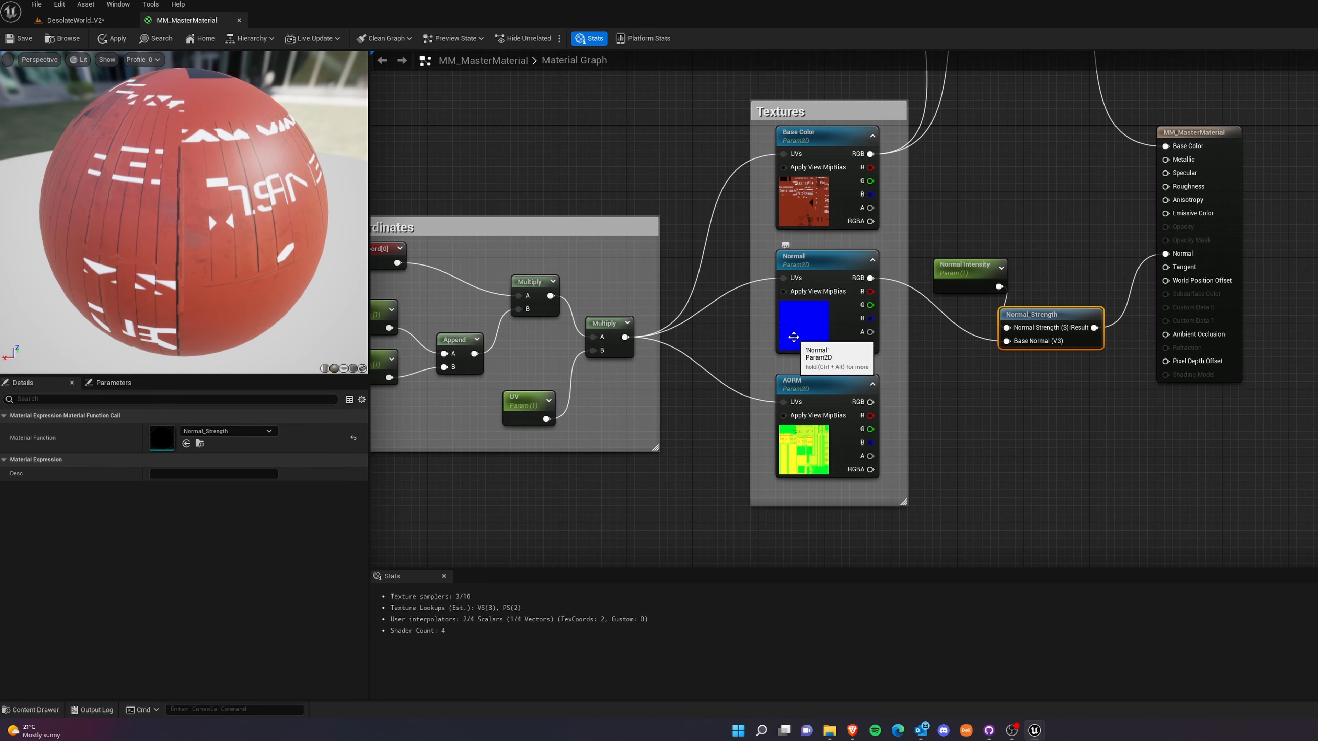
pyautogui.scroll(-3, 785, 343)
pyautogui.scroll(3, 787, 343)
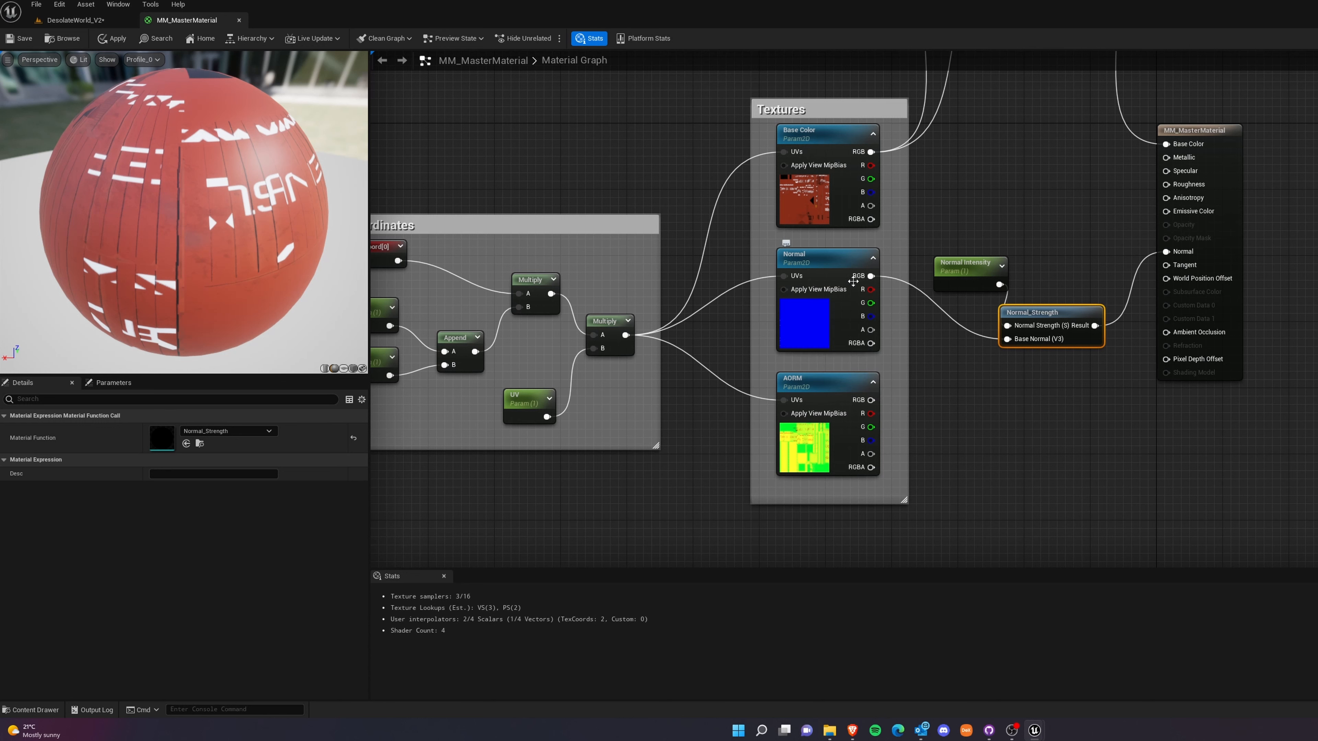
pyautogui.click(1073, 430)
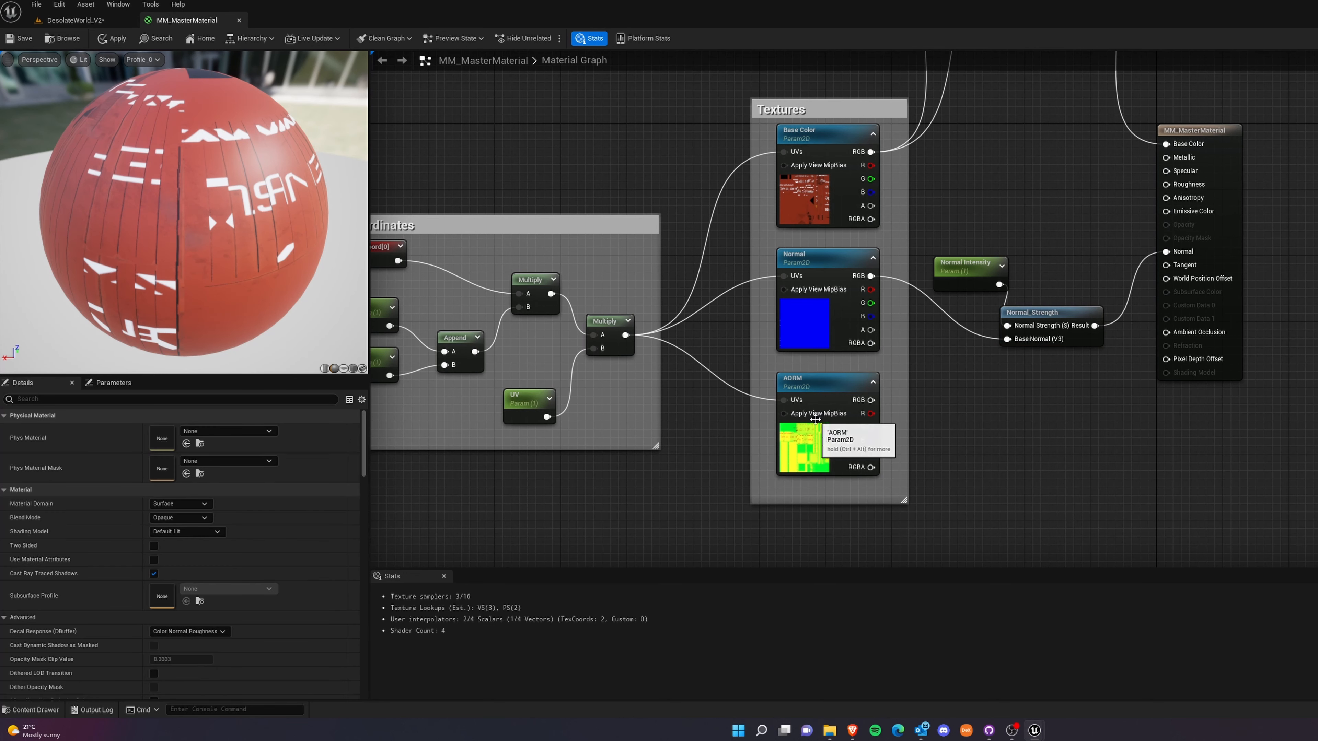
# Group Normal Intensity and Normal_Strength in a comment named Normal, and space the group and material node farther from the textures.
pyautogui.moveTo(934, 230); pyautogui.dragTo(1126, 416)
pyautogui.write('c')
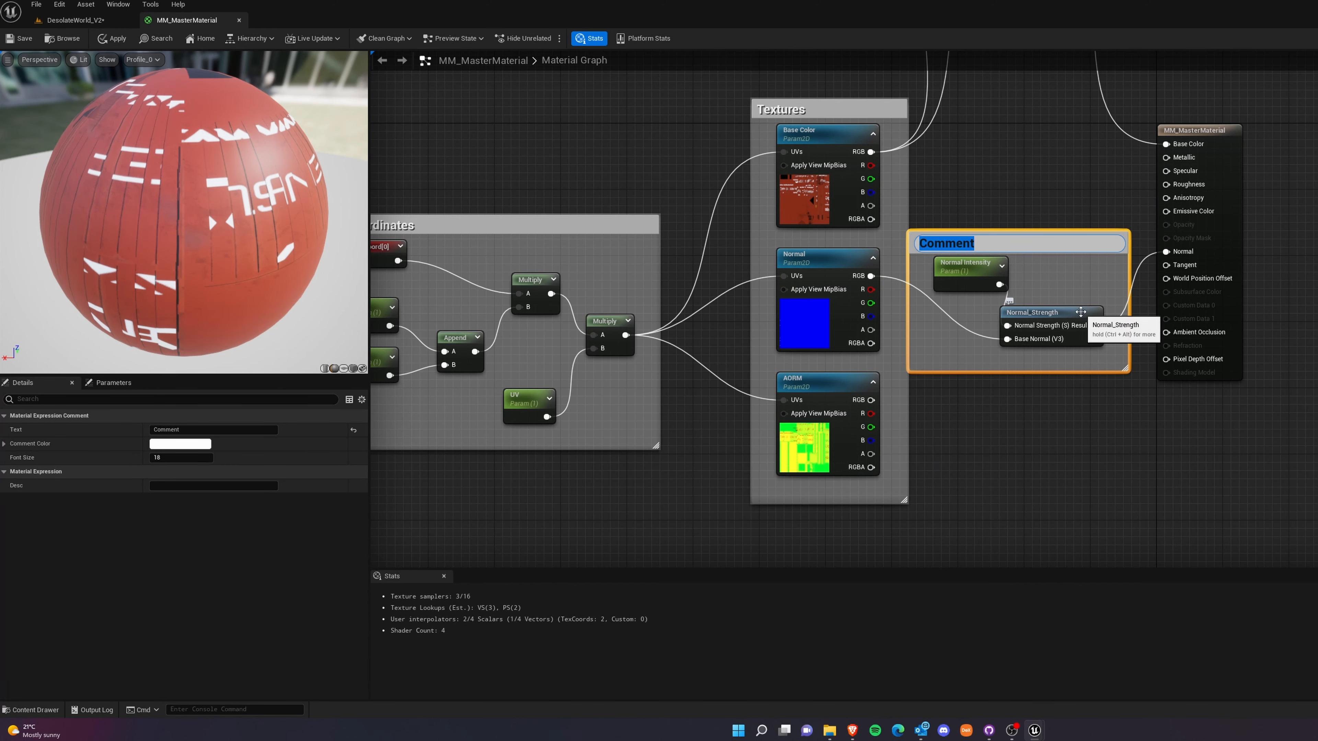
pyautogui.write('Normal')
pyautogui.click(1127, 495)
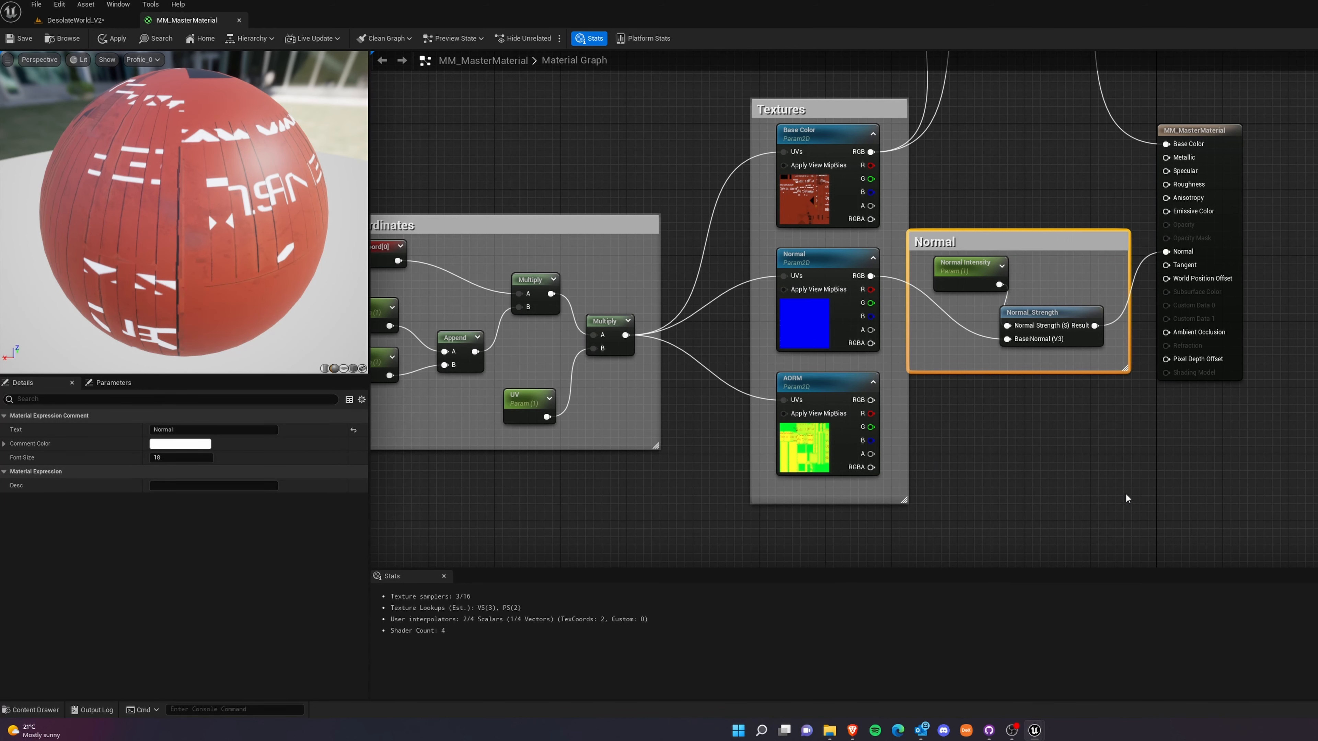
pyautogui.scroll(-4, 1017, 300)
pyautogui.moveTo(1129, 228); pyautogui.dragTo(1152, 227)
pyautogui.scroll(4, 960, 336)
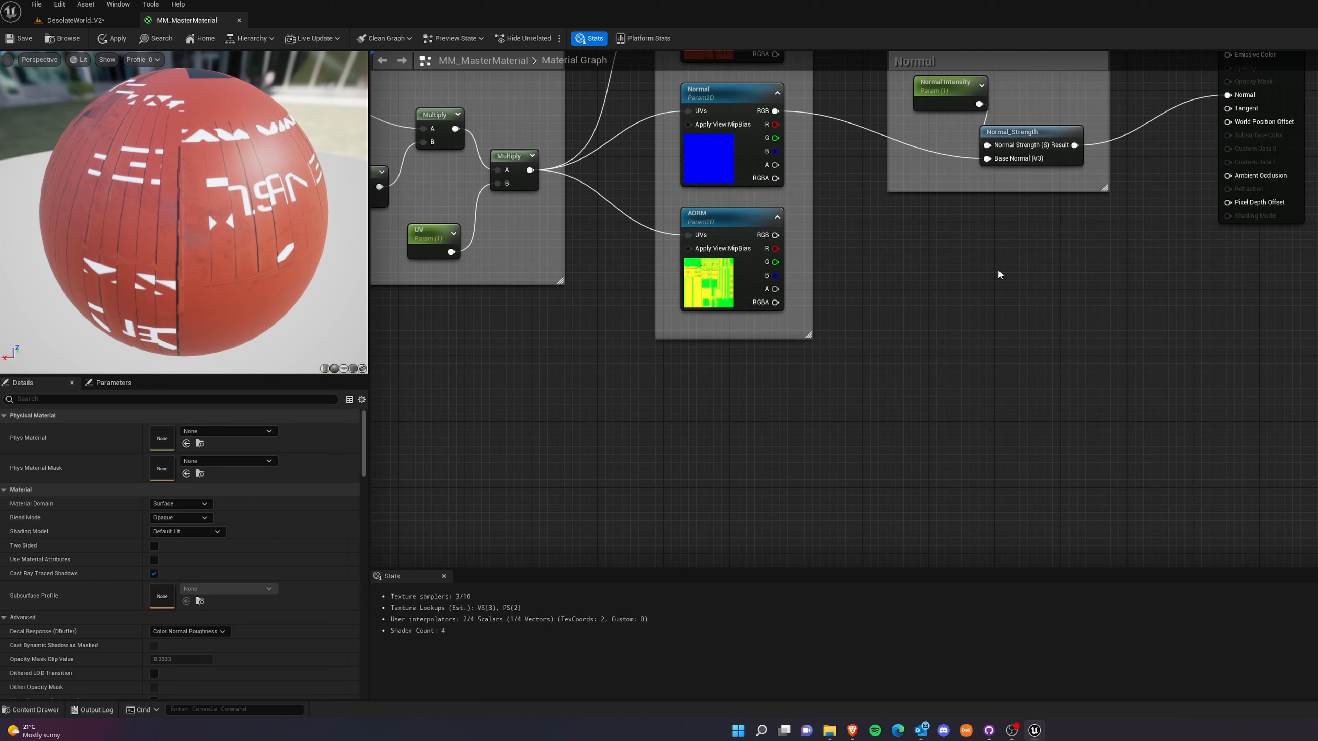
# Add a LinearInterpolate node and place it just below the Normal comment group.
pyautogui.rightClick(1060, 305)
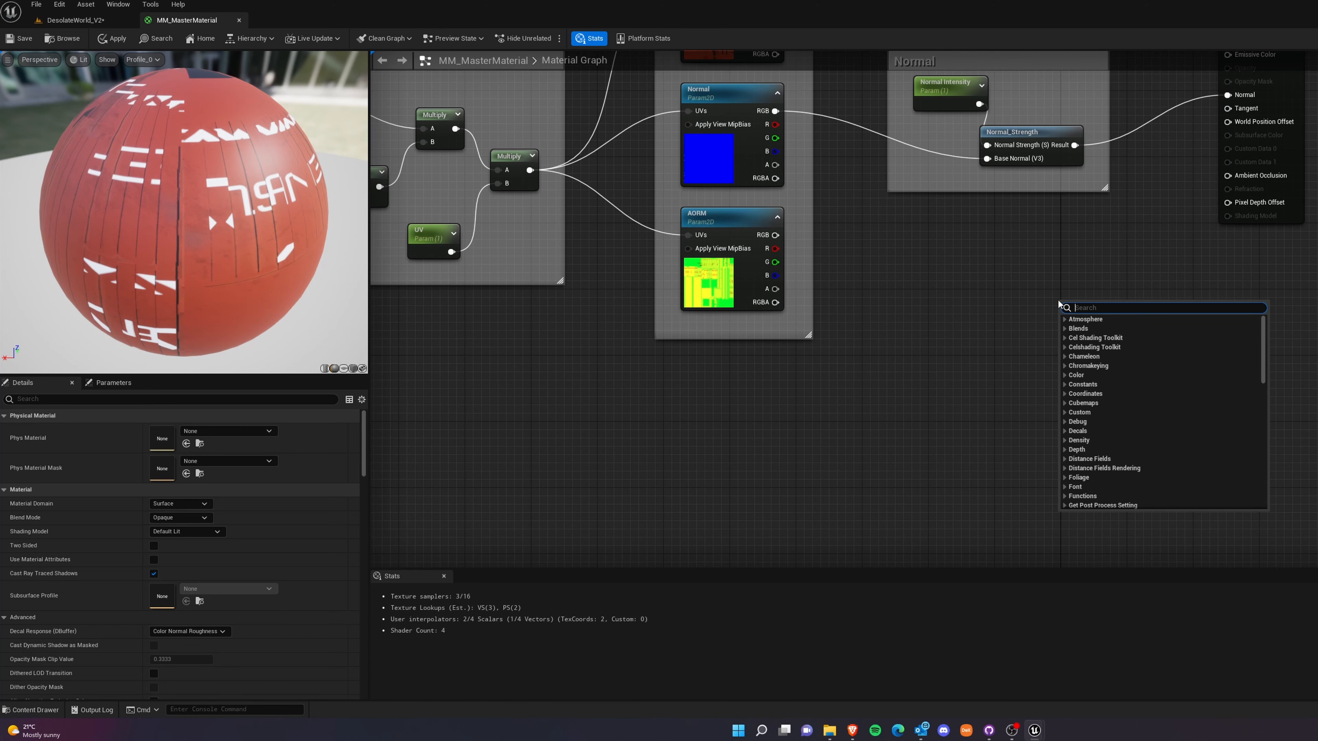
pyautogui.write('linear')
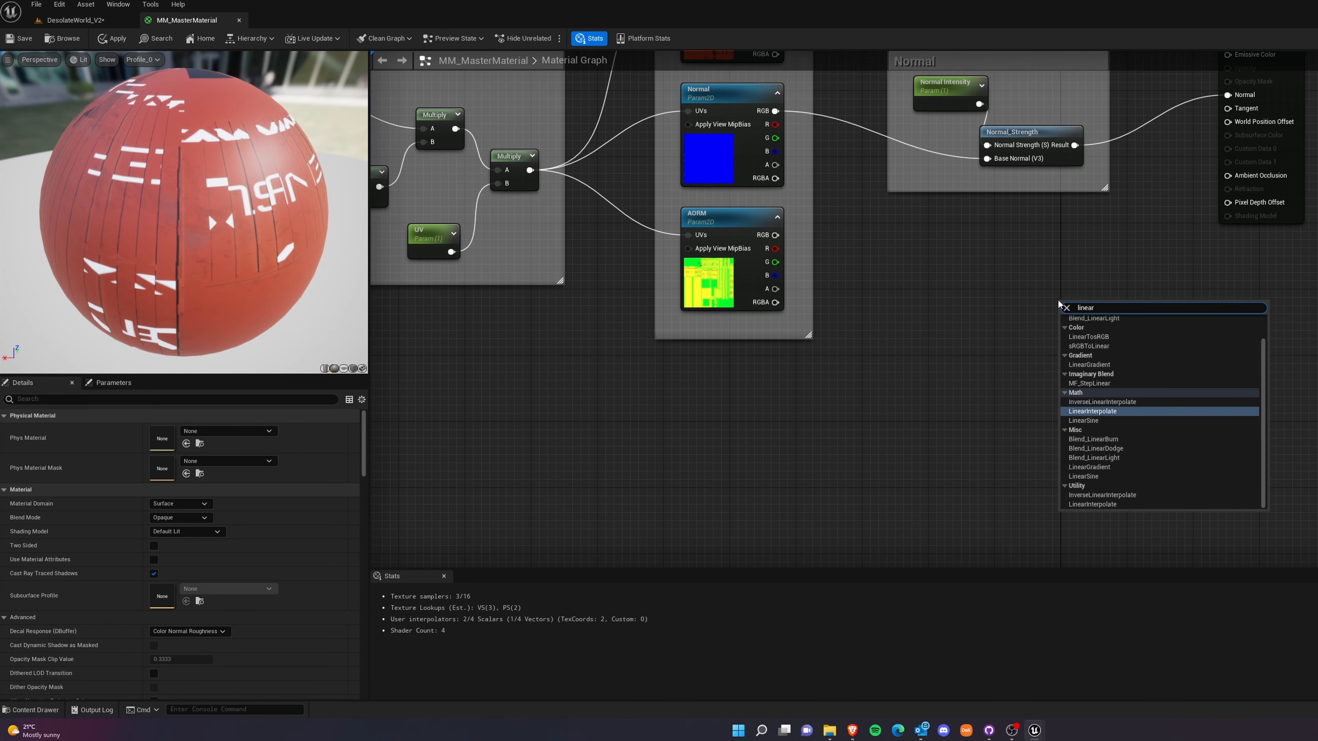
pyautogui.press('Return')
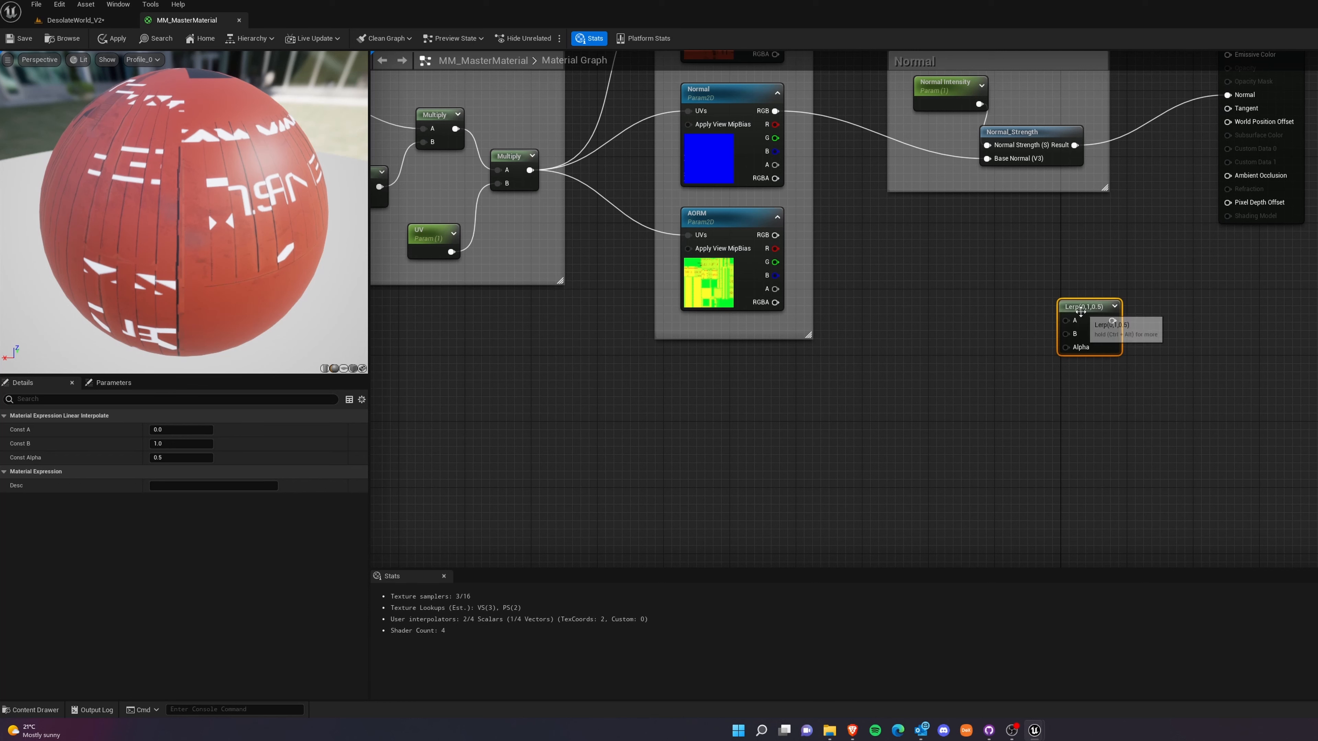
pyautogui.moveTo(1081, 311); pyautogui.dragTo(1034, 261)
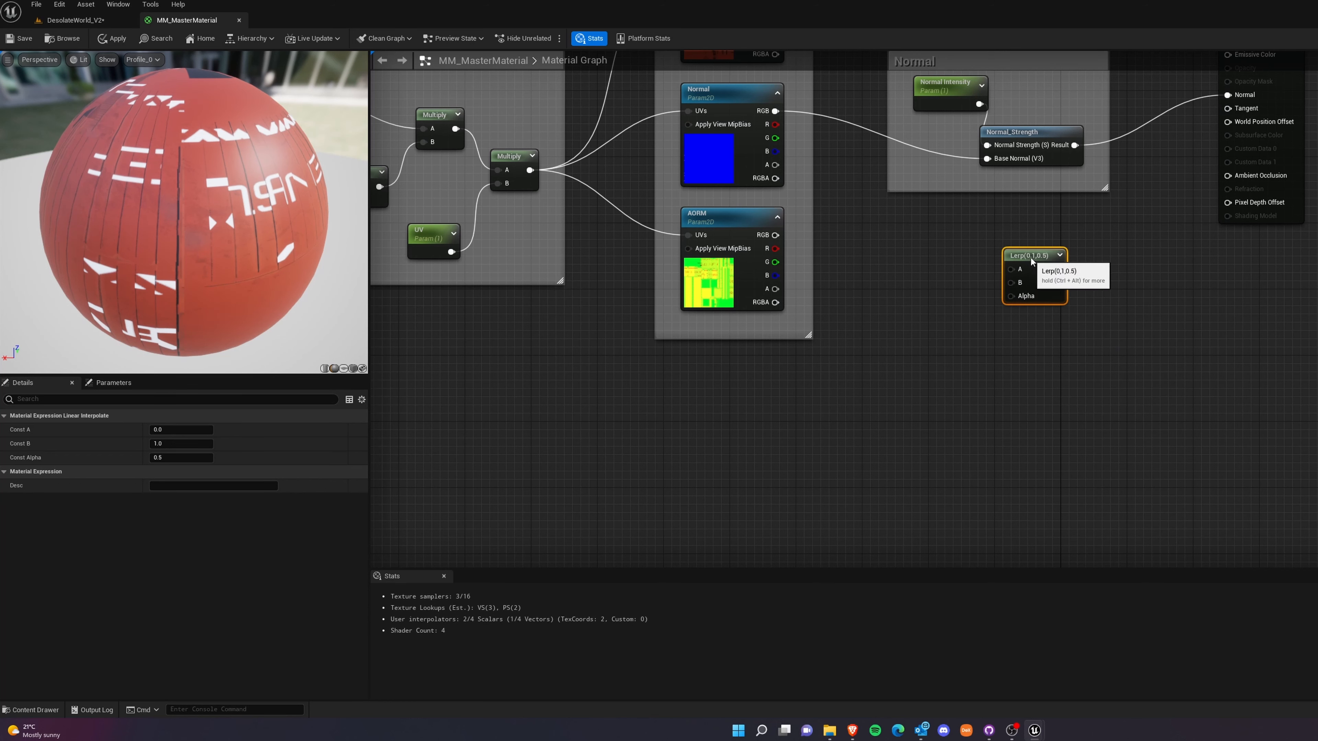
# Add a scalar parameter named AO Intensity below and beside the unconnected Lerp node.
pyautogui.rightClick(950, 377)
pyautogui.click(922, 397)
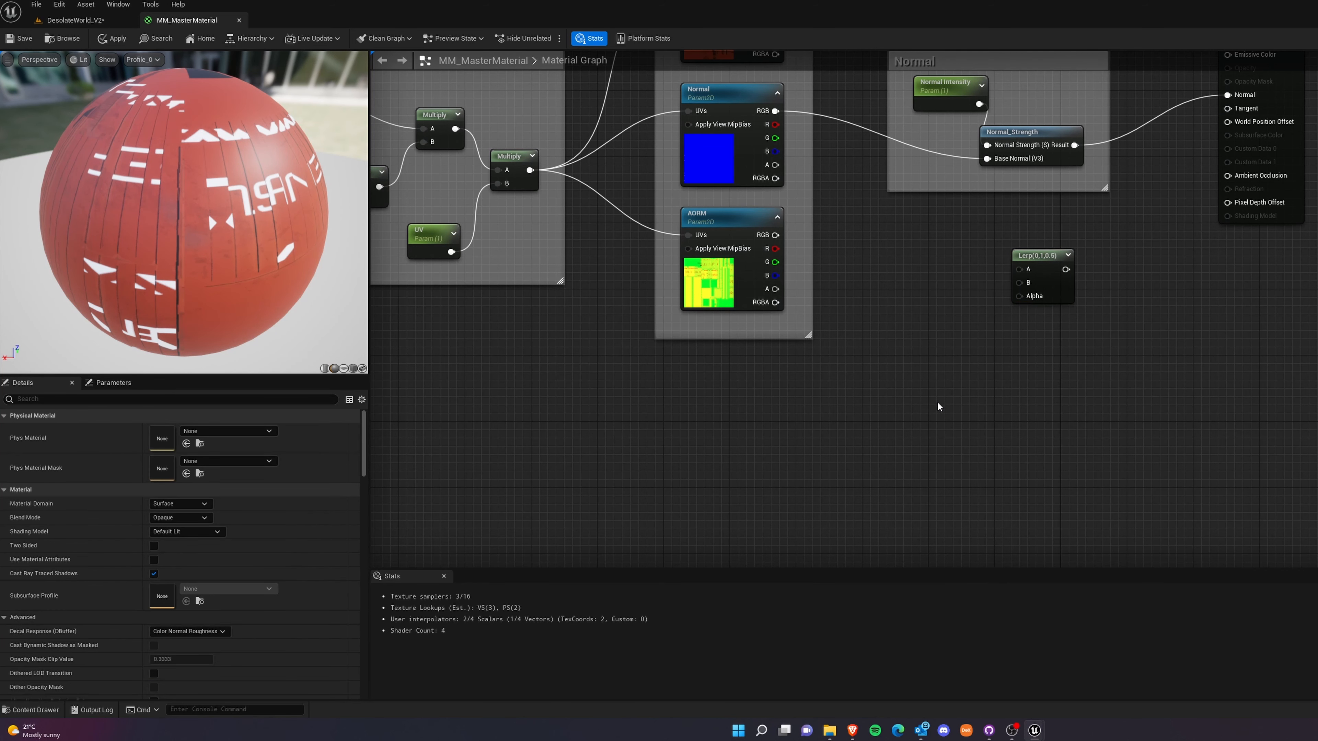
pyautogui.click(947, 374)
pyautogui.rightClick(957, 378)
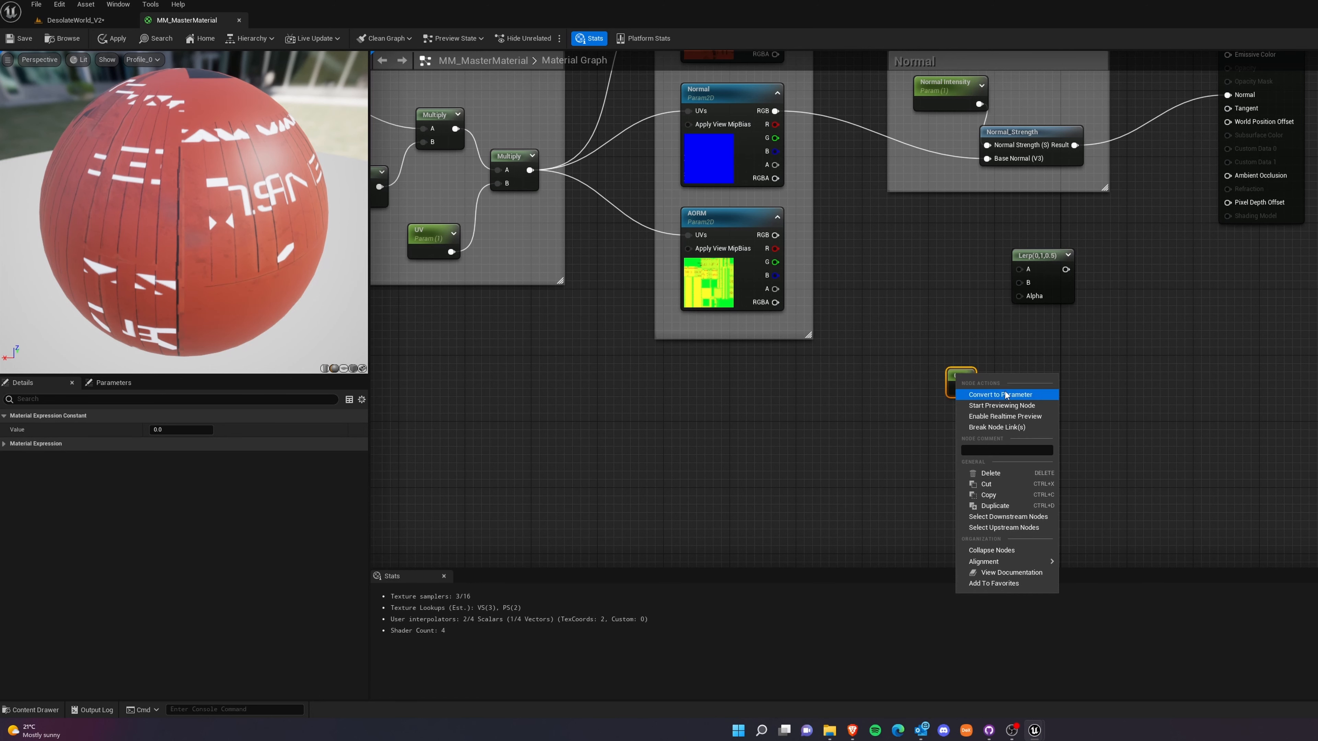
pyautogui.click(1000, 395)
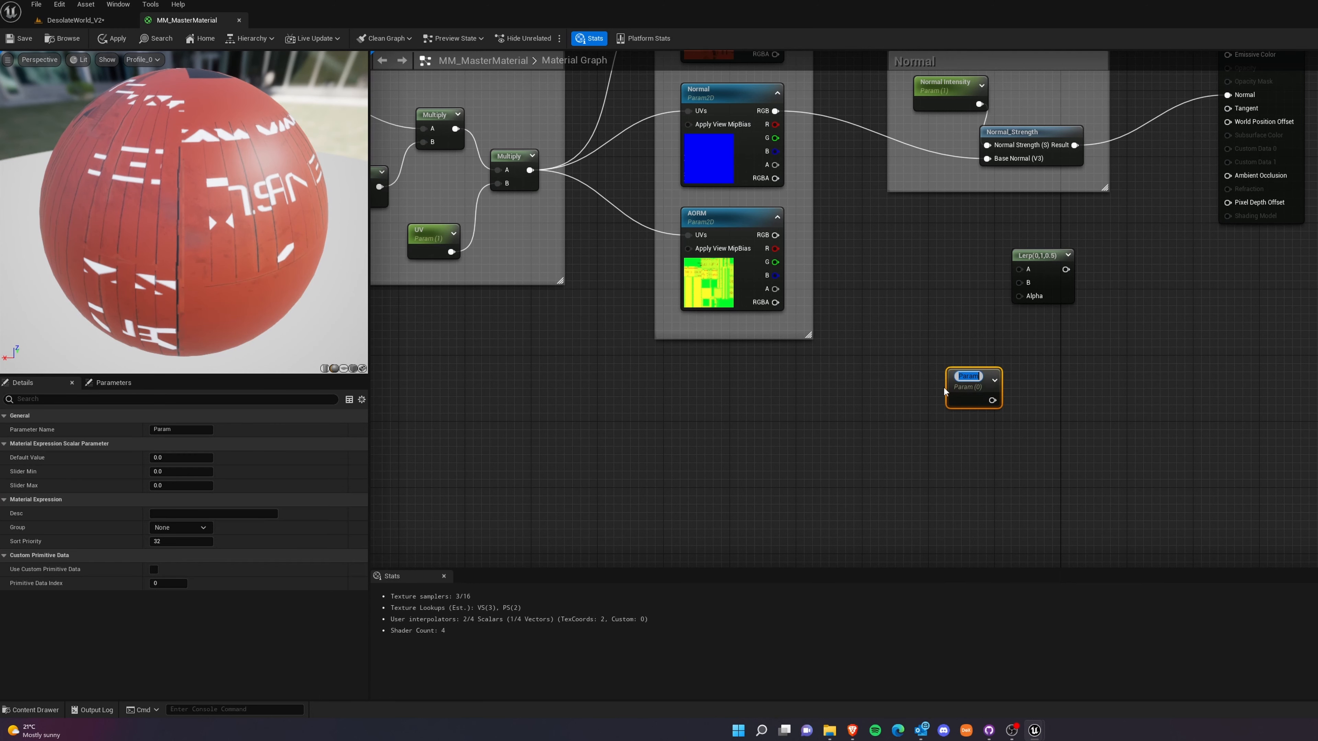
pyautogui.click(177, 431)
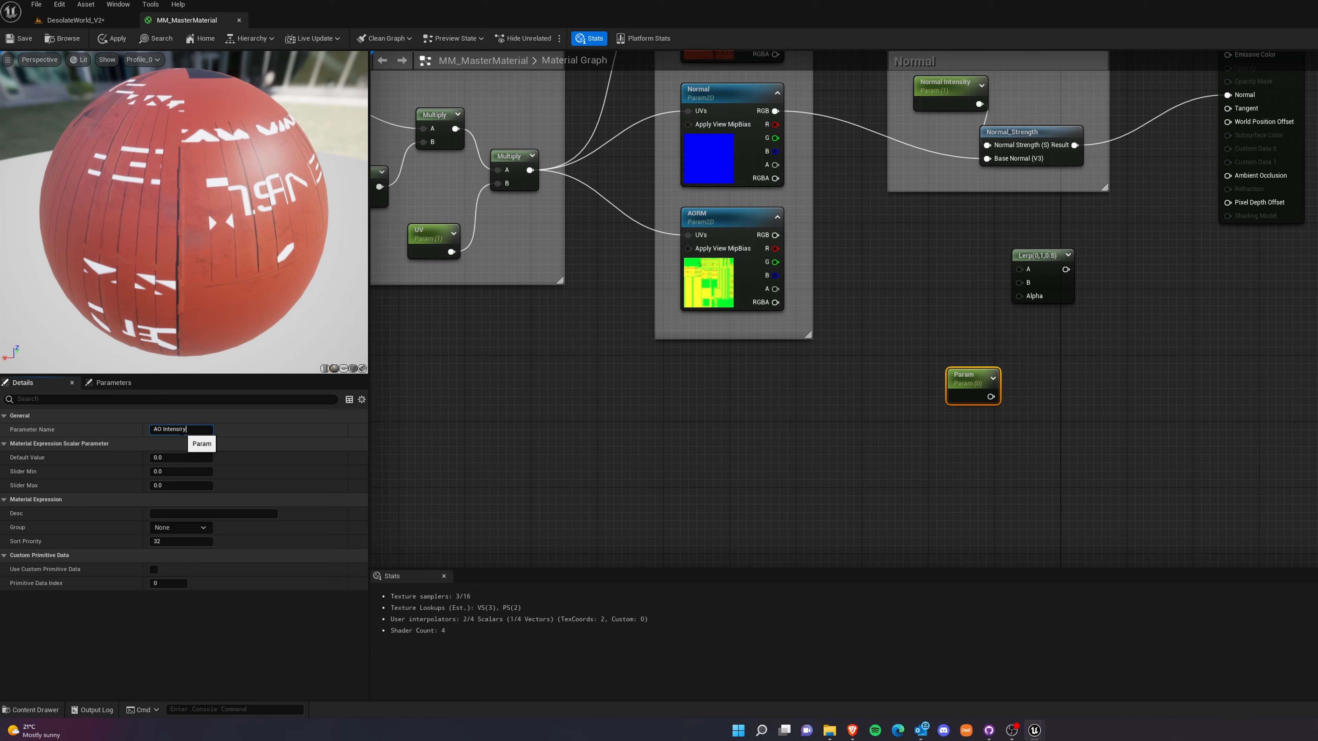
pyautogui.click(419, 425)
# Connect AO Intensity to the Lerp node's Alpha and the AORM texture's RGB to its B input.
pyautogui.moveTo(964, 374); pyautogui.dragTo(1019, 296)
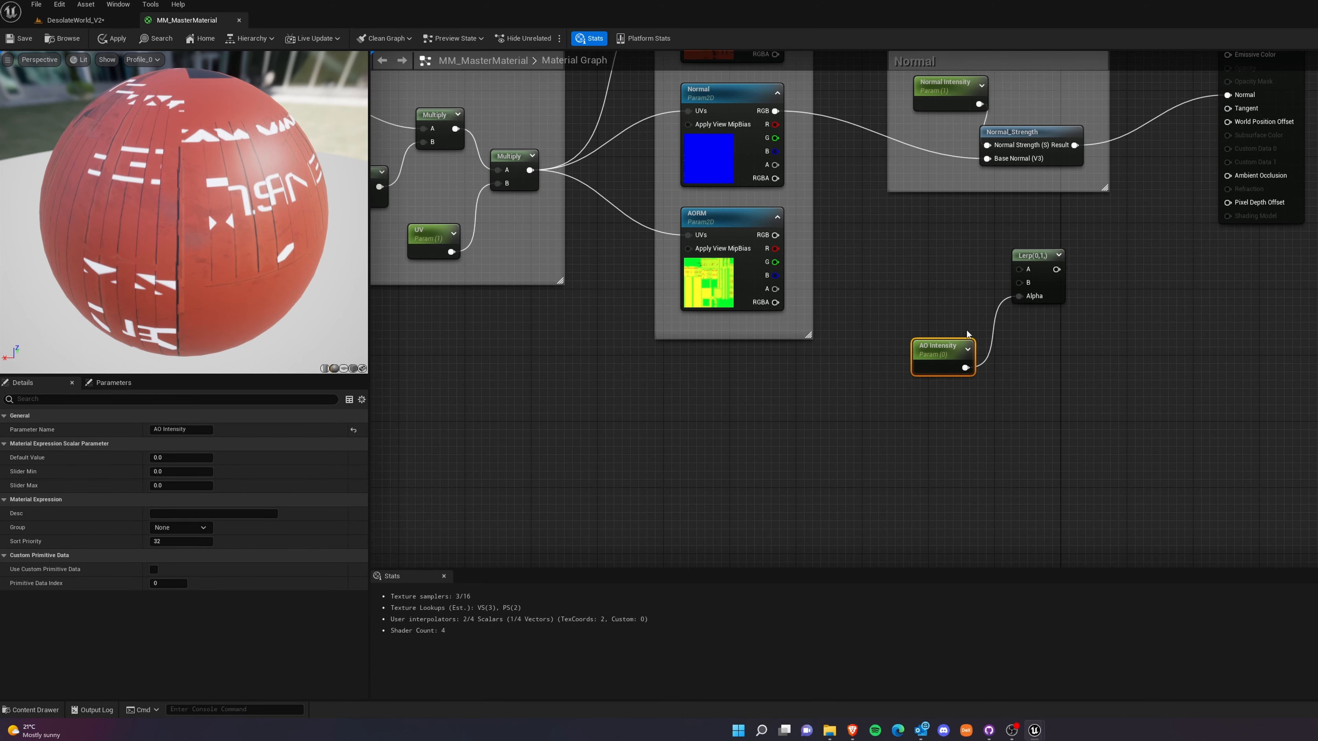
pyautogui.moveTo(775, 234); pyautogui.dragTo(1019, 283)
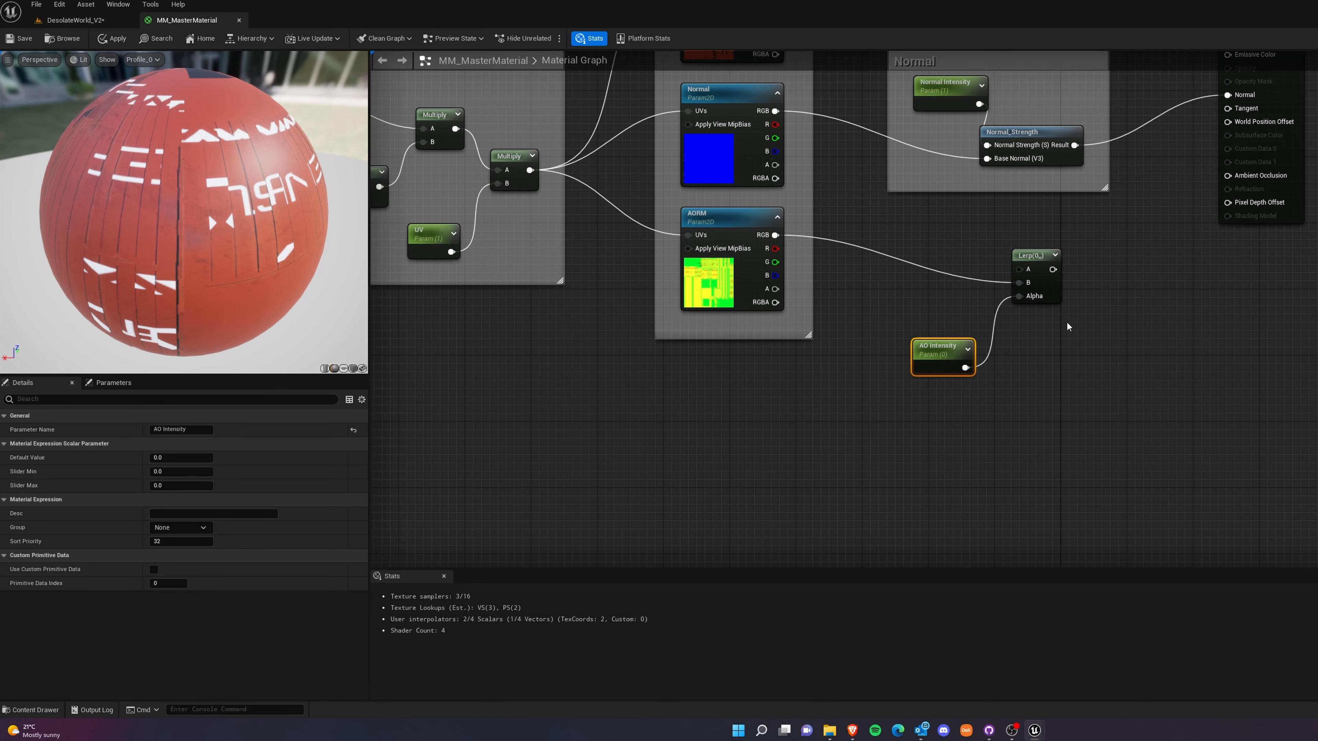
pyautogui.click(1016, 254)
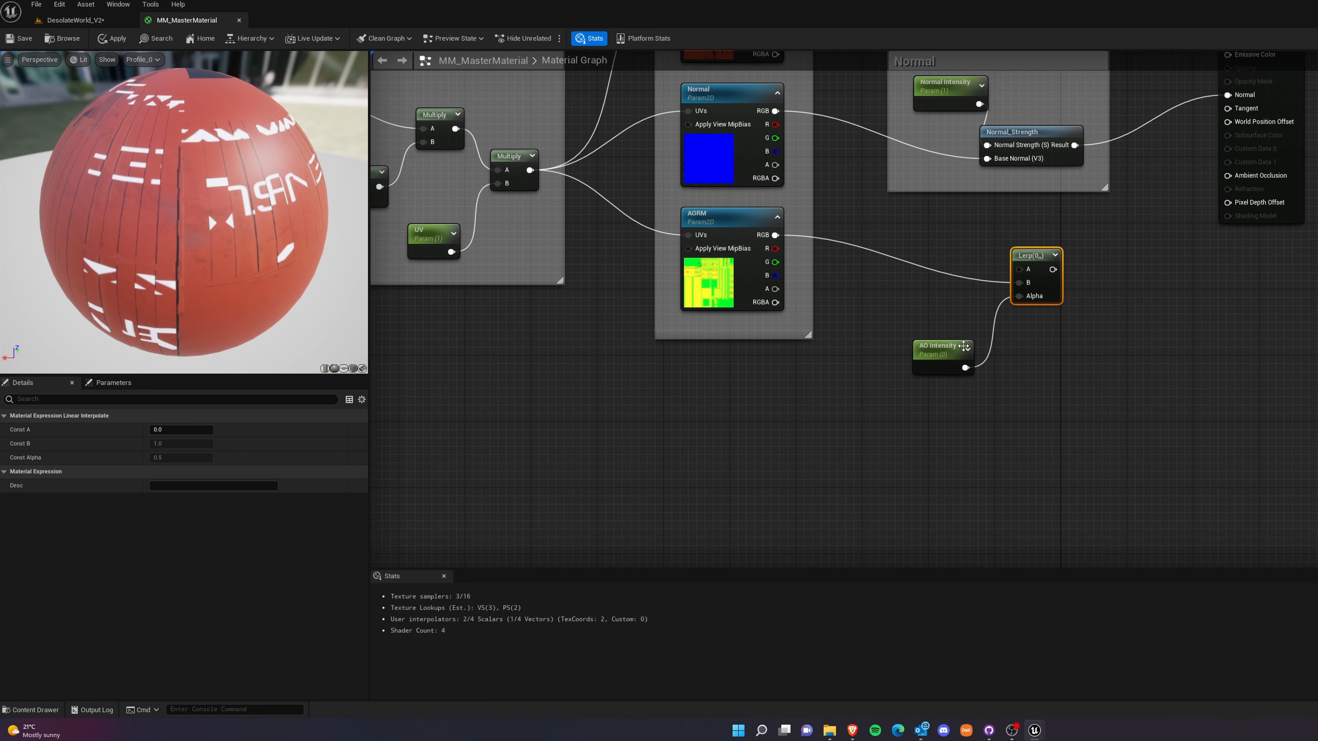
# Set the default value of the AO Intensity parameter to 1.
pyautogui.click(963, 346)
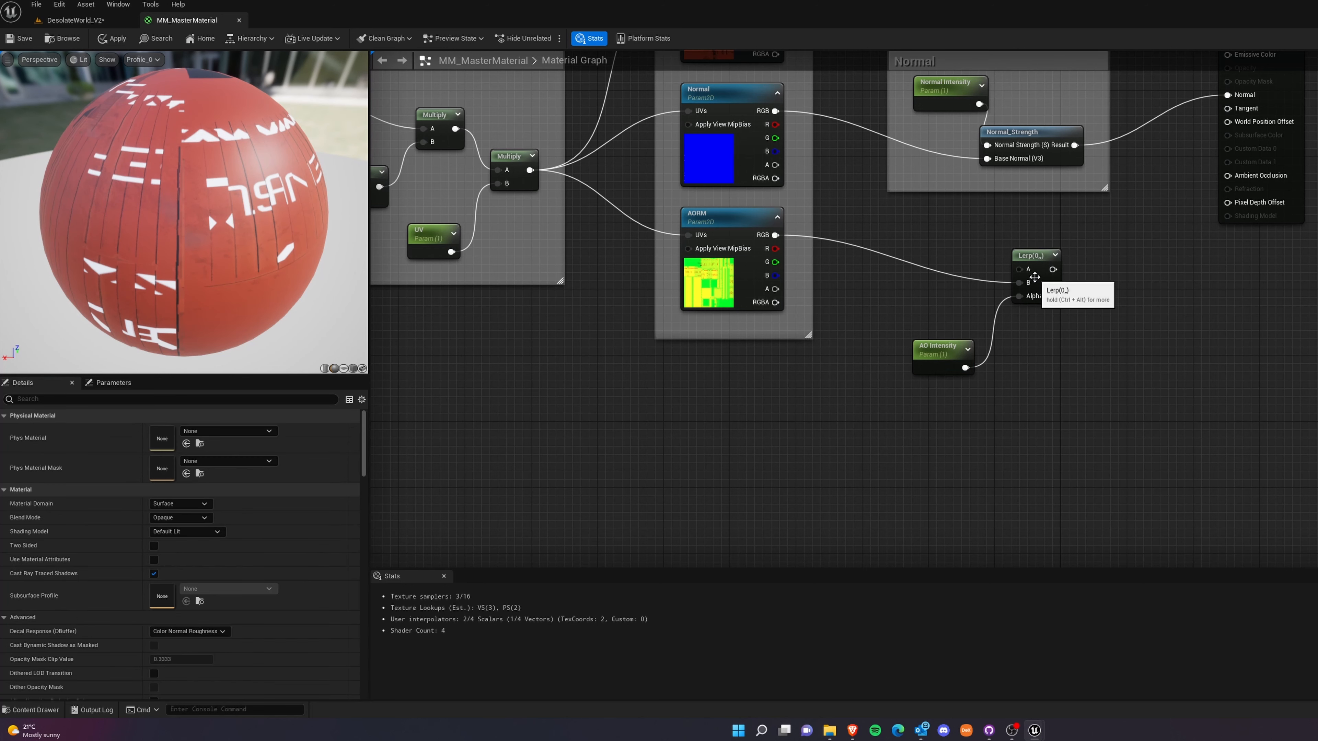
pyautogui.click(1035, 275)
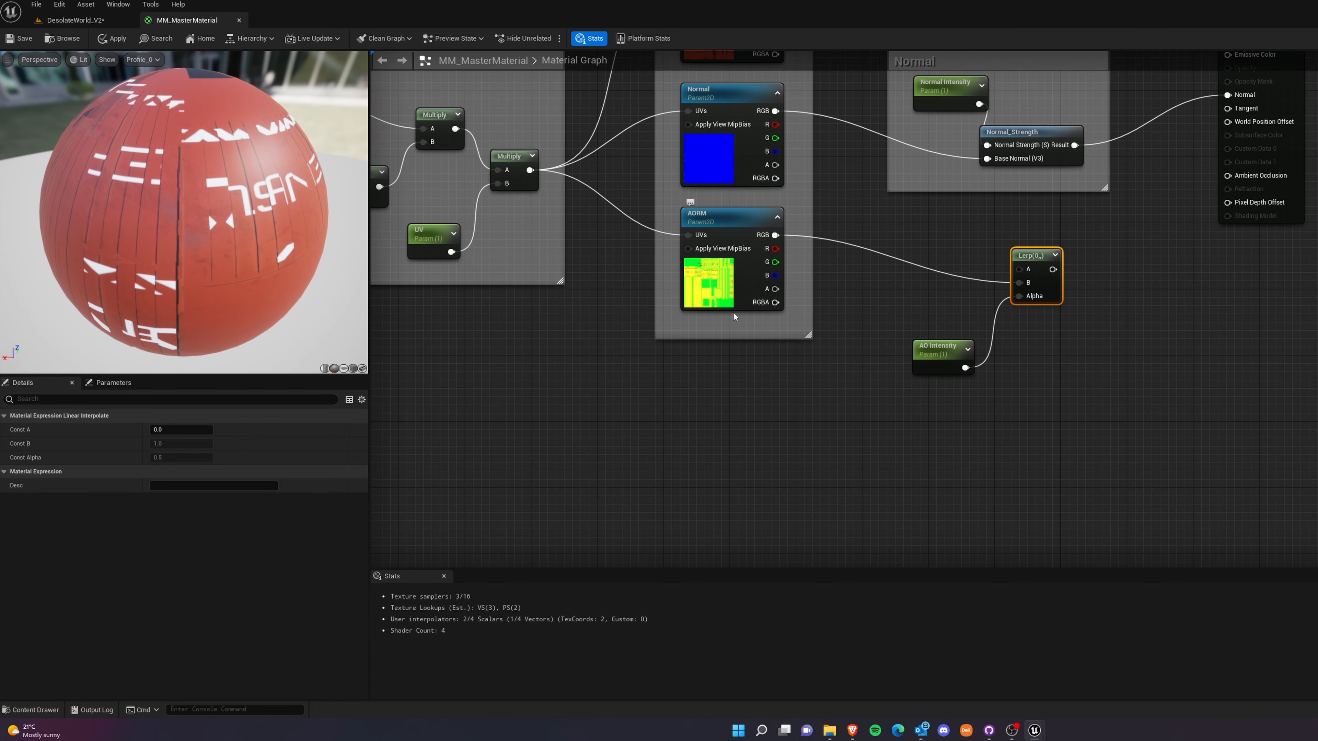
pyautogui.click(941, 415)
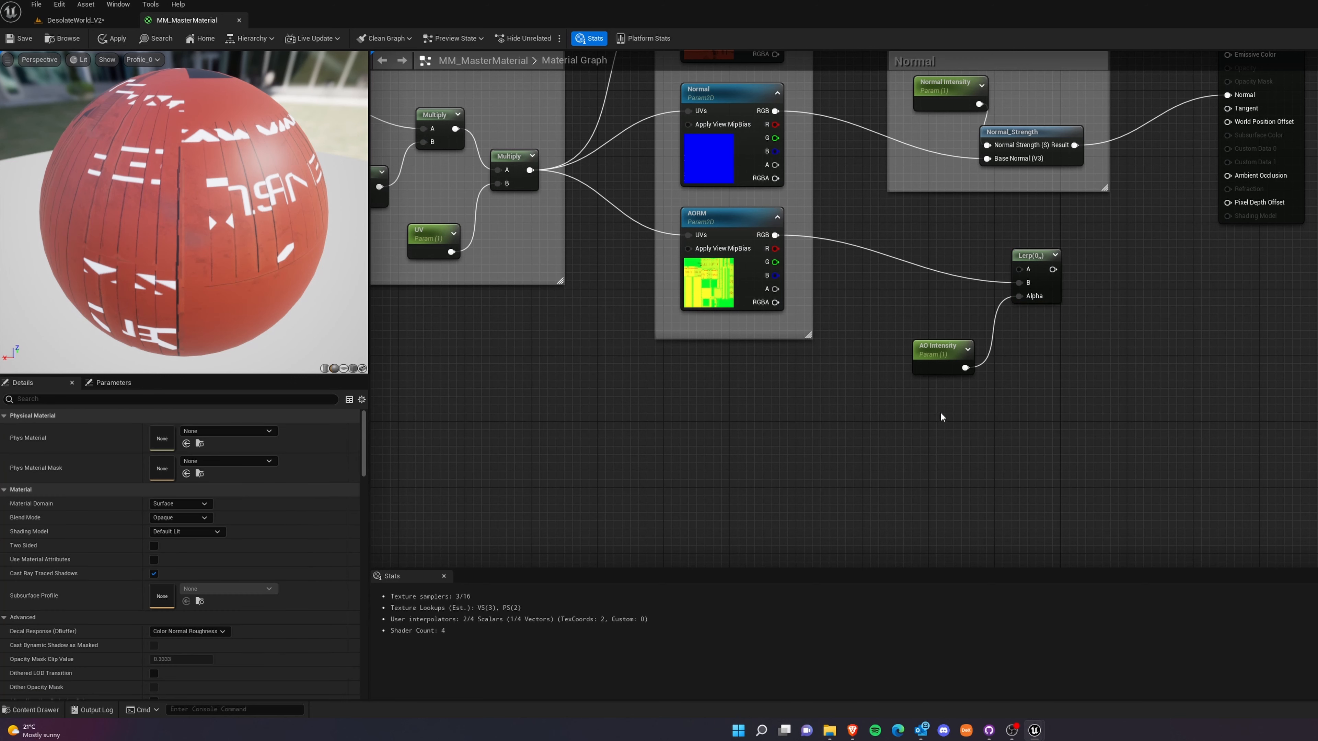
# Set the Lerp node's Const A to 1 and connect its output to the material's Ambient Occlusion input.
pyautogui.click(1030, 273)
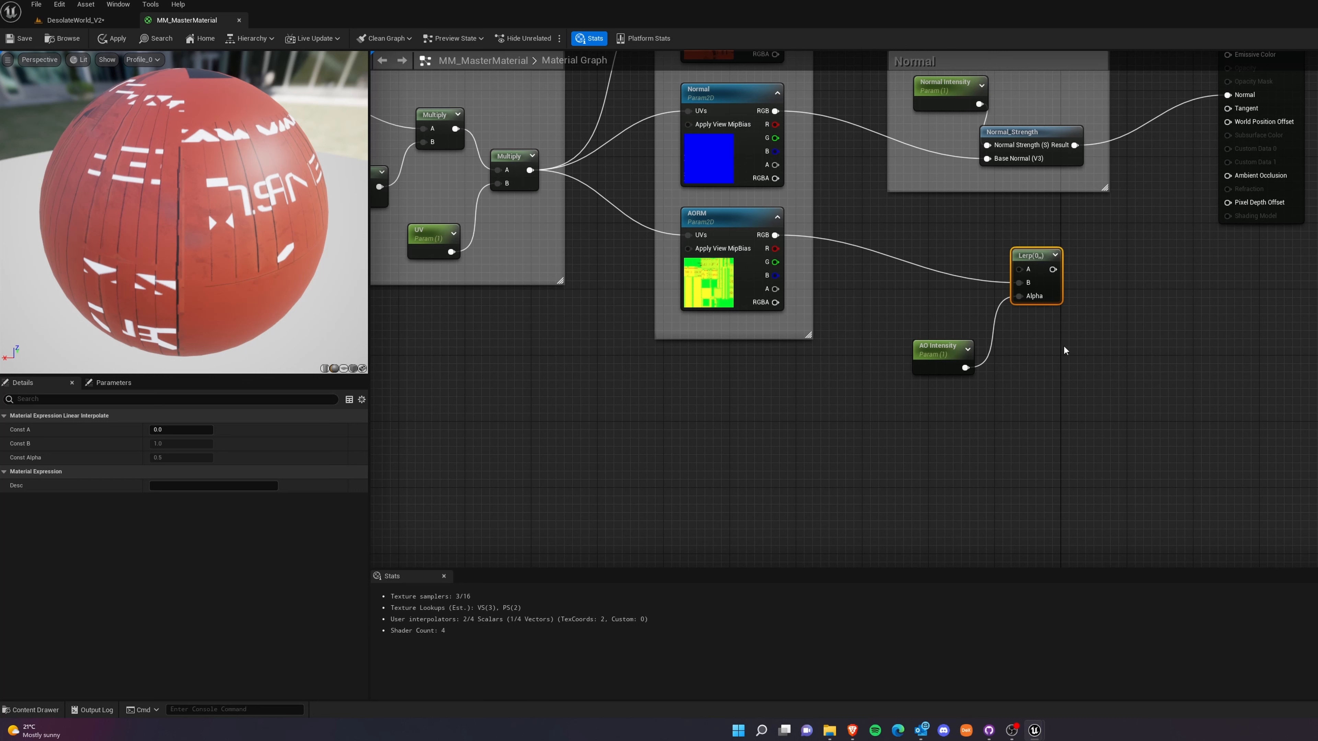
pyautogui.click(1143, 413)
pyautogui.click(1033, 257)
pyautogui.click(177, 428)
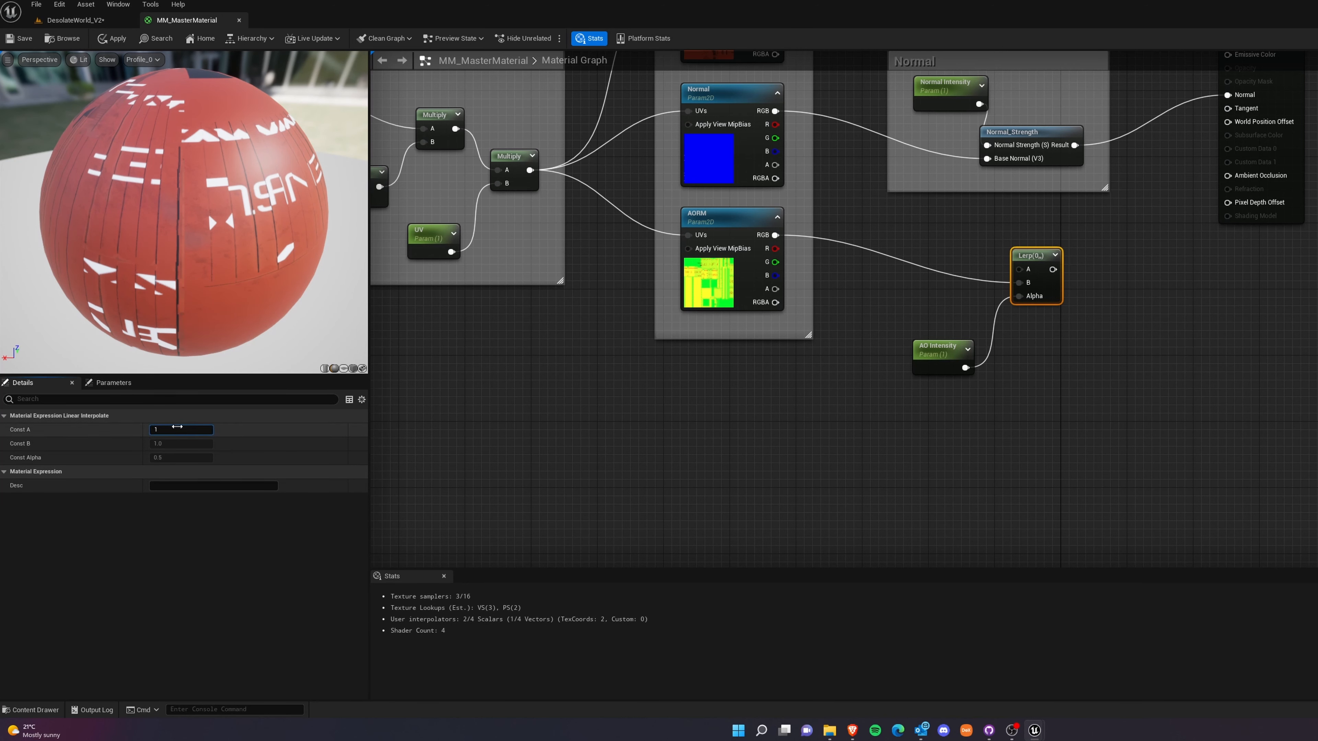
pyautogui.click(1053, 452)
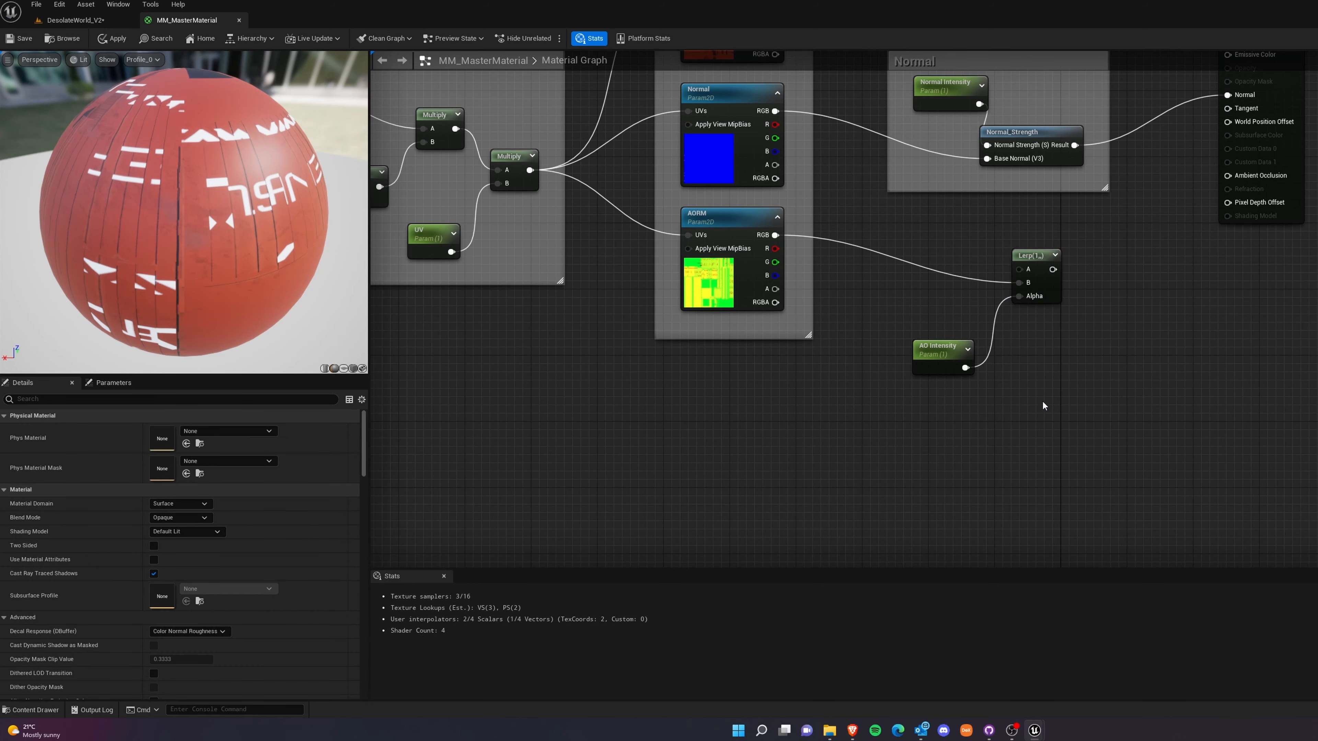
pyautogui.moveTo(1043, 406); pyautogui.dragTo(936, 500, button='right')
pyautogui.moveTo(945, 364); pyautogui.dragTo(1136, 275)
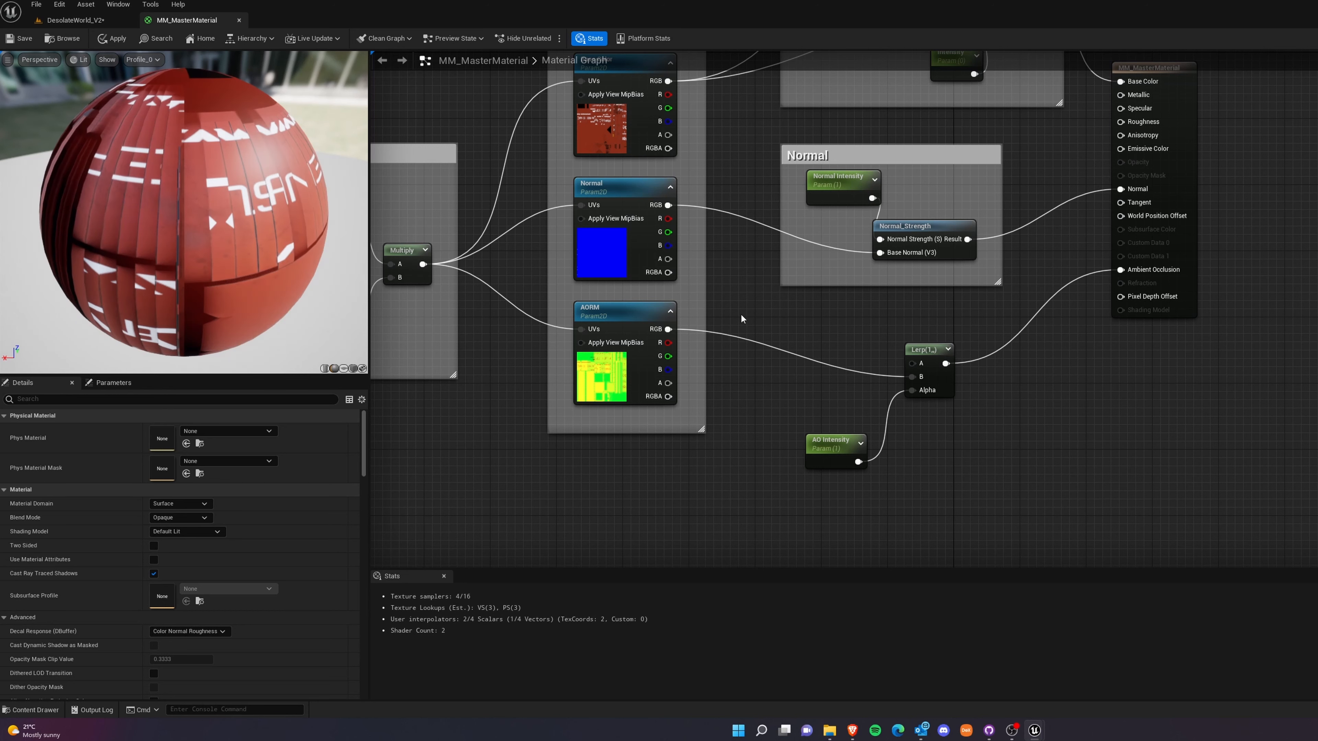
# Group AO Intensity and its Lerp node in a comment named AO.
pyautogui.moveTo(742, 317); pyautogui.dragTo(1053, 492)
pyautogui.press('c')
pyautogui.press('BackSpace')
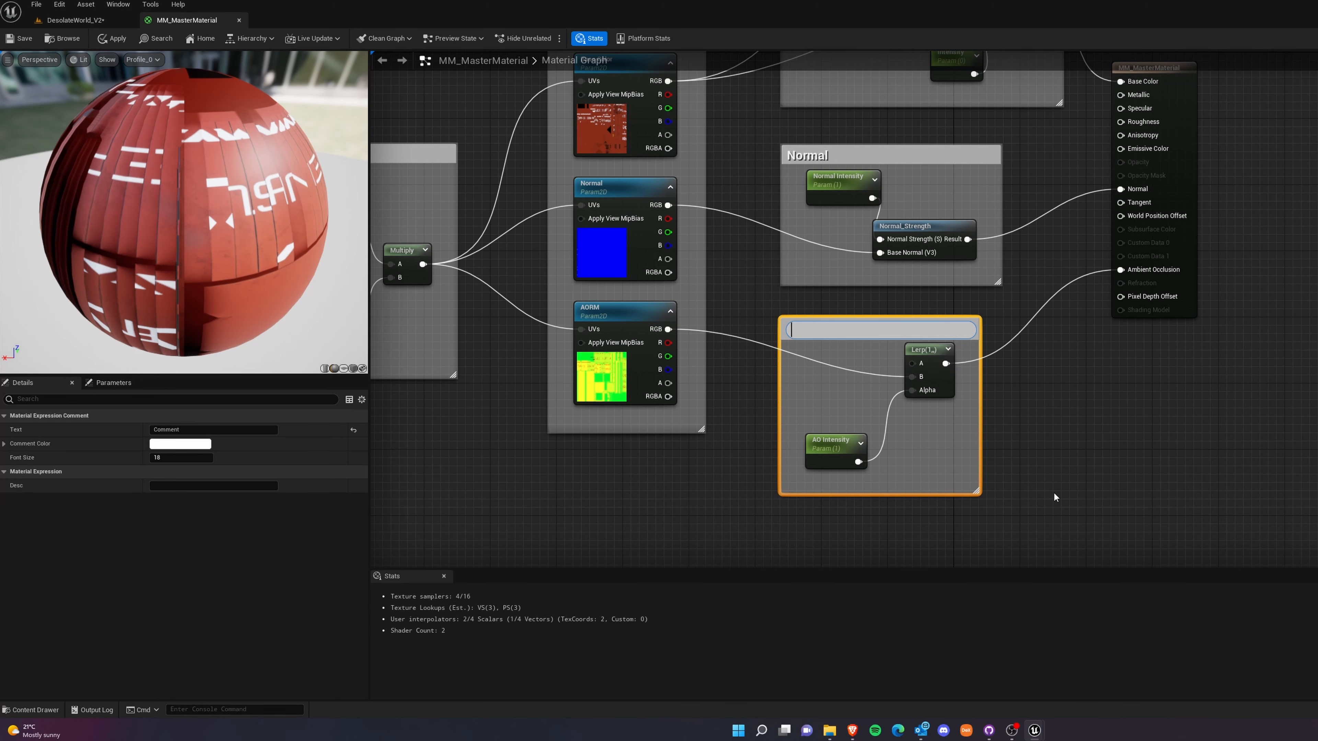
pyautogui.write('AO')
pyautogui.rightClick(1053, 491)
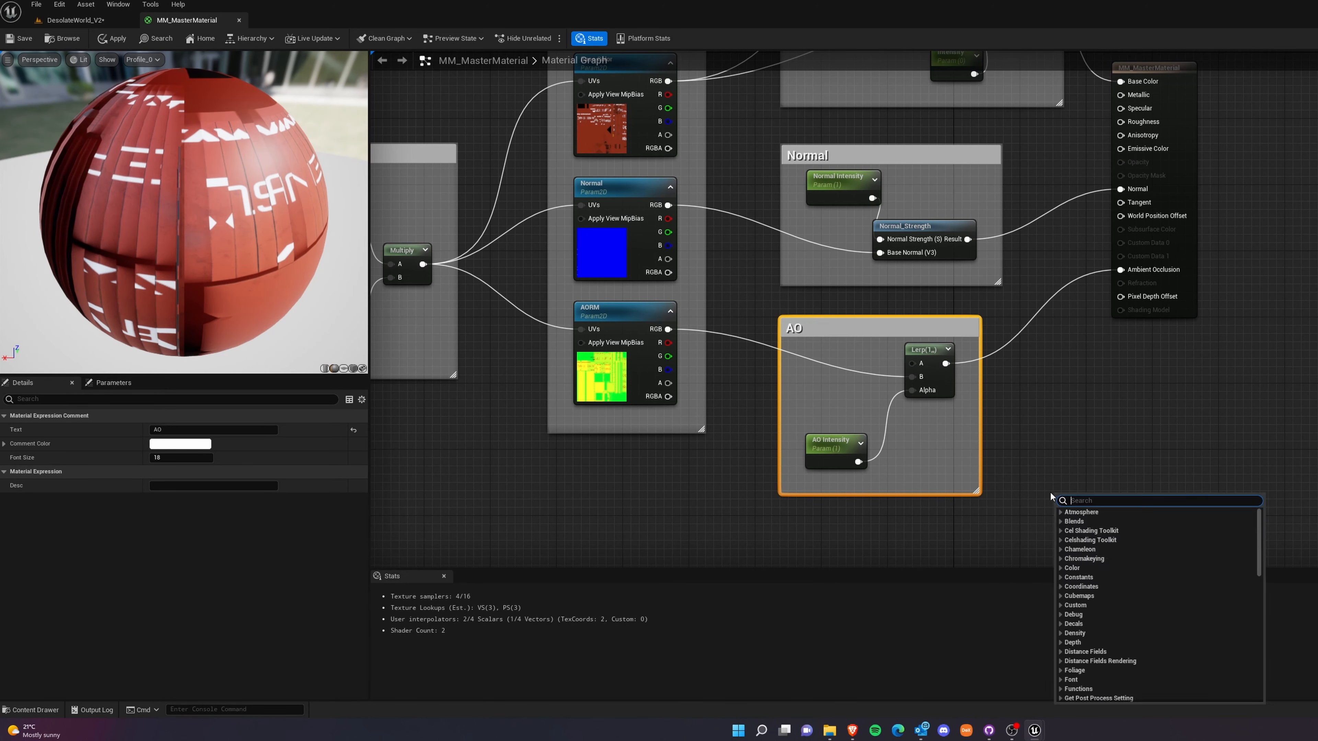
pyautogui.click(1112, 420)
# Make two copies of the AO group's Lerp node and space them out vertically below the group.
pyautogui.moveTo(1112, 474); pyautogui.dragTo(983, 361, button='right')
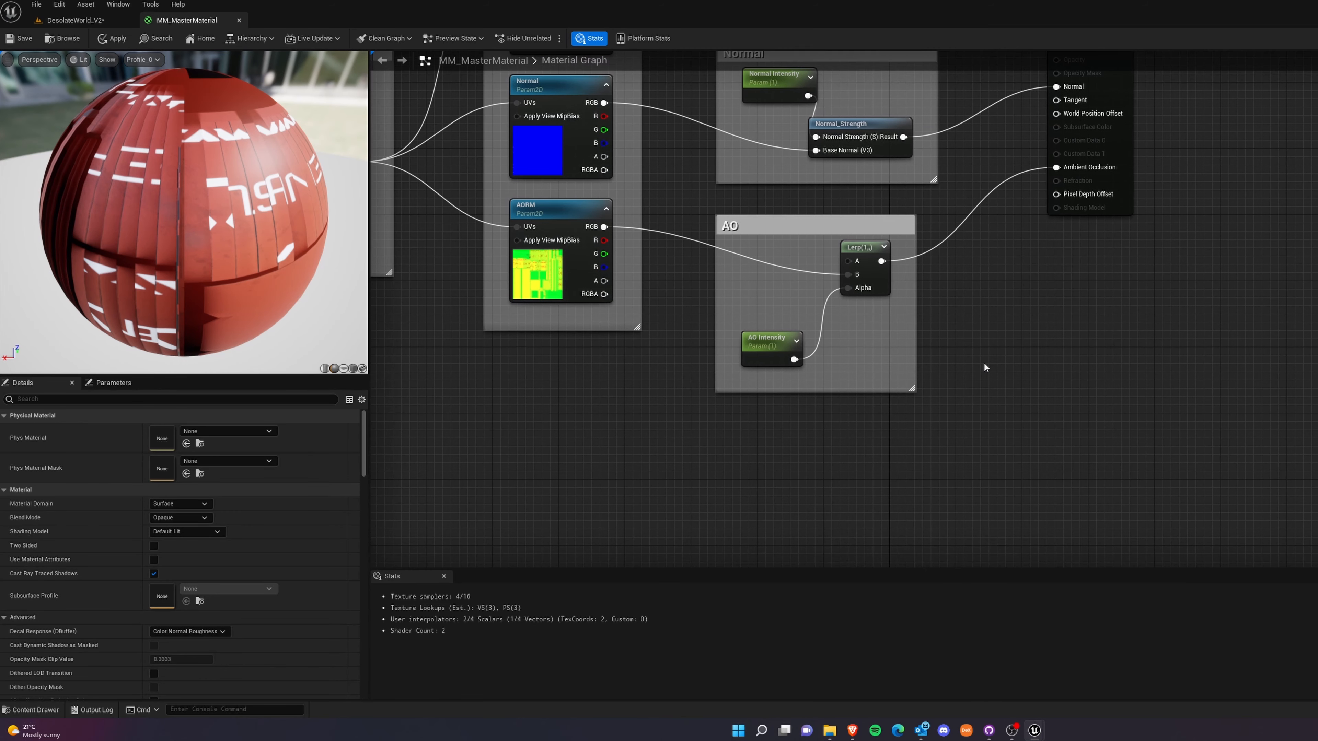
pyautogui.moveTo(167, 268); pyautogui.dragTo(312, 269)
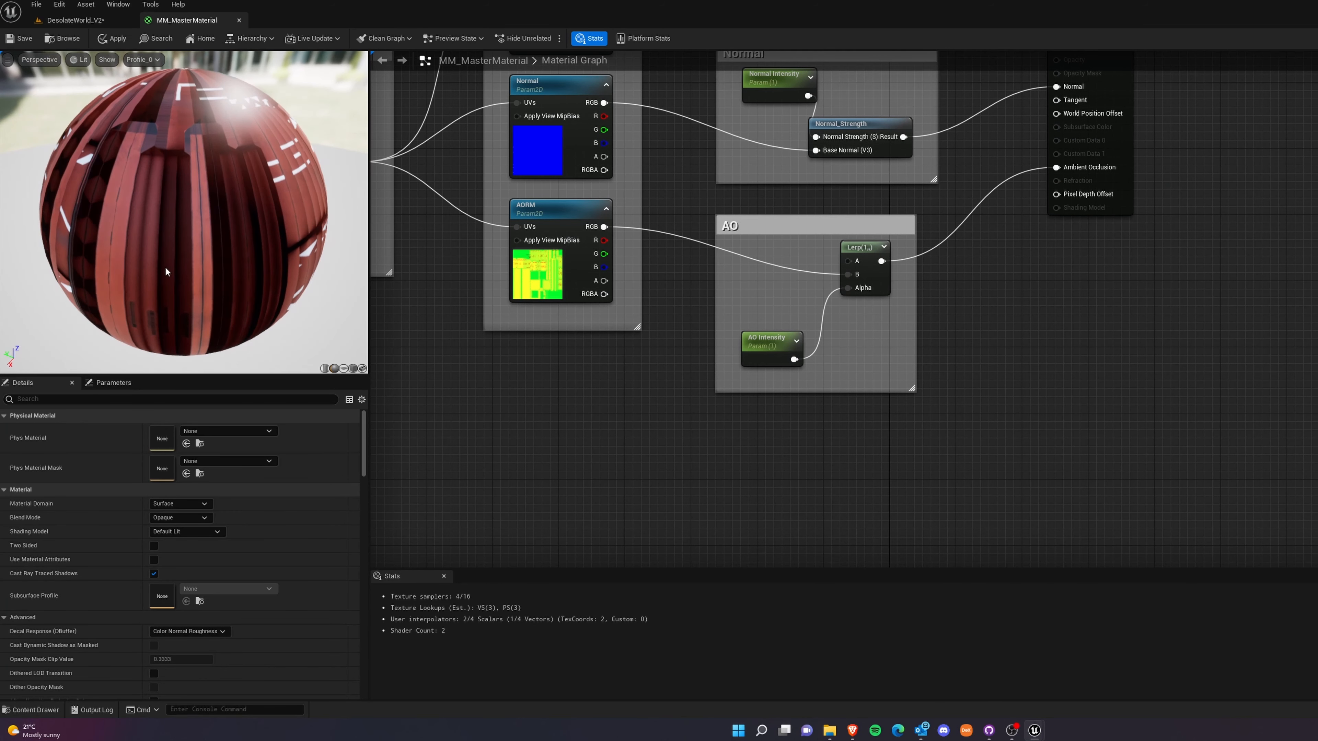
pyautogui.moveTo(249, 221); pyautogui.dragTo(80, 176)
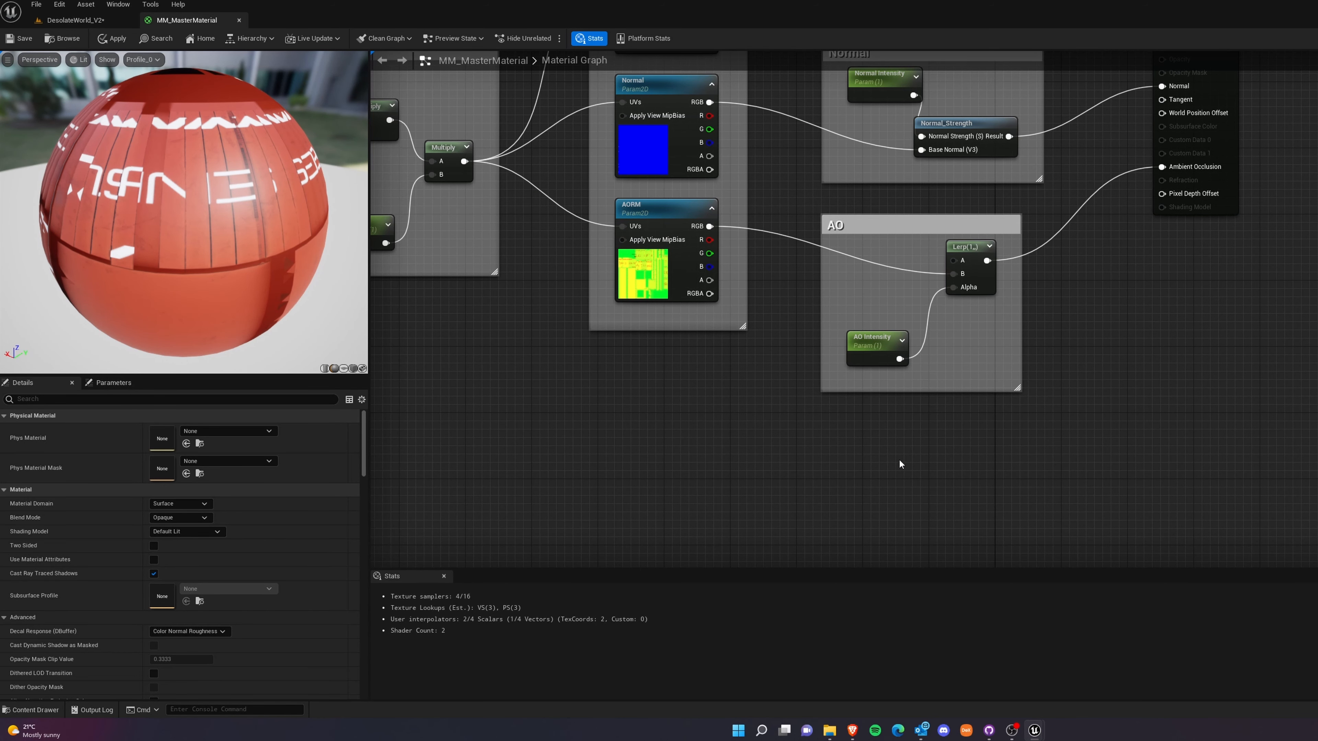
pyautogui.moveTo(939, 464); pyautogui.dragTo(905, 401, button='right')
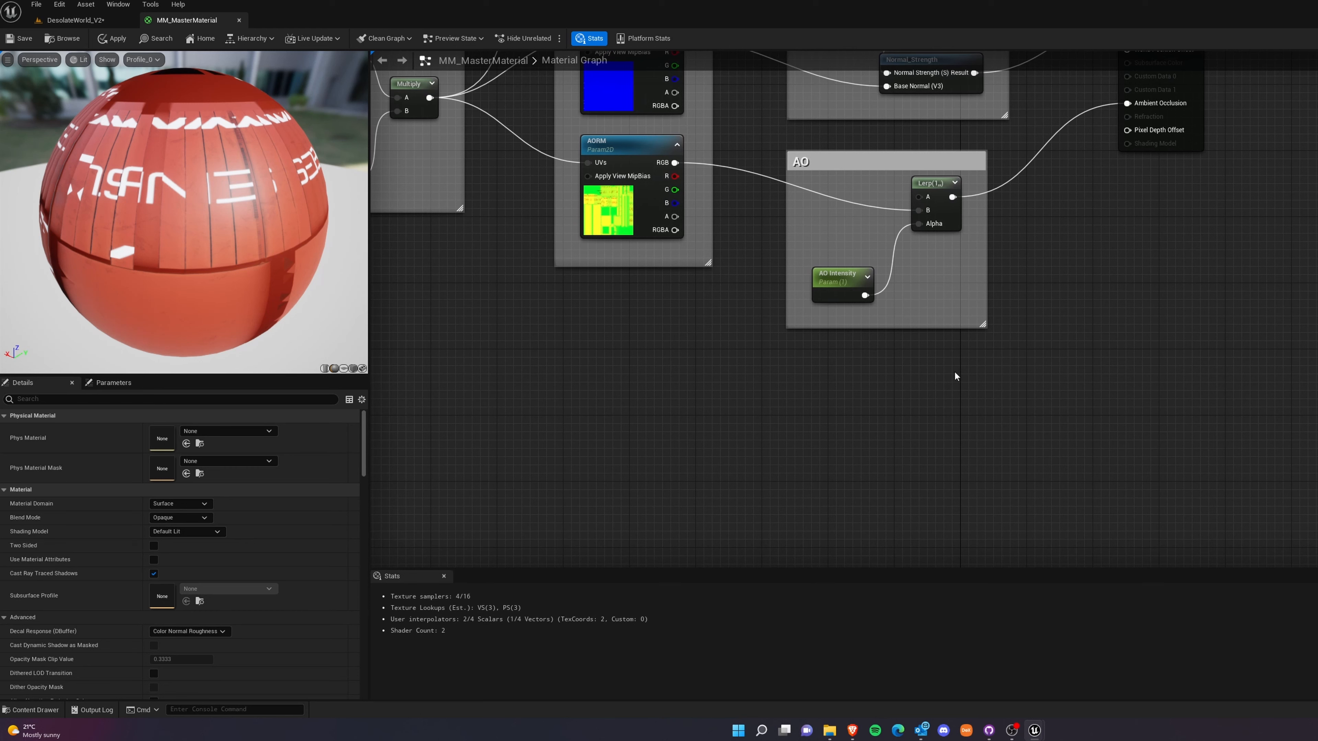
pyautogui.click(931, 215)
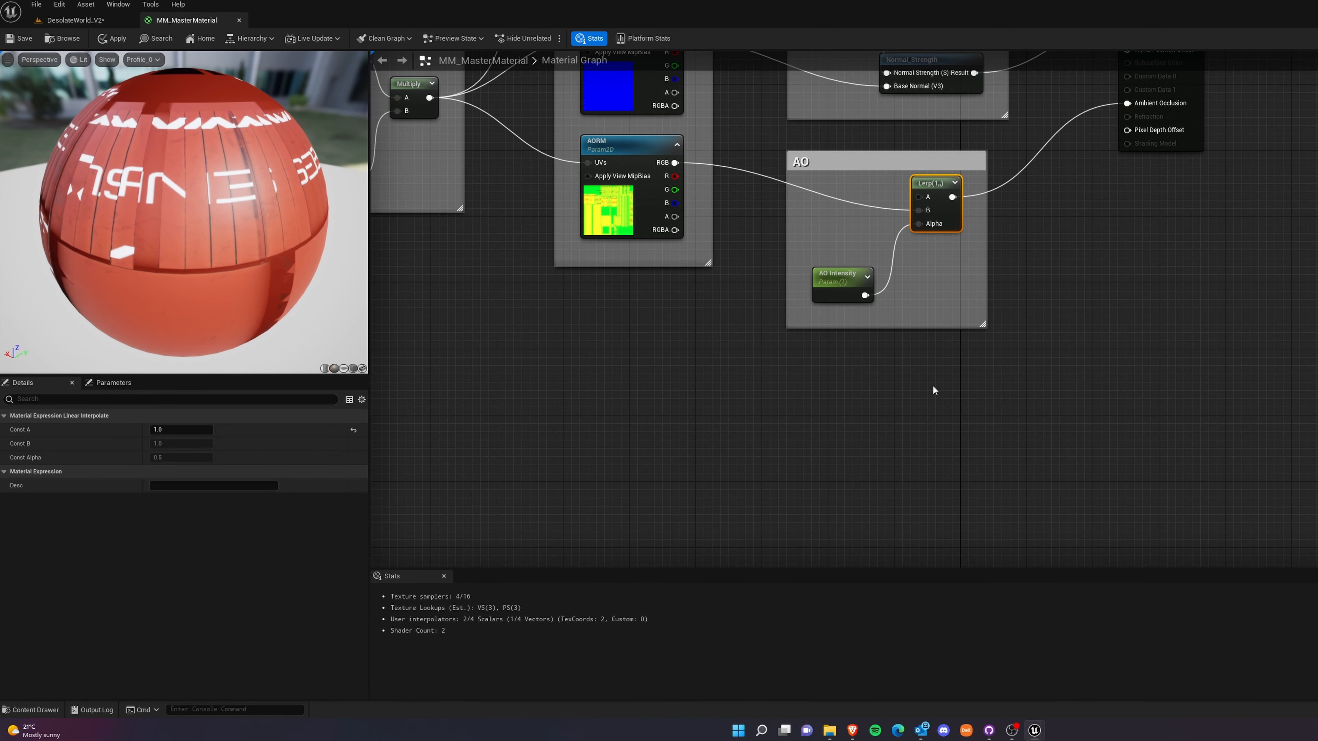
pyautogui.hotkey('ctrl', 'v')
pyautogui.hotkey('ctrl', 'v')
pyautogui.moveTo(958, 393); pyautogui.dragTo(943, 362)
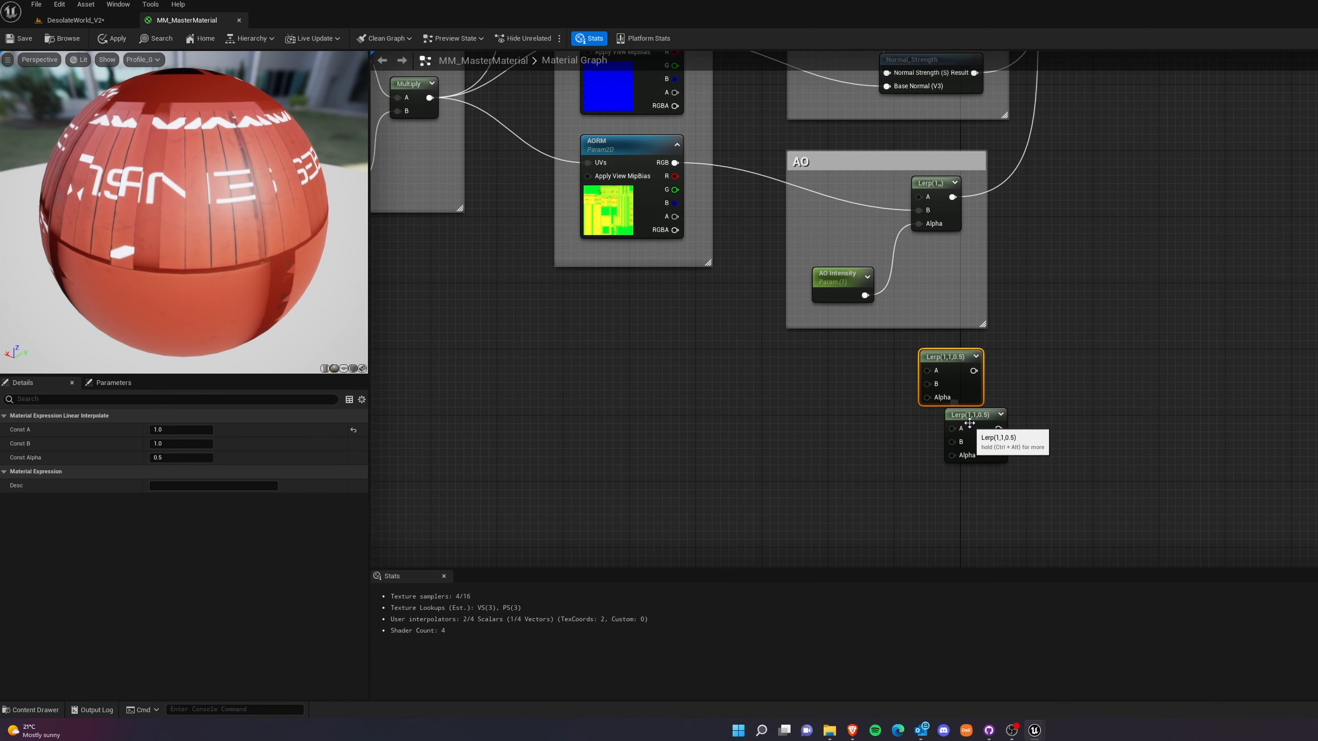
pyautogui.moveTo(965, 420); pyautogui.dragTo(941, 520)
# Add two constants beside the upper Lerp copy, one above the other, and convert both to parameters.
pyautogui.moveTo(984, 432); pyautogui.dragTo(1126, 280, button='right')
pyautogui.moveTo(1118, 353); pyautogui.dragTo(1128, 438, button='right')
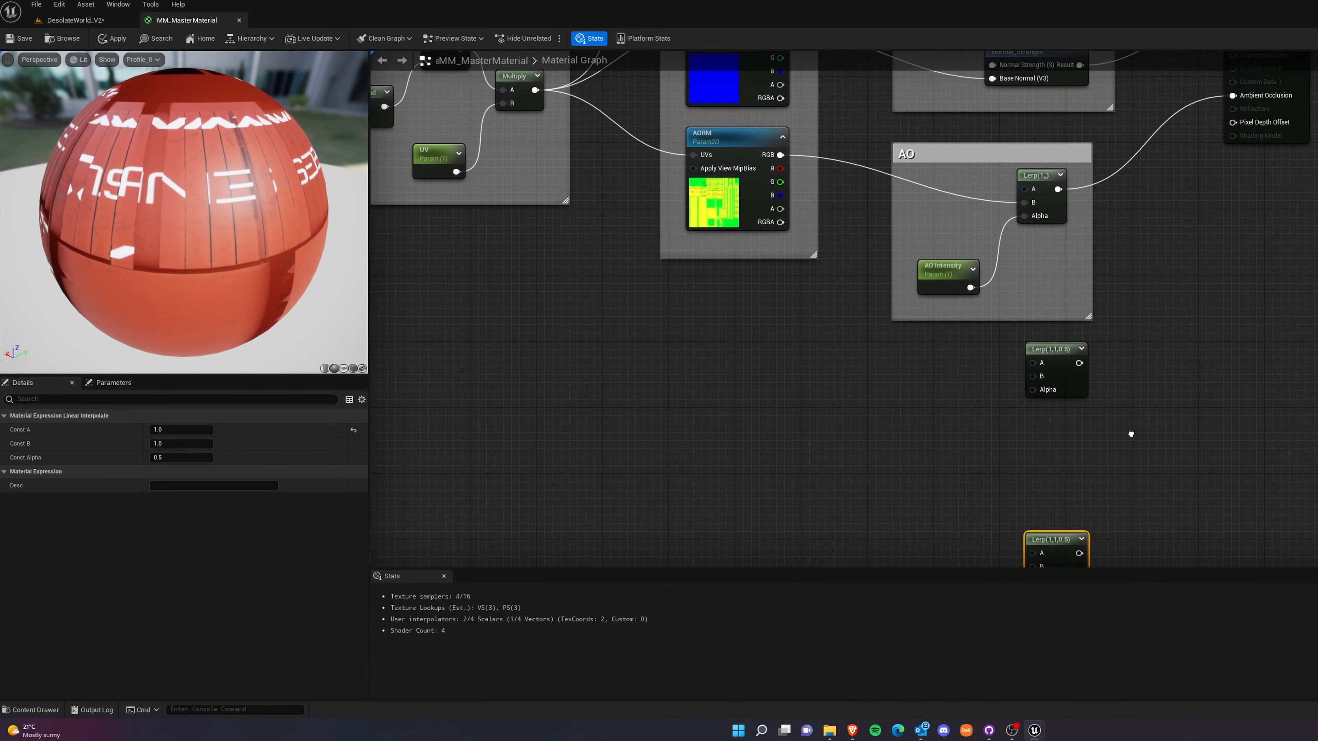
pyautogui.moveTo(1129, 387); pyautogui.dragTo(1168, 396, button='right')
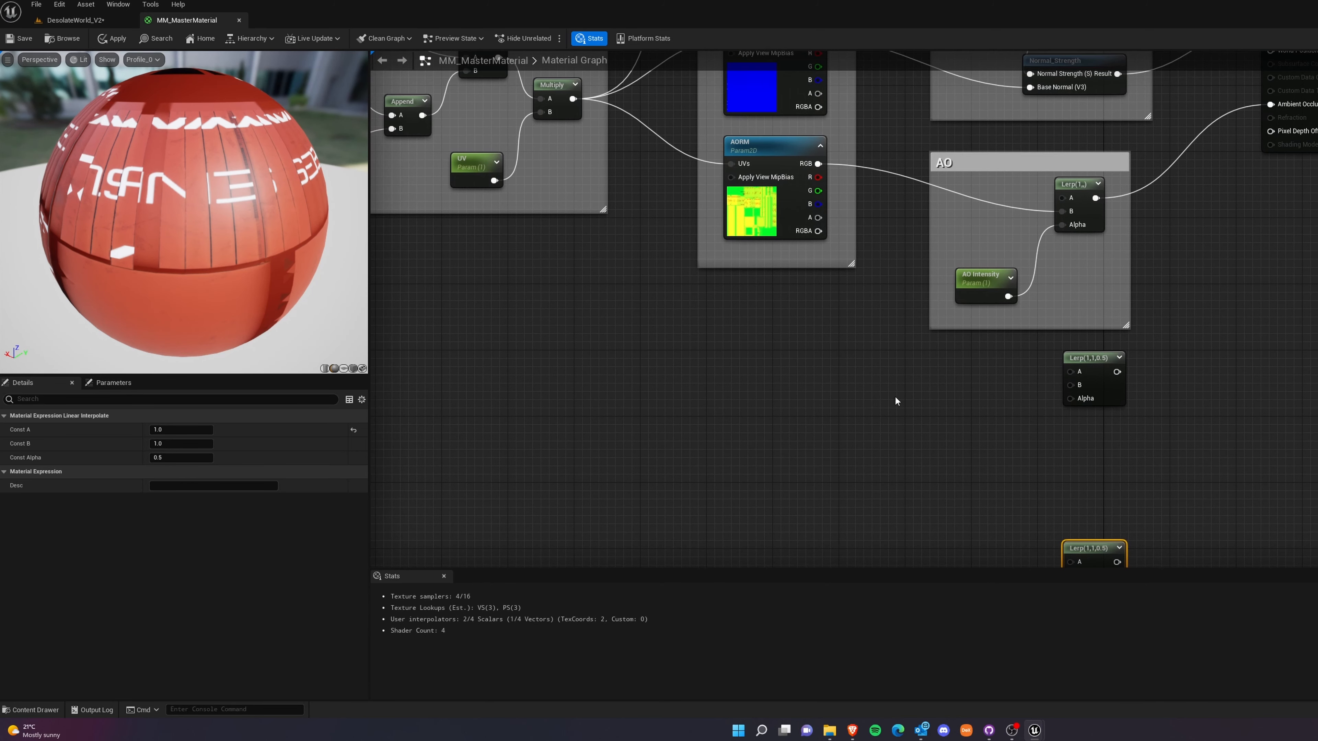
pyautogui.click(947, 379)
pyautogui.click(942, 451)
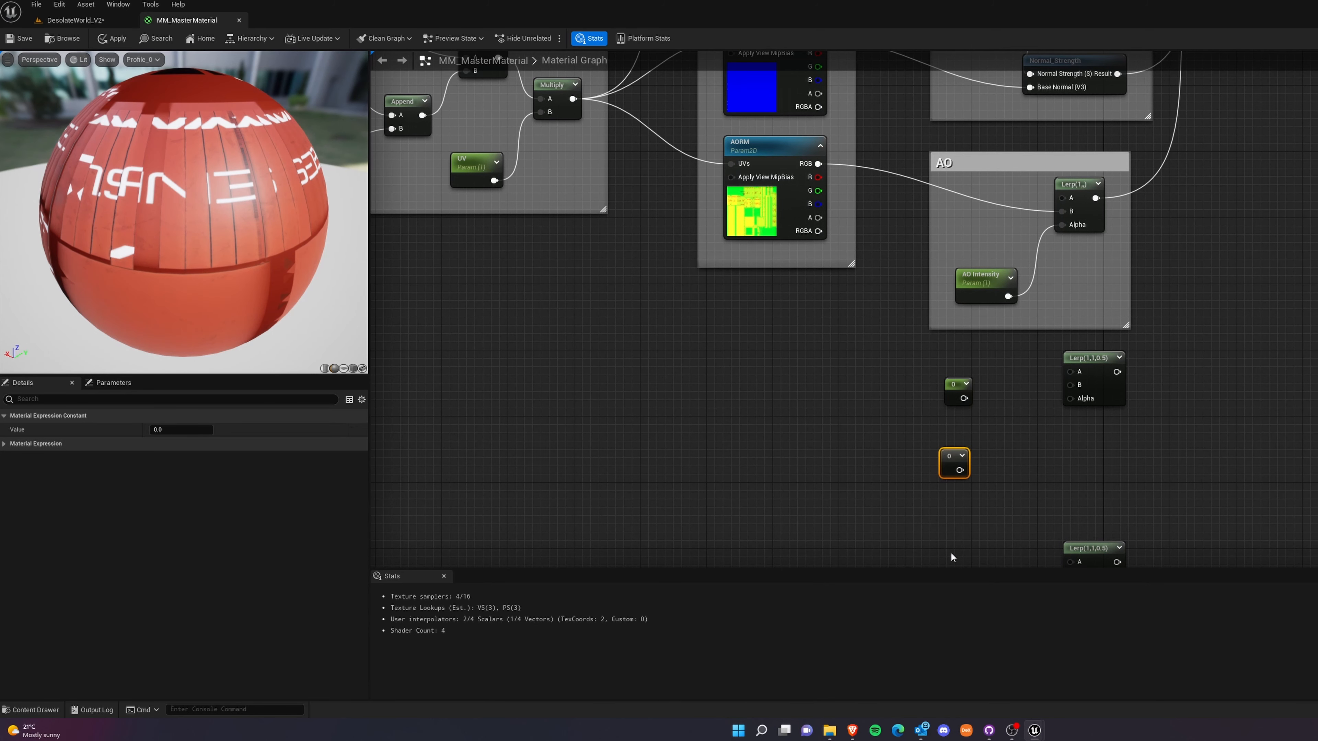
pyautogui.click(952, 394)
pyautogui.rightClick(956, 390)
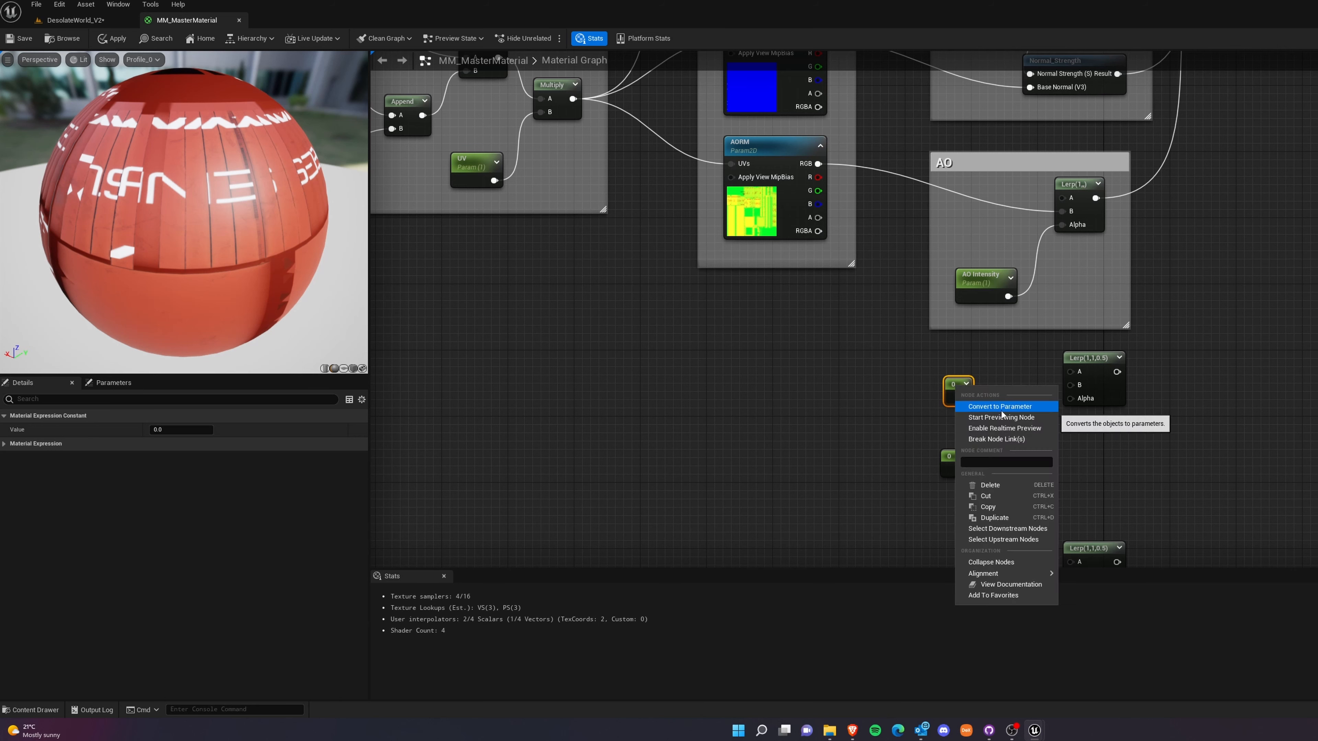
pyautogui.click(980, 410)
pyautogui.rightClick(954, 460)
pyautogui.click(975, 481)
# Name the upper of the two new parameters Metallic Max.
pyautogui.click(981, 384)
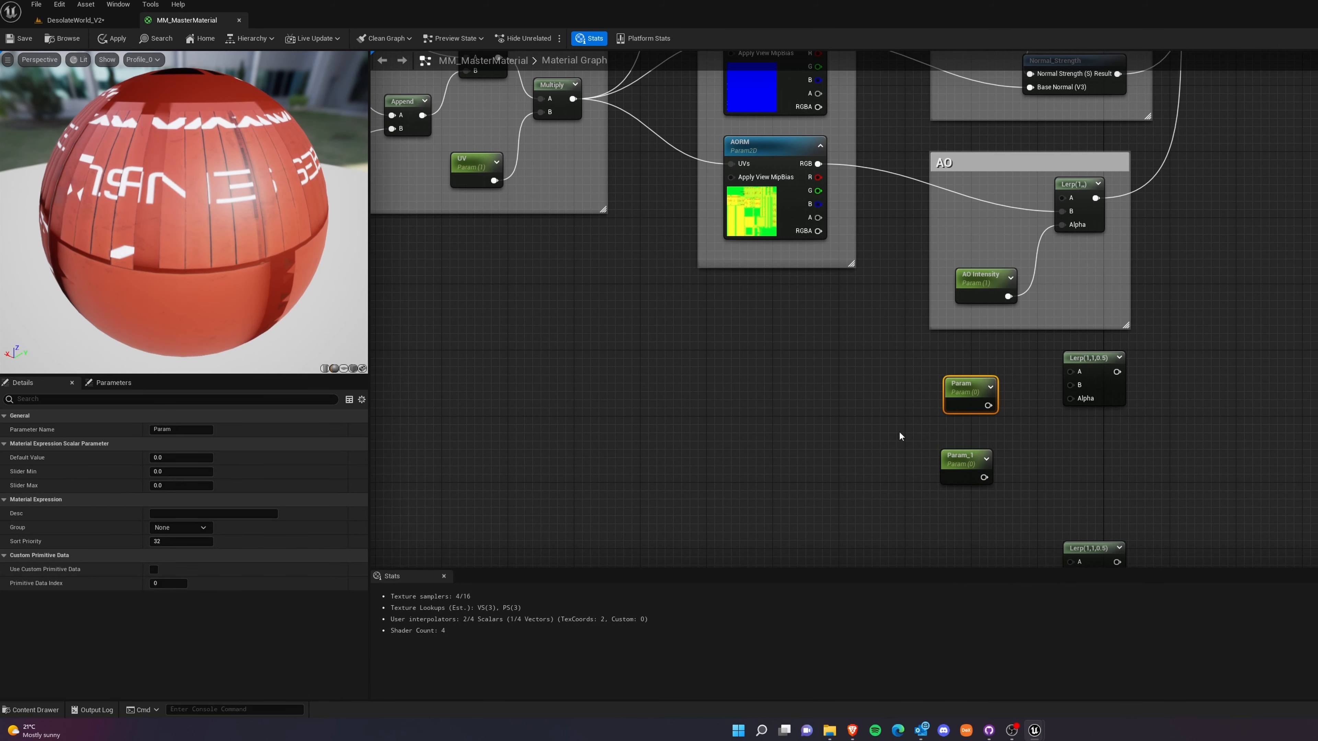
pyautogui.click(175, 429)
pyautogui.press('BackSpace')
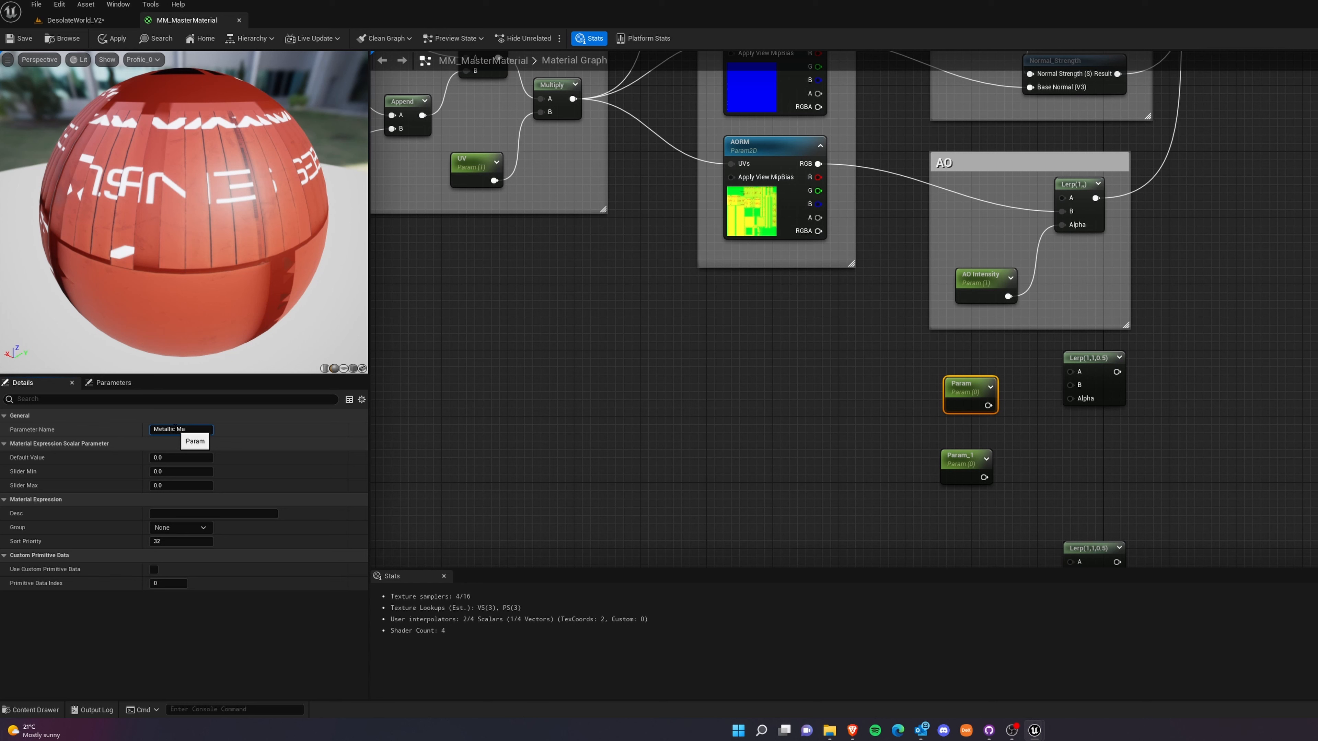
pyautogui.write('Metallic Max')
pyautogui.press('Return')
pyautogui.click(787, 458)
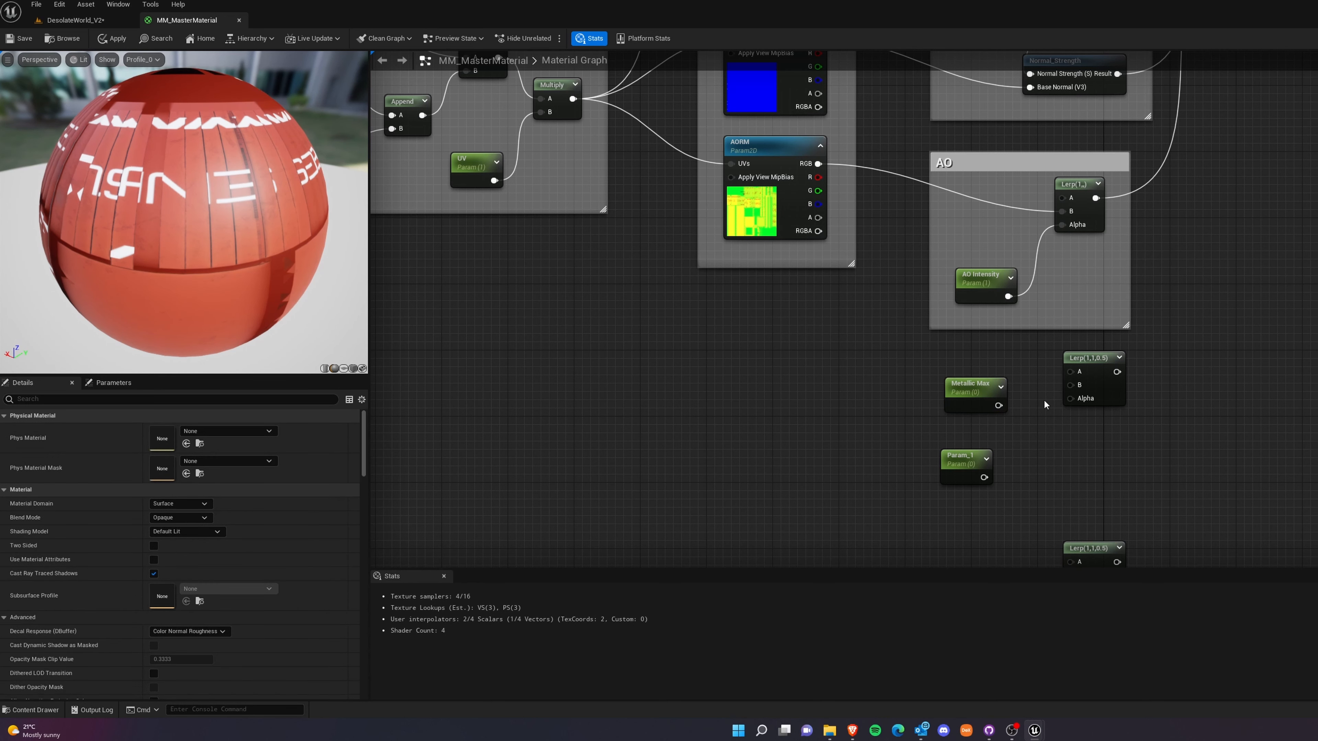
# Name the lower of the two new parameters Metallic Min.
pyautogui.click(964, 459)
pyautogui.click(180, 429)
pyautogui.write('Metallic Min')
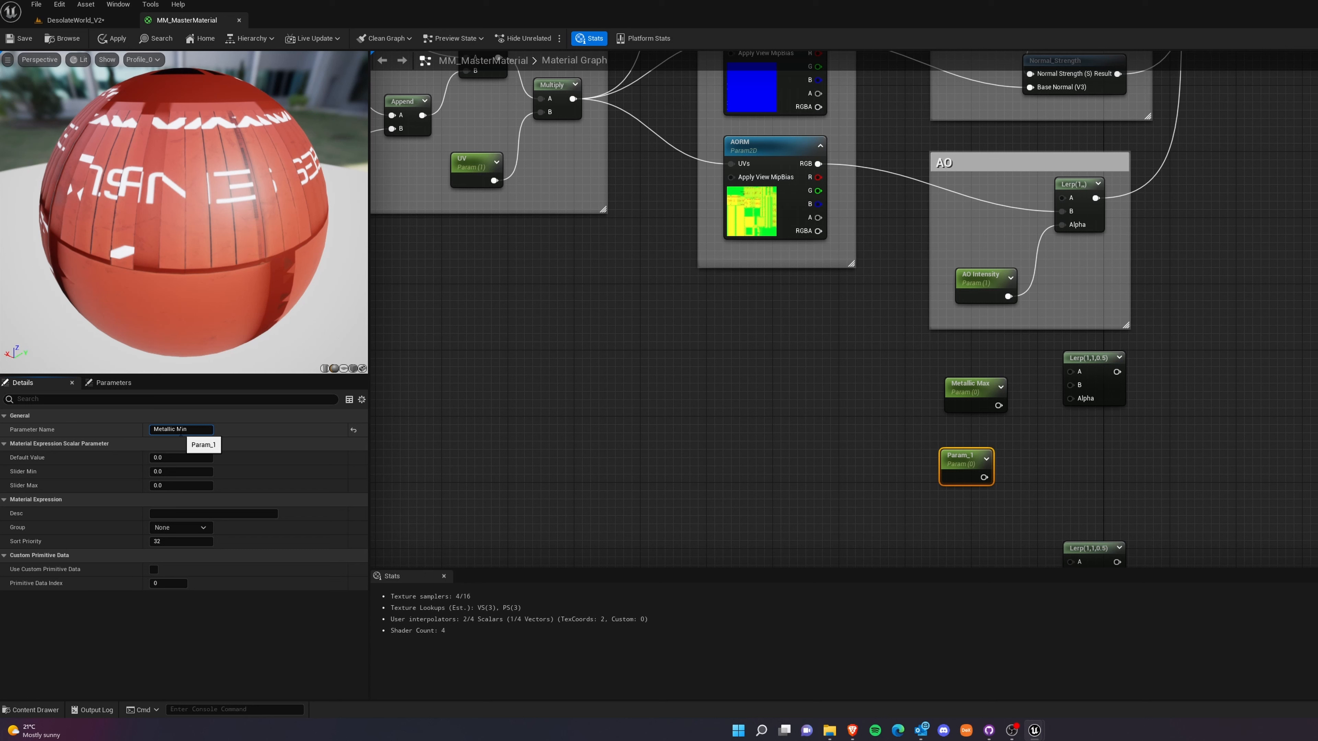
pyautogui.click(770, 518)
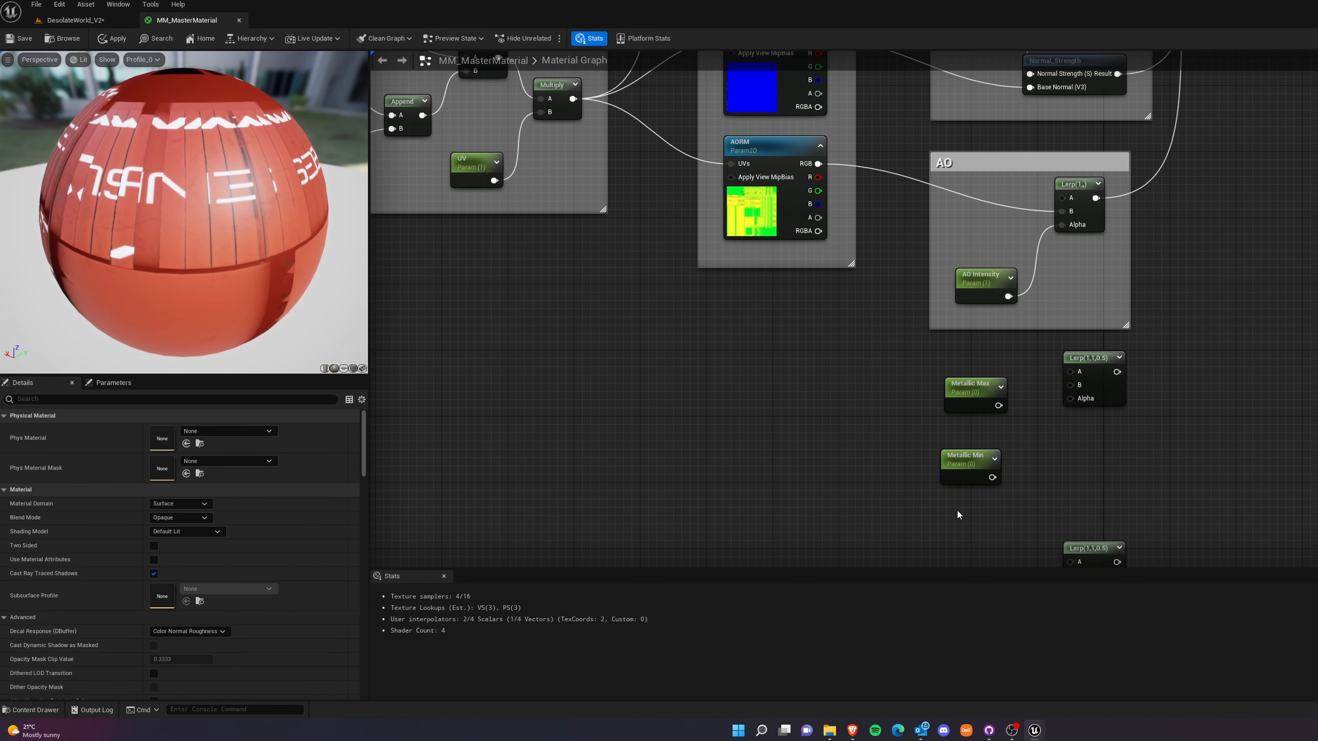
# Set the default values of Metallic Max and Metallic Min to 1.
pyautogui.click(969, 388)
pyautogui.click(170, 457)
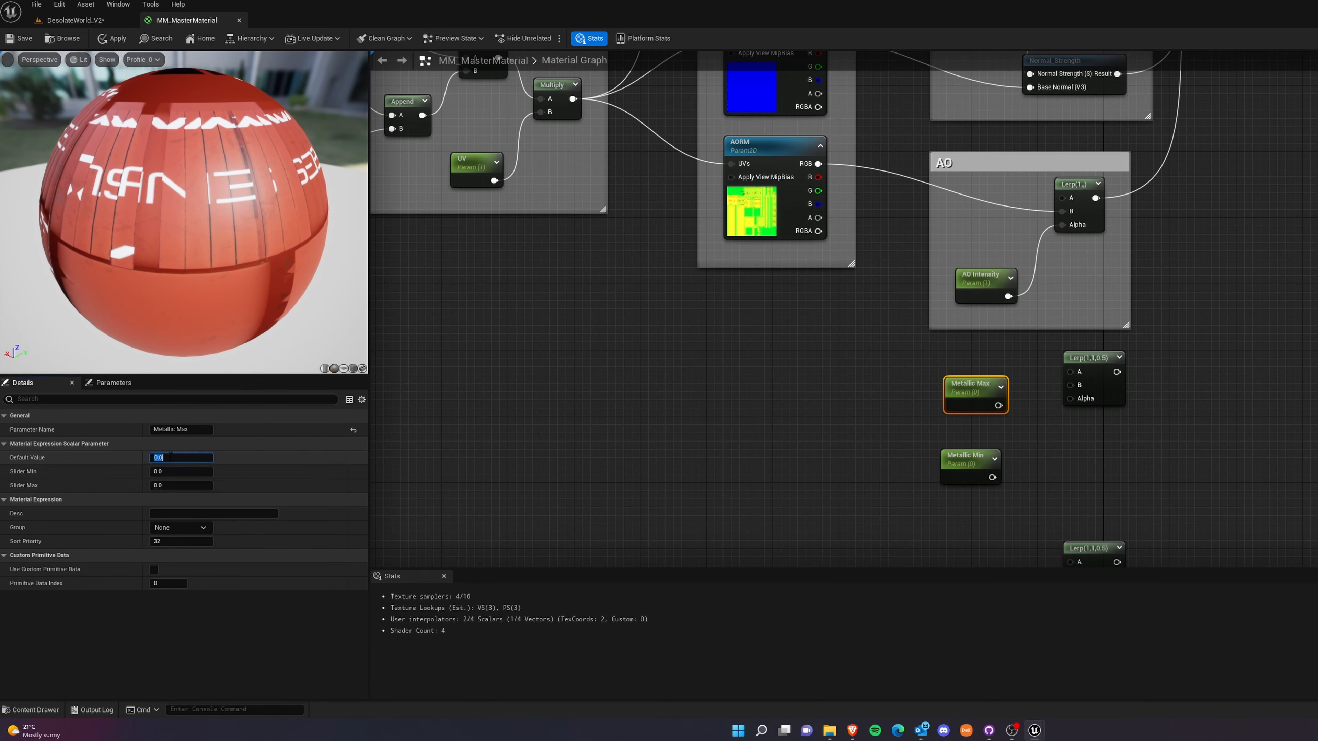
pyautogui.write('1')
pyautogui.press('Return')
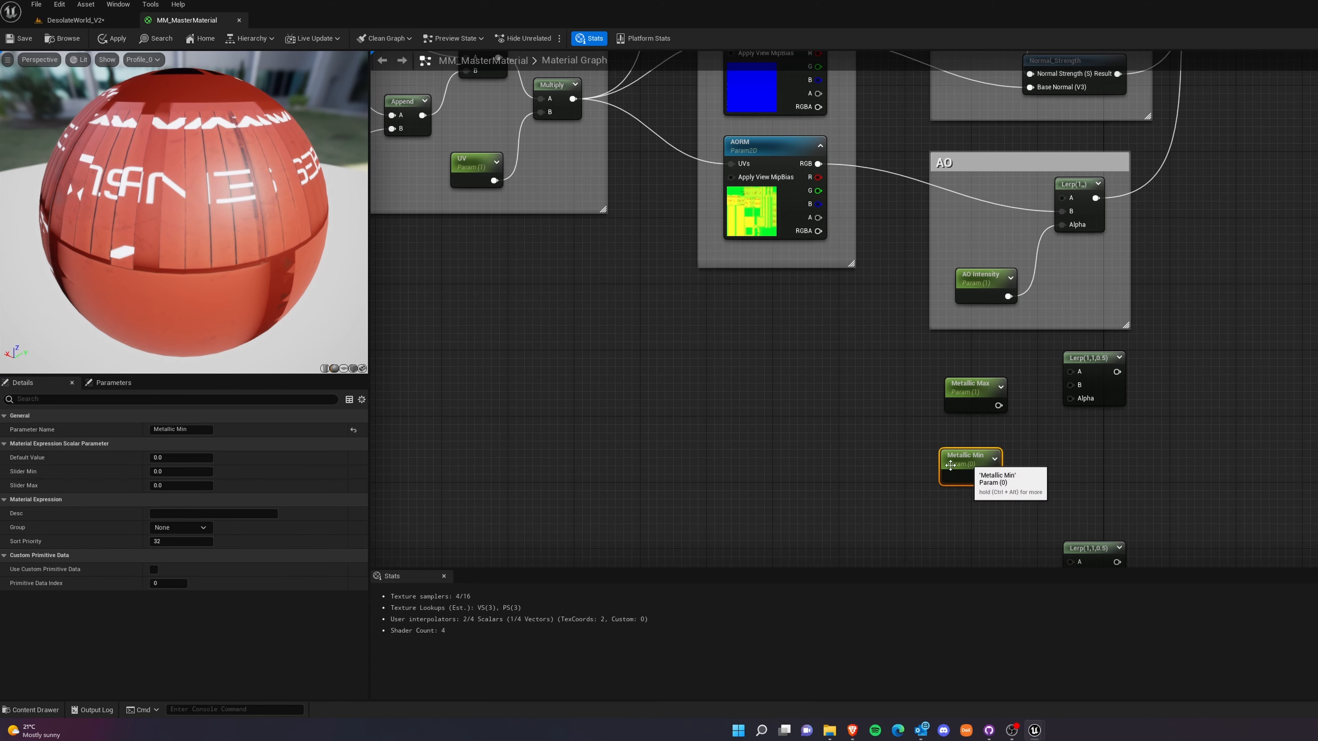
pyautogui.click(967, 459)
pyautogui.click(173, 457)
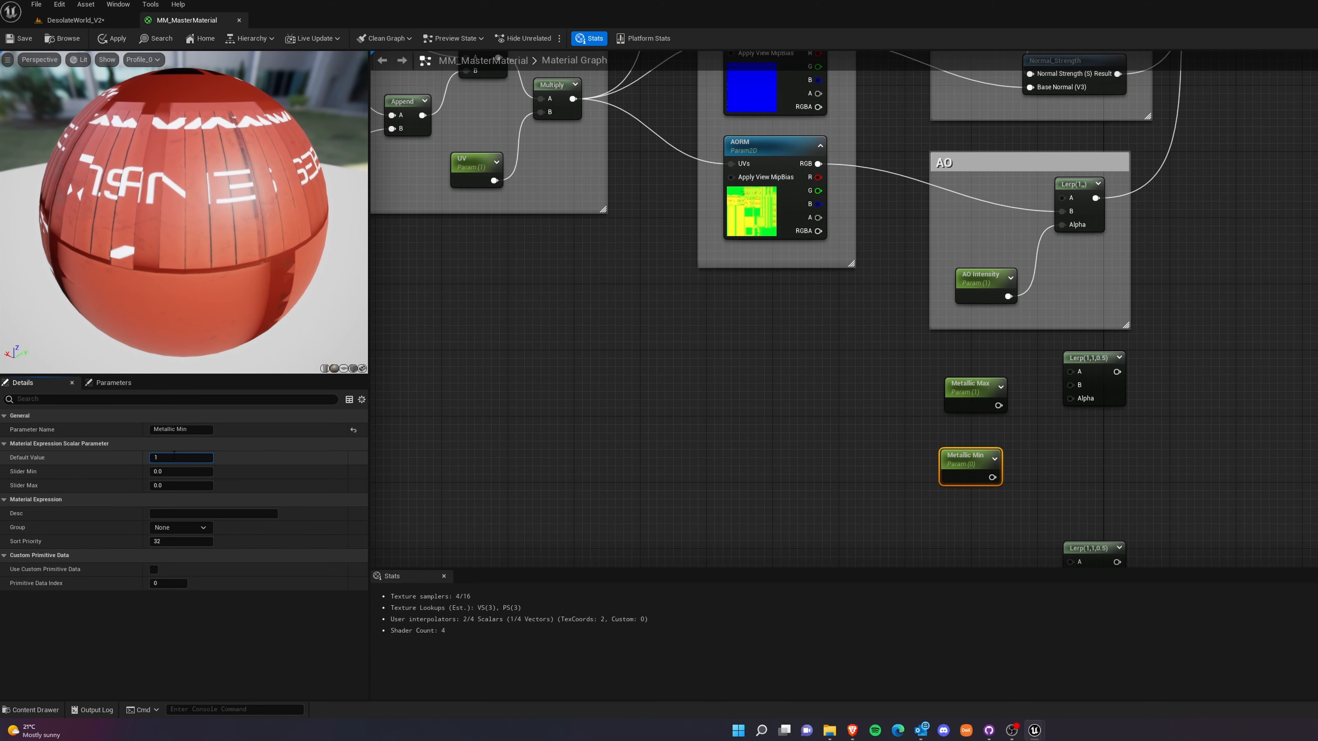
pyautogui.click(860, 198)
pyautogui.moveTo(860, 198); pyautogui.dragTo(806, 284, button='right')
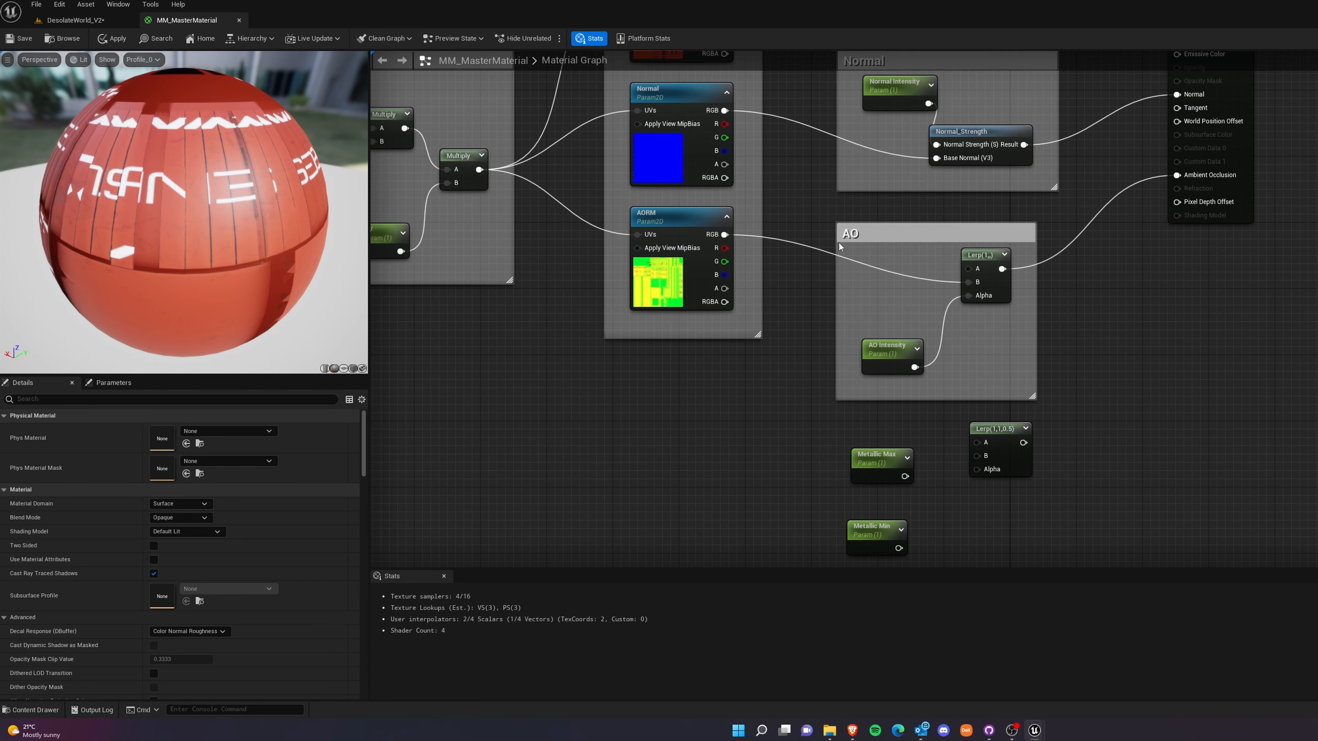
# Replace the RGB link into the AO Lerp's B input with the AORM texture's red channel.
pyautogui.keyDown('alt'); pyautogui.click(816, 247); pyautogui.keyUp('alt')
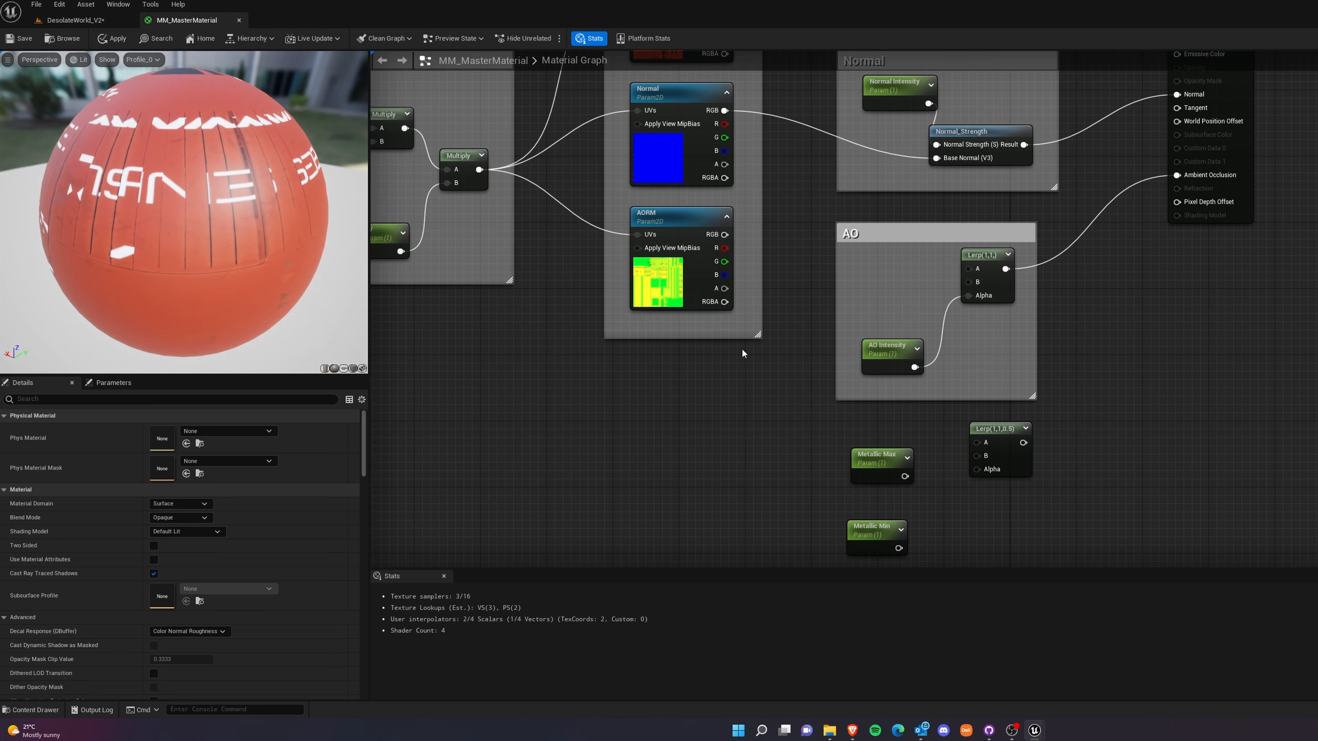
pyautogui.moveTo(722, 248); pyautogui.dragTo(971, 286)
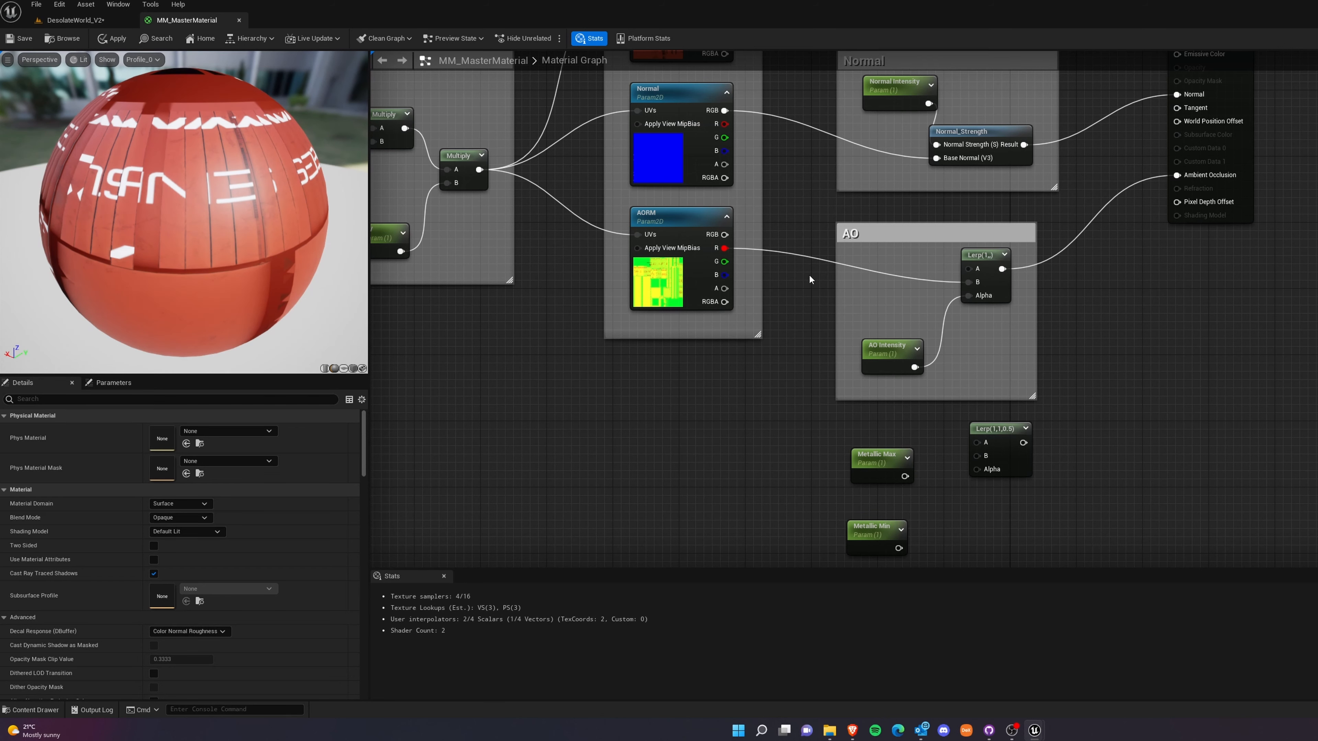
# Wire Metallic Max to A, Metallic Min to B and the AORM texture's blue channel to Alpha on the upper Lerp copy.
pyautogui.moveTo(762, 405); pyautogui.dragTo(820, 327, button='right')
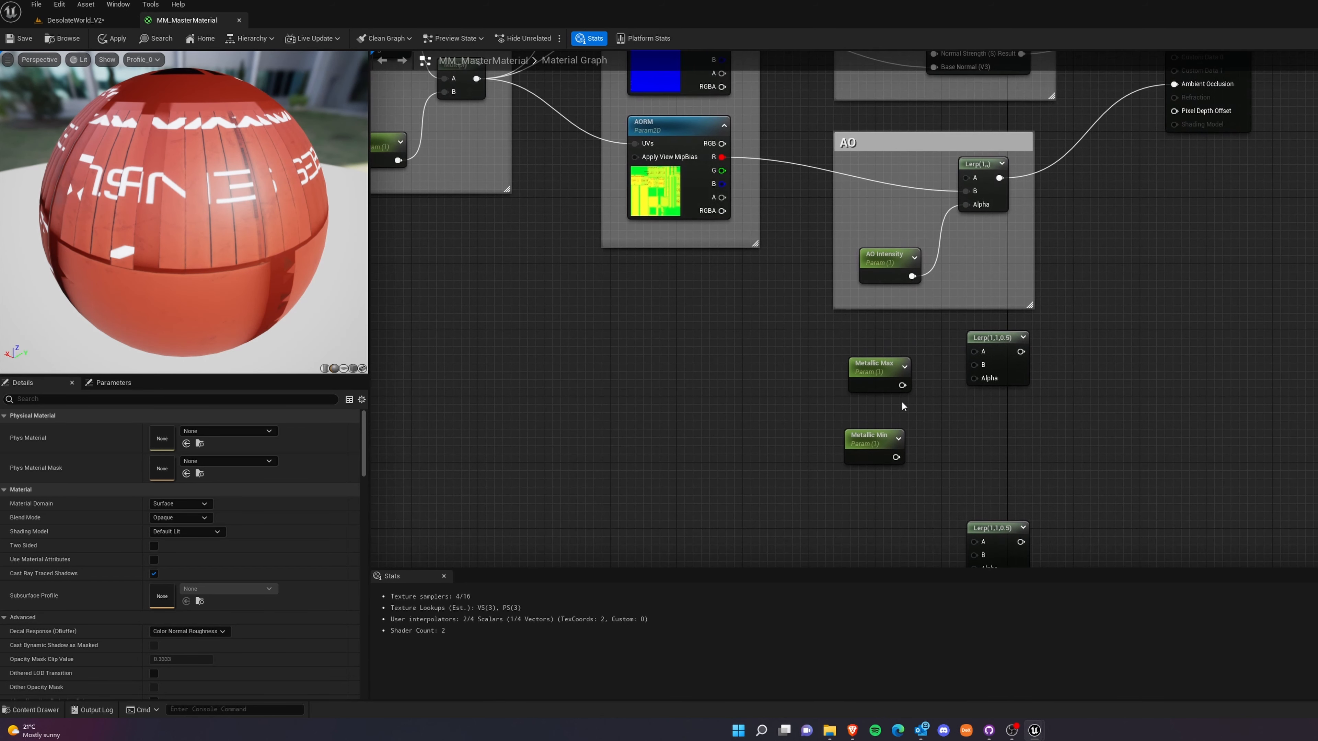
pyautogui.click(873, 445)
pyautogui.hotkey('ctrl', 'z')
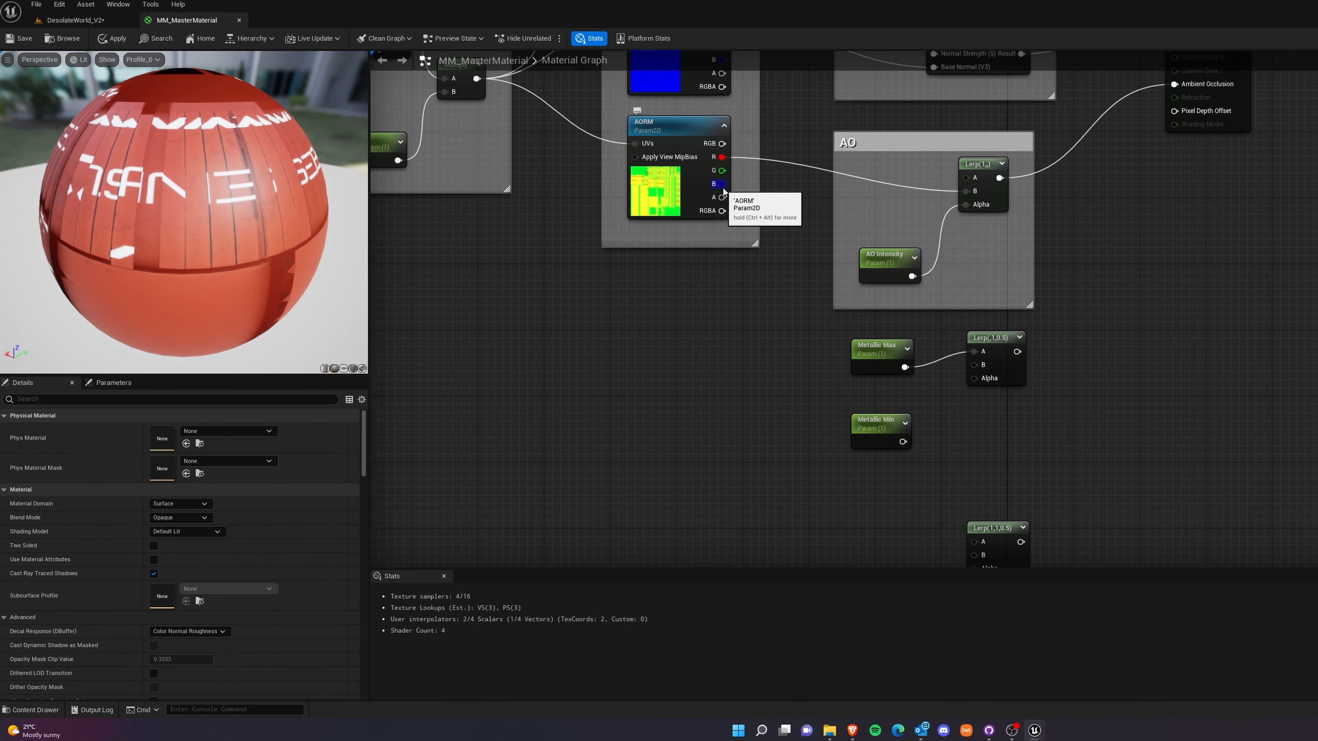
pyautogui.moveTo(722, 183); pyautogui.dragTo(973, 351)
pyautogui.keyDown('alt'); pyautogui.click(950, 356); pyautogui.keyUp('alt')
pyautogui.moveTo(903, 441); pyautogui.dragTo(879, 403)
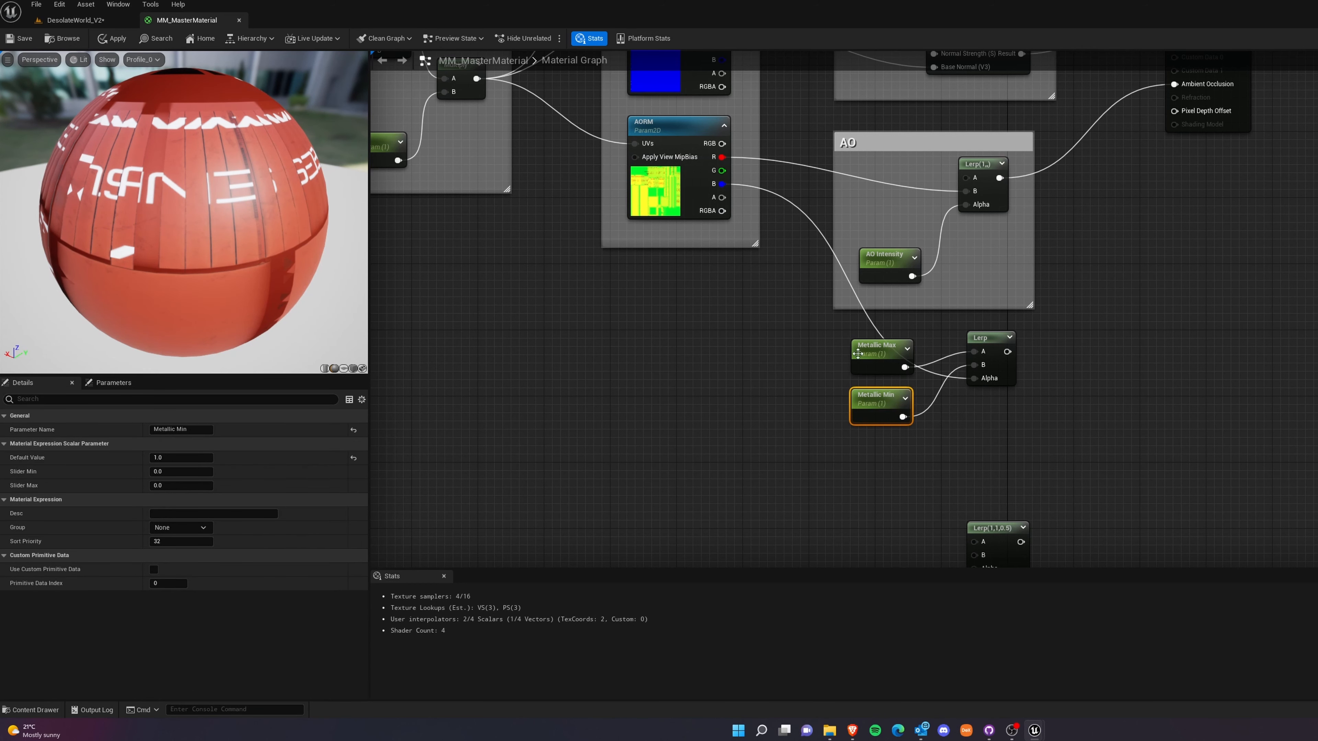
# Enclose the two metallic parameters and their Lerp in a comment named Metallic, and move it clear of the AO comment.
pyautogui.moveTo(843, 318); pyautogui.dragTo(1134, 474)
pyautogui.press('c')
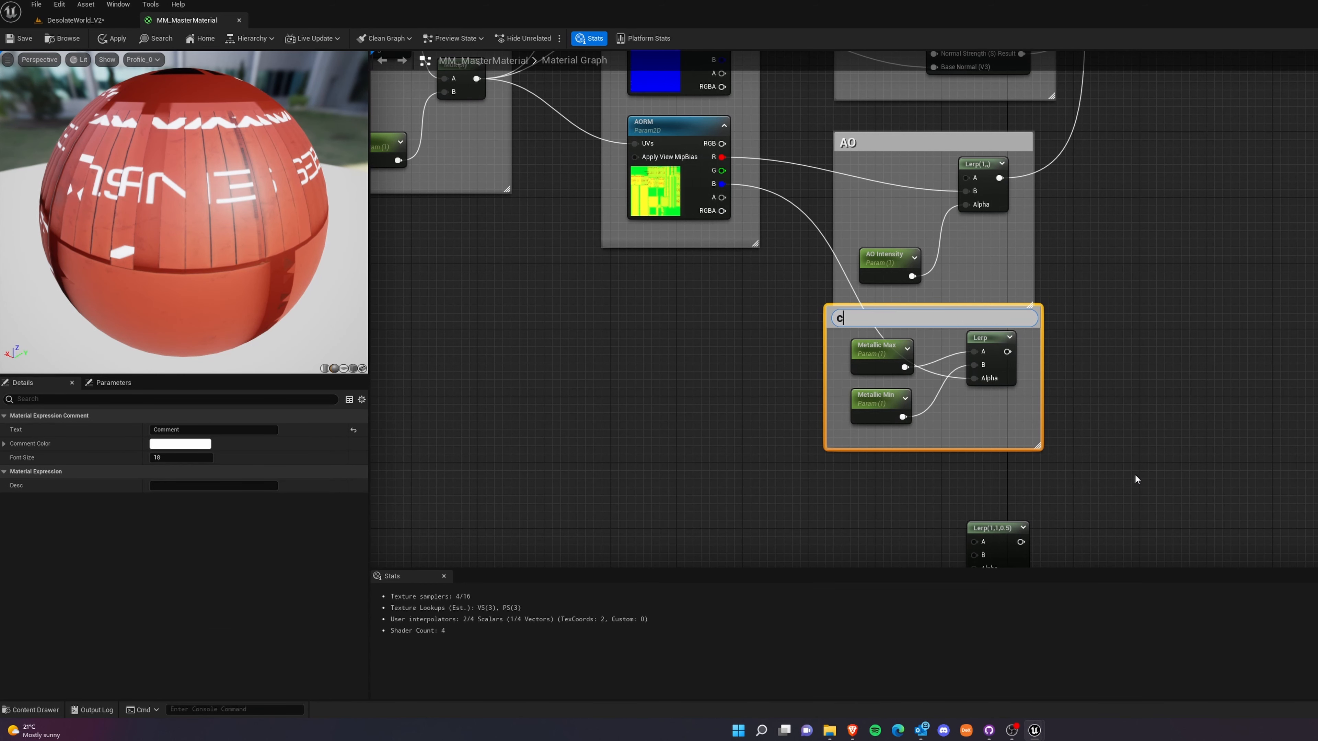
pyautogui.press('BackSpace')
pyautogui.write('Metallic')
pyautogui.click(1104, 474)
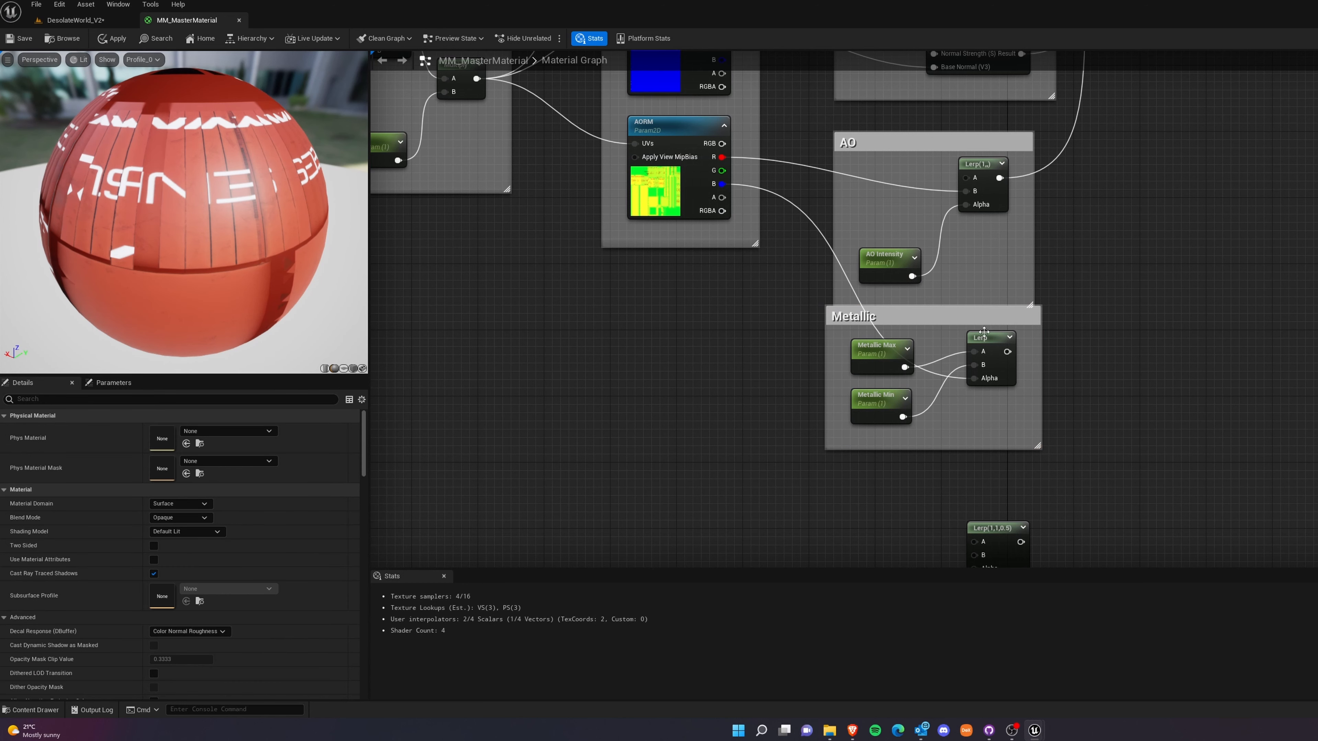
pyautogui.moveTo(984, 316); pyautogui.dragTo(984, 349)
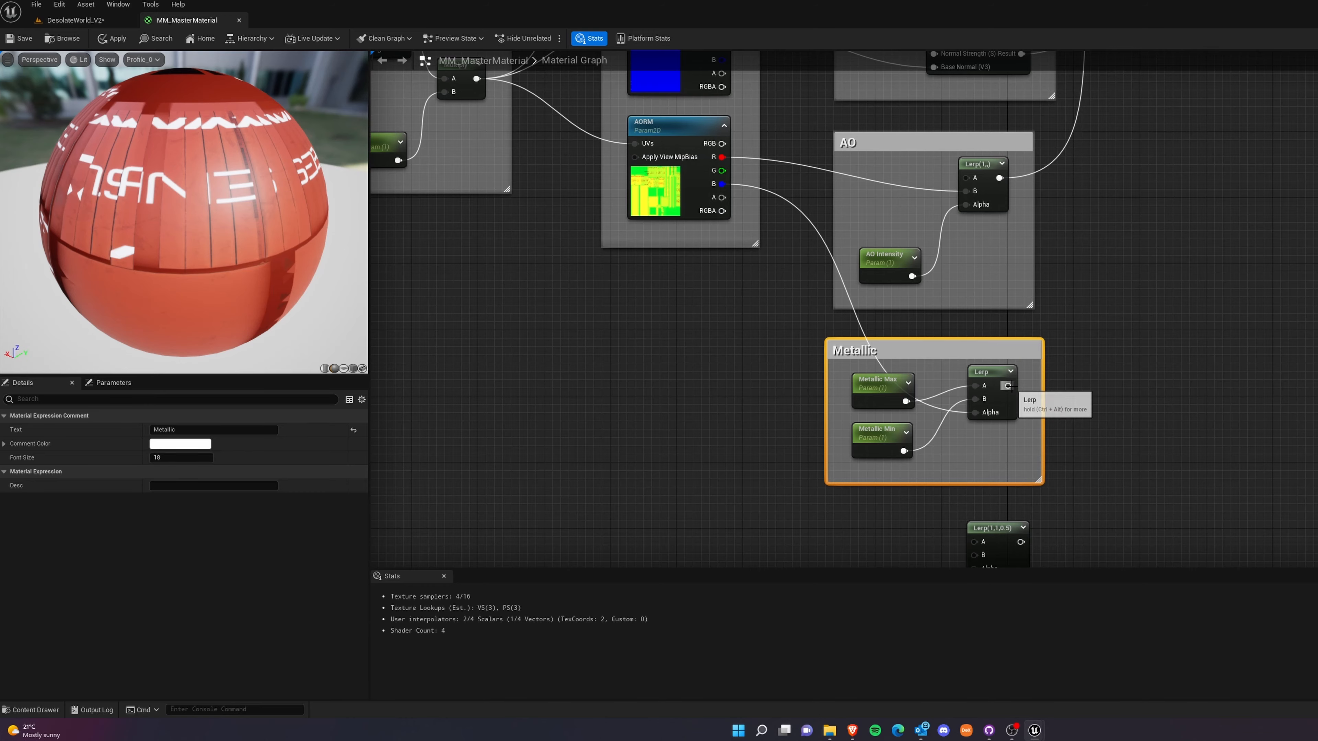
# Connect the metallic Lerp's output to the material's Metallic input and inspect the preview sphere.
pyautogui.scroll(-6, 1058, 405)
pyautogui.moveTo(1071, 362); pyautogui.dragTo(1061, 400, button='right')
pyautogui.scroll(6, 989, 471)
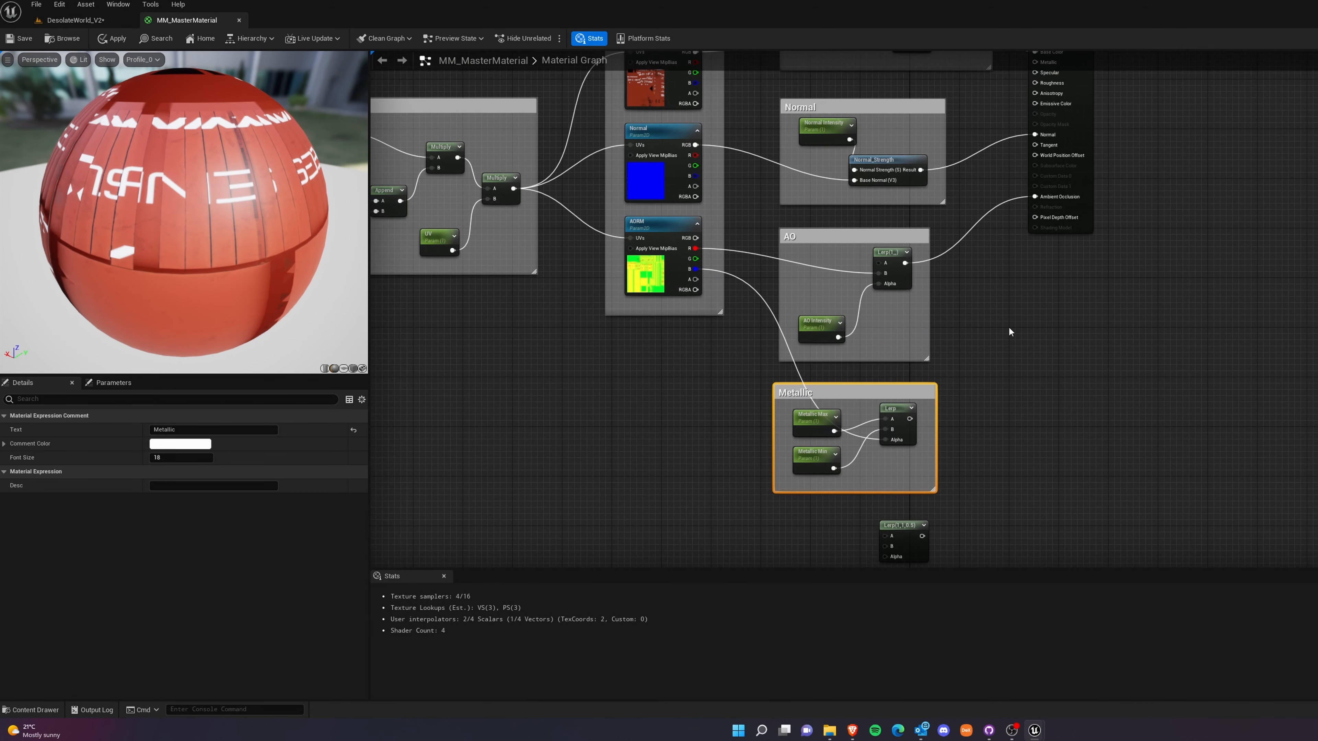
pyautogui.moveTo(903, 532); pyautogui.dragTo(1028, 179)
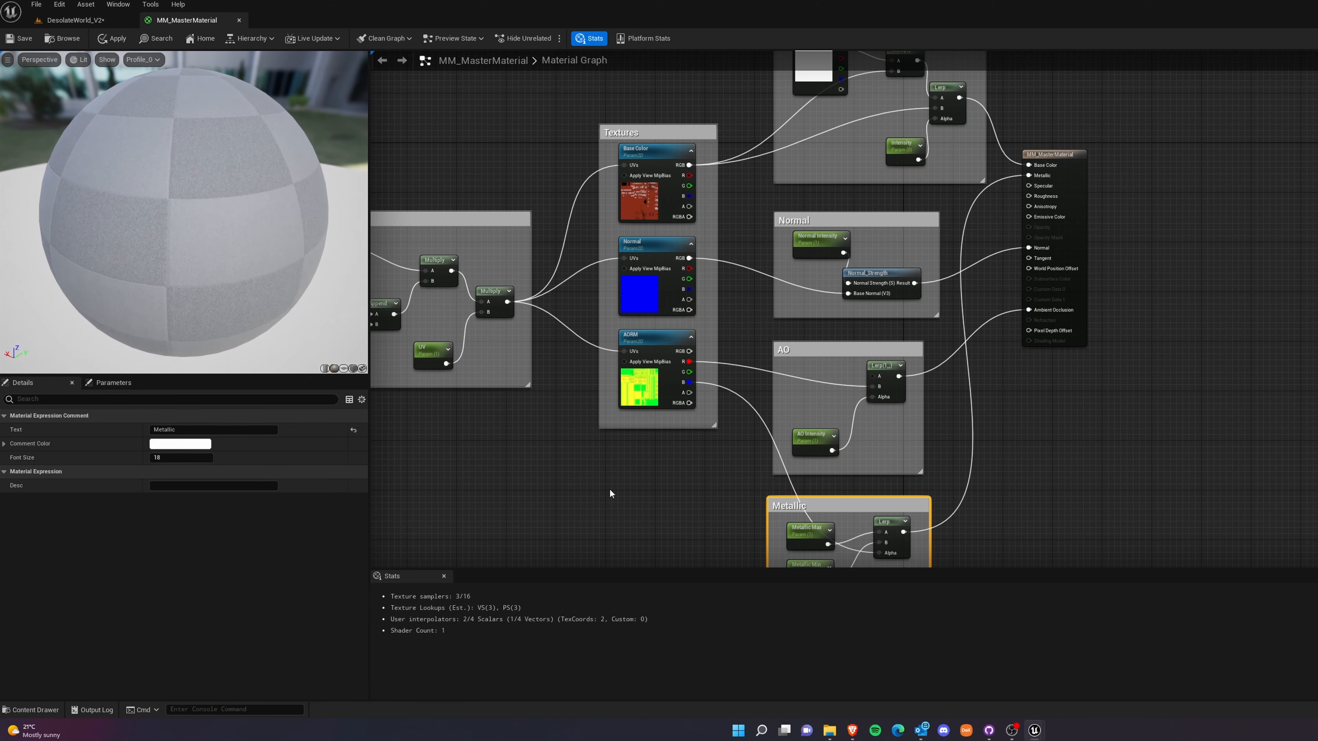
pyautogui.moveTo(226, 228); pyautogui.dragTo(191, 242)
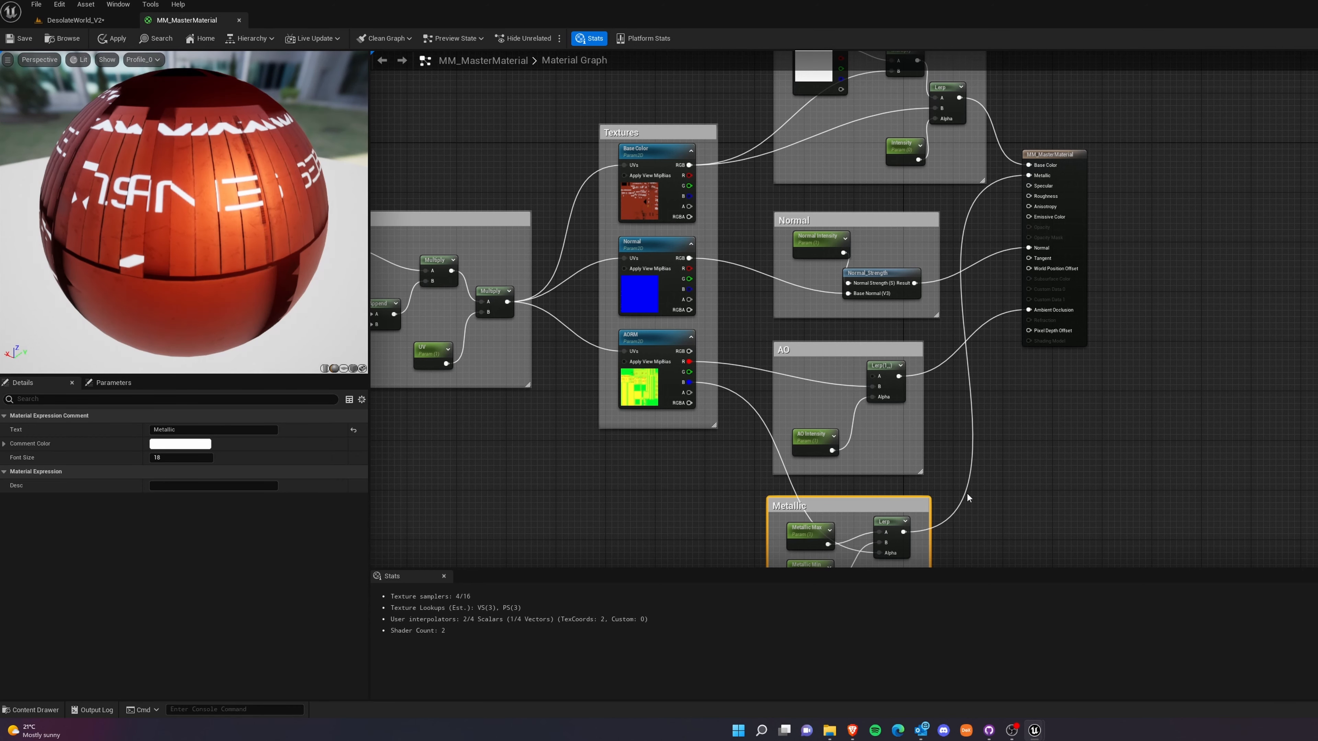
# Delete the unused Lerp copy below the Metallic comment.
pyautogui.moveTo(1023, 477); pyautogui.dragTo(1040, 240, button='right')
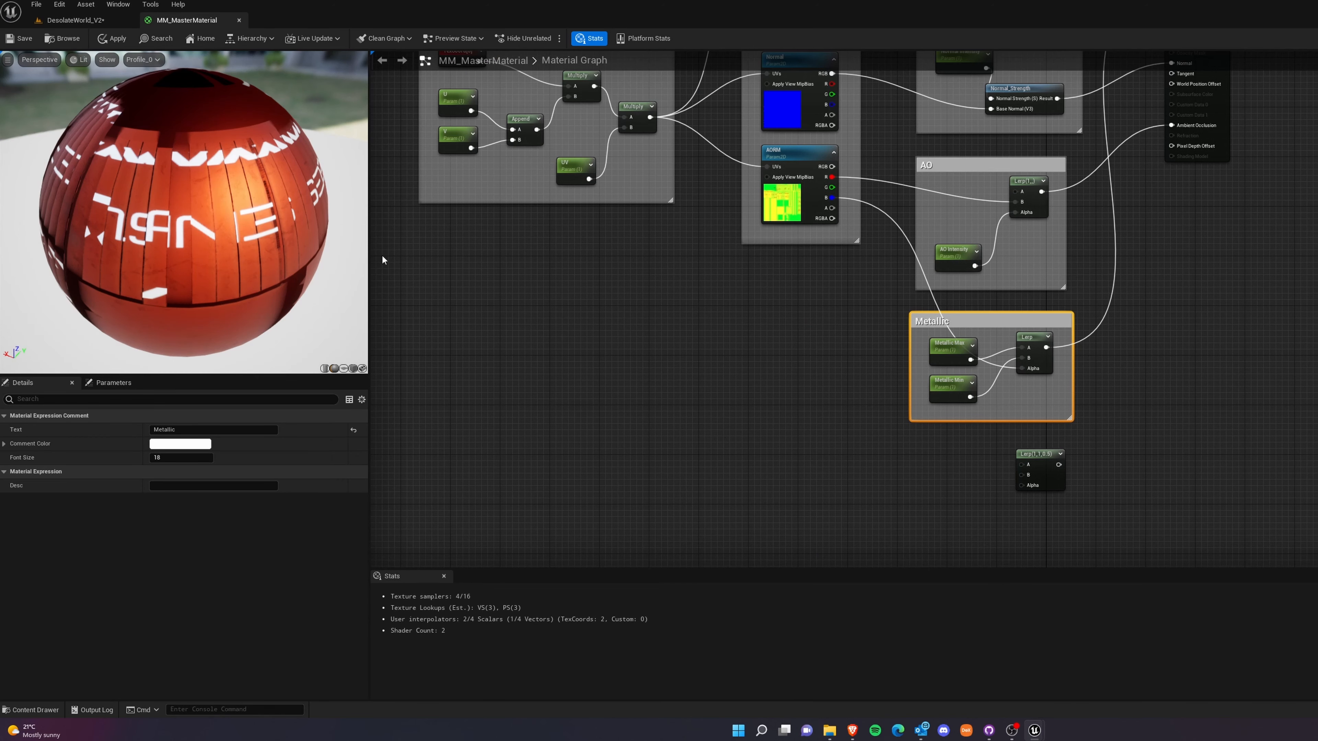
pyautogui.click(731, 447)
pyautogui.moveTo(731, 447); pyautogui.dragTo(714, 394, button='right')
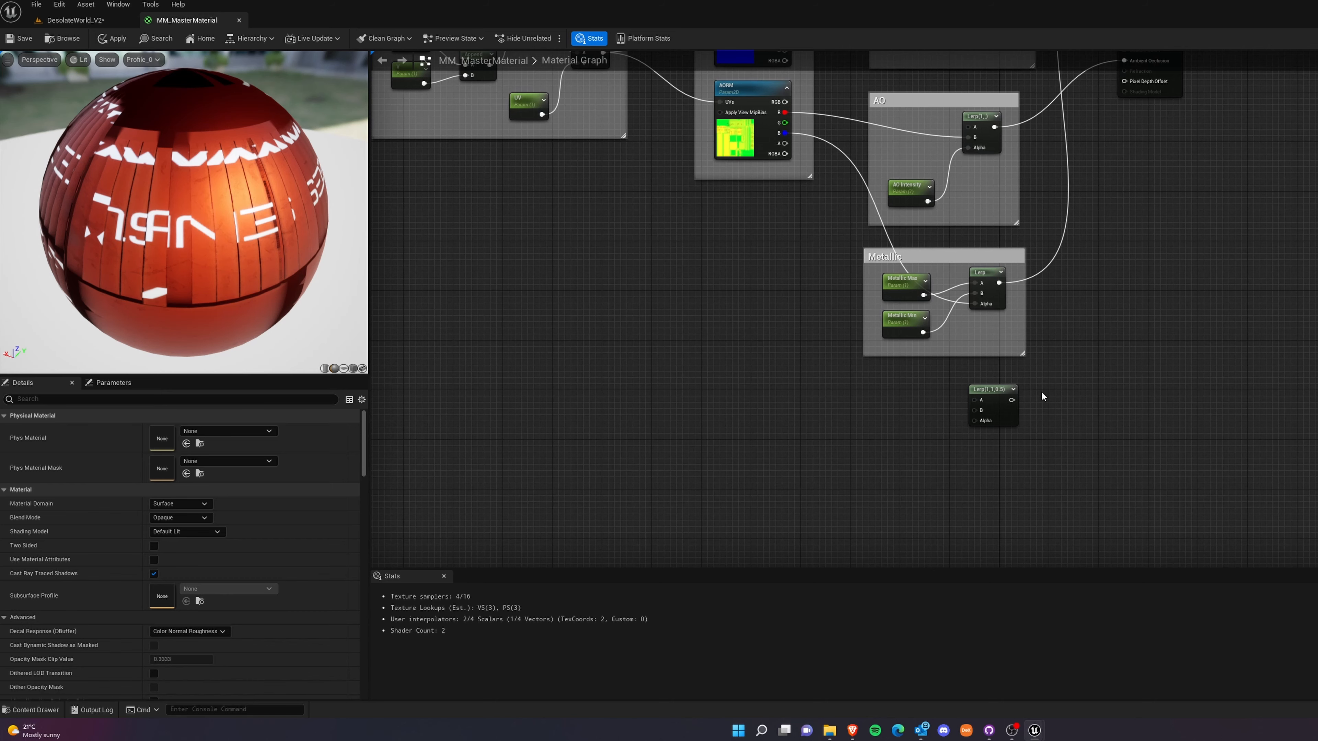
pyautogui.scroll(2, 953, 372)
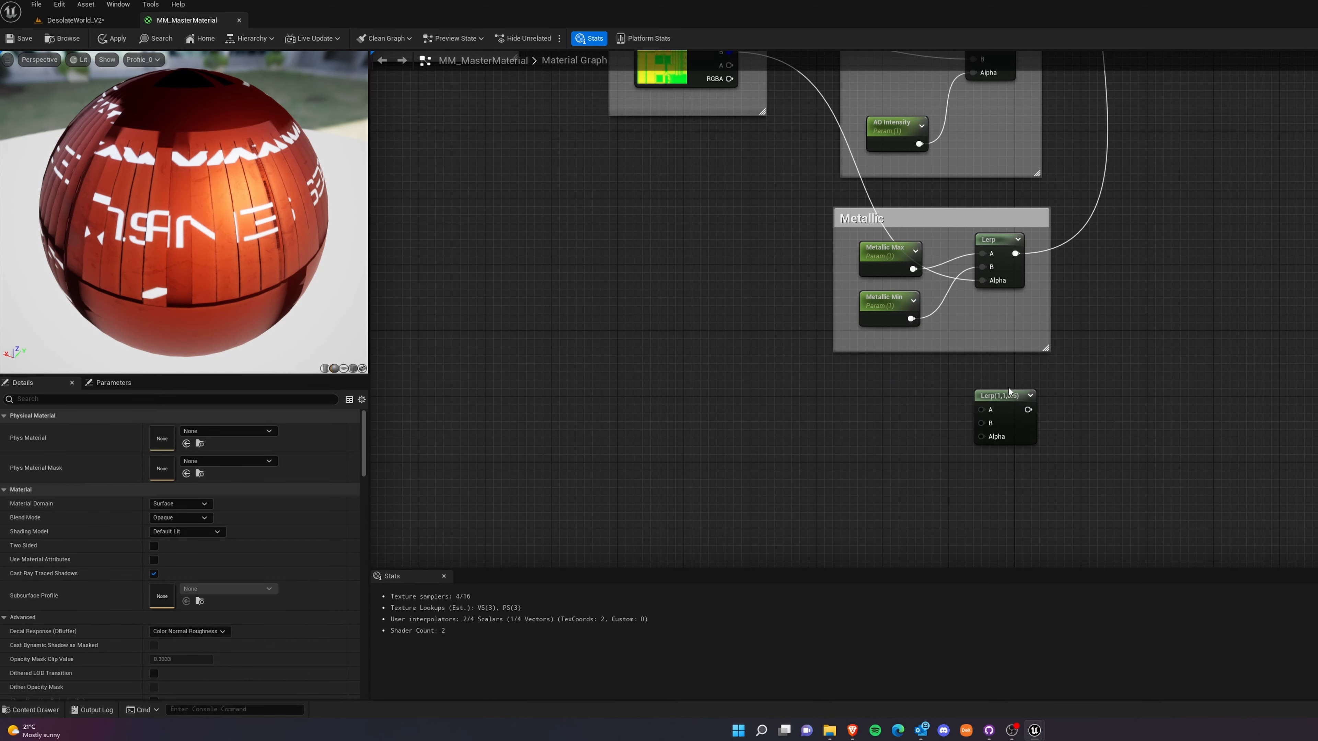
pyautogui.click(1014, 397)
pyautogui.press('Delete')
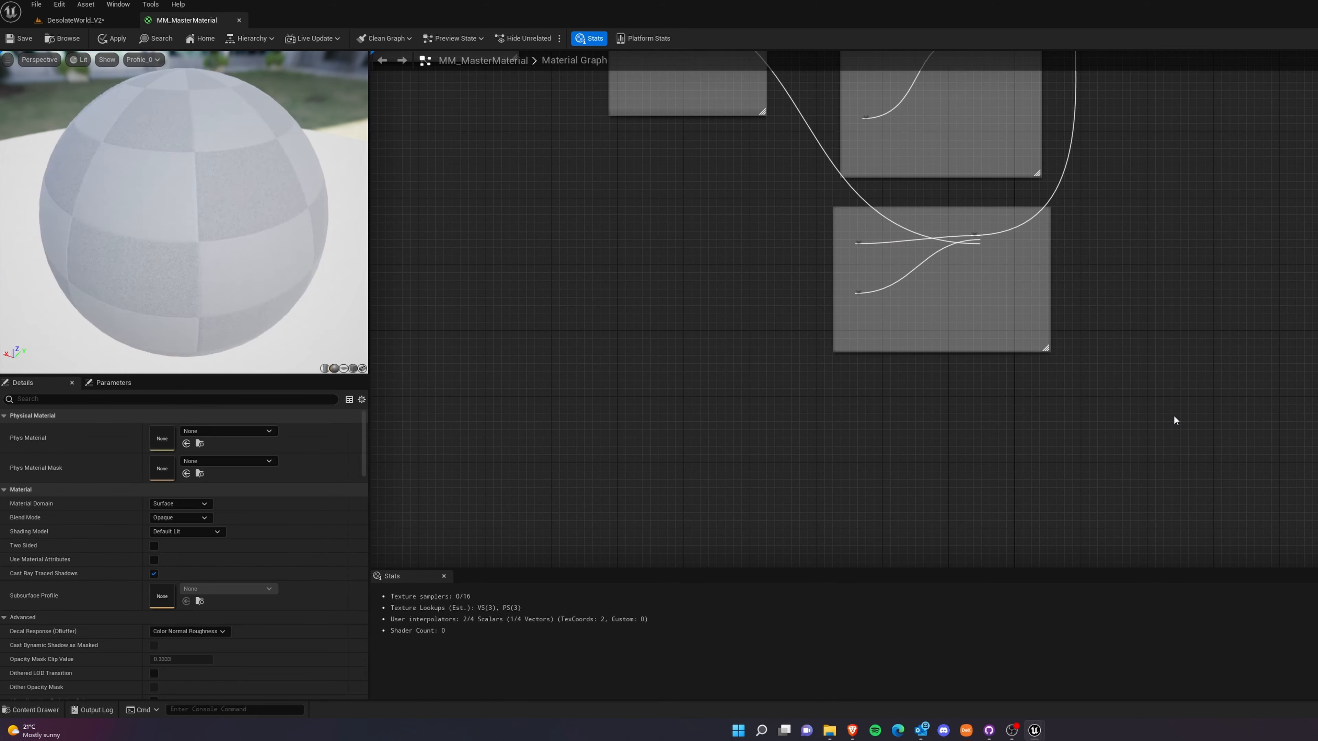
pyautogui.moveTo(1008, 335); pyautogui.dragTo(882, 260)
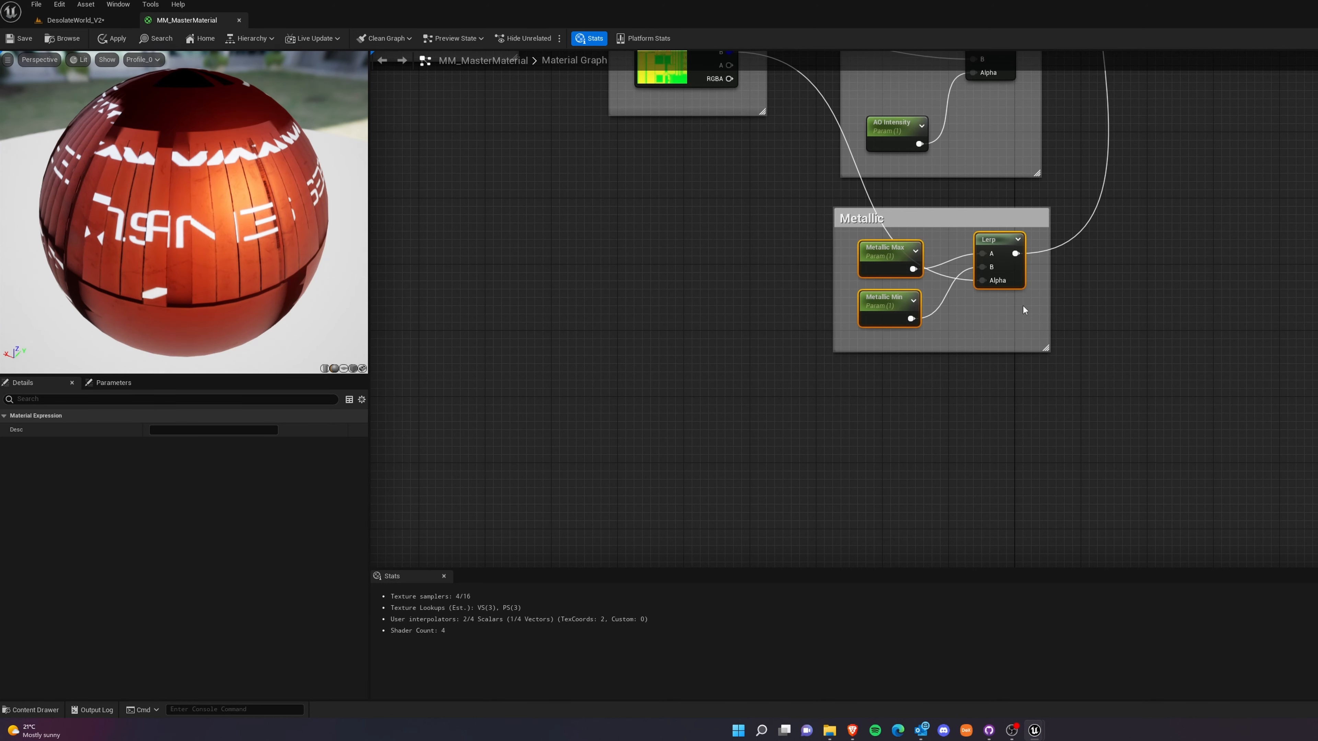
pyautogui.hotkey('ctrl', 'w')
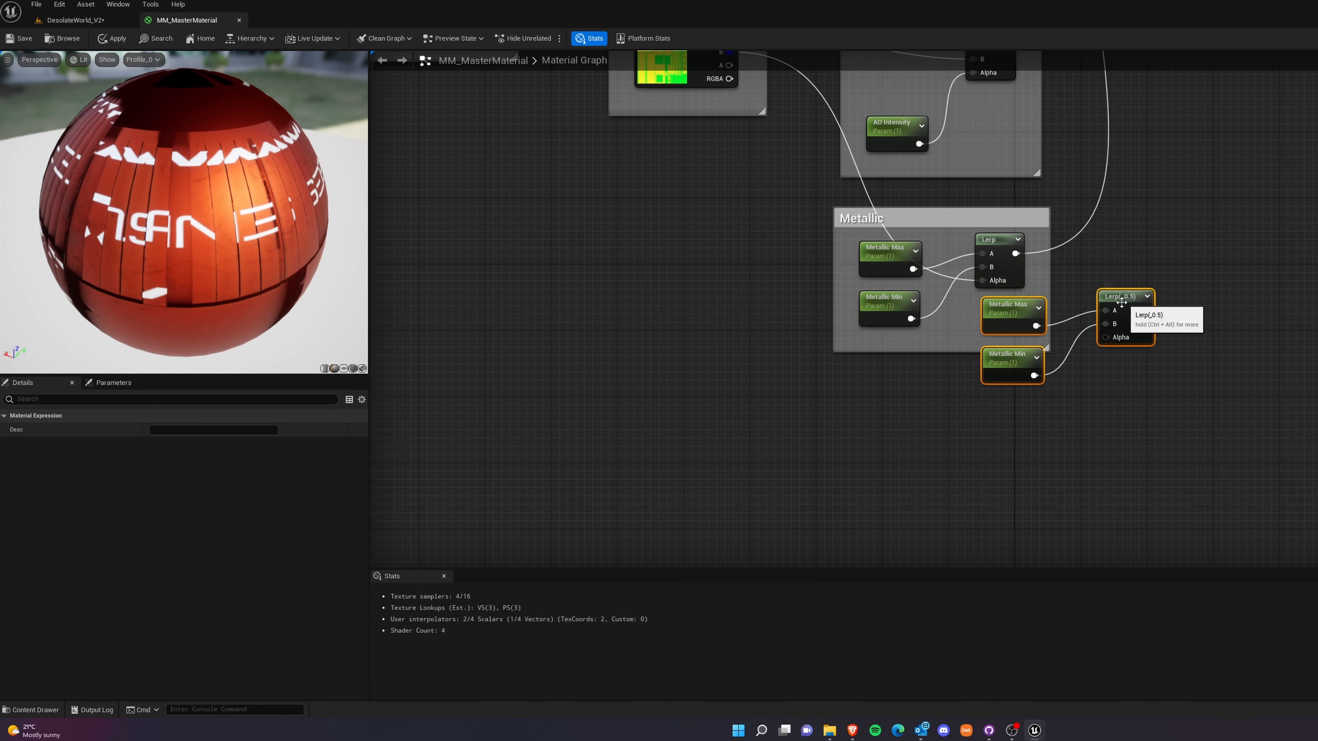
pyautogui.press('Delete')
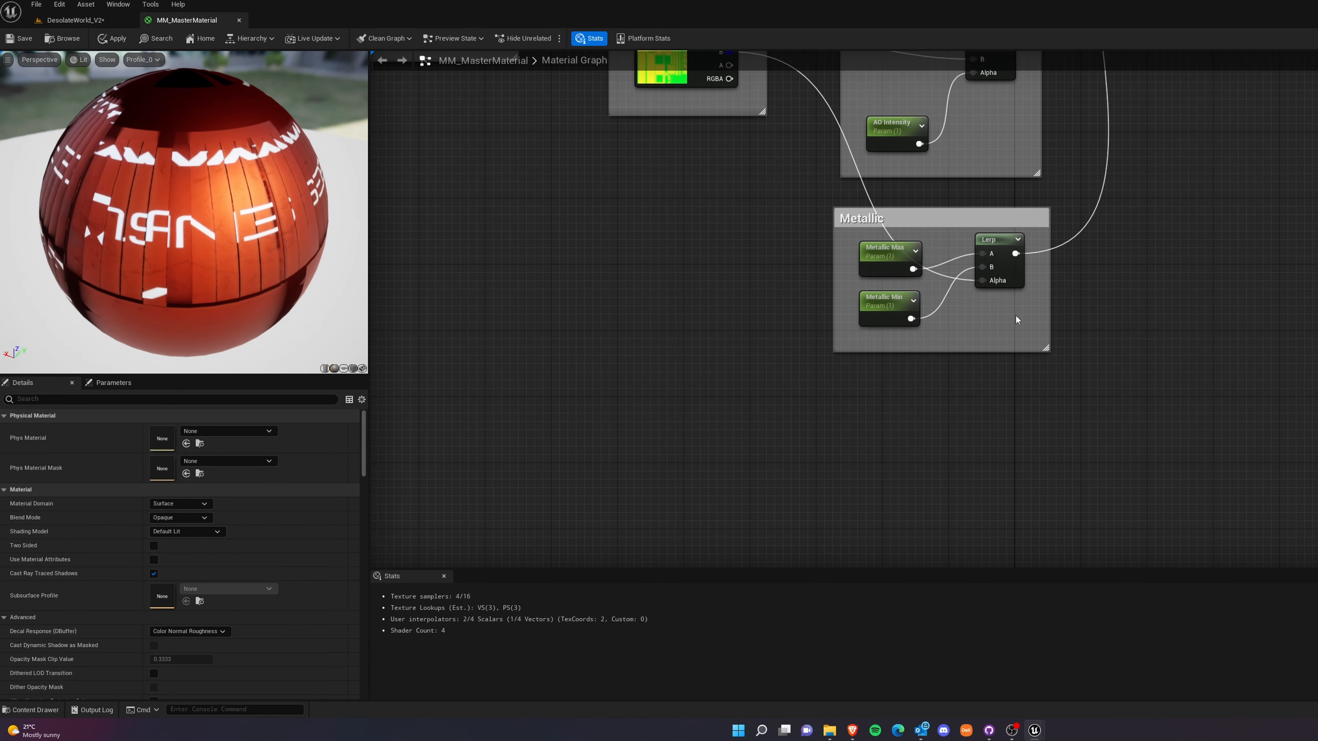
# Duplicate Metallic Max, Metallic Min and their Lerp, and place the copies below the Metallic comment.
pyautogui.moveTo(1014, 338); pyautogui.dragTo(882, 250)
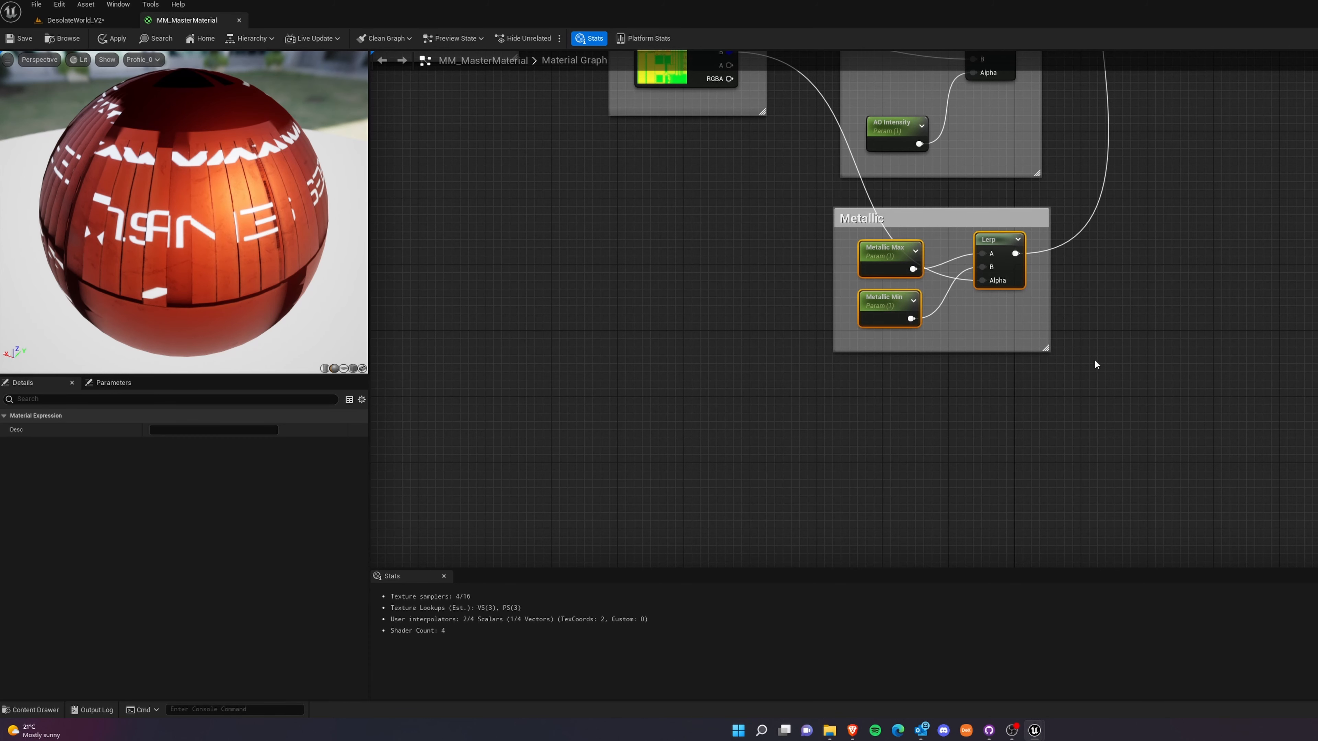
pyautogui.hotkey('ctrl', 'd')
pyautogui.moveTo(1226, 373); pyautogui.dragTo(978, 399)
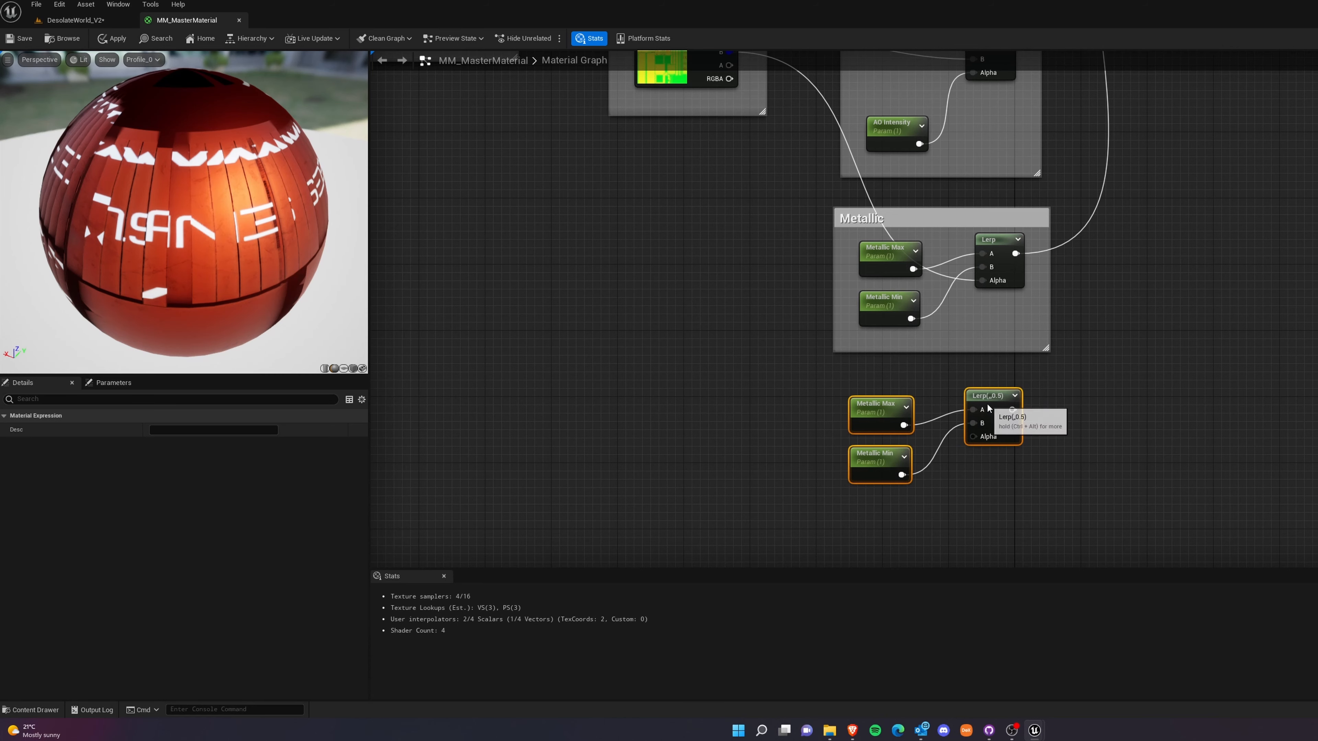
pyautogui.click(1141, 480)
# Rename the duplicated Metallic Max parameter as Roughness Max.
pyautogui.moveTo(1139, 414); pyautogui.dragTo(1242, 457, button='right')
pyautogui.click(980, 451)
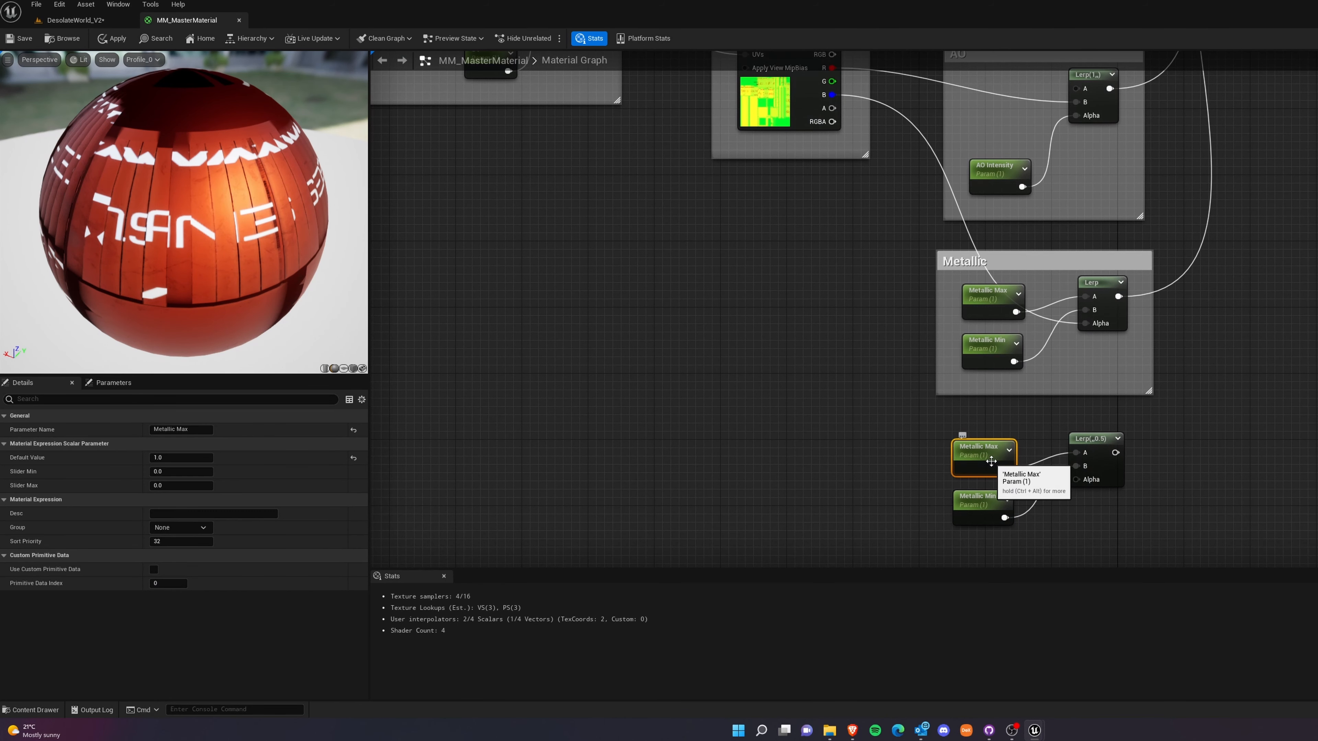
pyautogui.doubleClick(164, 428)
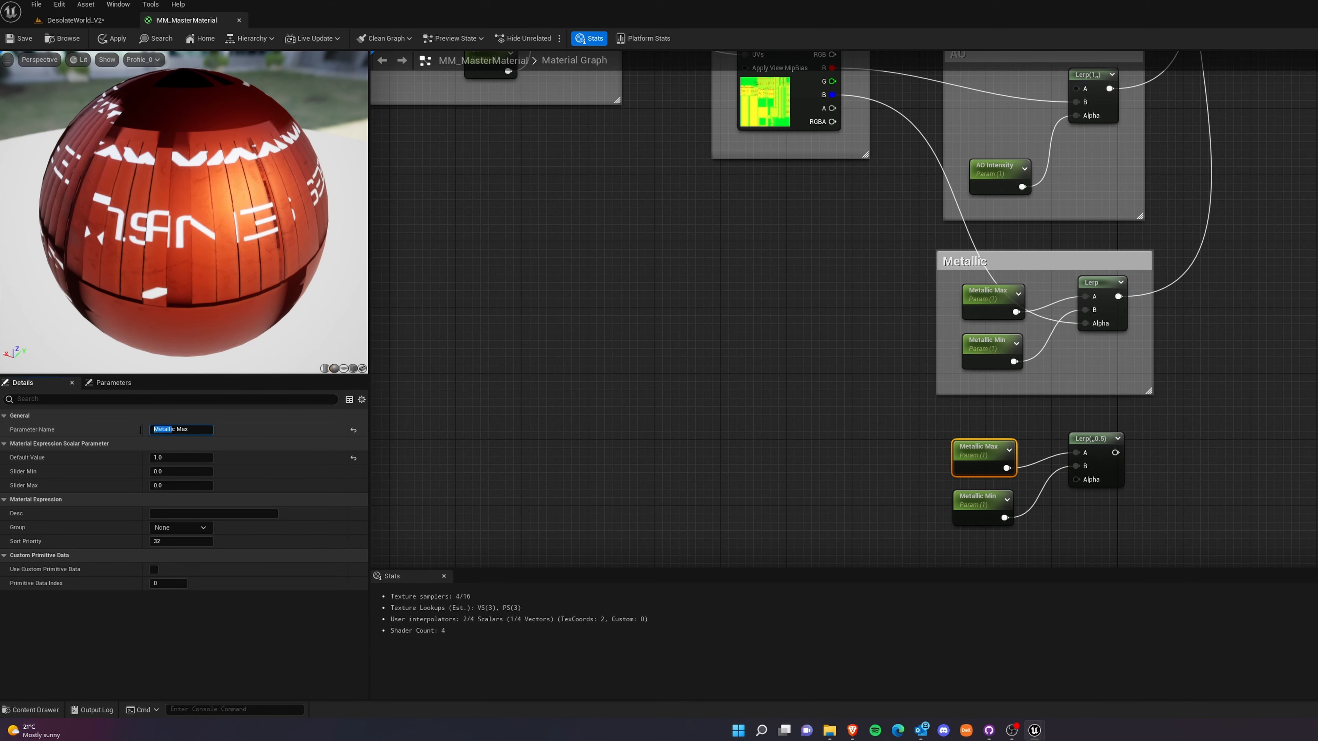
pyautogui.write('Rought')
pyautogui.press('BackSpace')
pyautogui.write('ness')
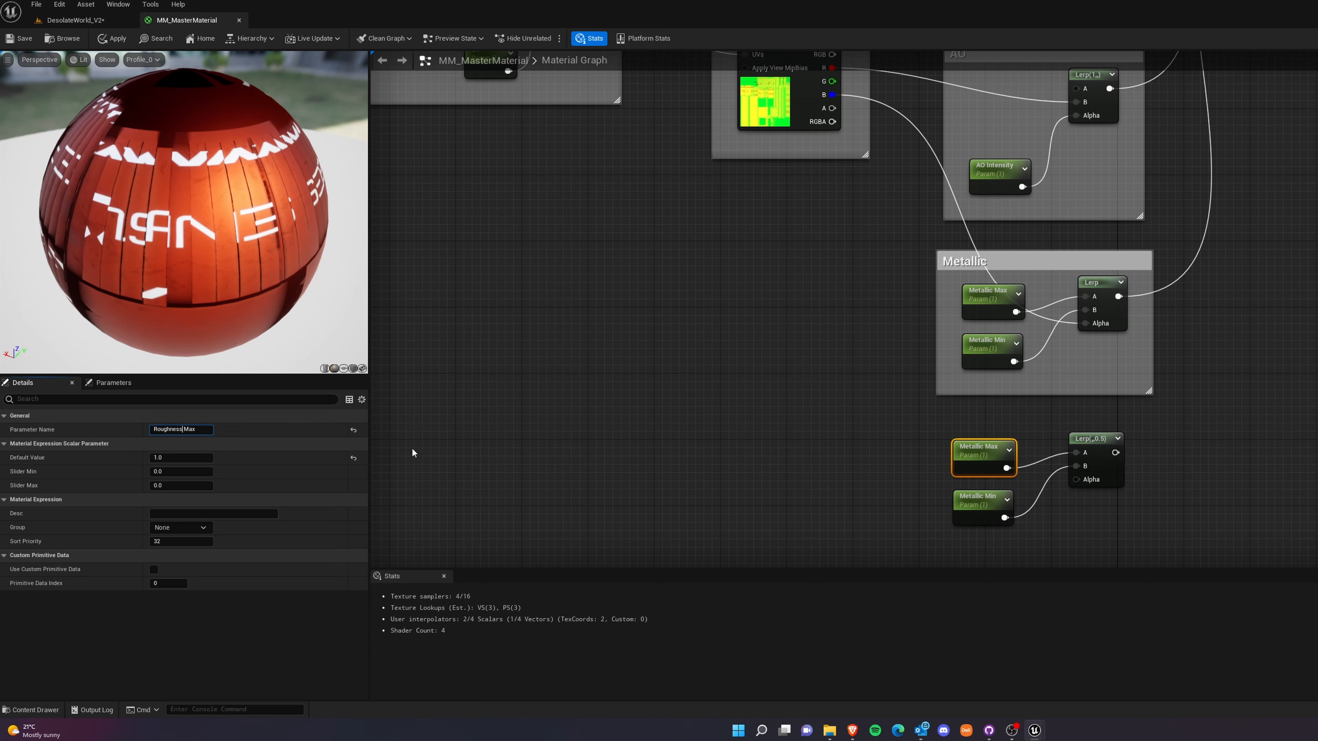
# Rename the duplicated Metallic Min parameter as Roughness Min, reusing the word Roughness from the other parameter.
pyautogui.doubleClick(167, 429)
pyautogui.hotkey('ctrl', 'c')
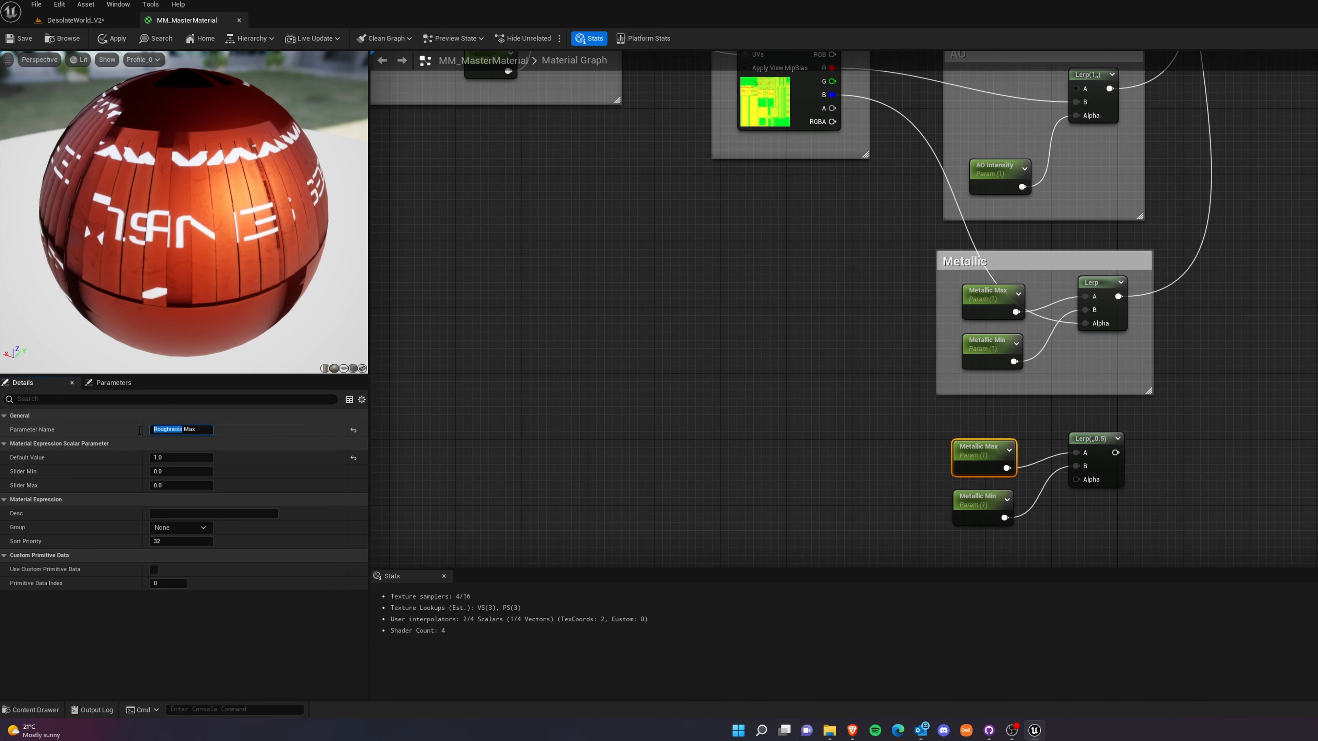
pyautogui.click(980, 499)
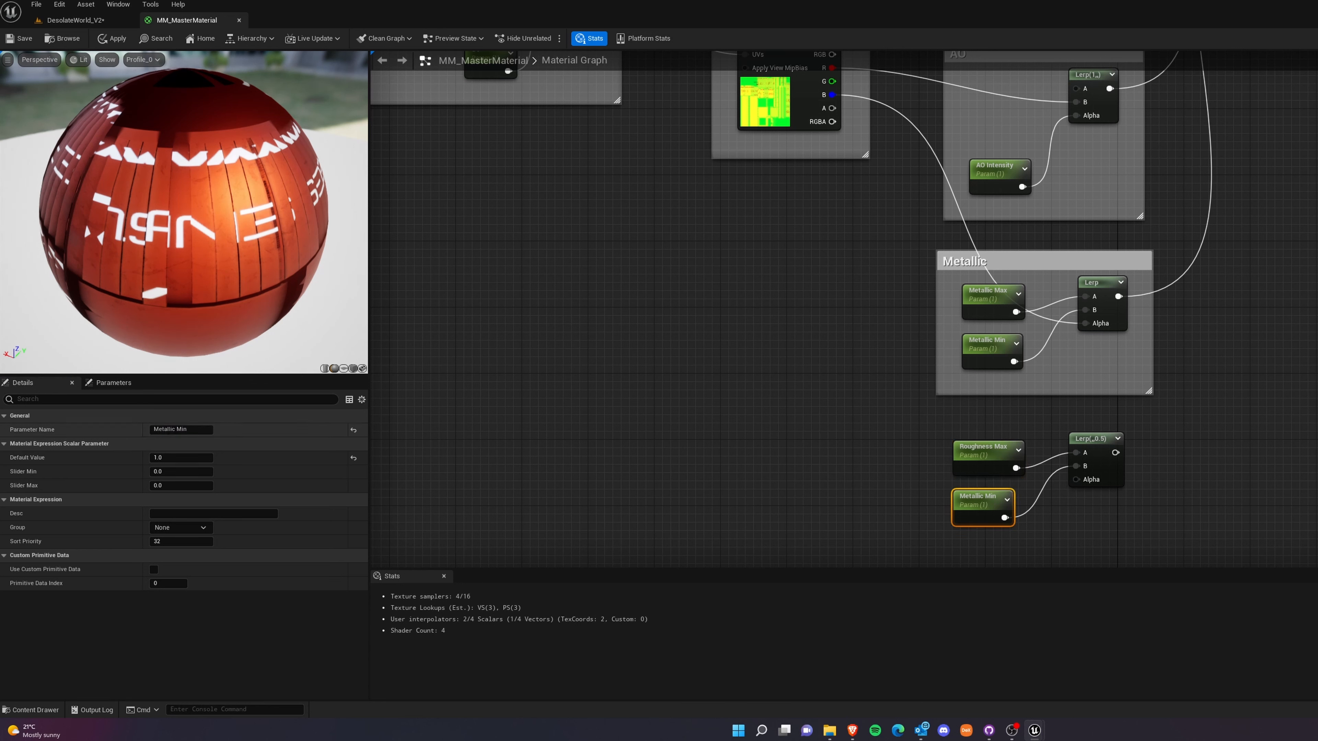
pyautogui.doubleClick(171, 430)
pyautogui.hotkey('ctrl', 'v')
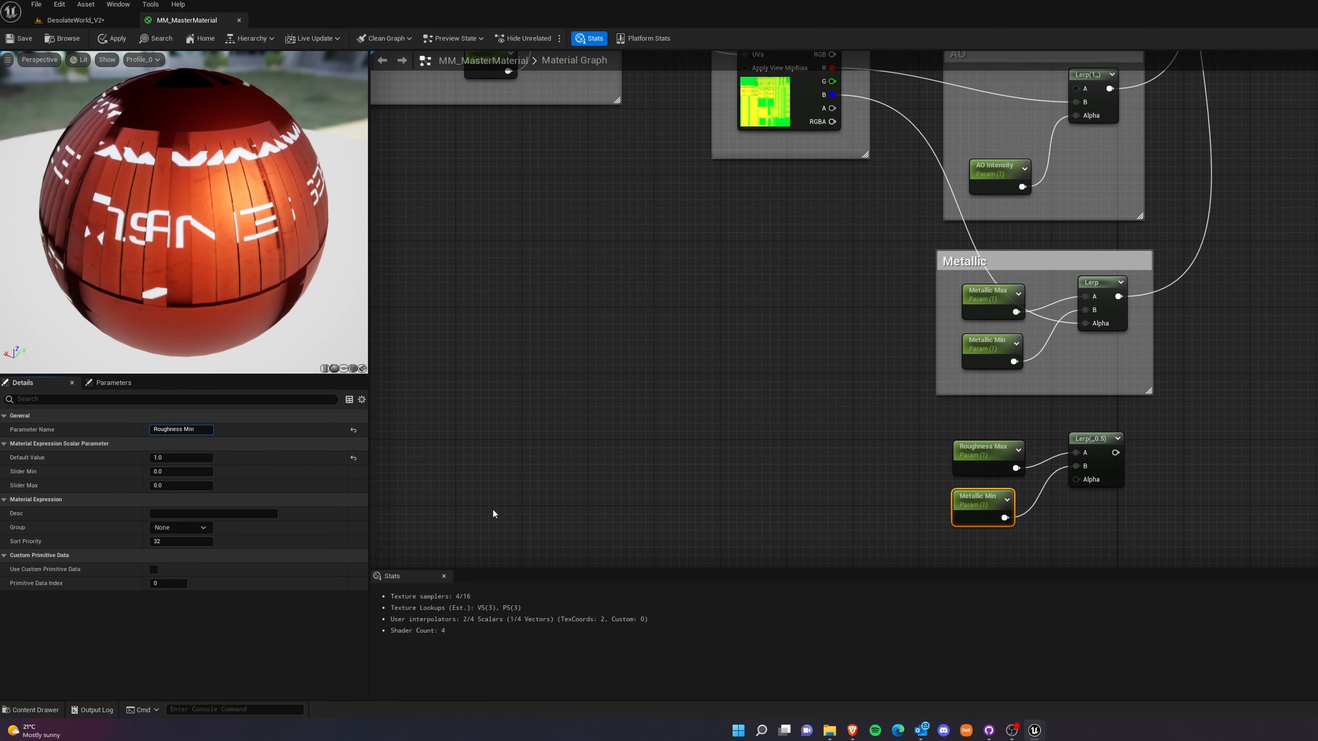
pyautogui.click(912, 515)
# Connect the AORM texture's green channel to the Alpha input of the roughness Lerp.
pyautogui.moveTo(856, 448); pyautogui.dragTo(762, 440, button='right')
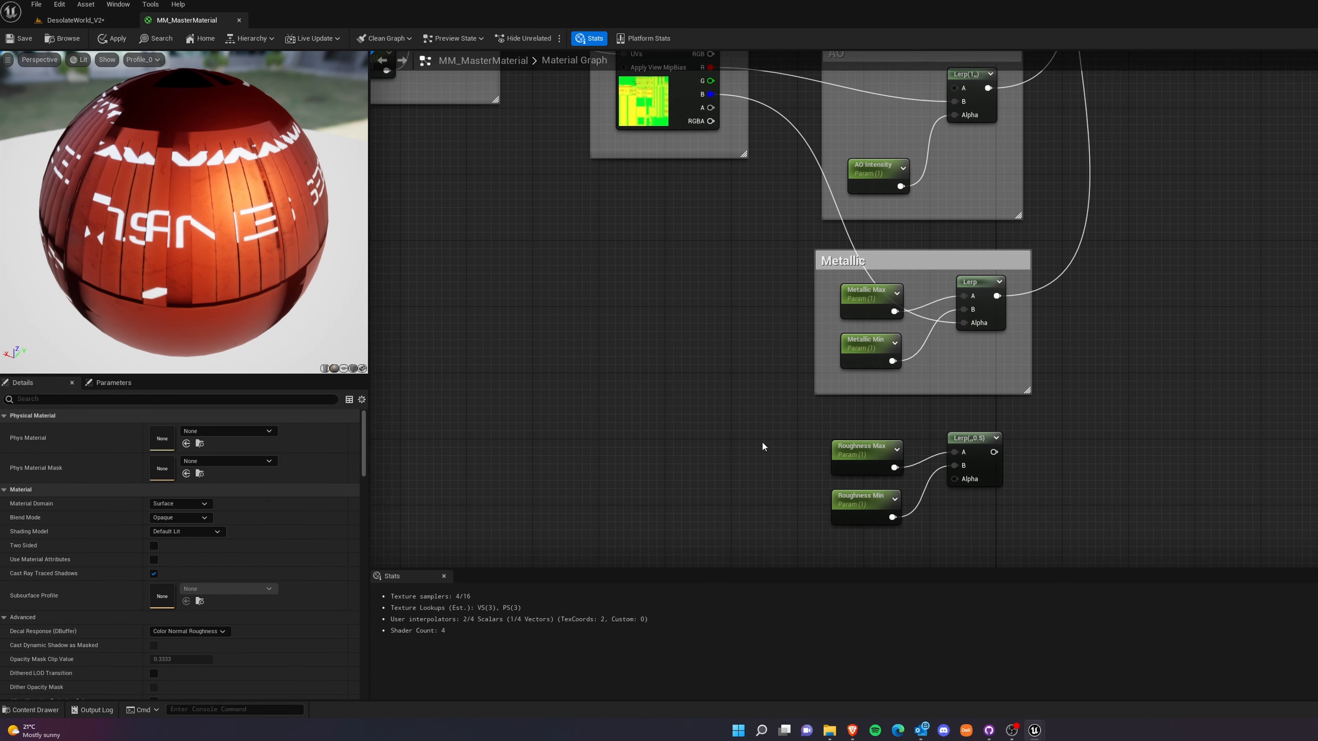
pyautogui.moveTo(762, 441); pyautogui.dragTo(1089, 540)
pyautogui.click(1088, 525)
pyautogui.moveTo(710, 80); pyautogui.dragTo(956, 478)
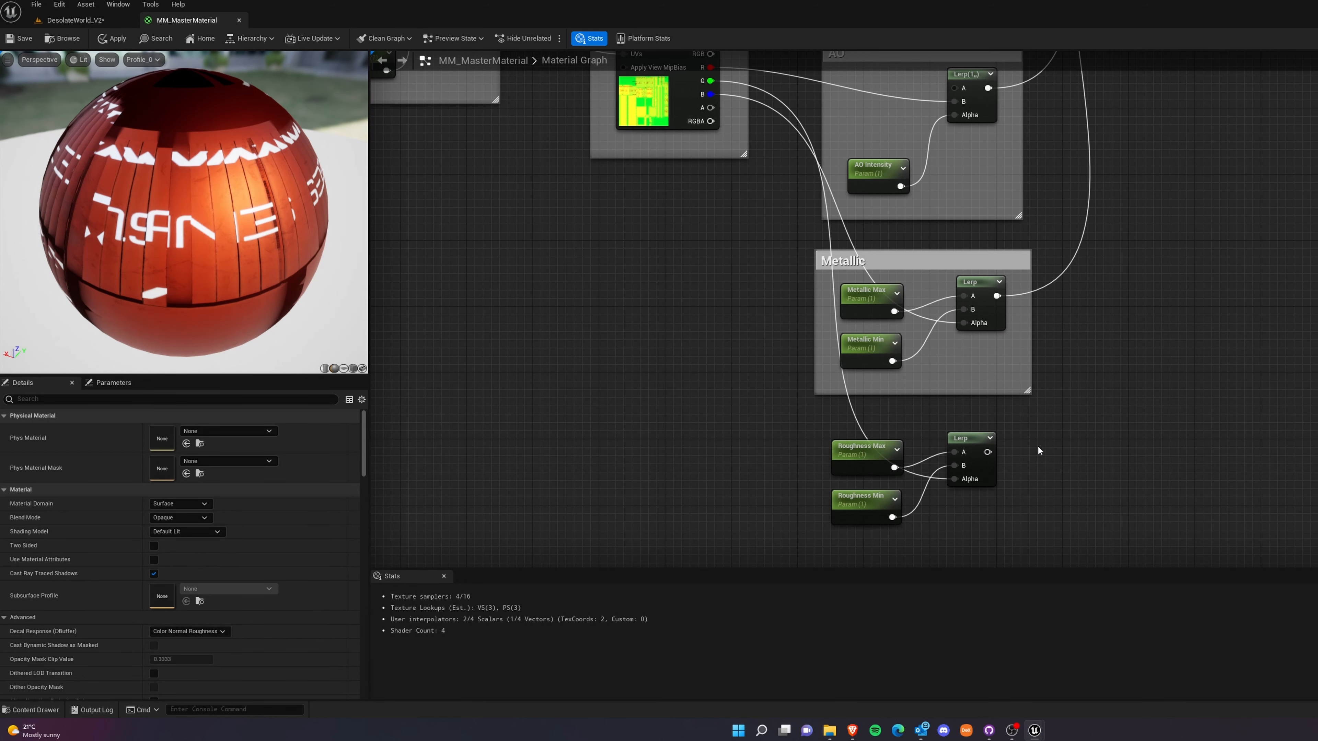
# Connect the roughness Lerp's output to the material's Roughness input and inspect the preview sphere.
pyautogui.scroll(-2, 1115, 361)
pyautogui.moveTo(1115, 360); pyautogui.dragTo(946, 503, button='right')
pyautogui.moveTo(876, 524); pyautogui.dragTo(863, 496, button='right')
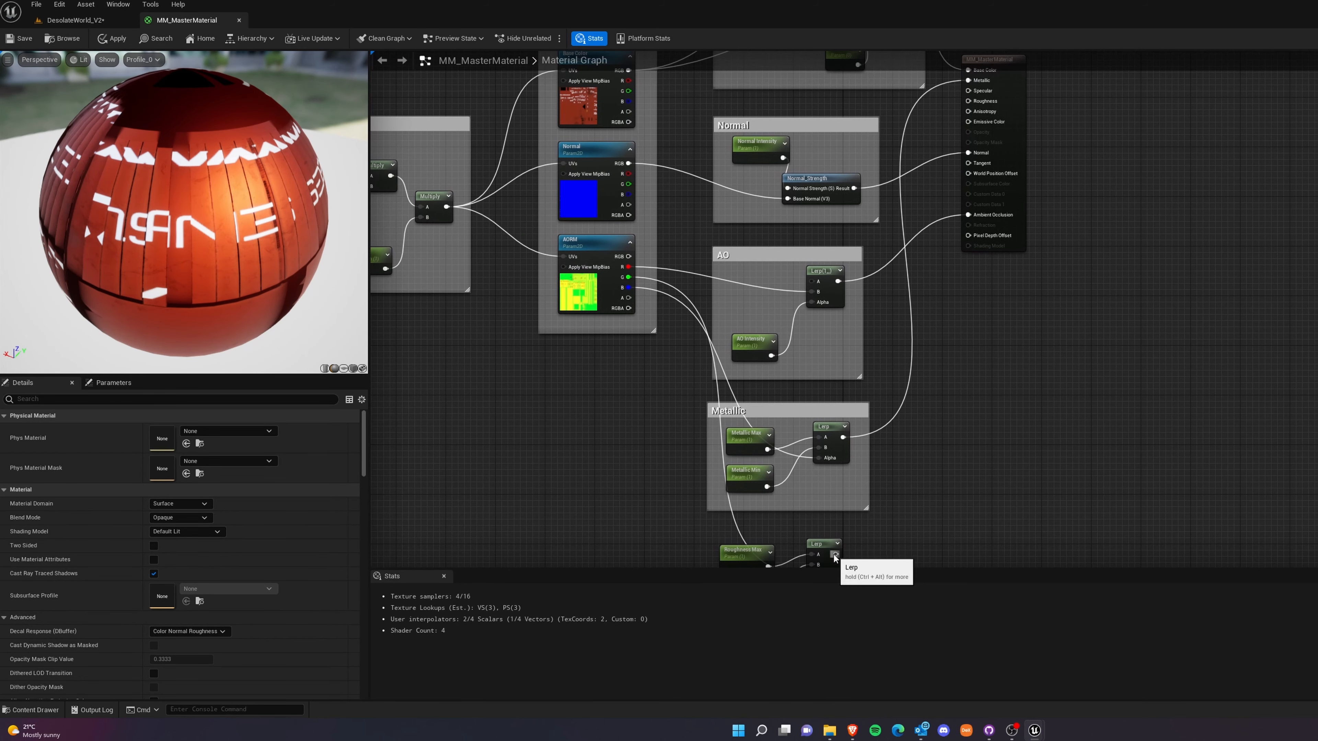
pyautogui.moveTo(835, 542); pyautogui.dragTo(968, 89)
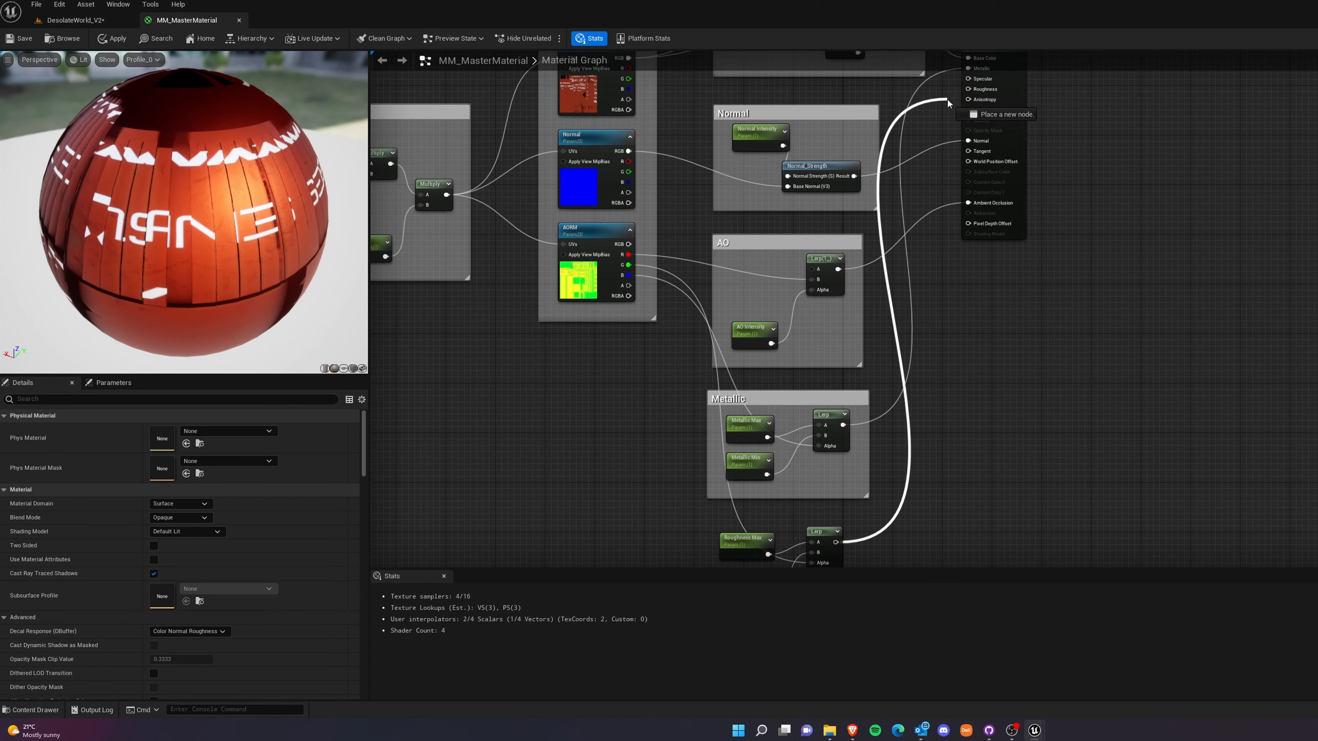
pyautogui.moveTo(1006, 436); pyautogui.dragTo(1115, 244, button='right')
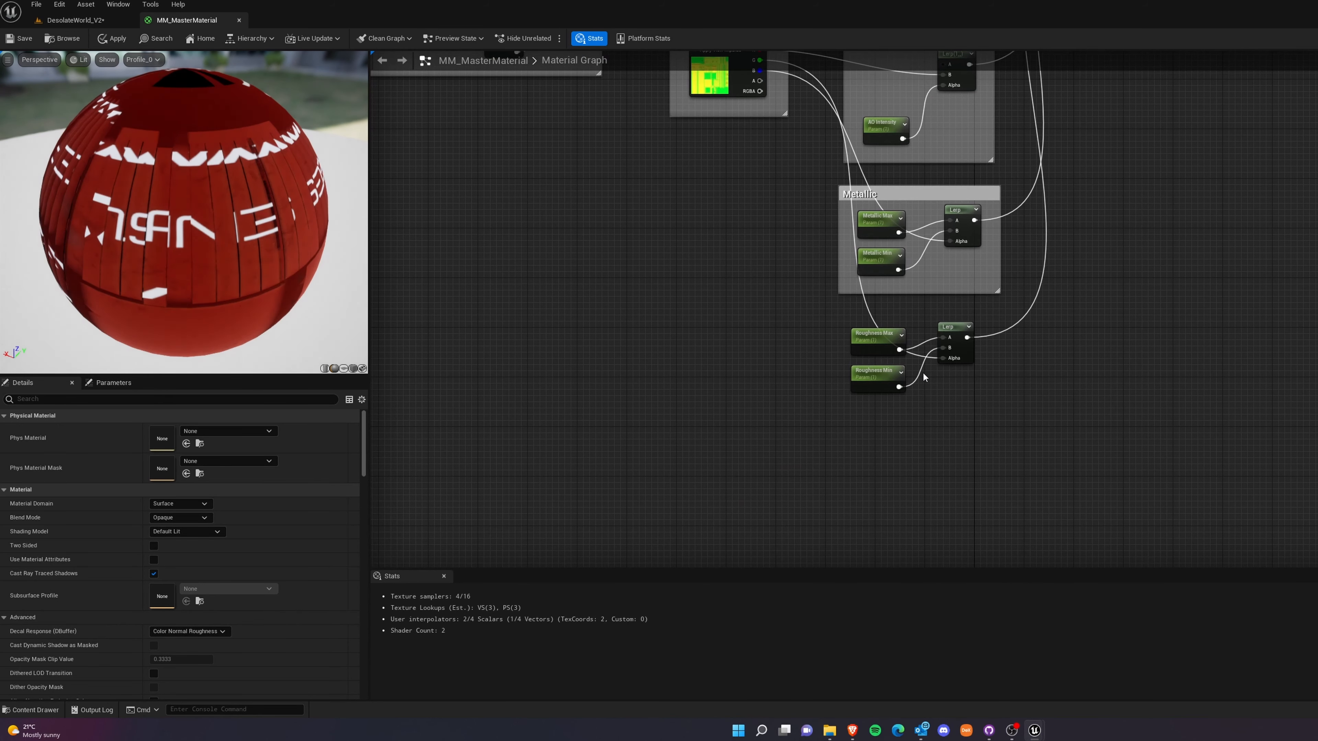
pyautogui.scroll(2, 925, 369)
pyautogui.moveTo(212, 245); pyautogui.dragTo(66, 223)
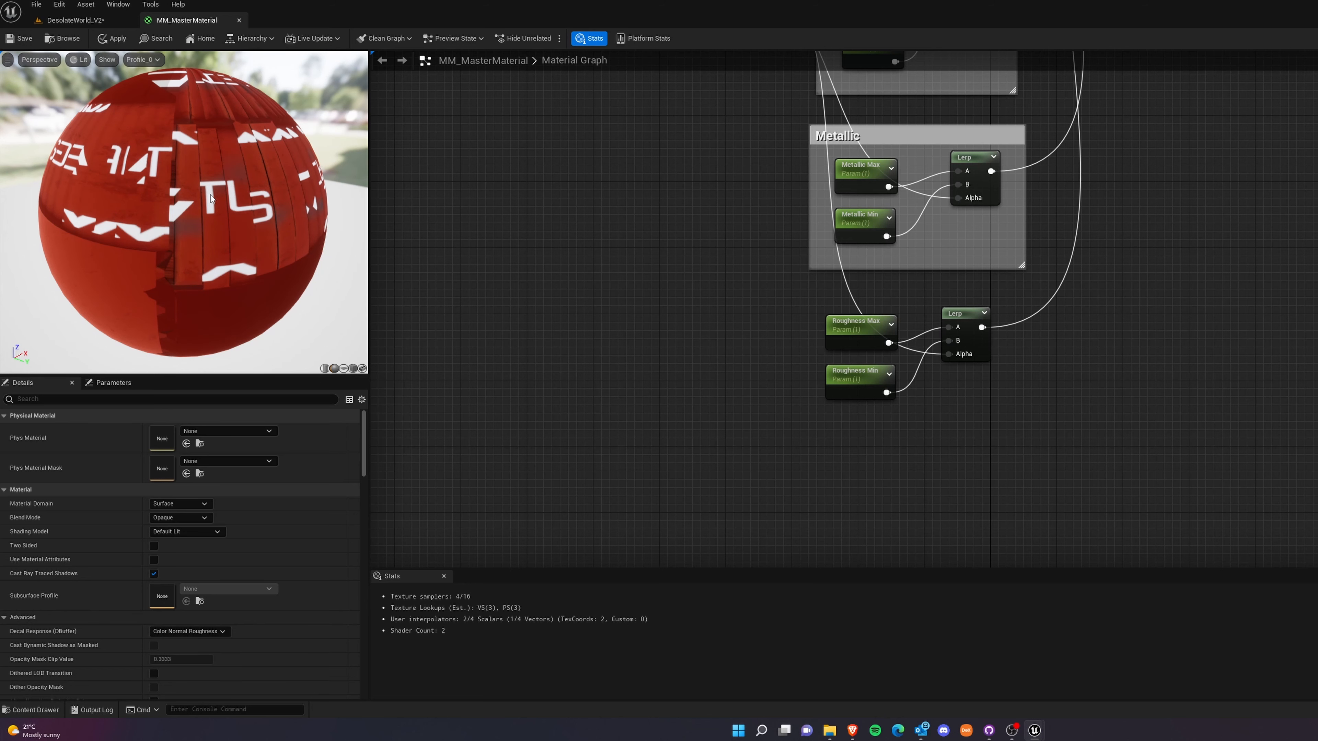
# Enclose the two roughness parameters and their Lerp in a comment named Roughness.
pyautogui.moveTo(764, 278); pyautogui.dragTo(770, 294, button='right')
pyautogui.moveTo(770, 295); pyautogui.dragTo(1110, 479)
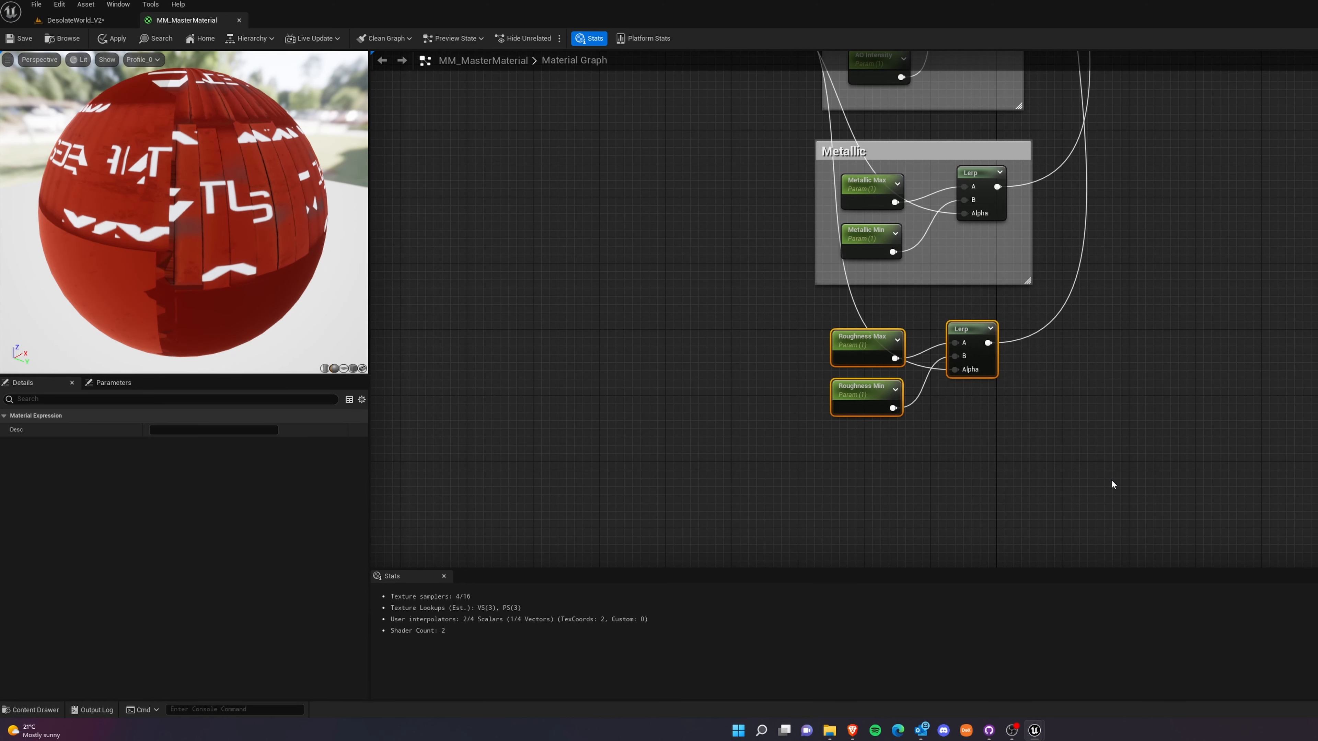
pyautogui.write('c')
pyautogui.write('Ro')
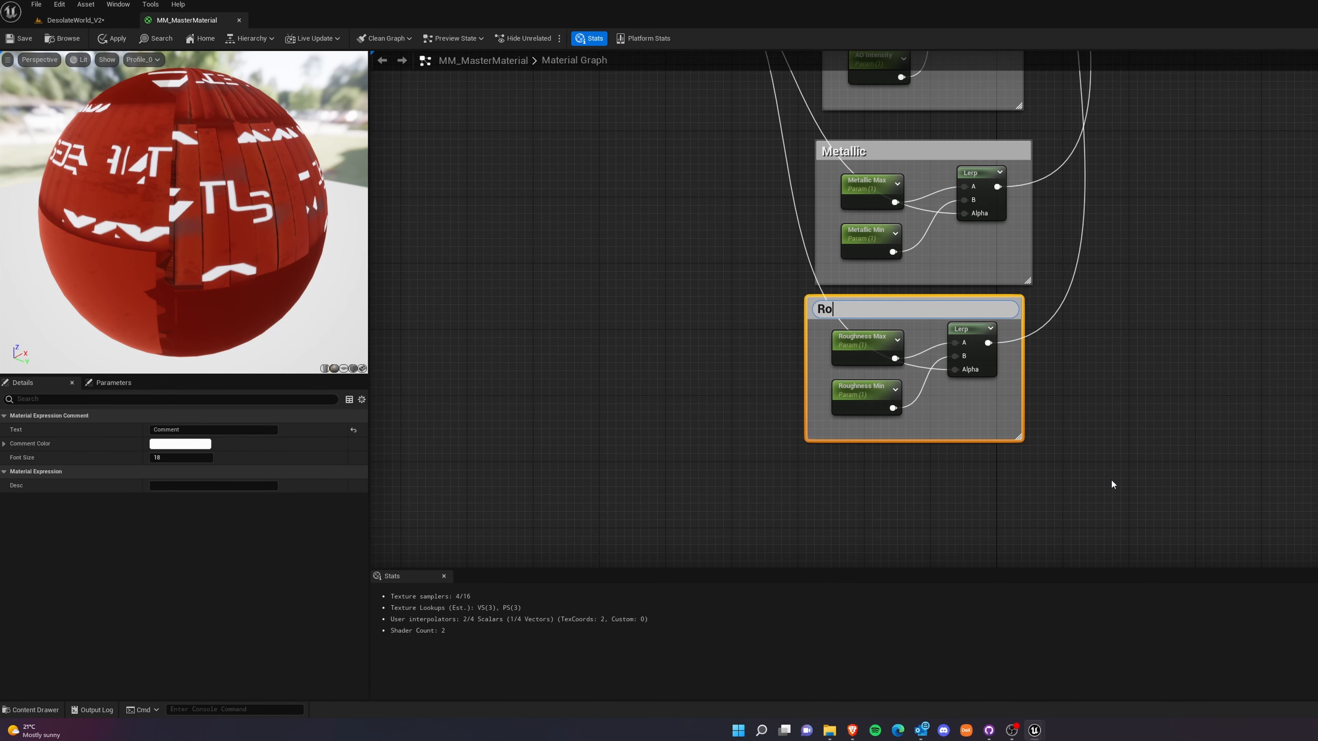
pyautogui.write('ughness')
pyautogui.click(1111, 479)
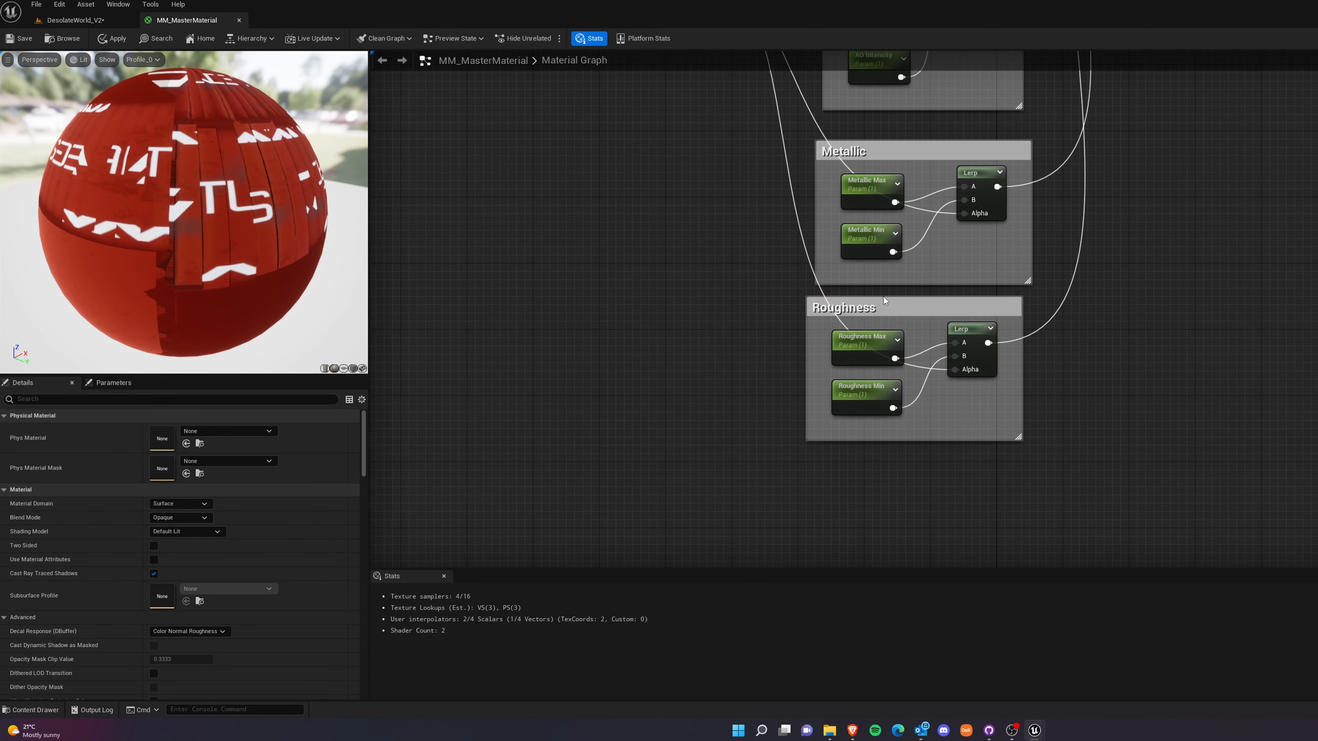
# Shift the Roughness comment with its nodes so that it lines up under the Metallic comment.
pyautogui.moveTo(883, 300)
pyautogui.mouseDown()
pyautogui.moveTo(936, 328)
pyautogui.moveTo(893, 307)
pyautogui.mouseUp()
pyautogui.scroll(-4, 1198, 322)
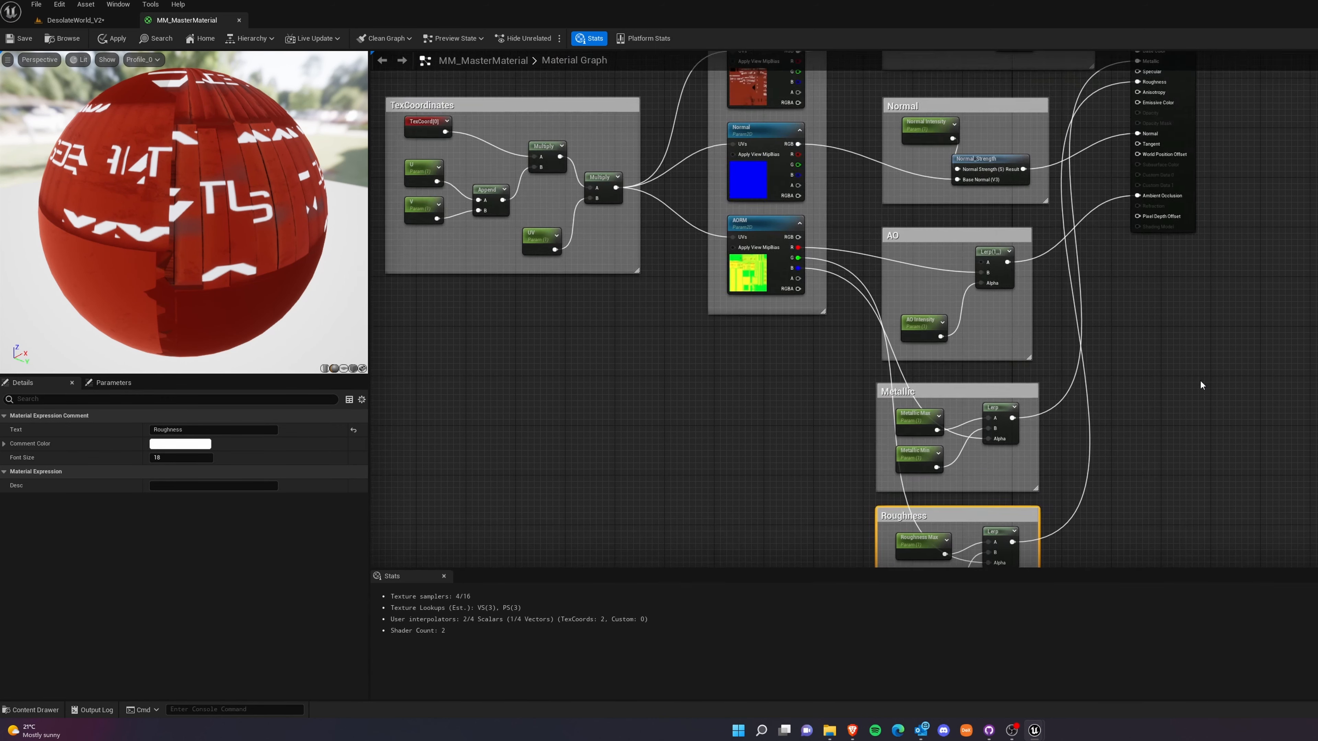
pyautogui.scroll(-4, 1203, 358)
pyautogui.scroll(4, 1121, 327)
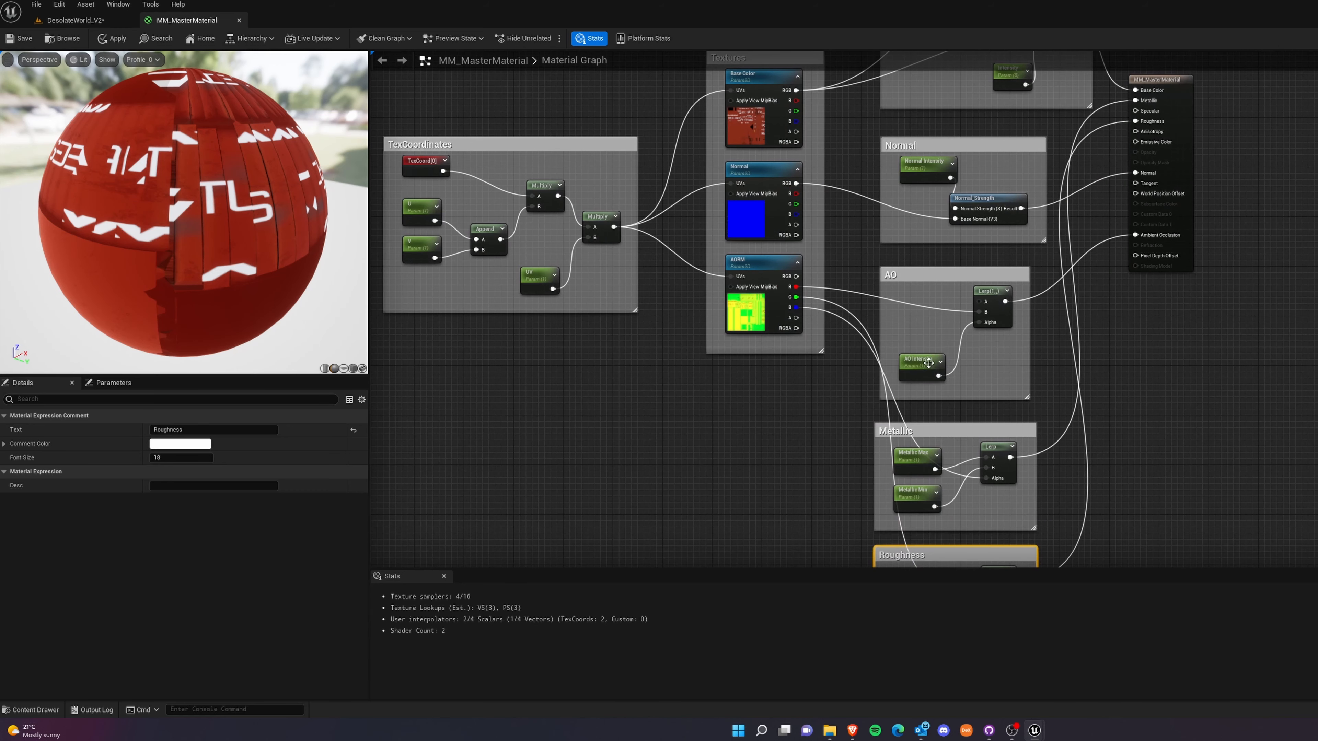
# Move the AO Intensity parameter closer to its Lerp and shrink the AO comment's height around them.
pyautogui.moveTo(928, 362); pyautogui.dragTo(941, 338)
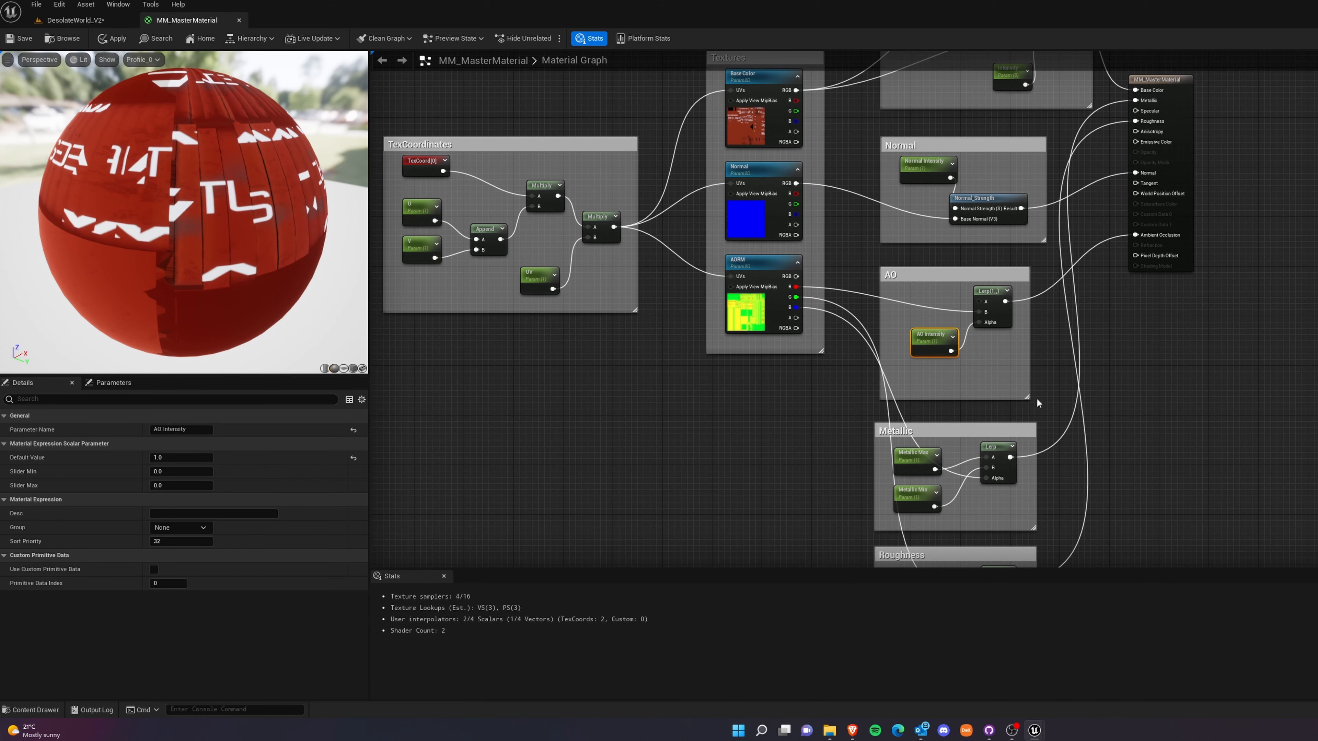
pyautogui.moveTo(1022, 400); pyautogui.dragTo(1021, 362)
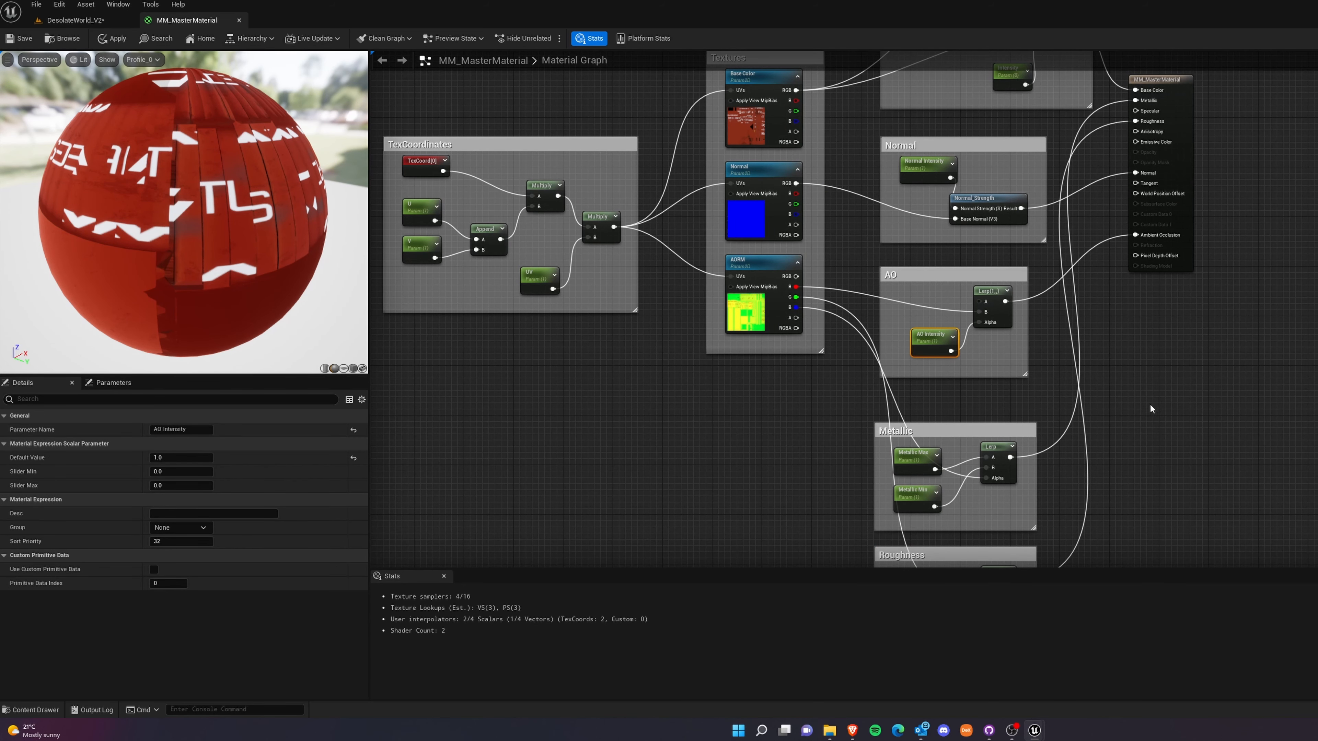
pyautogui.scroll(-2, 1157, 425)
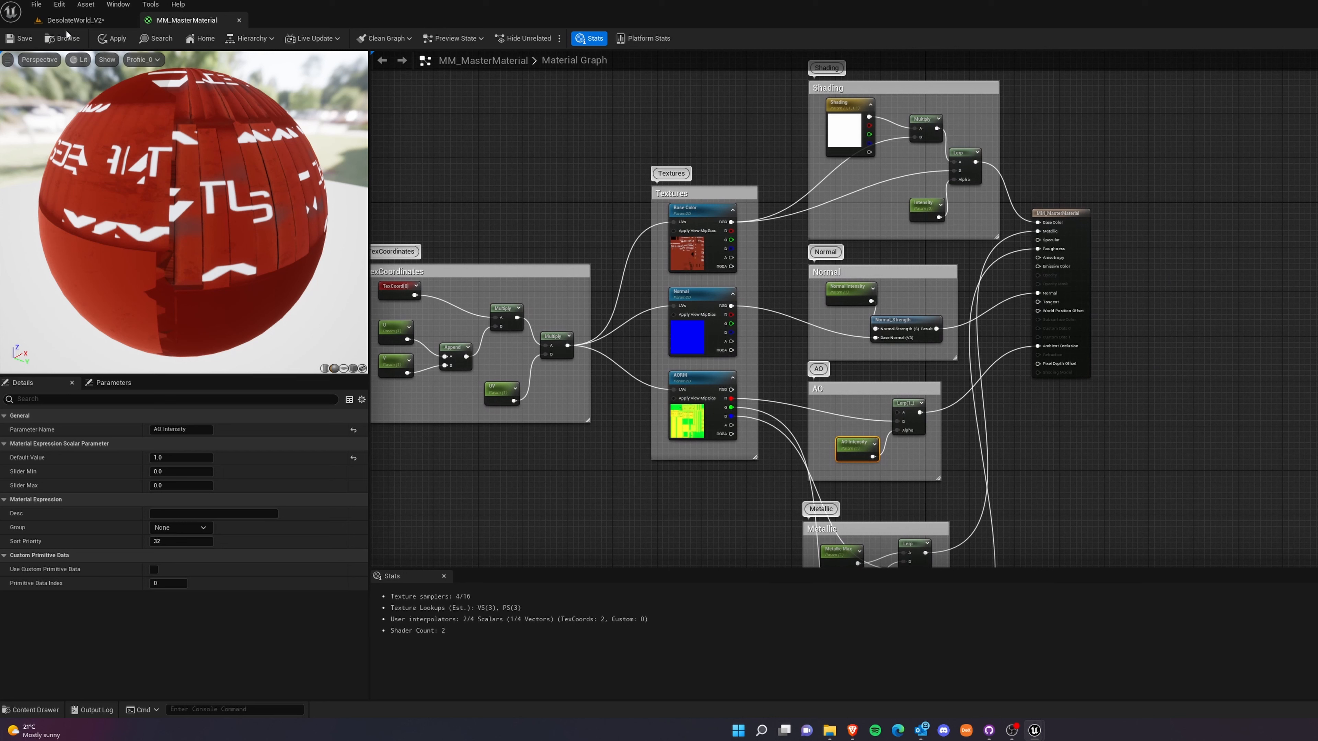
# Save MM_MasterMaterial and examine the red container up close in the DesolateWorld_V2 level.
pyautogui.click(18, 38)
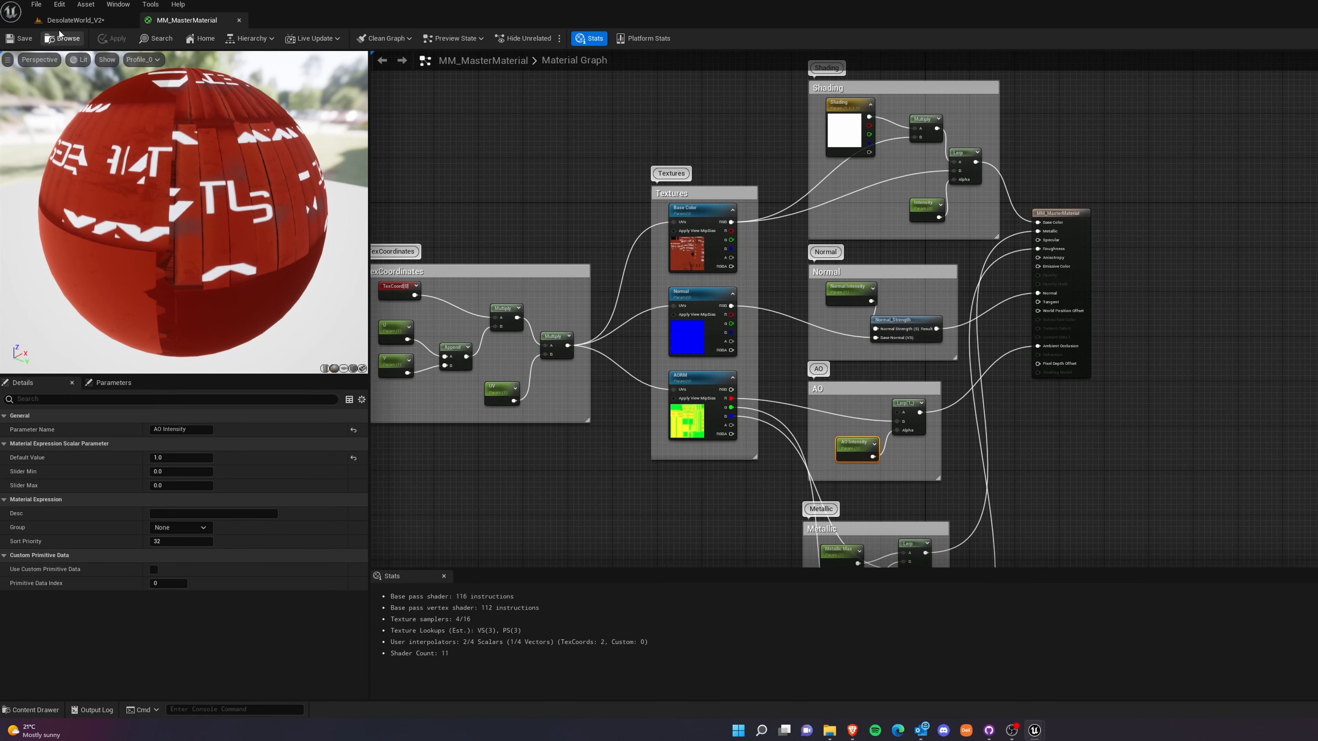
pyautogui.click(72, 21)
pyautogui.click(924, 301)
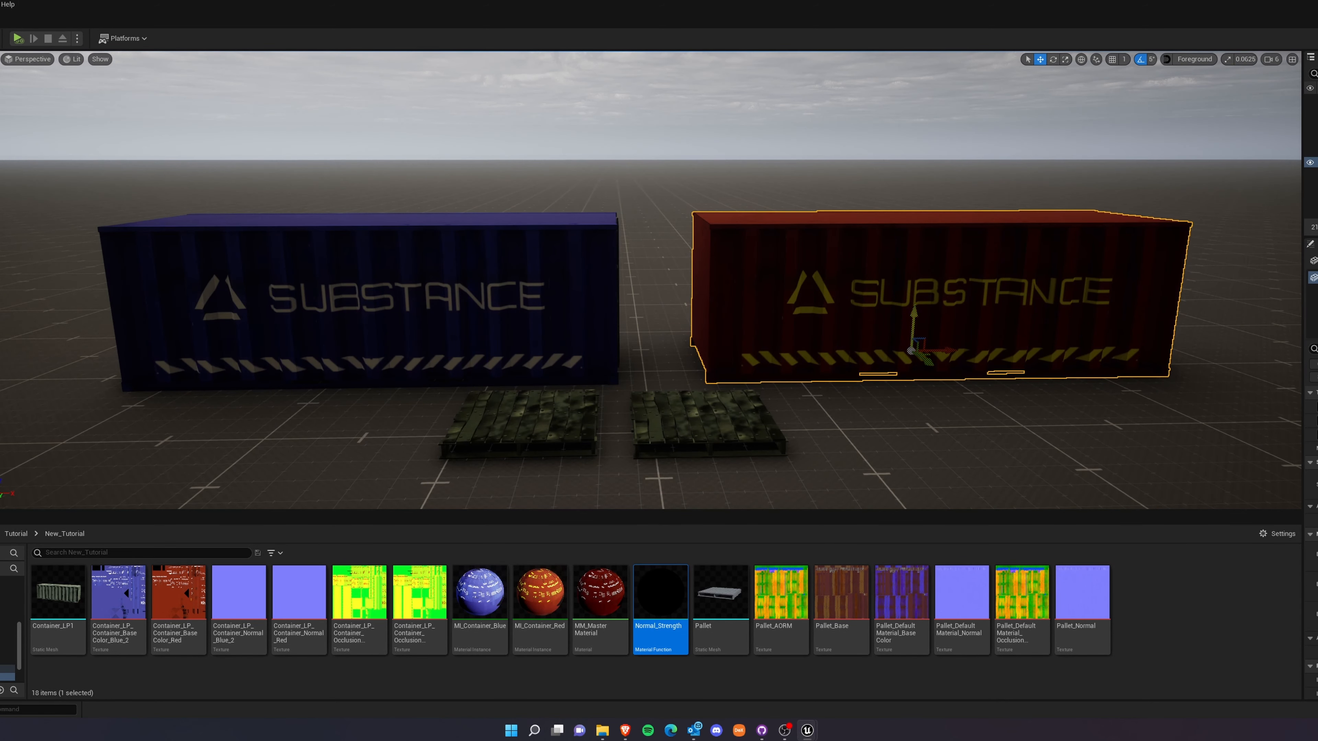
pyautogui.press('d')
pyautogui.moveTo(880, 358); pyautogui.dragTo(844, 335, button='right')
pyautogui.press('w')
pyautogui.press('a')
pyautogui.moveTo(650, 281); pyautogui.dragTo(778, 303, button='right')
pyautogui.press('w')
pyautogui.press('s')
pyautogui.press('w')
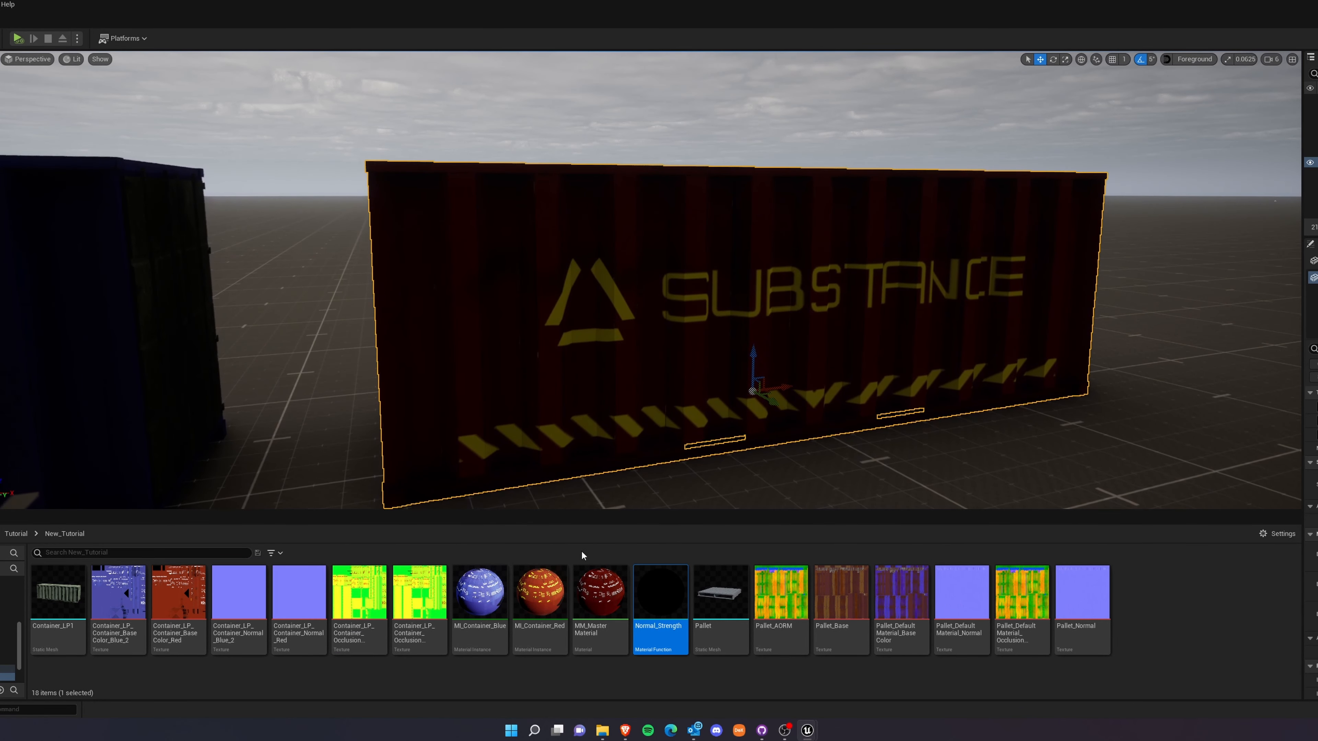
# Open the MI_Container_Red instance beside the container and enable its Roughness Max and Roughness Min overrides.
pyautogui.doubleClick(551, 592)
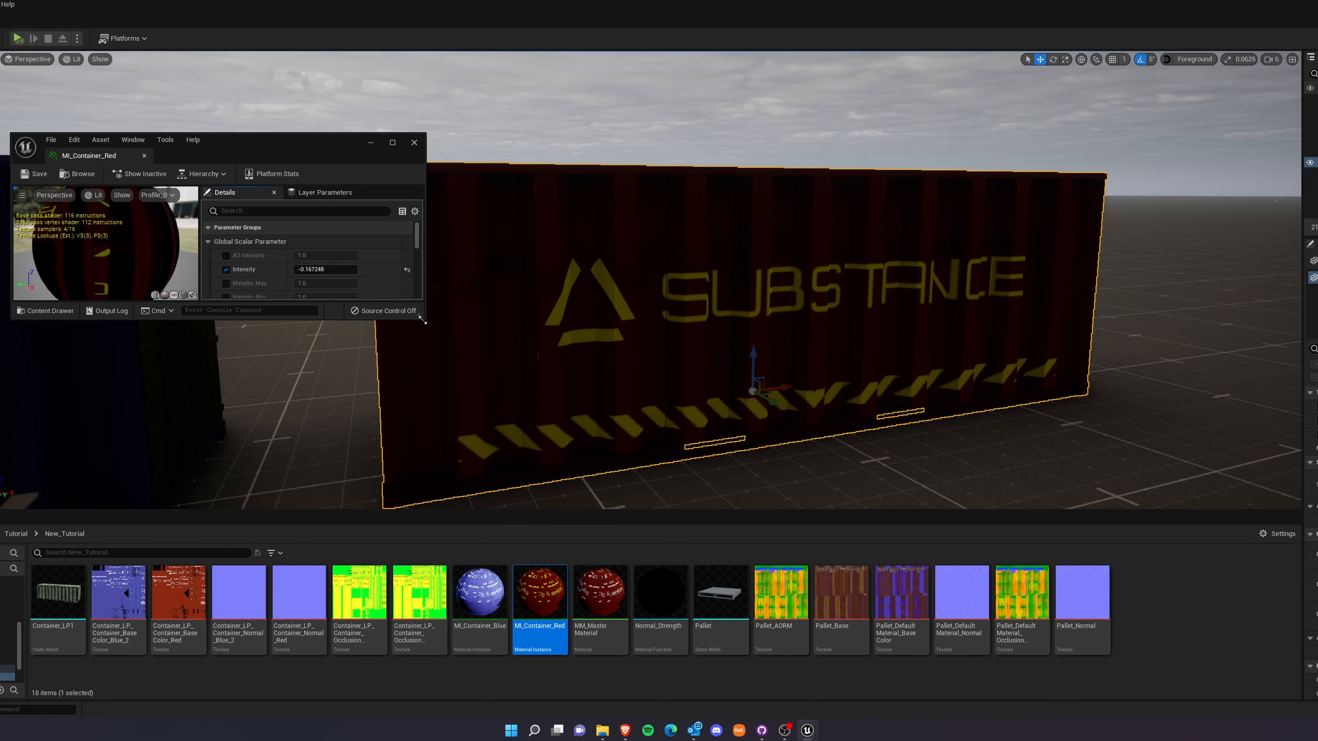
pyautogui.moveTo(423, 321); pyautogui.dragTo(648, 643)
pyautogui.moveTo(368, 153); pyautogui.dragTo(74, 127)
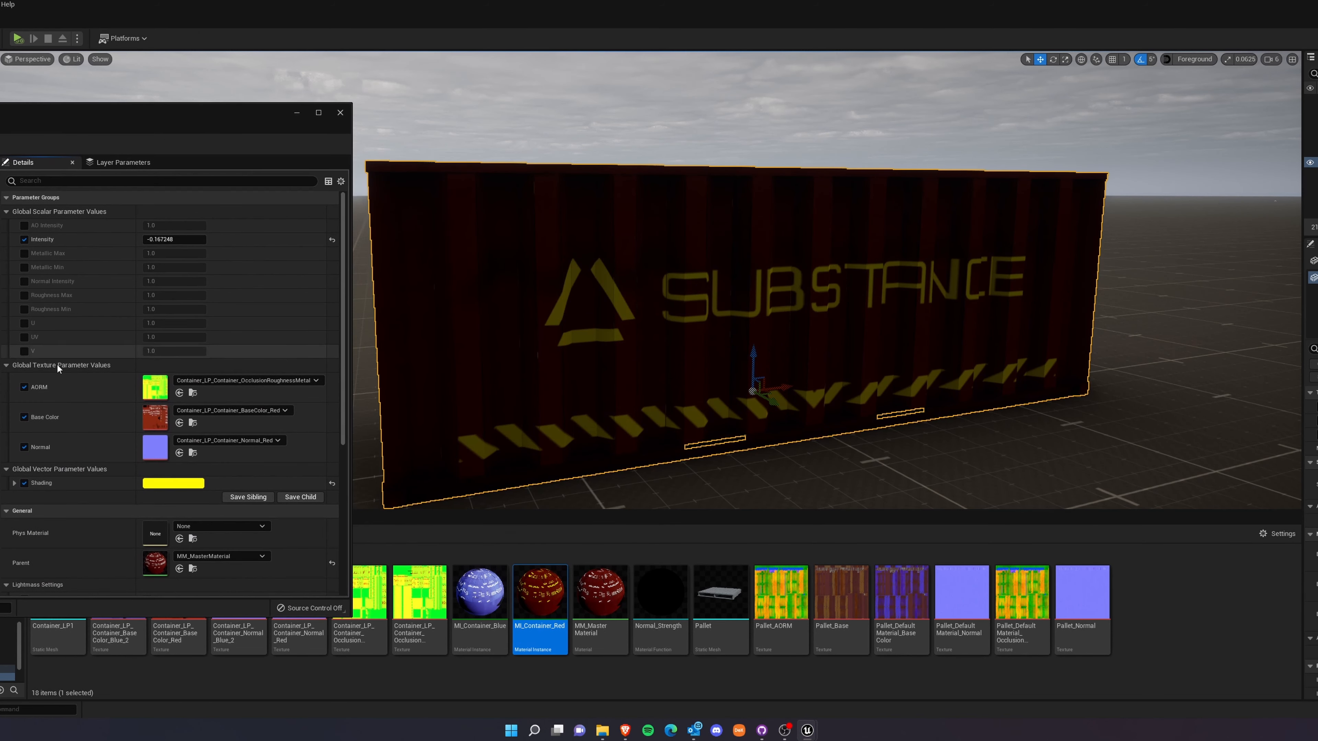
pyautogui.click(24, 297)
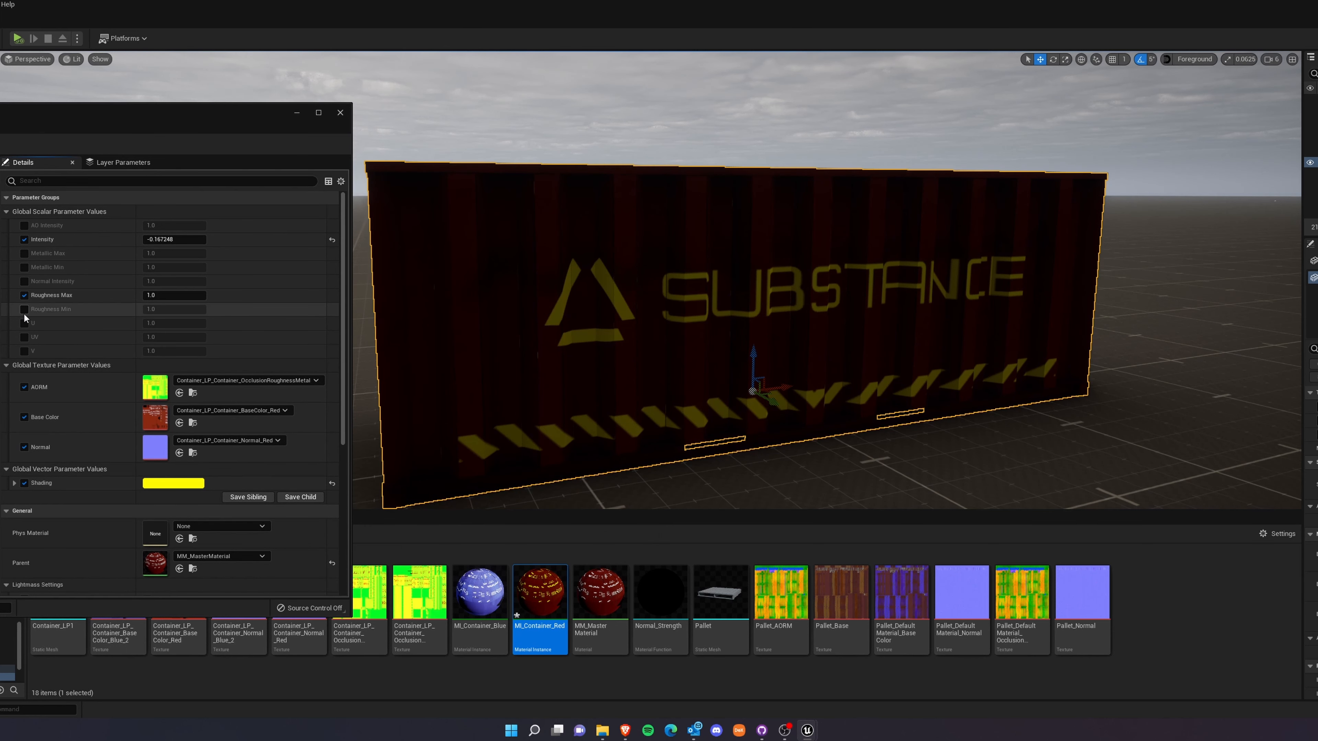
pyautogui.click(24, 309)
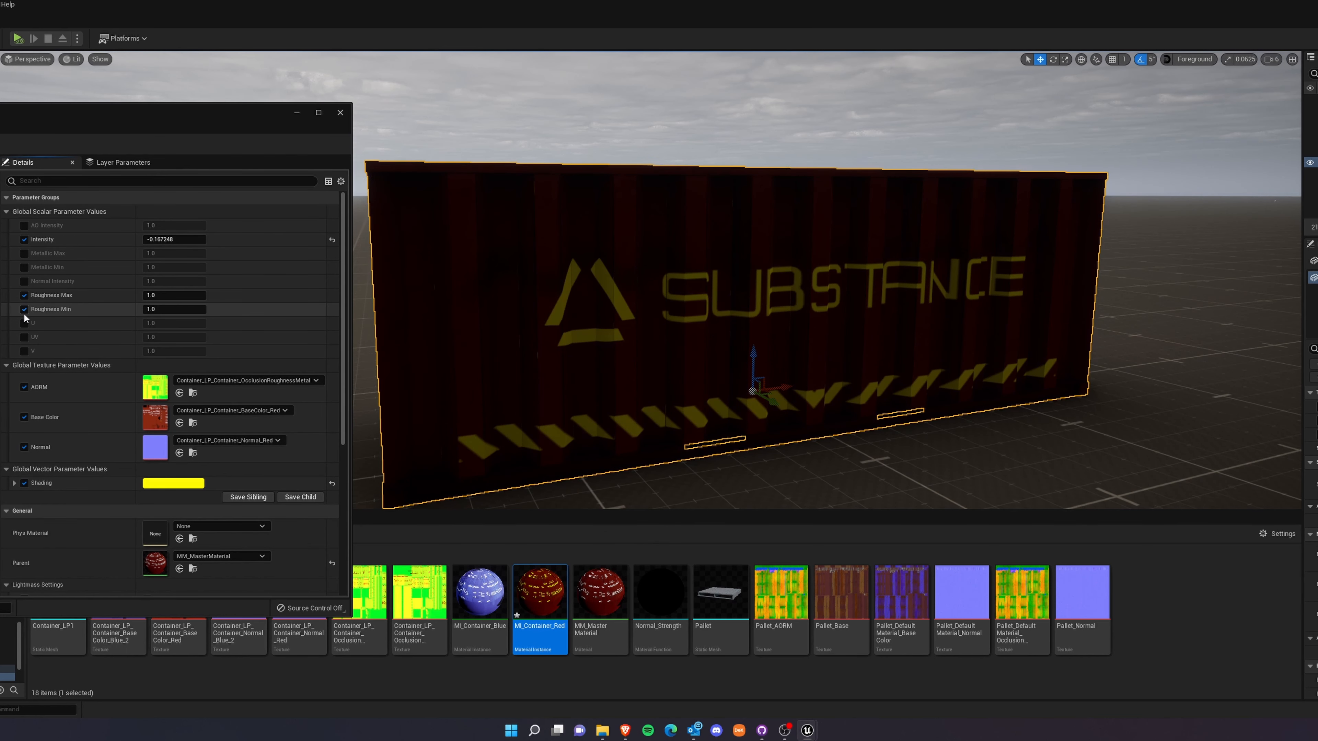
# Set Roughness Max and Roughness Min to 0 and inspect the reflections on the red container's roof.
pyautogui.click(188, 297)
pyautogui.press('Return')
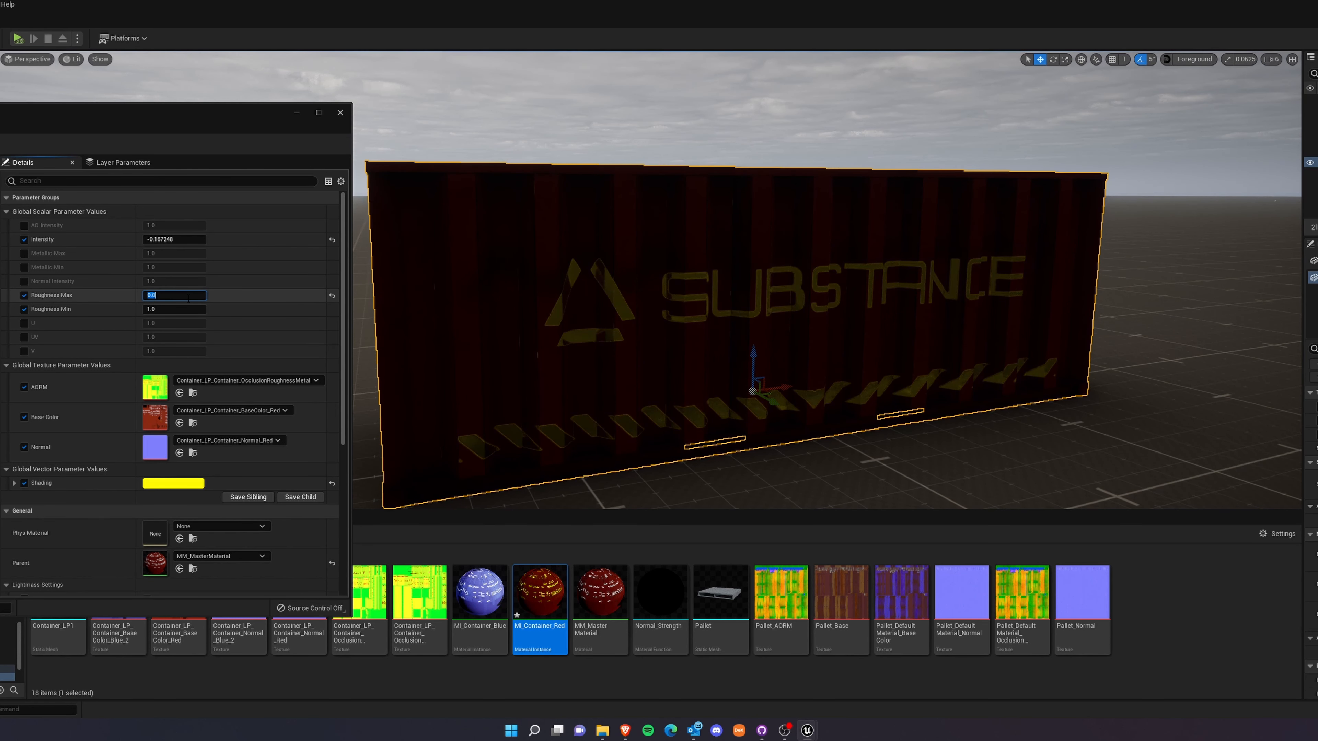
pyautogui.click(184, 310)
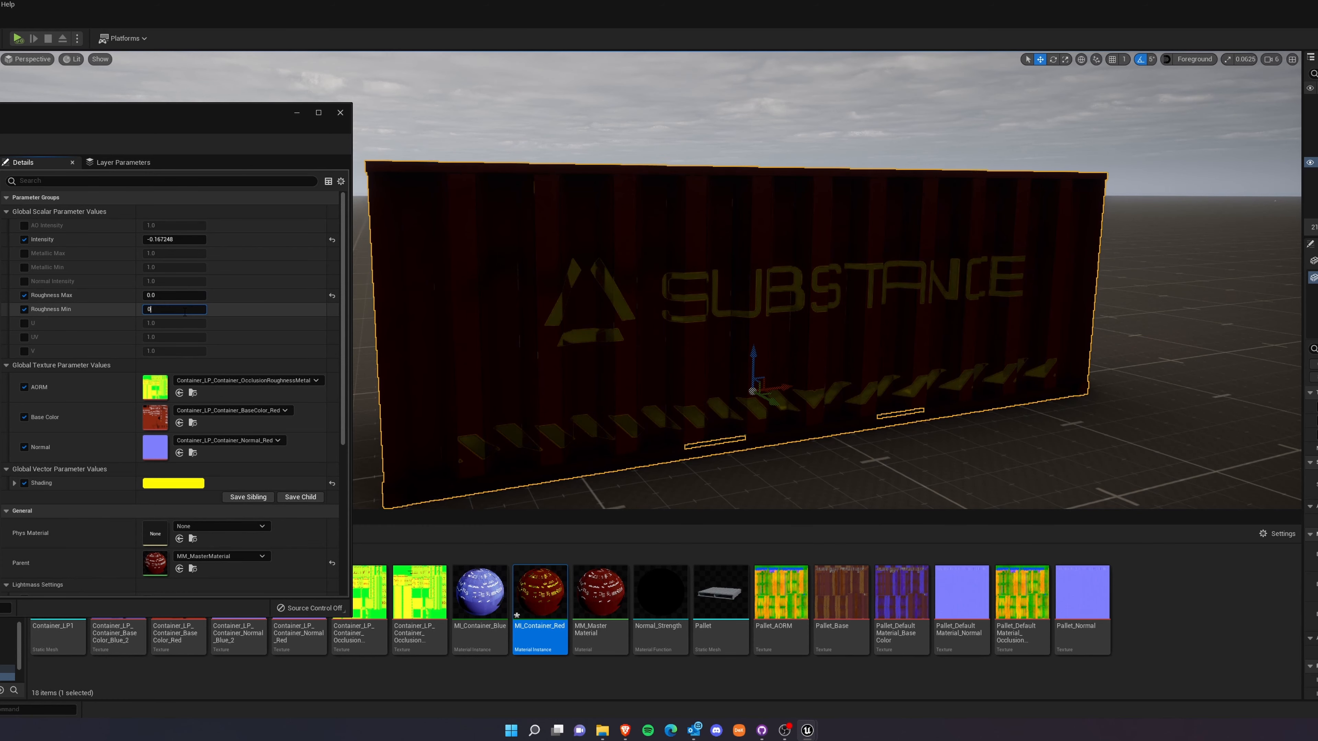
pyautogui.press('Return')
pyautogui.moveTo(586, 280); pyautogui.dragTo(566, 312, button='right')
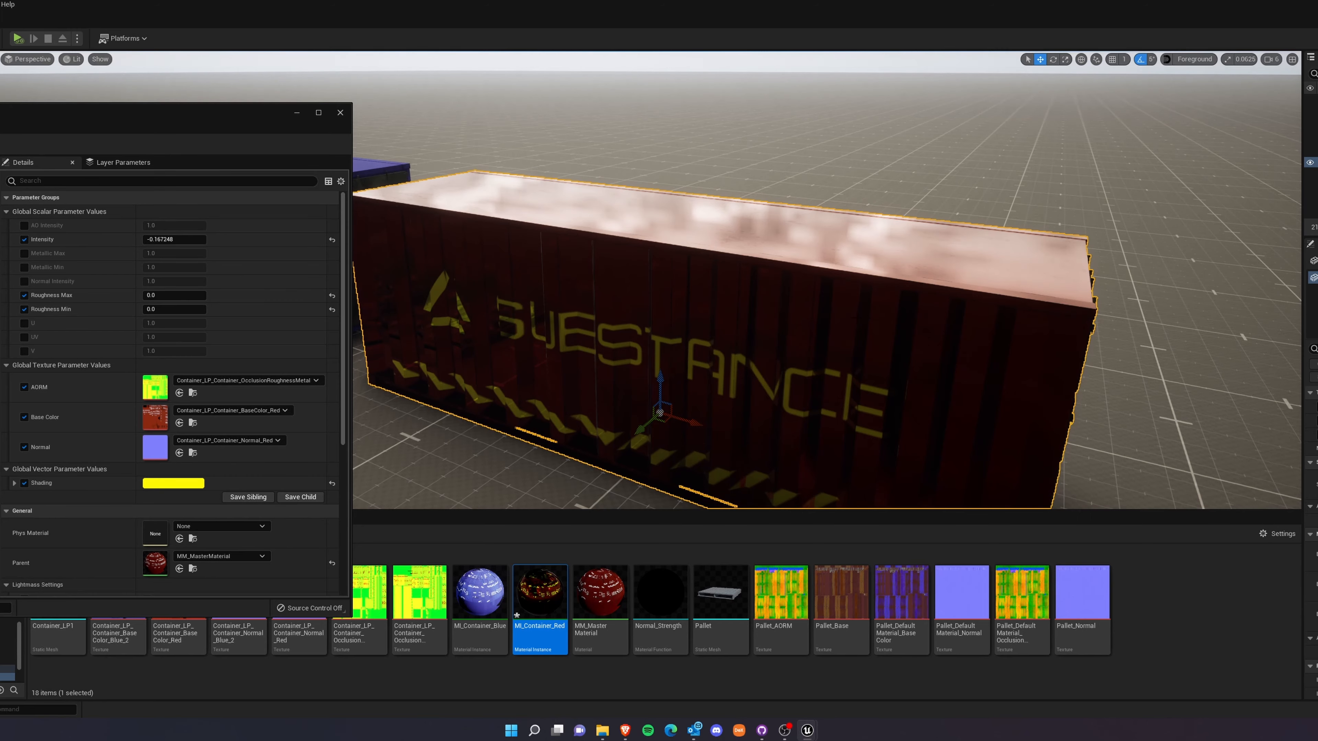
pyautogui.moveTo(566, 311)
pyautogui.mouseDown(button='right')
pyautogui.moveTo(690, 311)
pyautogui.moveTo(568, 306)
pyautogui.mouseUp(button='right')
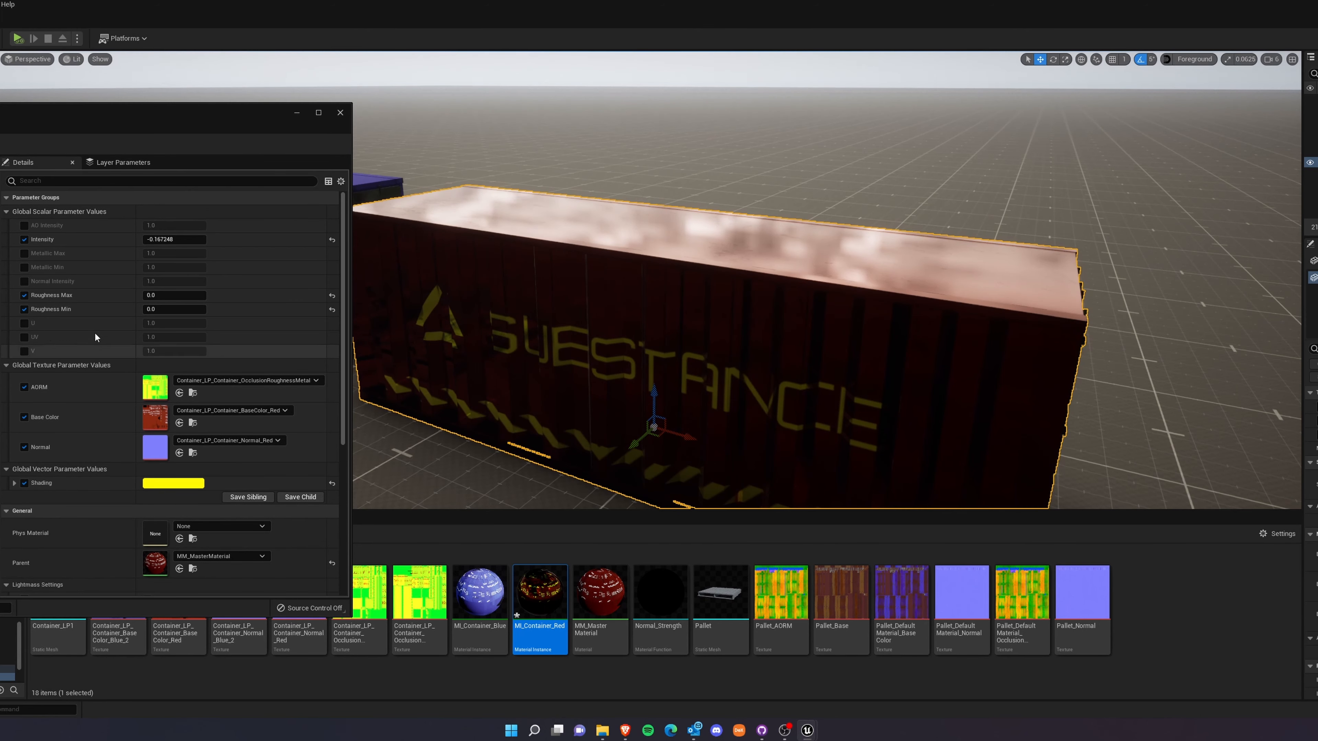
# Set Roughness Min and Roughness Max to 1 and compare the red container's surface without its selection outline.
pyautogui.click(171, 310)
pyautogui.write('1')
pyautogui.press('Return')
pyautogui.click(170, 297)
pyautogui.write('1')
pyautogui.press('Return')
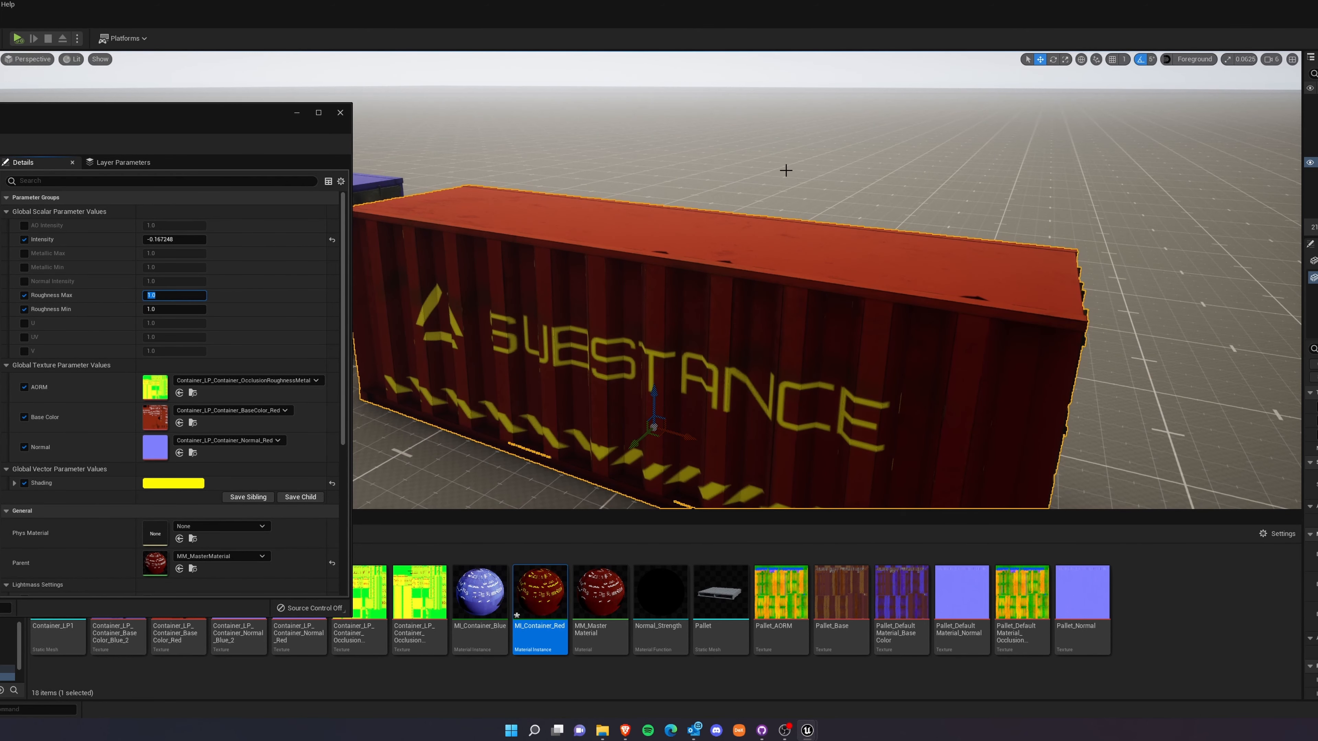
pyautogui.click(889, 169)
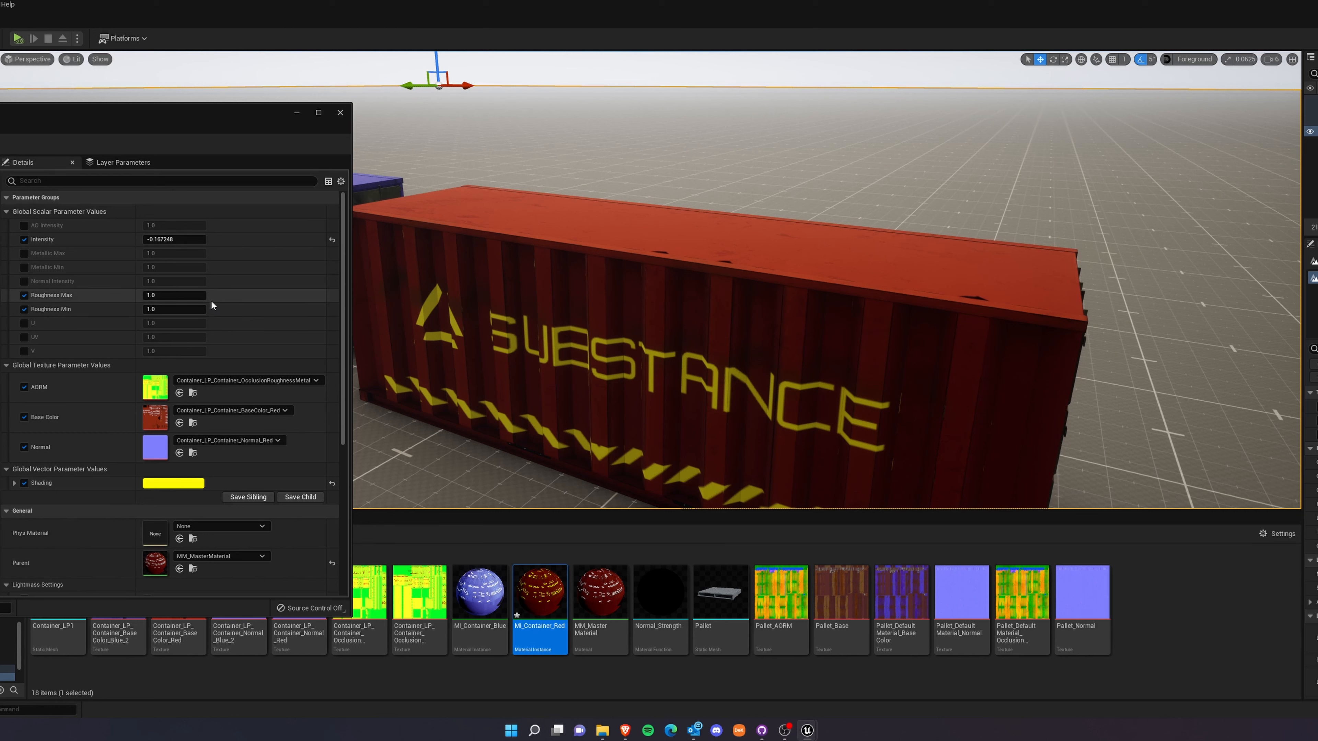
# Try a Roughness Max of 5.726069 and a Roughness Min of 33.283108, and undo the roughness override changes.
pyautogui.moveTo(172, 295); pyautogui.dragTo(194, 310)
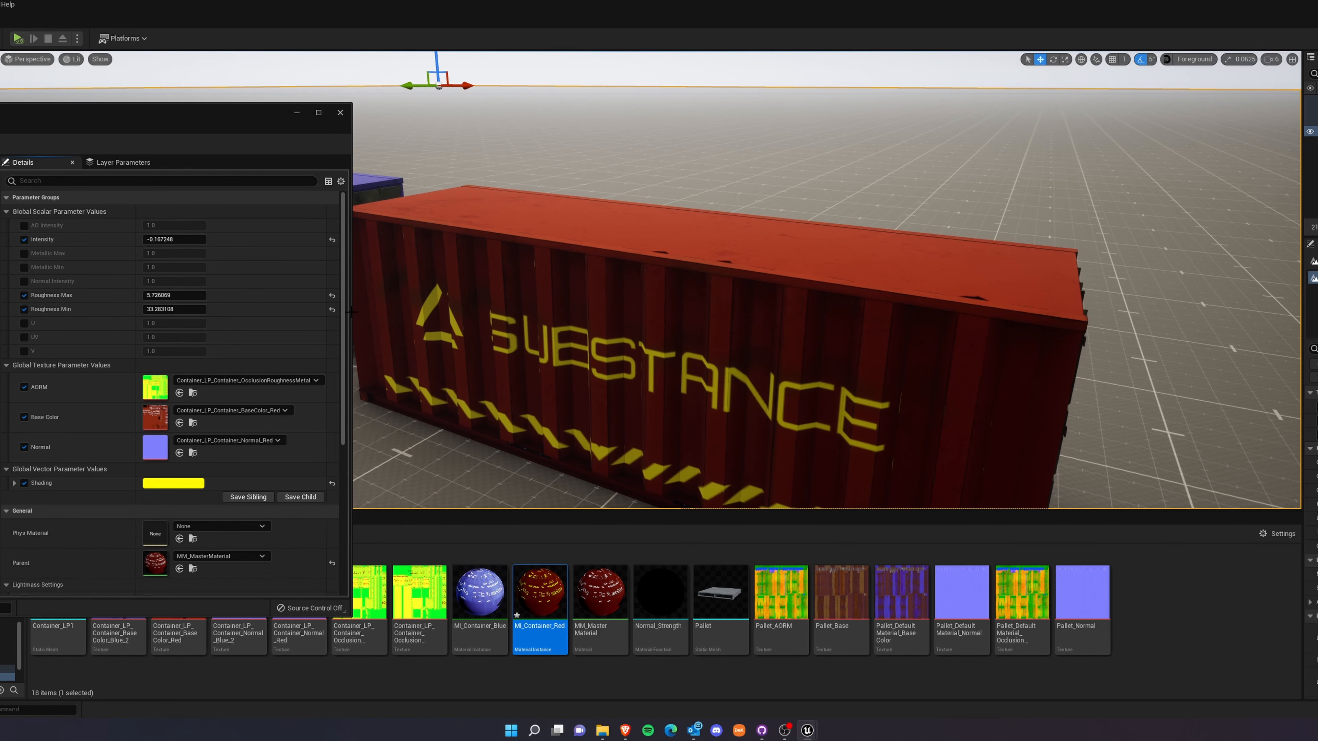
pyautogui.hotkey('ctrl', 'z')
pyautogui.hotkey('ctrl', 'z')
pyautogui.hotkey('ctrl', 'z')
pyautogui.hotkey('ctrl', 'z')
# Review the ungrouped parameter list of MI_Container_Red in a widened editor window and close the instance.
pyautogui.moveTo(137, 122); pyautogui.dragTo(694, 118)
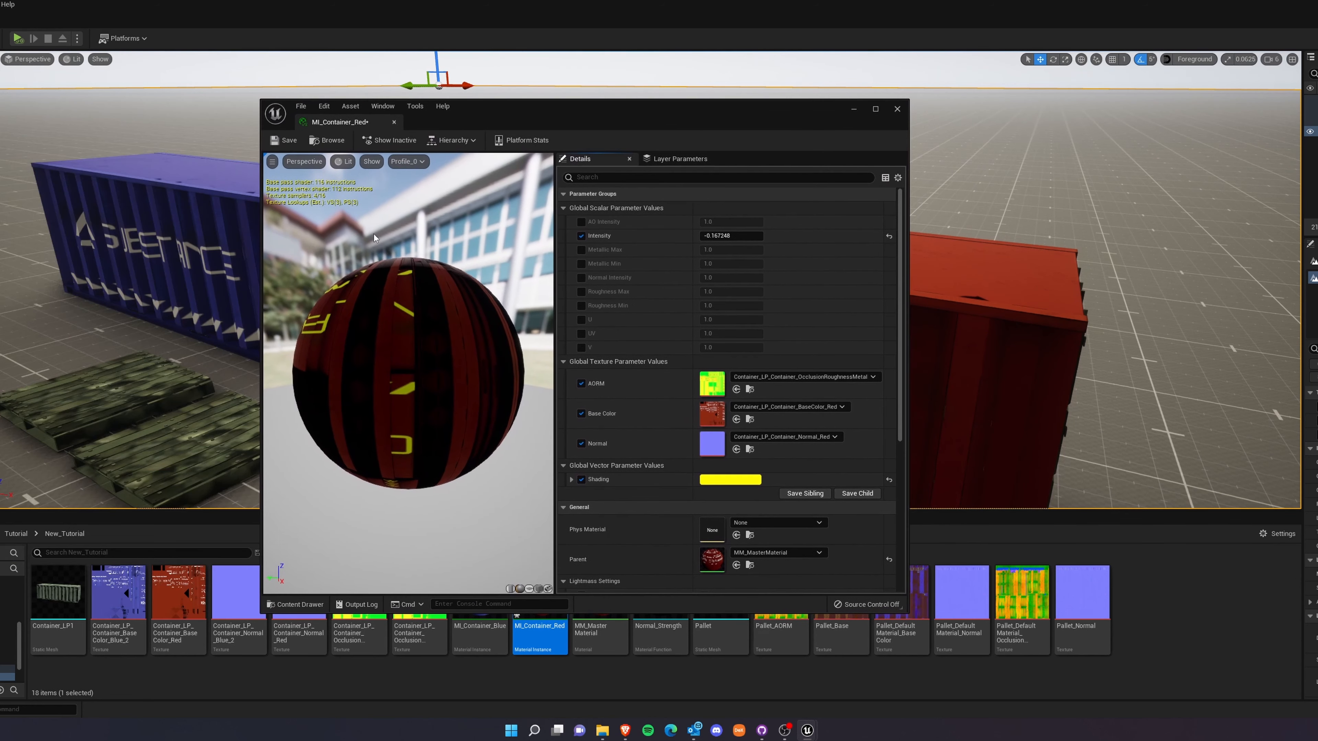
pyautogui.moveTo(261, 296); pyautogui.dragTo(82, 297)
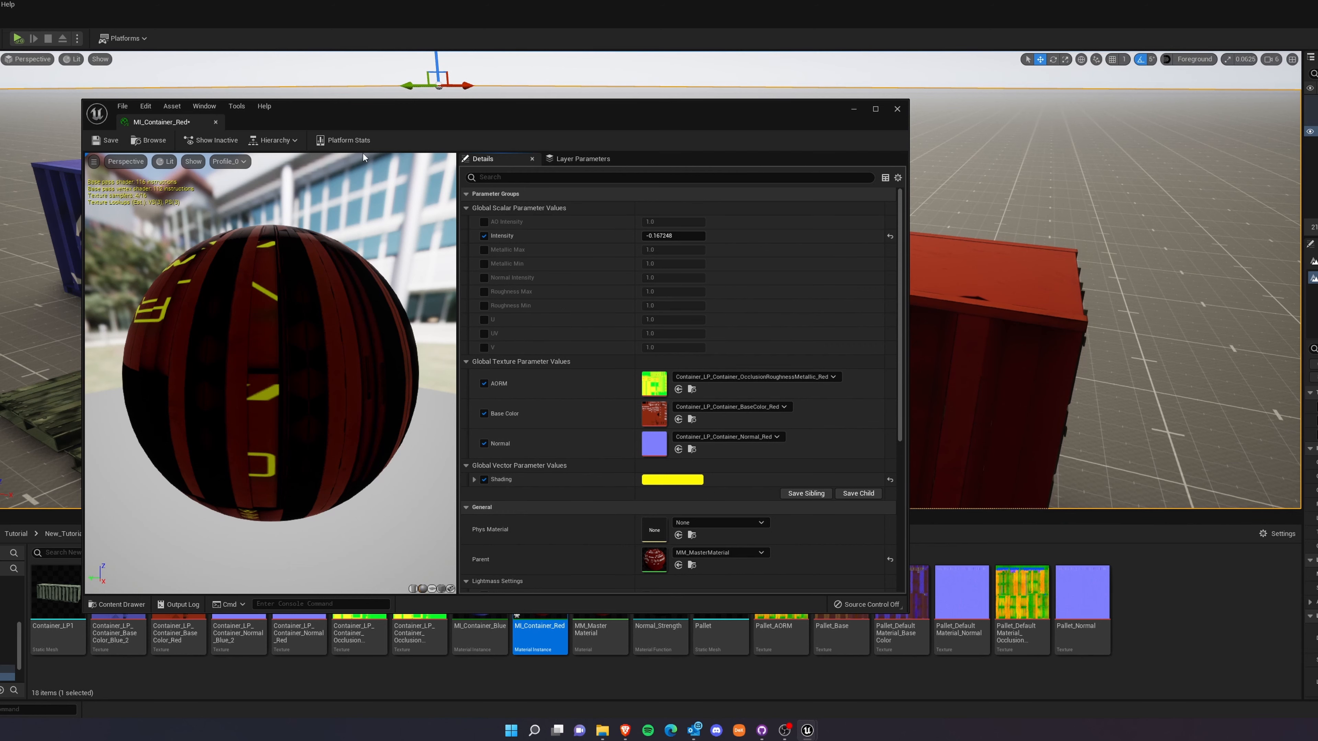
pyautogui.click(897, 109)
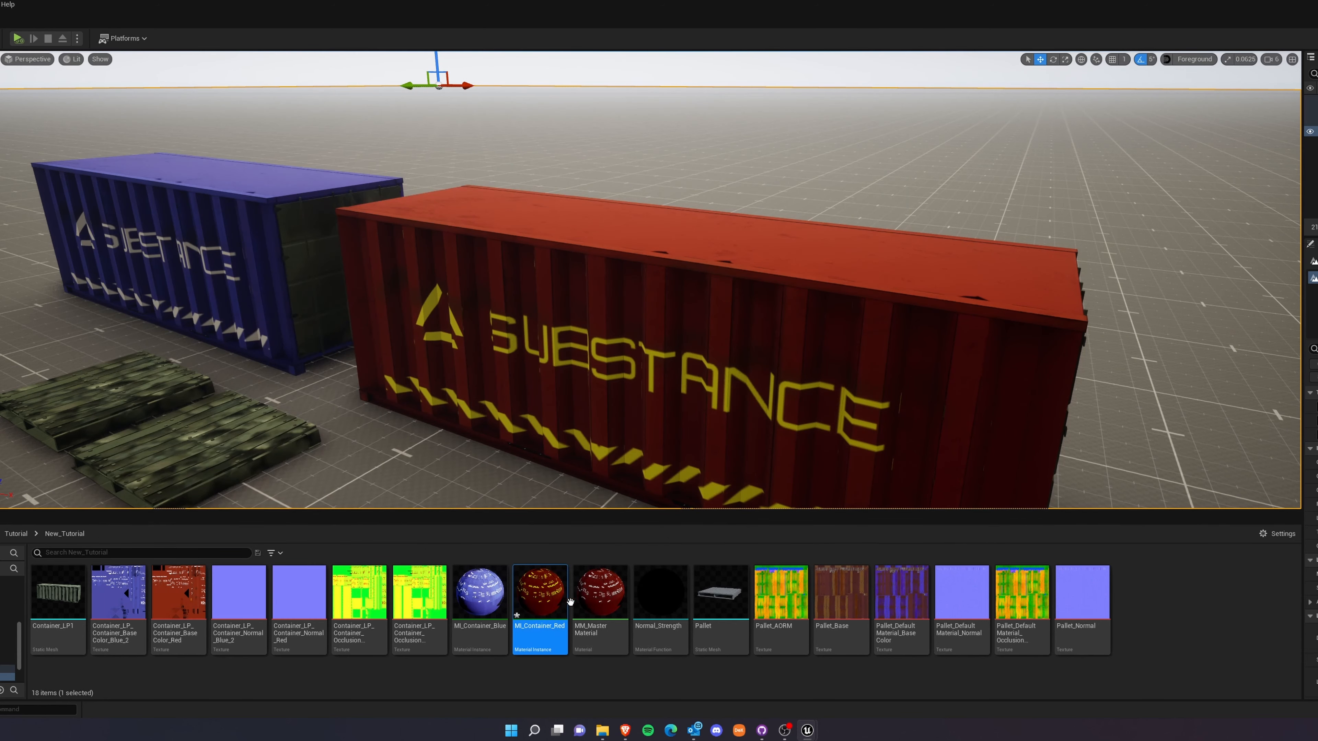
# Reopen MM_MasterMaterial, review the U, V and UV parameters, and assign U to a new TexCoordinates group.
pyautogui.doubleClick(599, 594)
pyautogui.moveTo(563, 453); pyautogui.dragTo(921, 447, button='right')
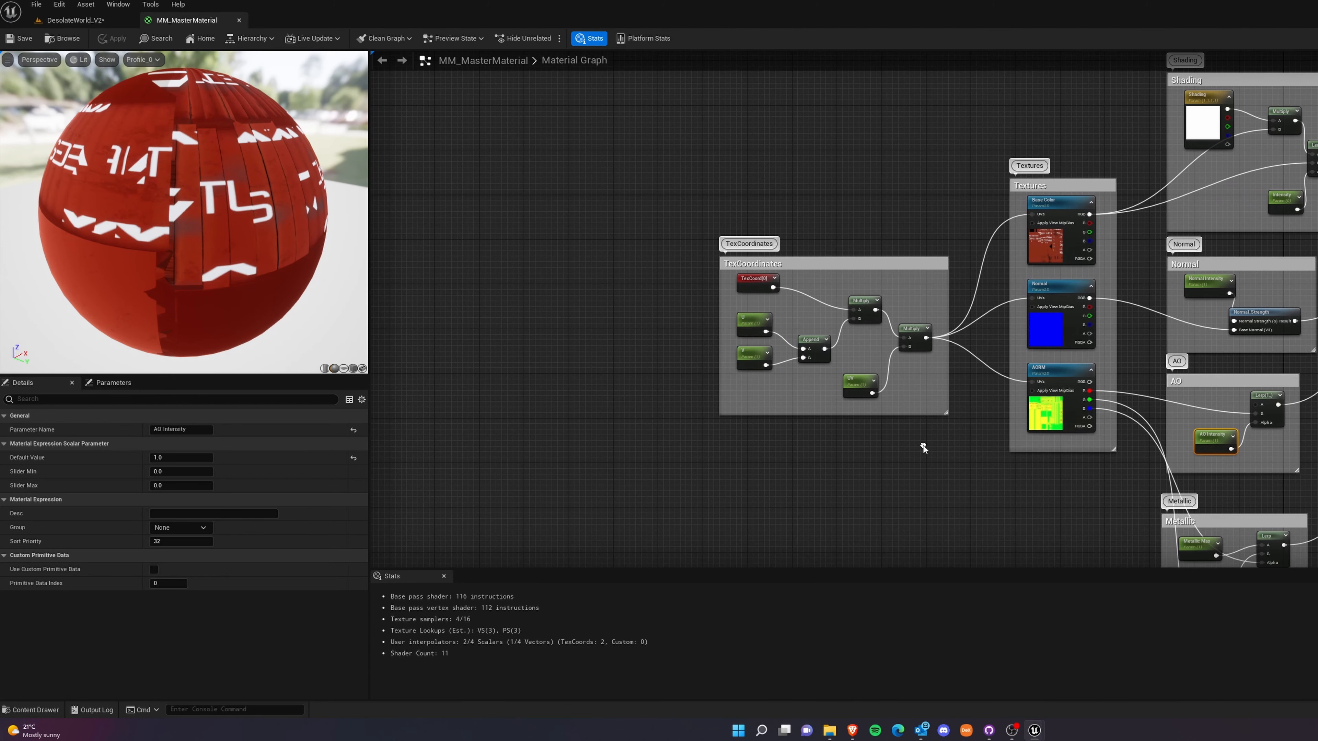
pyautogui.scroll(2, 817, 455)
pyautogui.moveTo(792, 426); pyautogui.dragTo(781, 477, button='right')
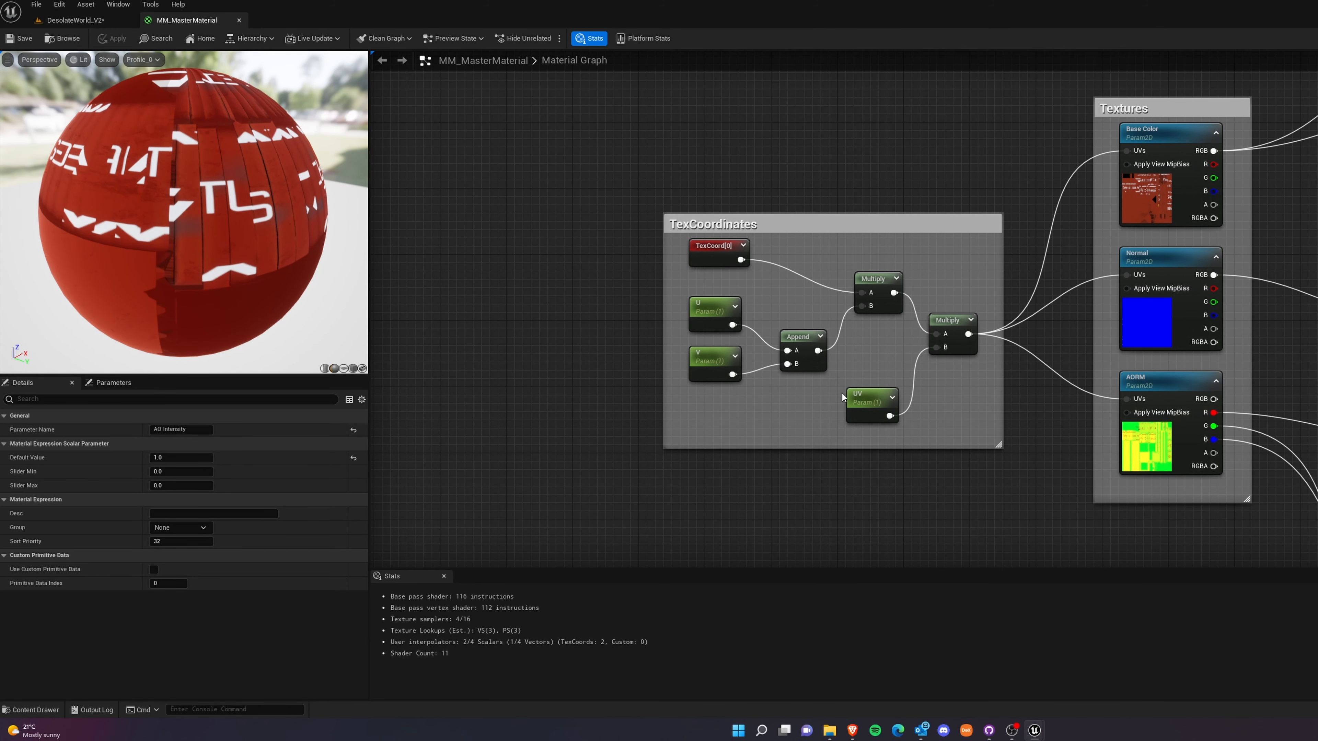
pyautogui.click(711, 310)
pyautogui.click(706, 368)
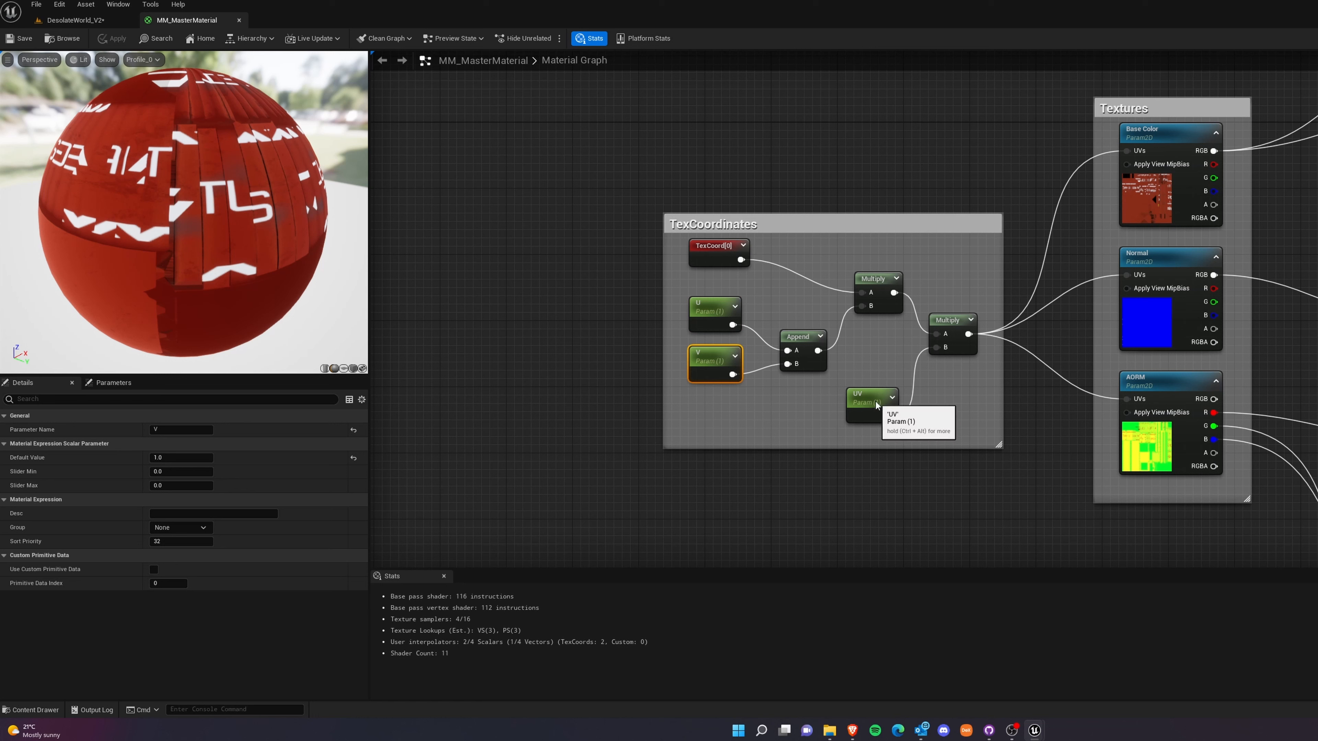
pyautogui.click(875, 405)
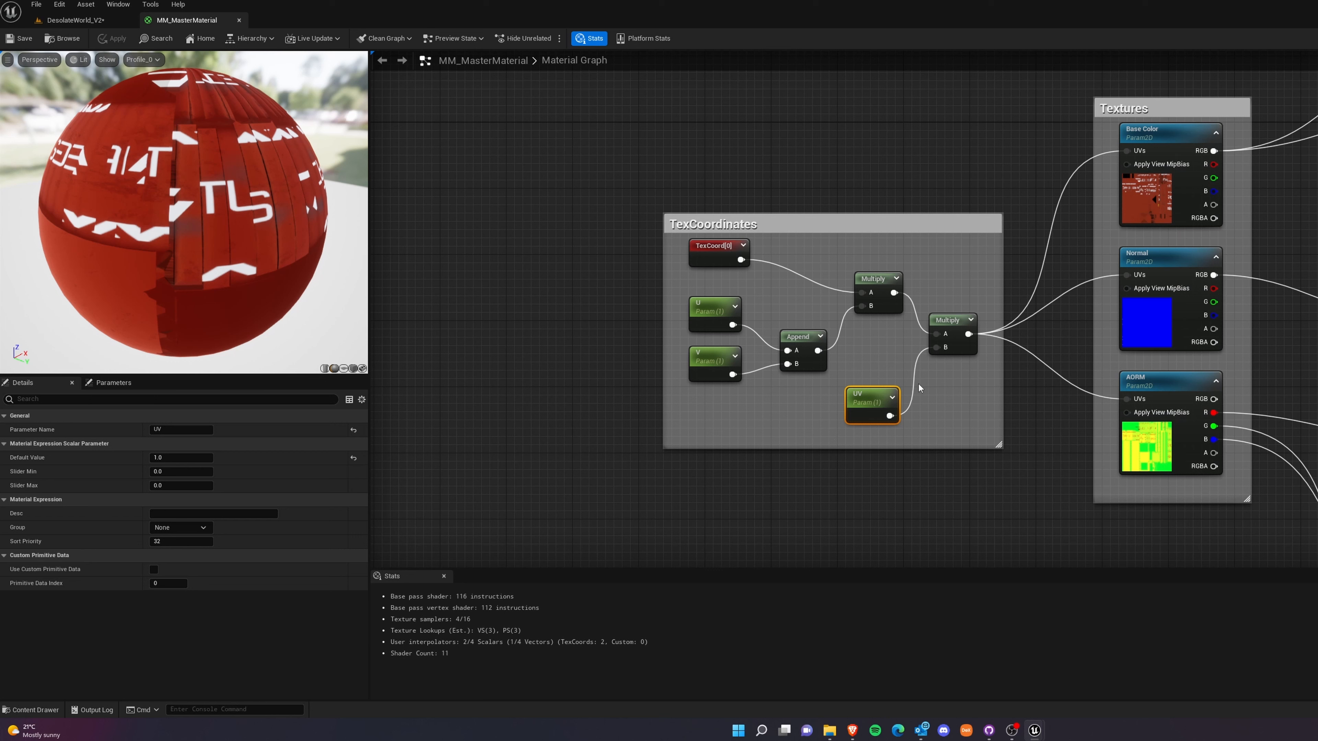
pyautogui.click(715, 318)
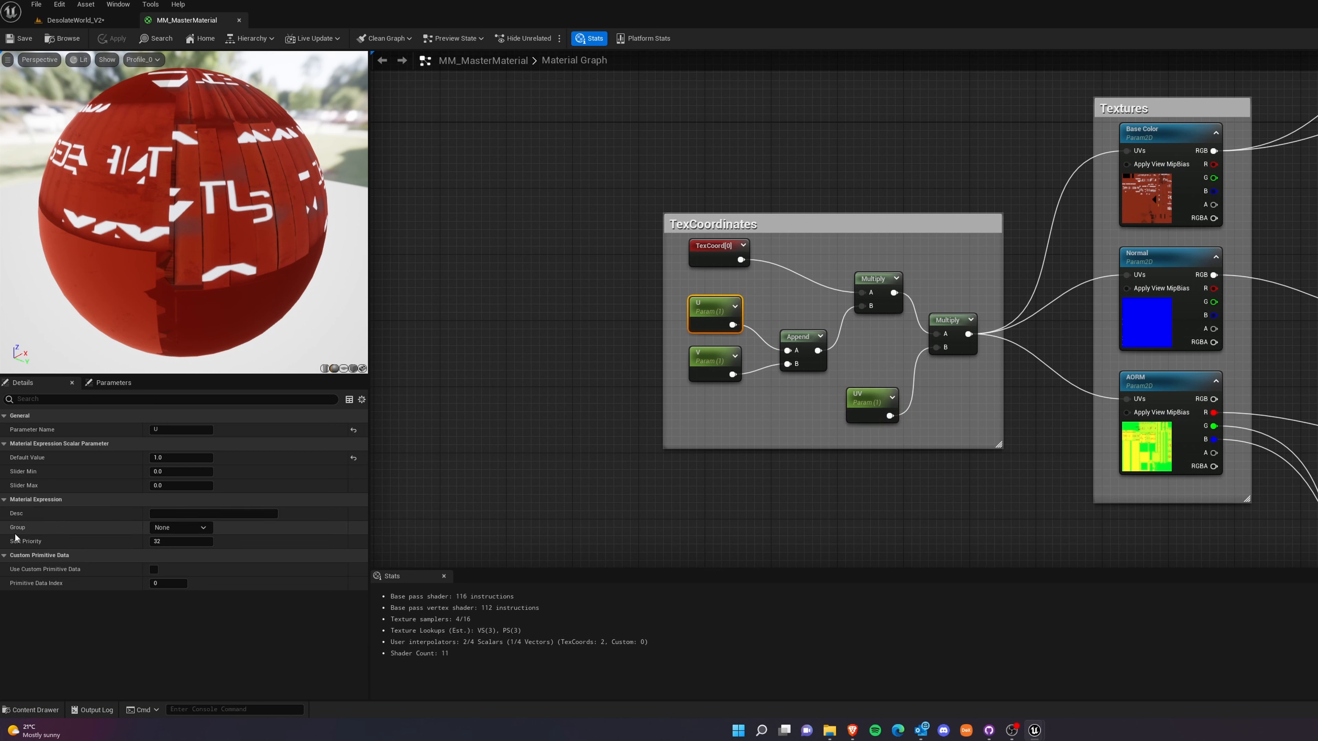
pyautogui.click(173, 527)
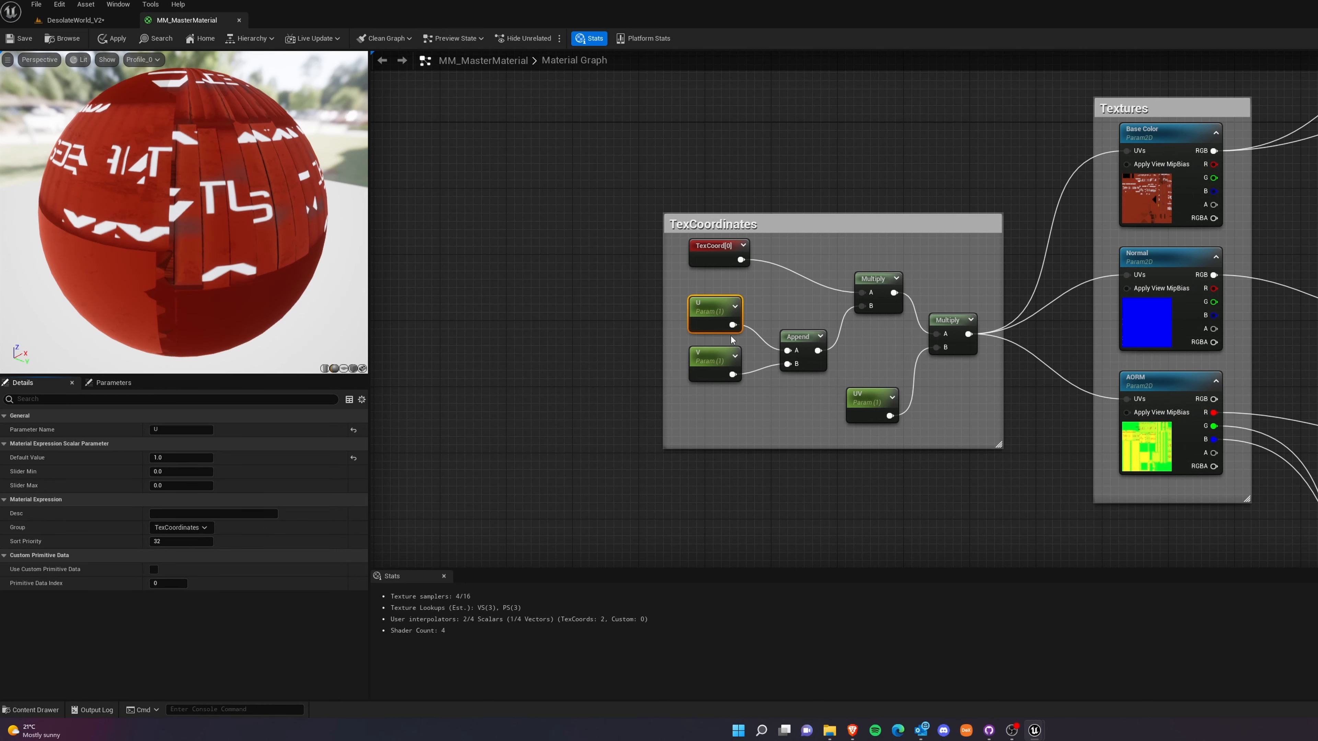
# Assign the V and UV parameters to the TexCoordinates group.
pyautogui.click(711, 364)
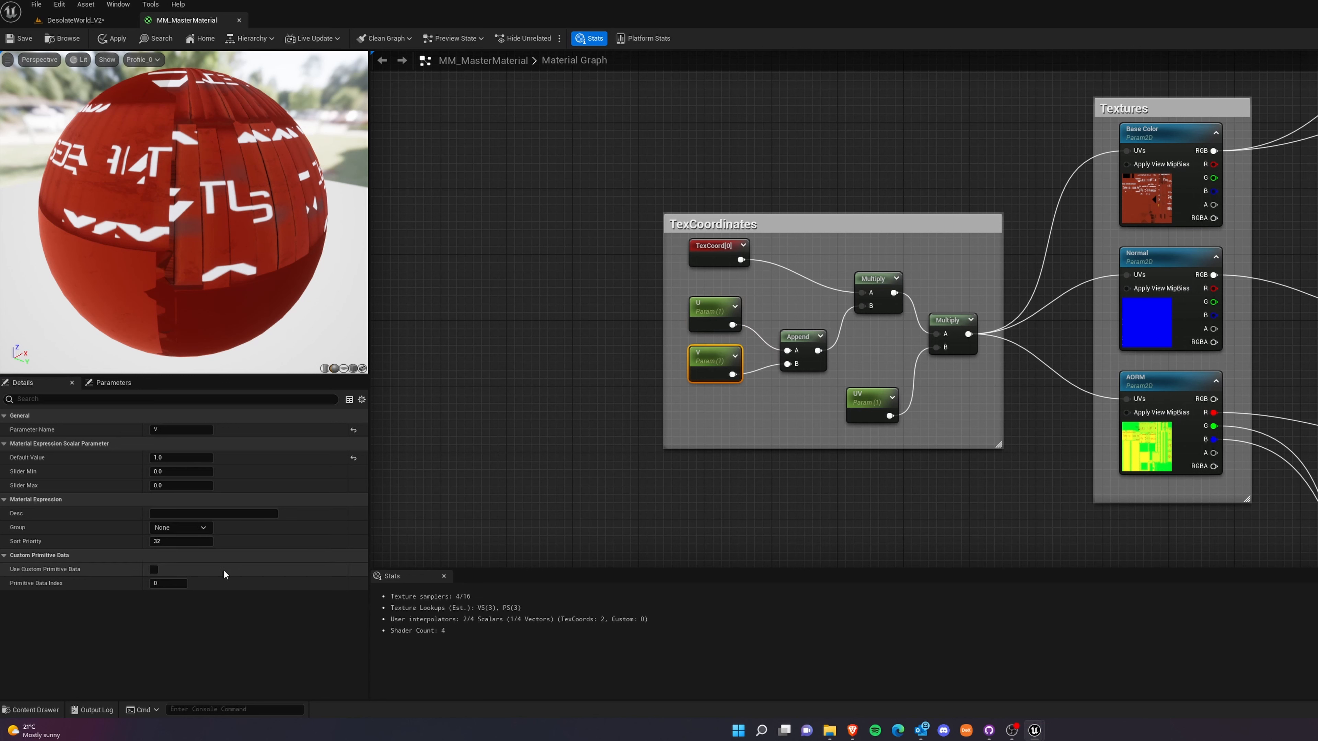
pyautogui.click(874, 411)
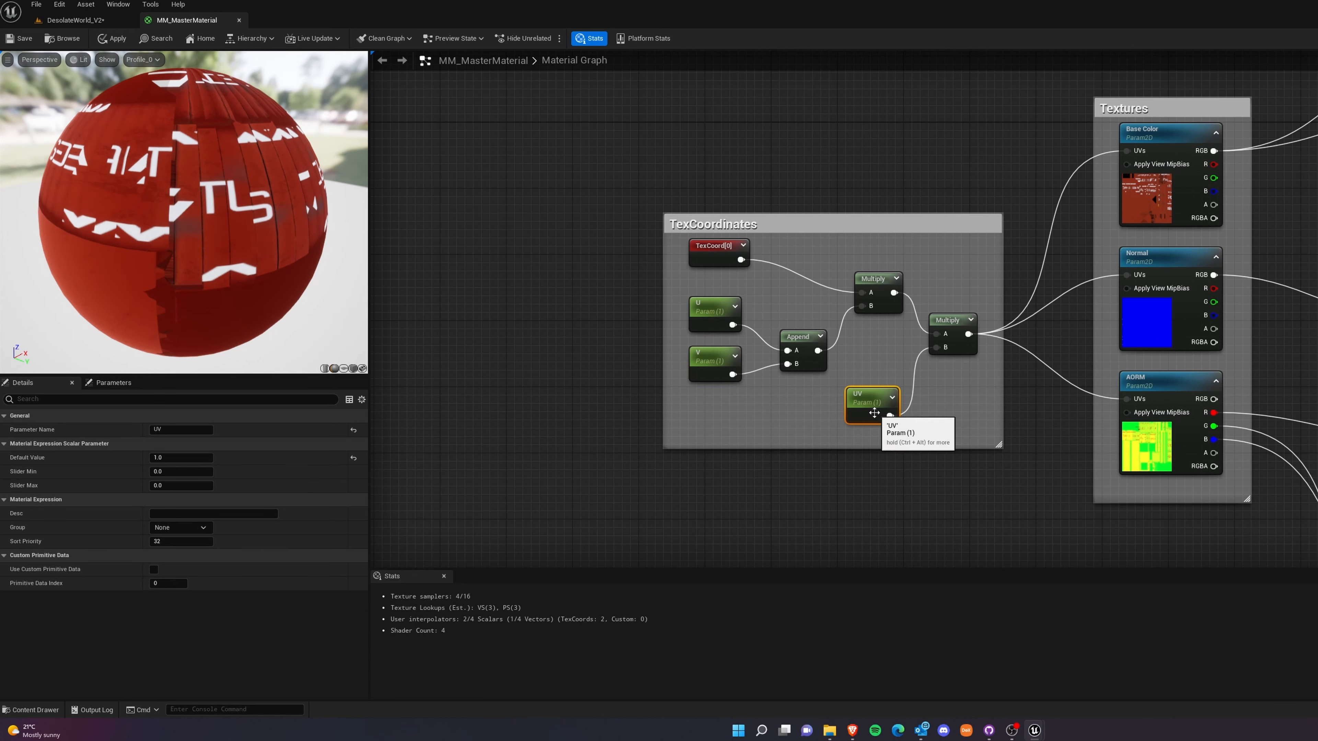
pyautogui.click(193, 528)
pyautogui.click(181, 549)
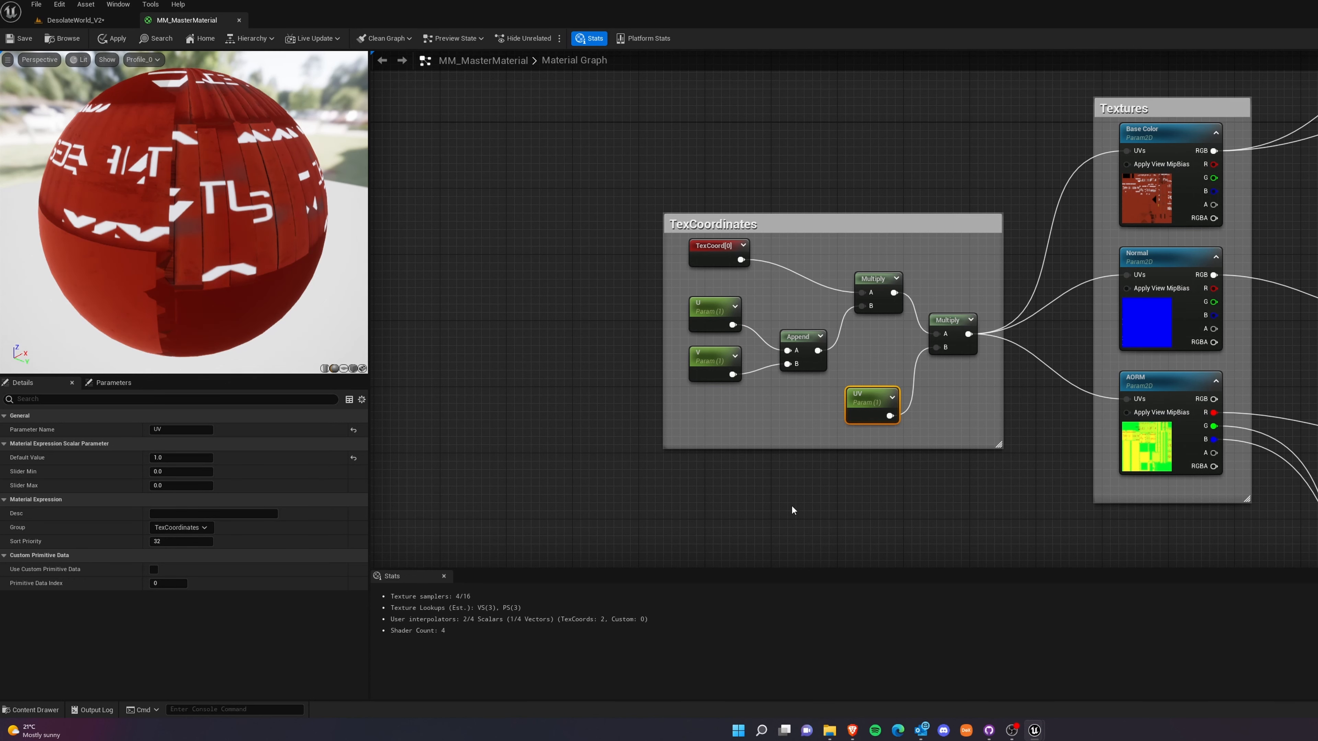
pyautogui.click(720, 423)
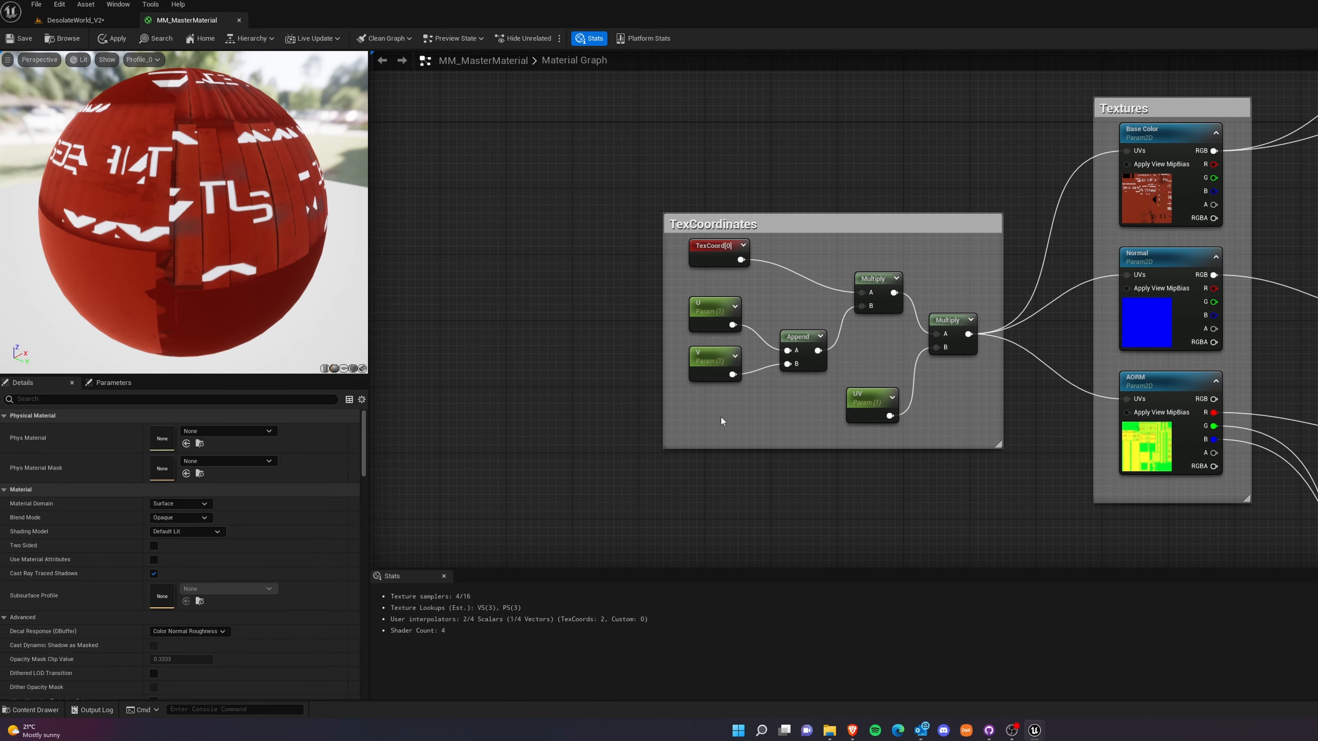
# Check the group and sort priority of the U, V and UV parameters, then save and close MM_MasterMaterial.
pyautogui.click(710, 312)
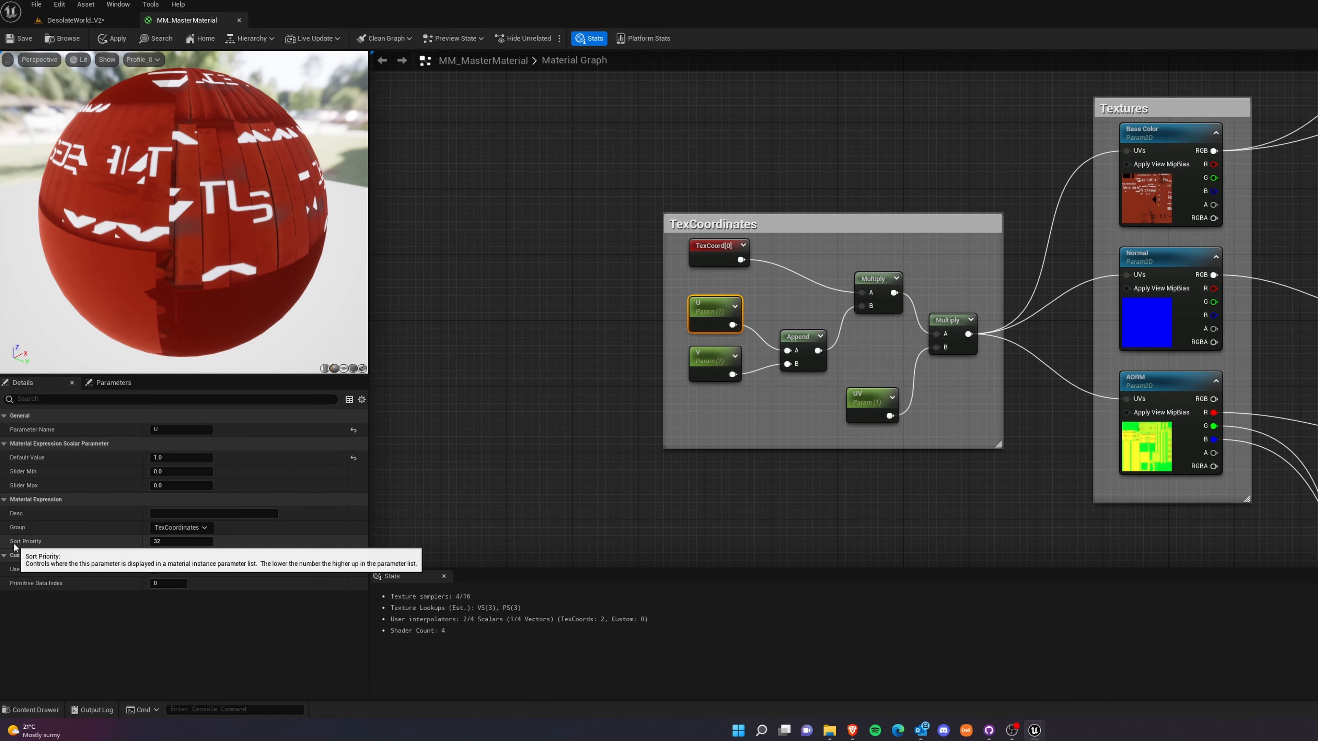
pyautogui.click(167, 541)
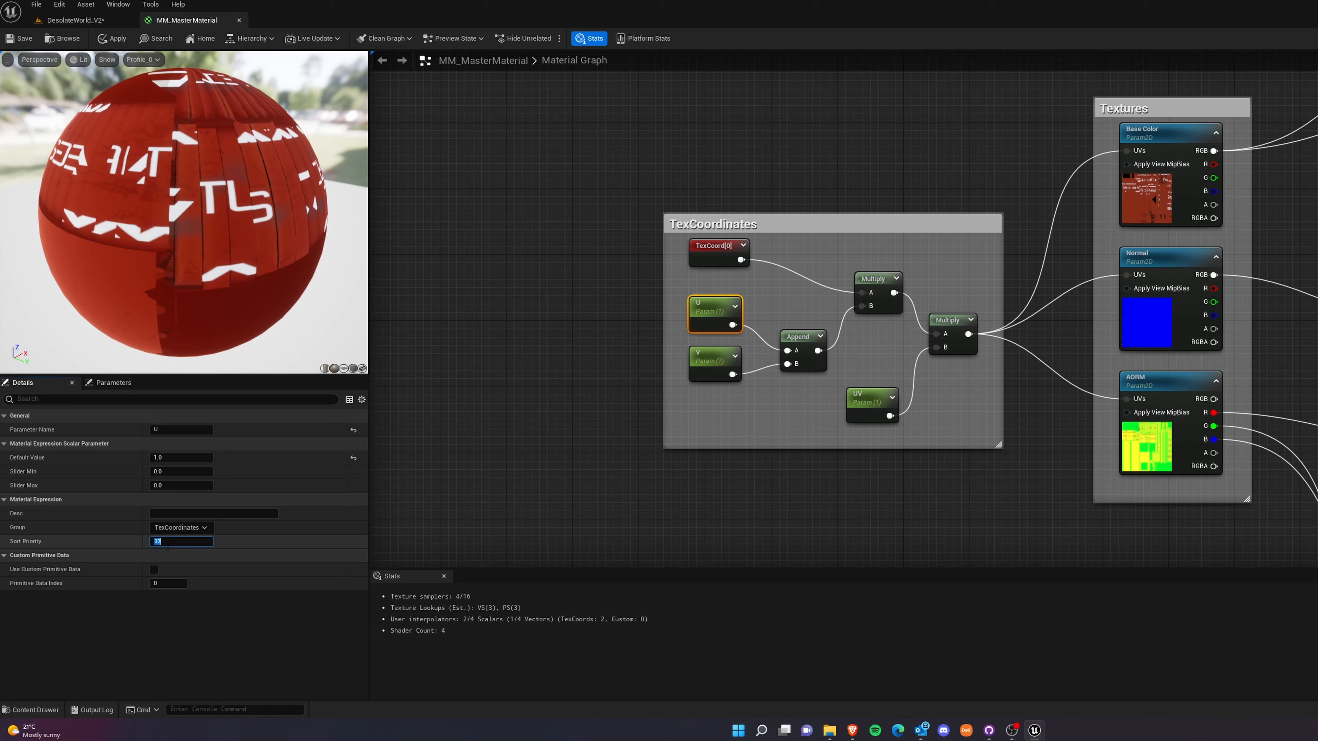
pyautogui.click(718, 354)
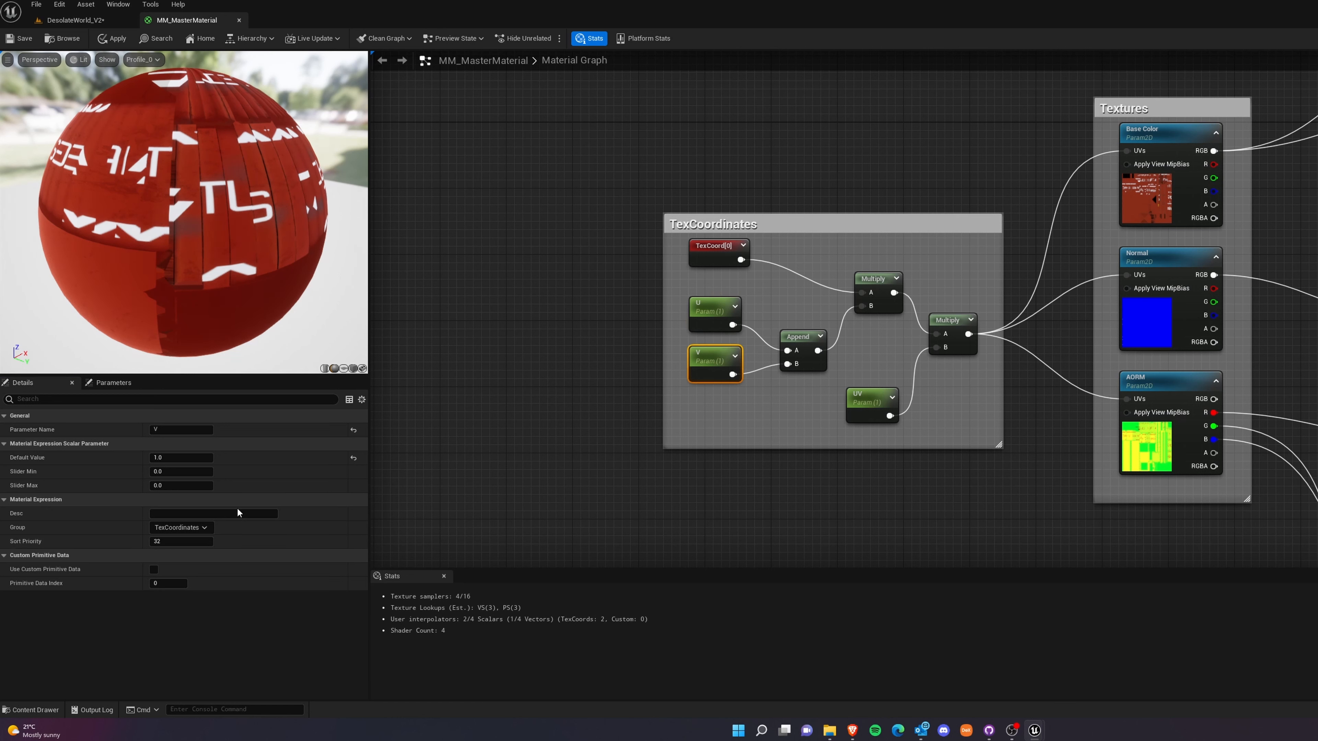
pyautogui.press('Return')
pyautogui.click(868, 398)
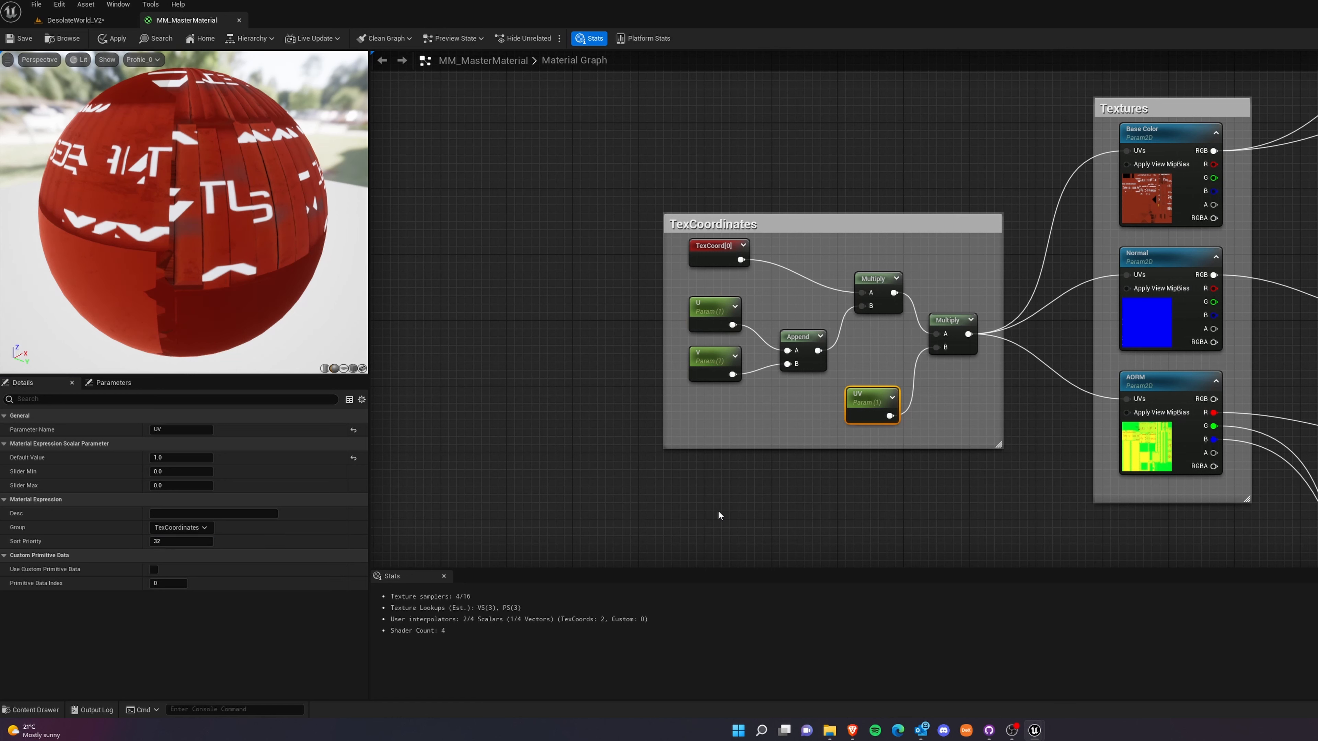
pyautogui.click(767, 489)
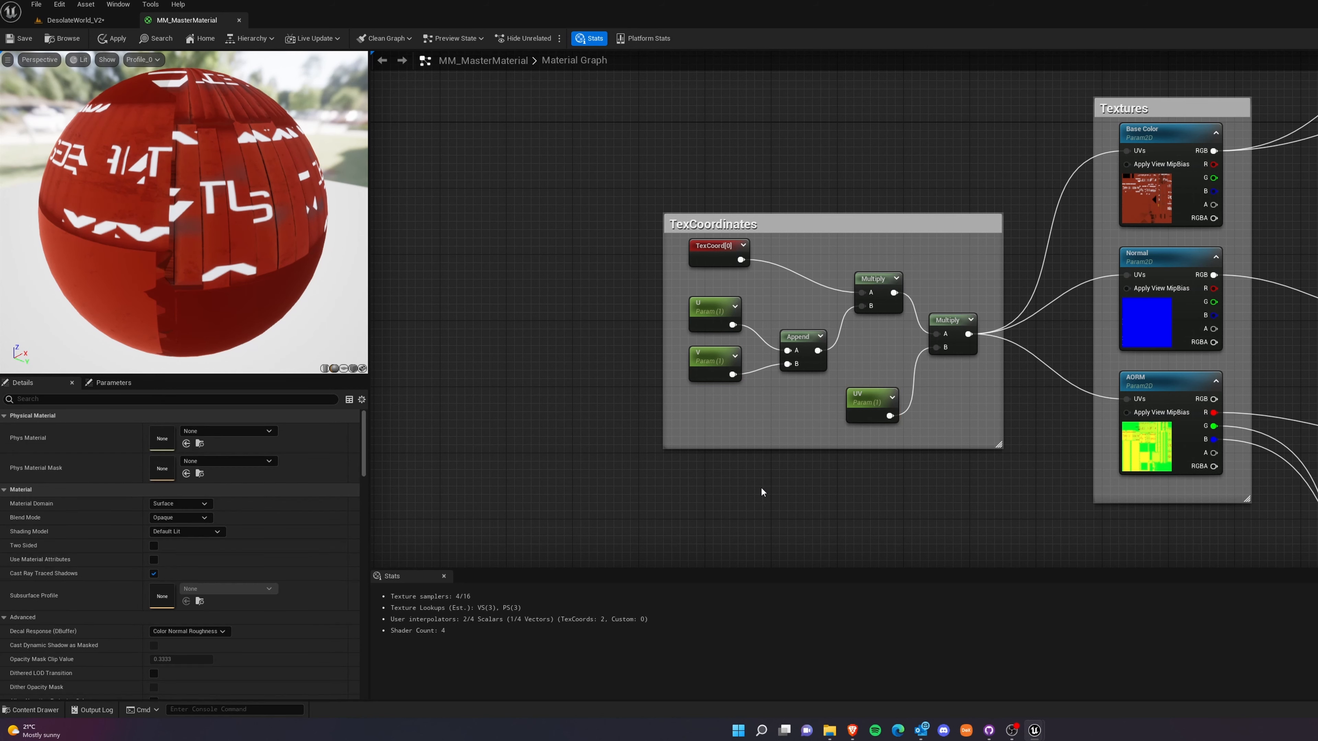
pyautogui.click(20, 39)
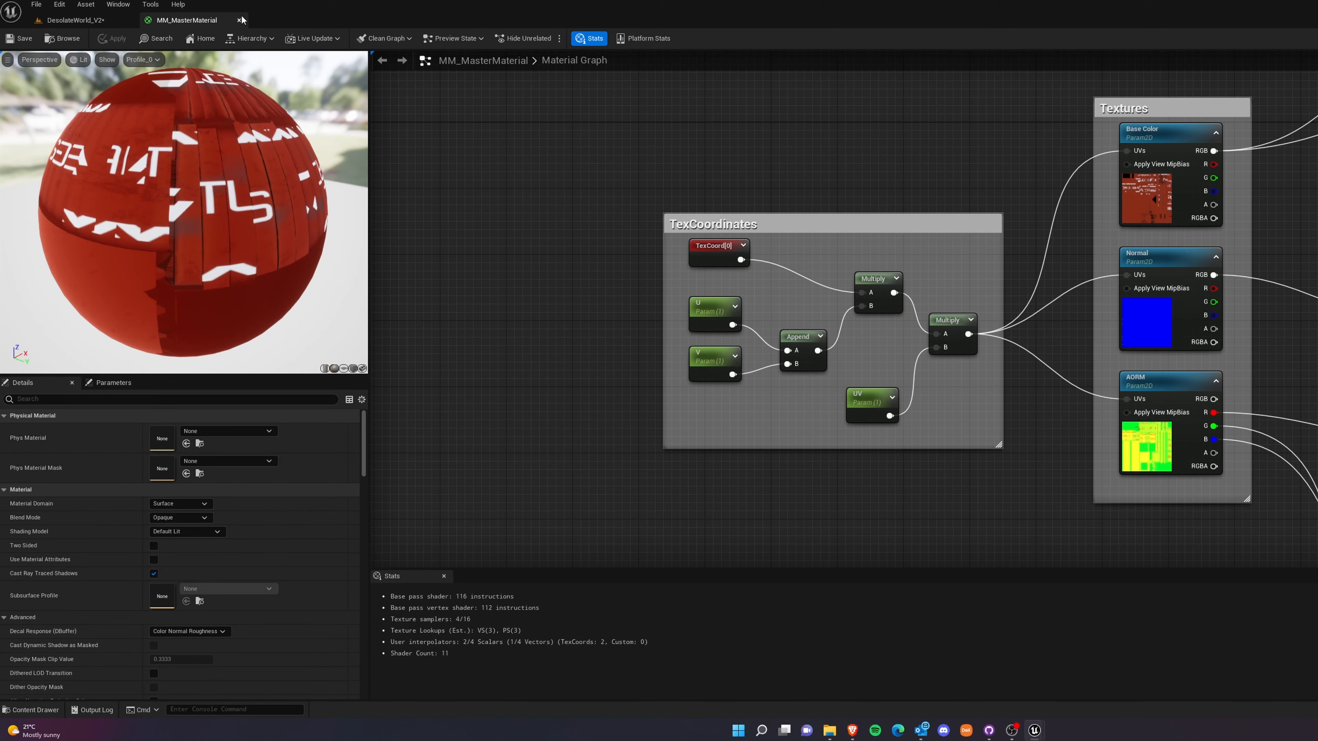
pyautogui.click(239, 20)
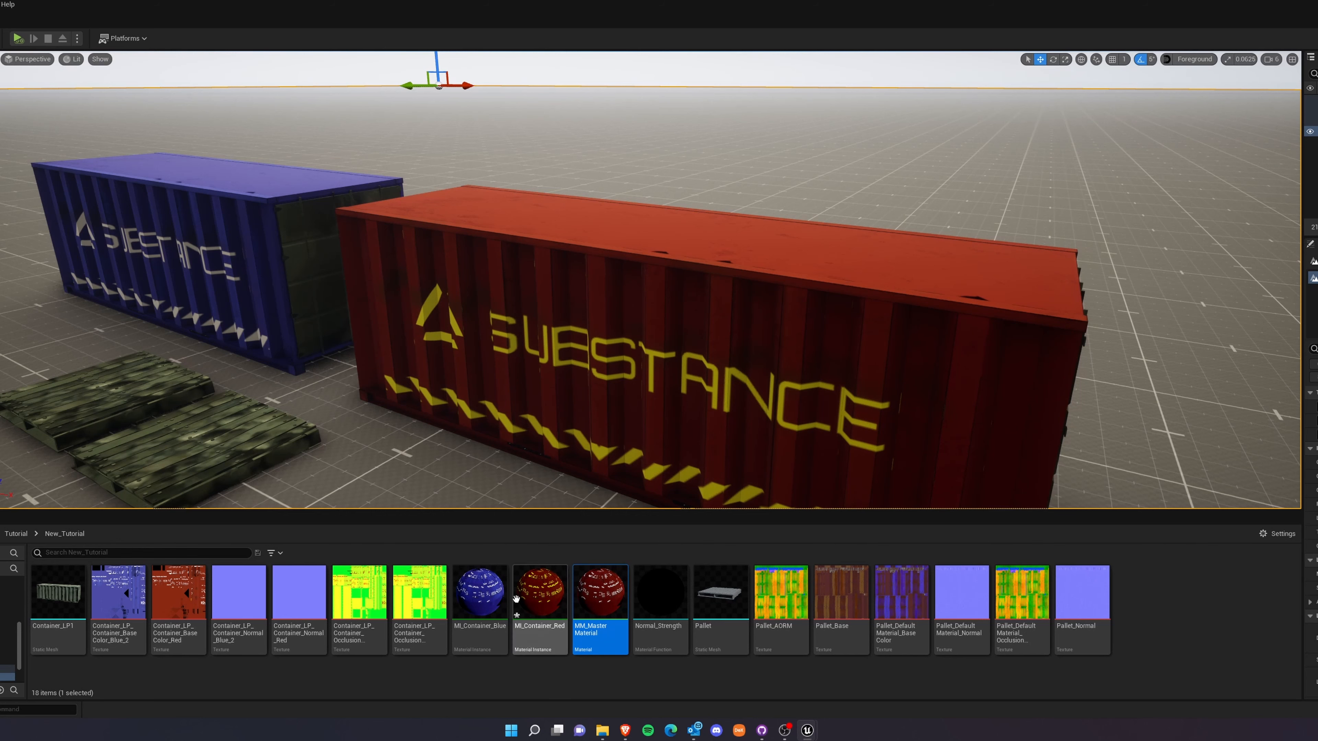
# Open MI_Container_Red, examine its TexCoordinates group beside the remaining ungrouped parameters, and close the instance.
pyautogui.click(558, 603)
pyautogui.doubleClick(558, 603)
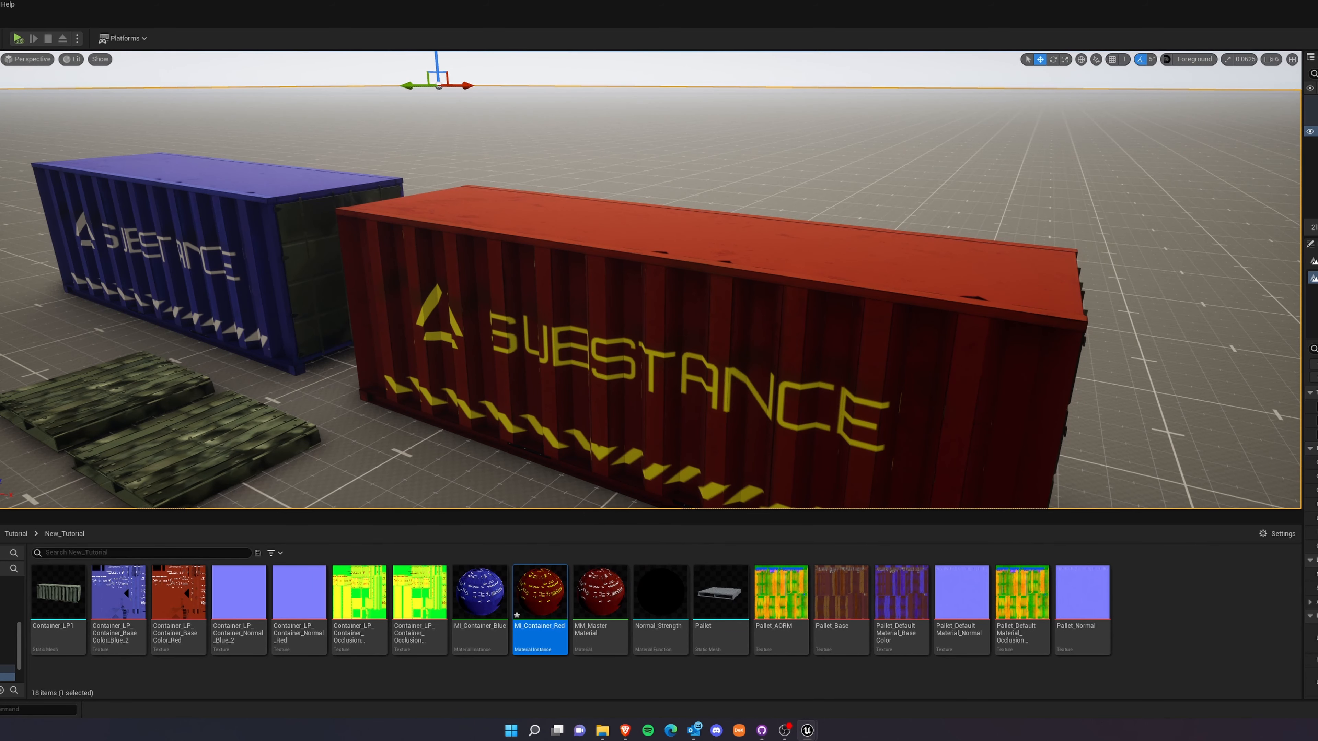
pyautogui.moveTo(980, 185); pyautogui.dragTo(255, 101)
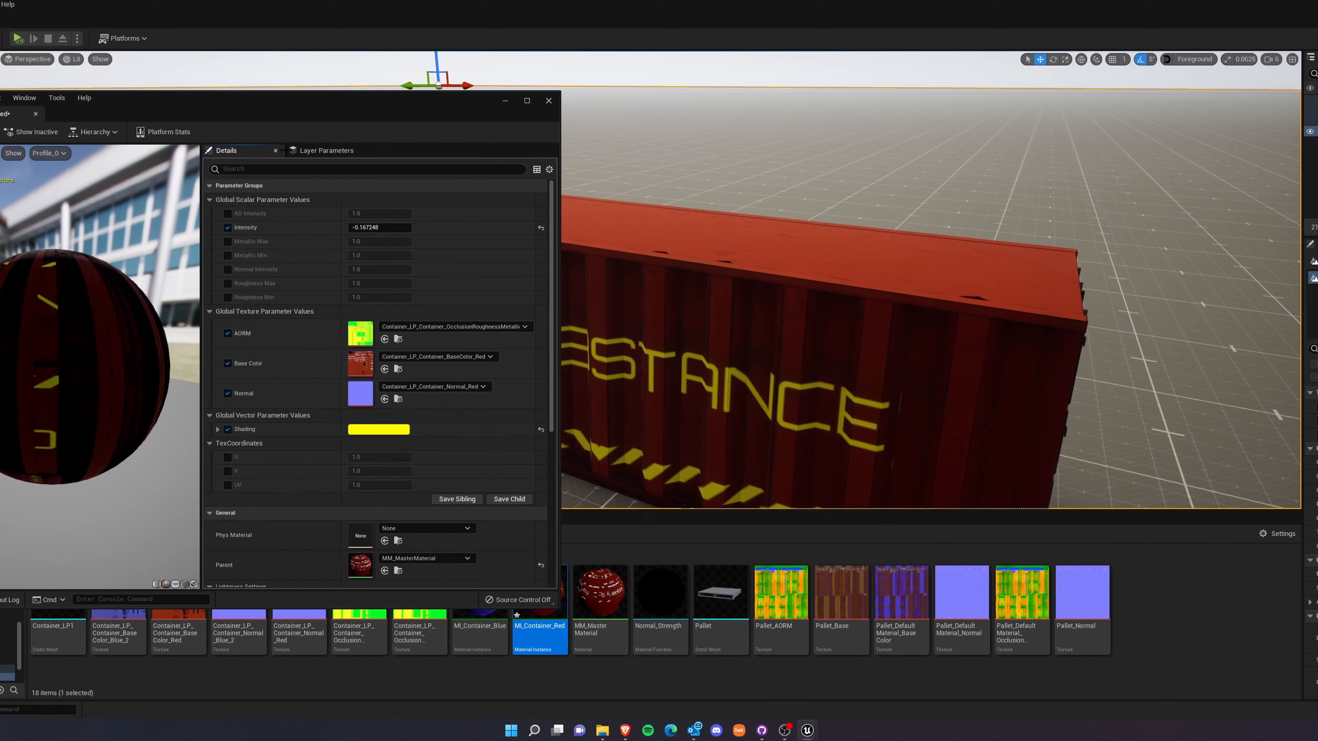
pyautogui.click(210, 443)
pyautogui.click(207, 443)
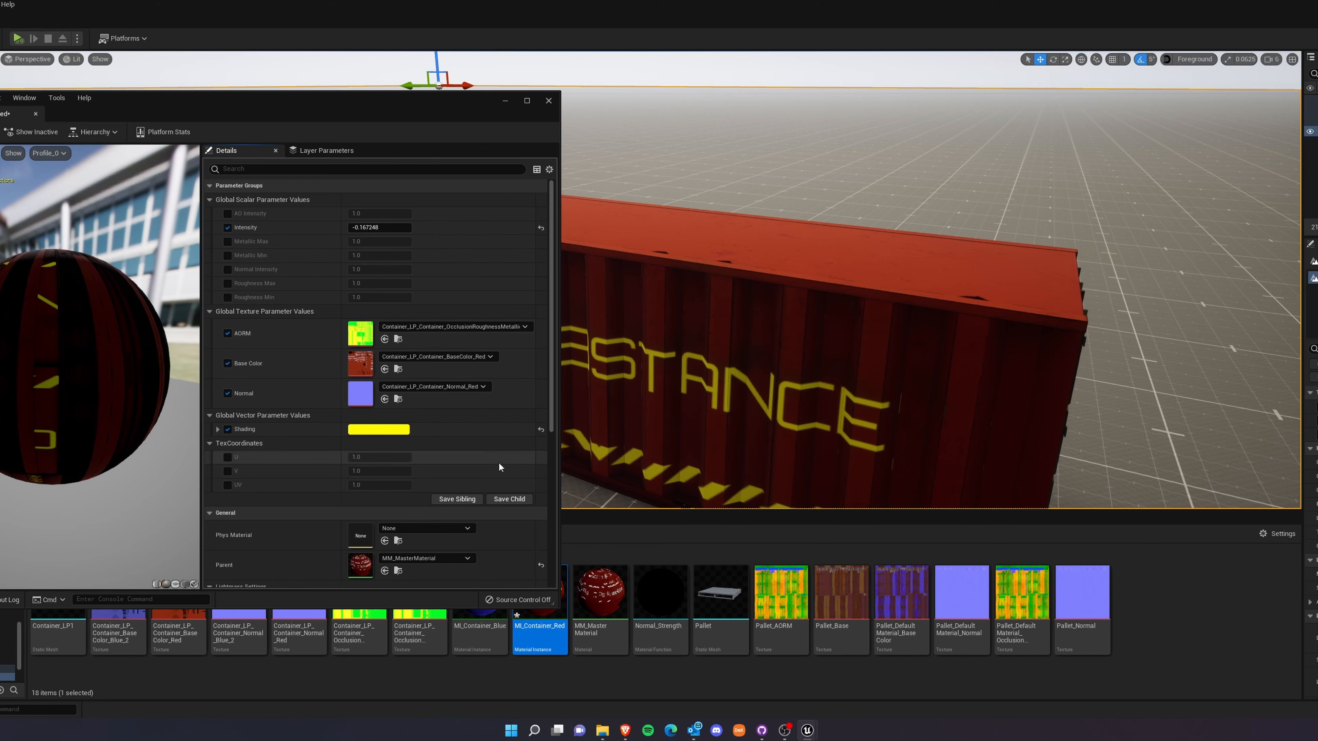
pyautogui.moveTo(342, 118); pyautogui.dragTo(795, 141)
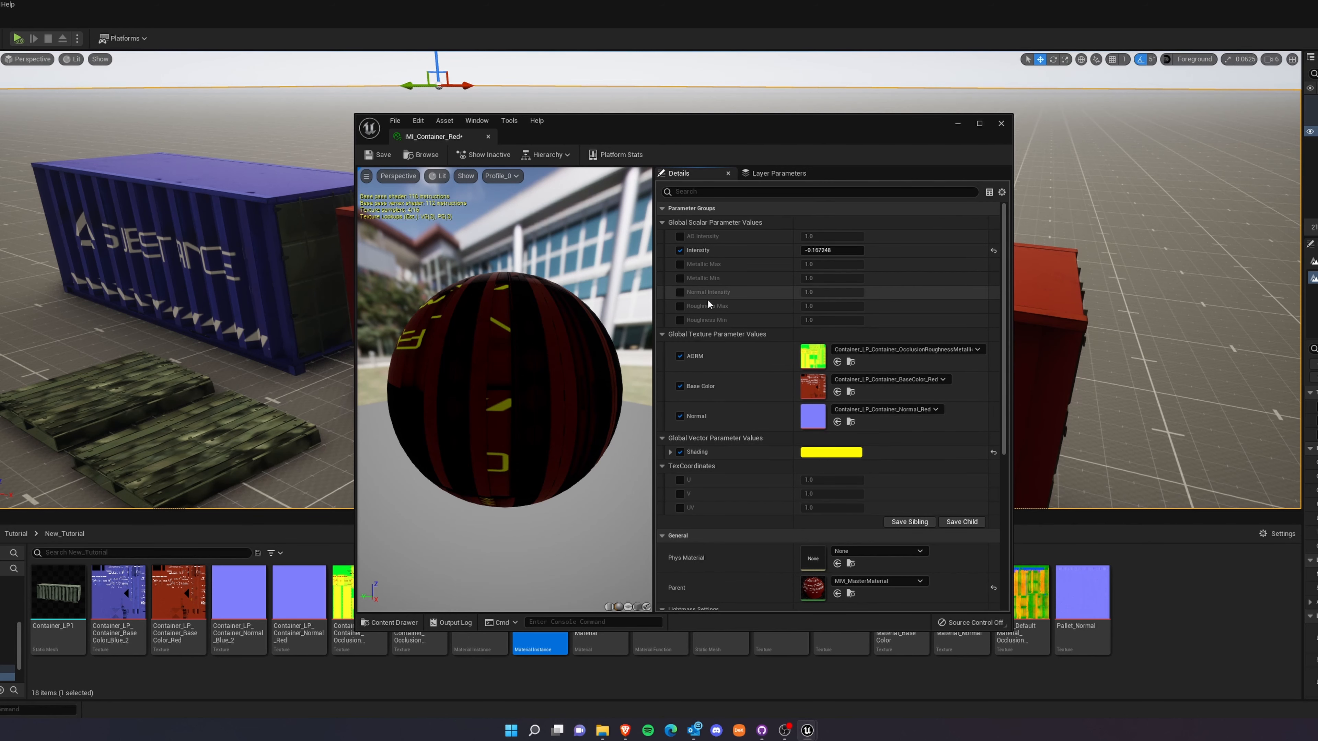
pyautogui.click(1004, 127)
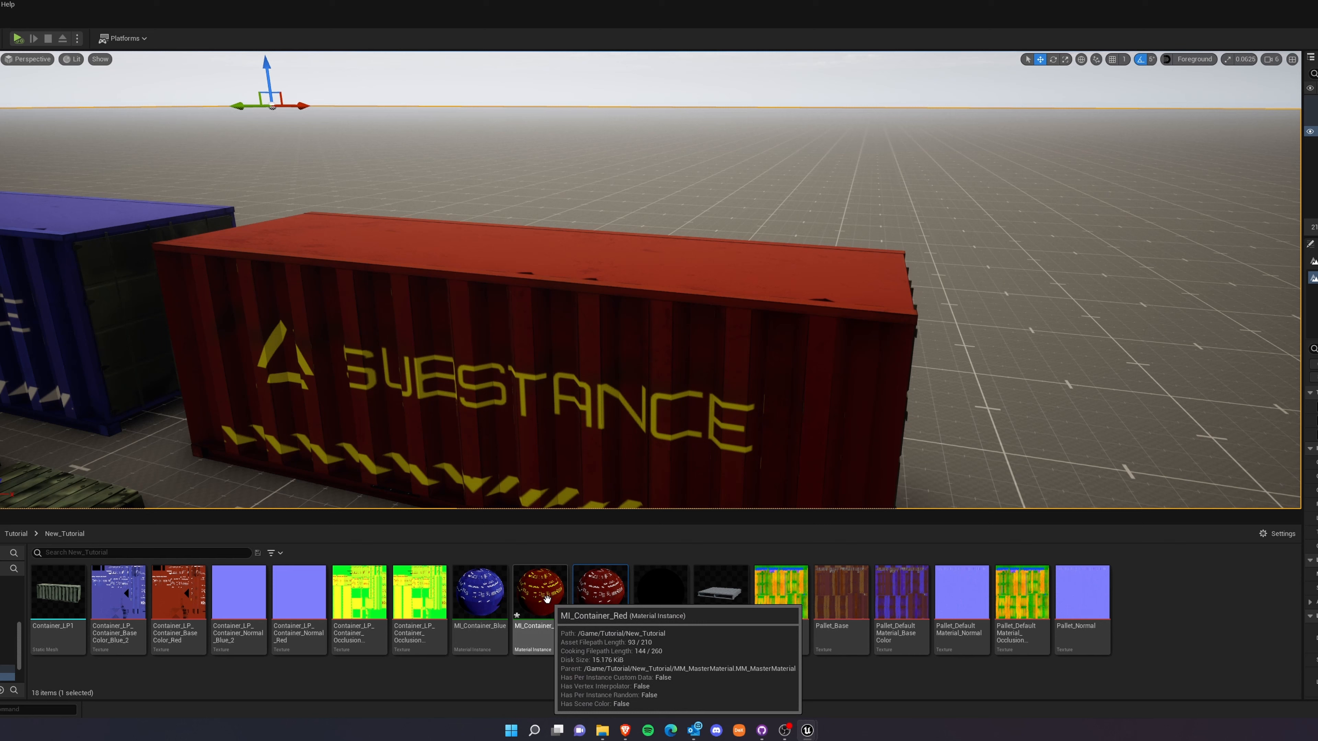
# Reopen MI_Container_Red in an enlarged editor window to review its fully grouped parameter list.
pyautogui.click(547, 598)
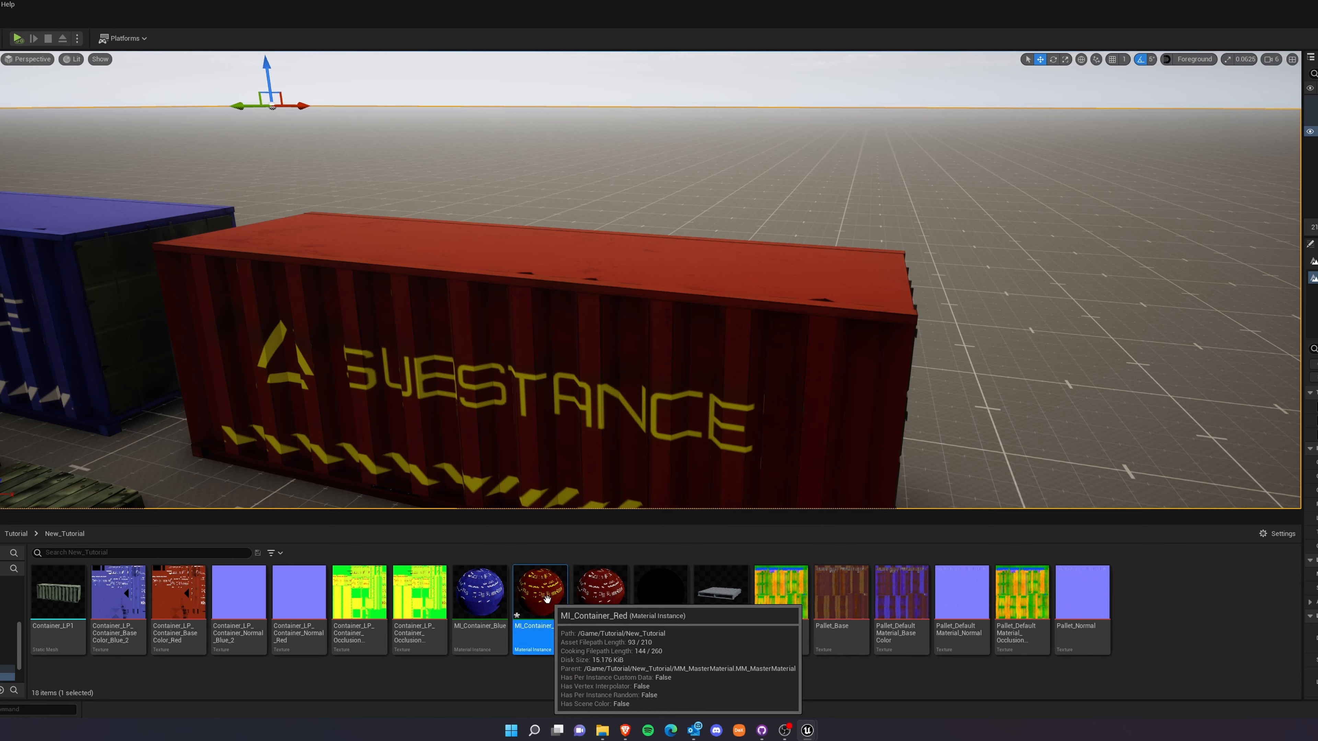
pyautogui.doubleClick(539, 597)
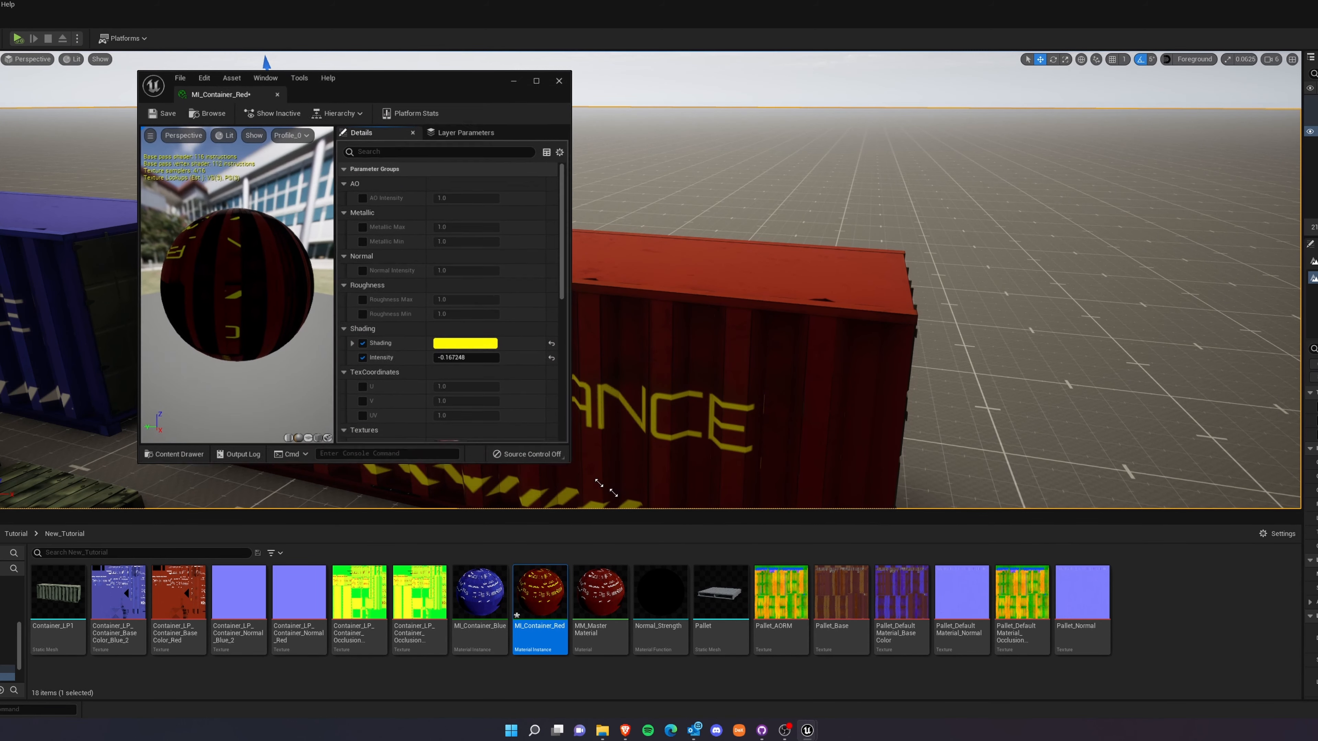
pyautogui.moveTo(550, 447); pyautogui.dragTo(1132, 709)
pyautogui.moveTo(662, 88); pyautogui.dragTo(542, 67)
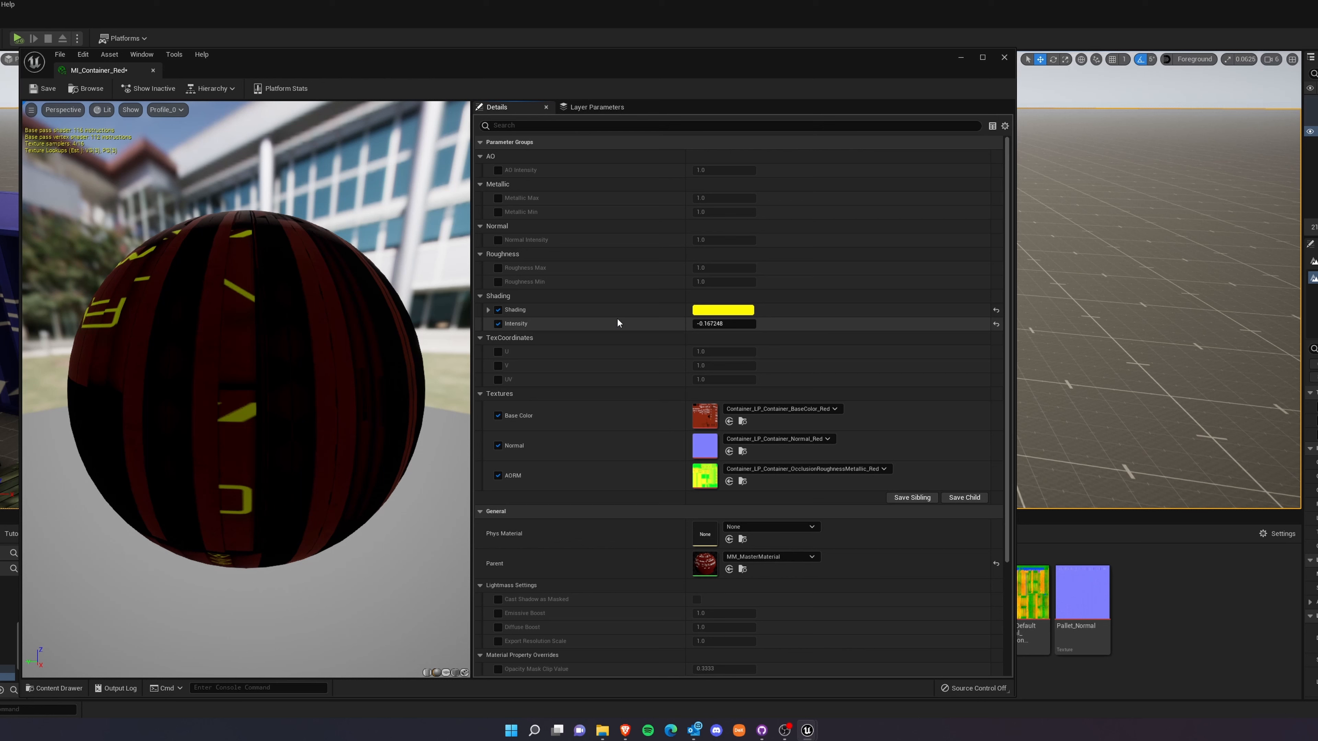
# Reset the Shading color and Intensity to their defaults, turn off both overrides, and save and close MI_Container_Red.
pyautogui.click(995, 324)
pyautogui.click(995, 310)
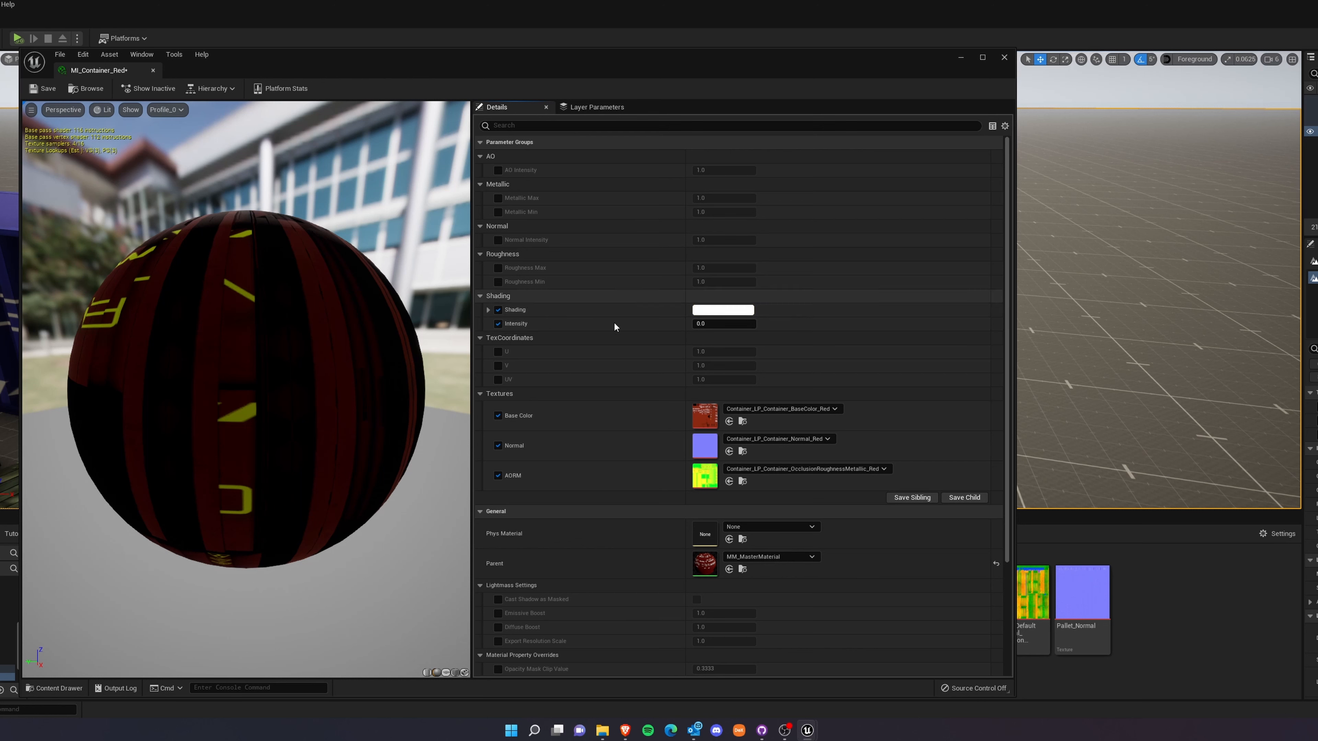
pyautogui.click(498, 324)
pyautogui.click(497, 310)
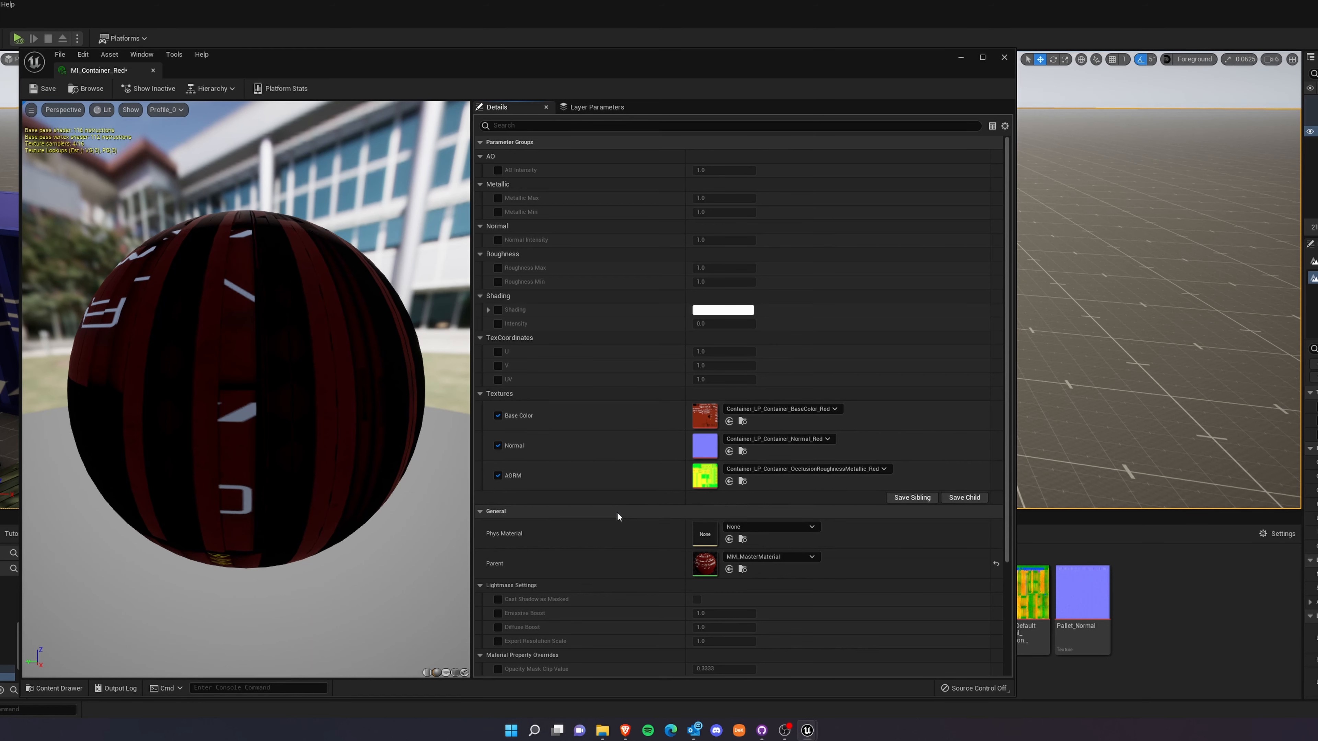
pyautogui.moveTo(190, 430); pyautogui.dragTo(369, 447)
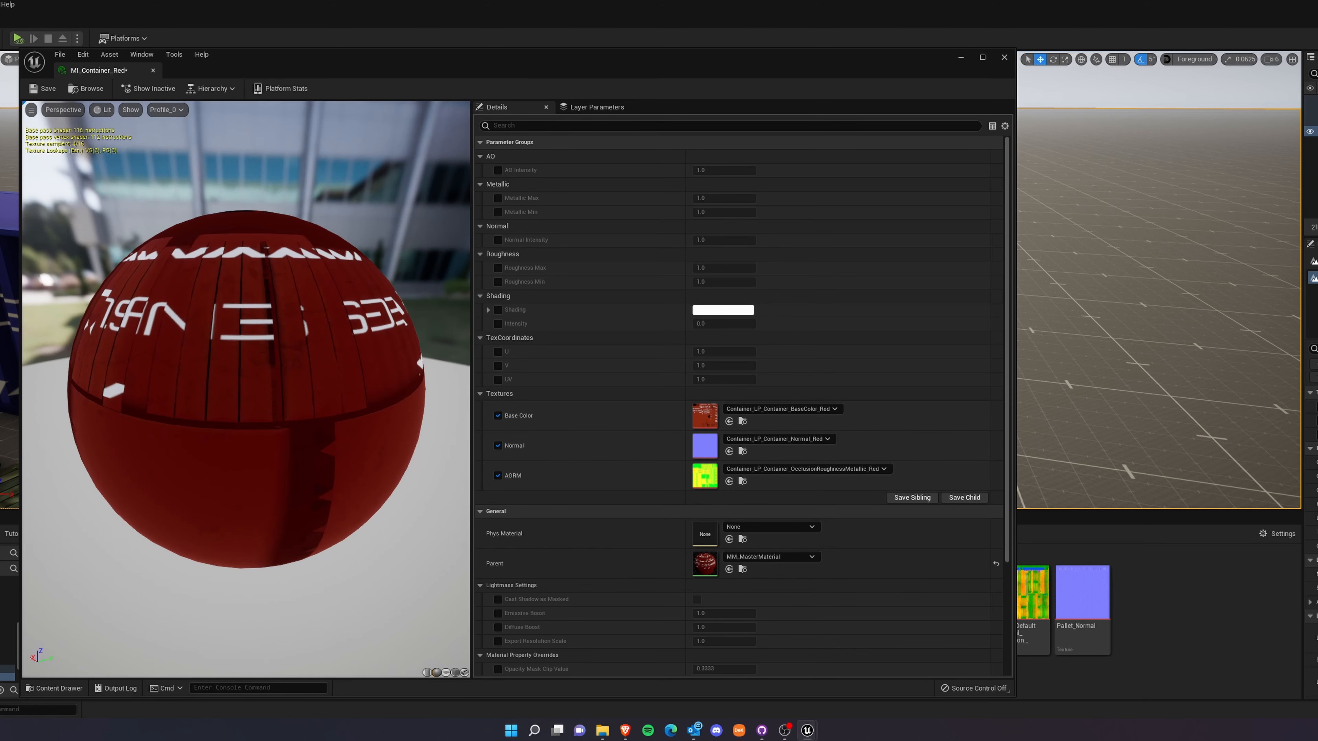
pyautogui.click(43, 88)
pyautogui.click(1003, 58)
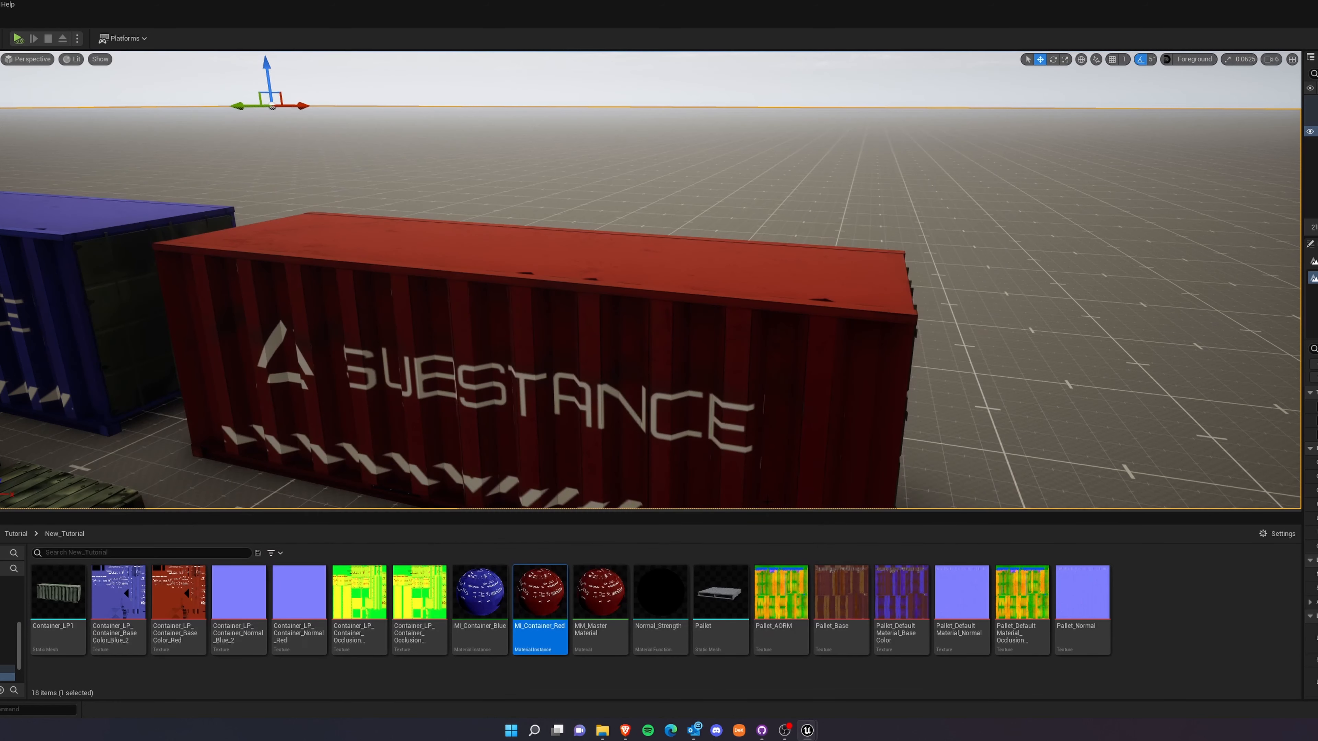
# Select the camouflage pallet in front of the blue container in the level.
pyautogui.click(602, 617)
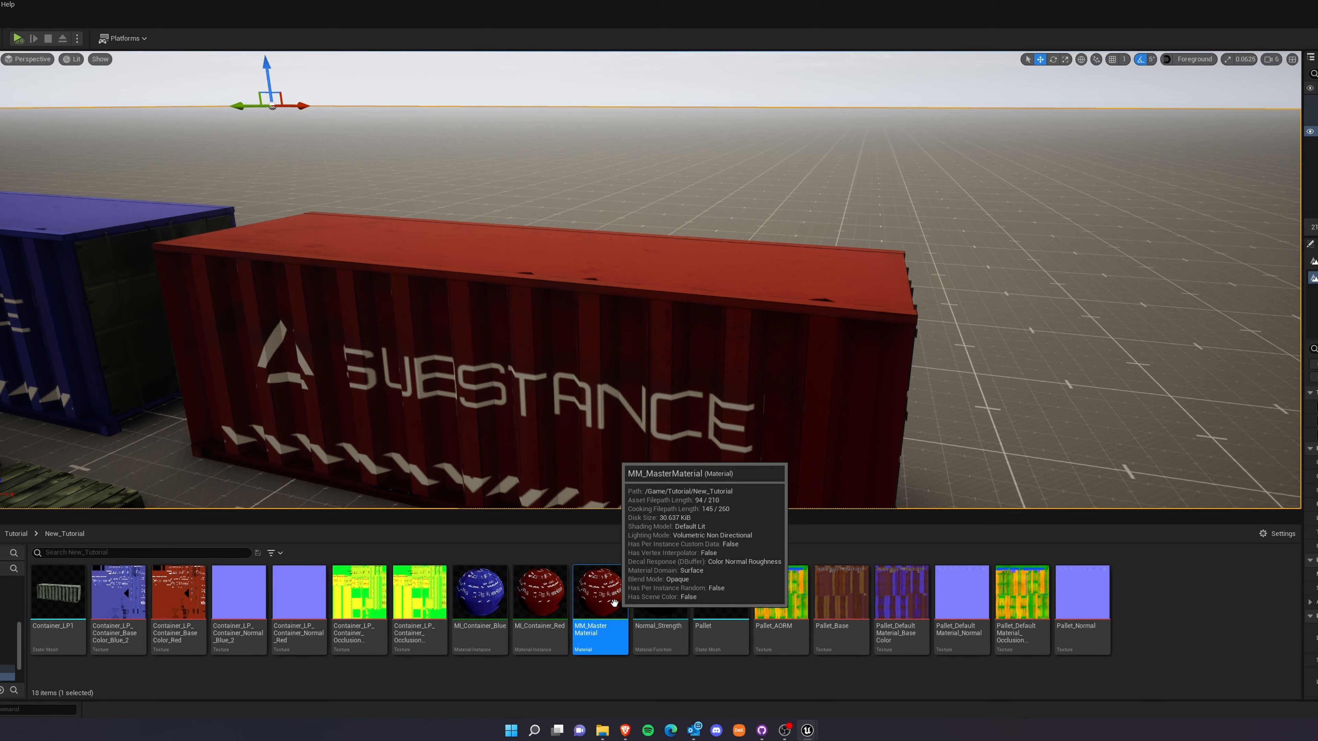
pyautogui.press('s')
pyautogui.moveTo(648, 332); pyautogui.dragTo(648, 386, button='right')
pyautogui.press('w')
pyautogui.press('w')
pyautogui.press('s')
pyautogui.click(485, 428)
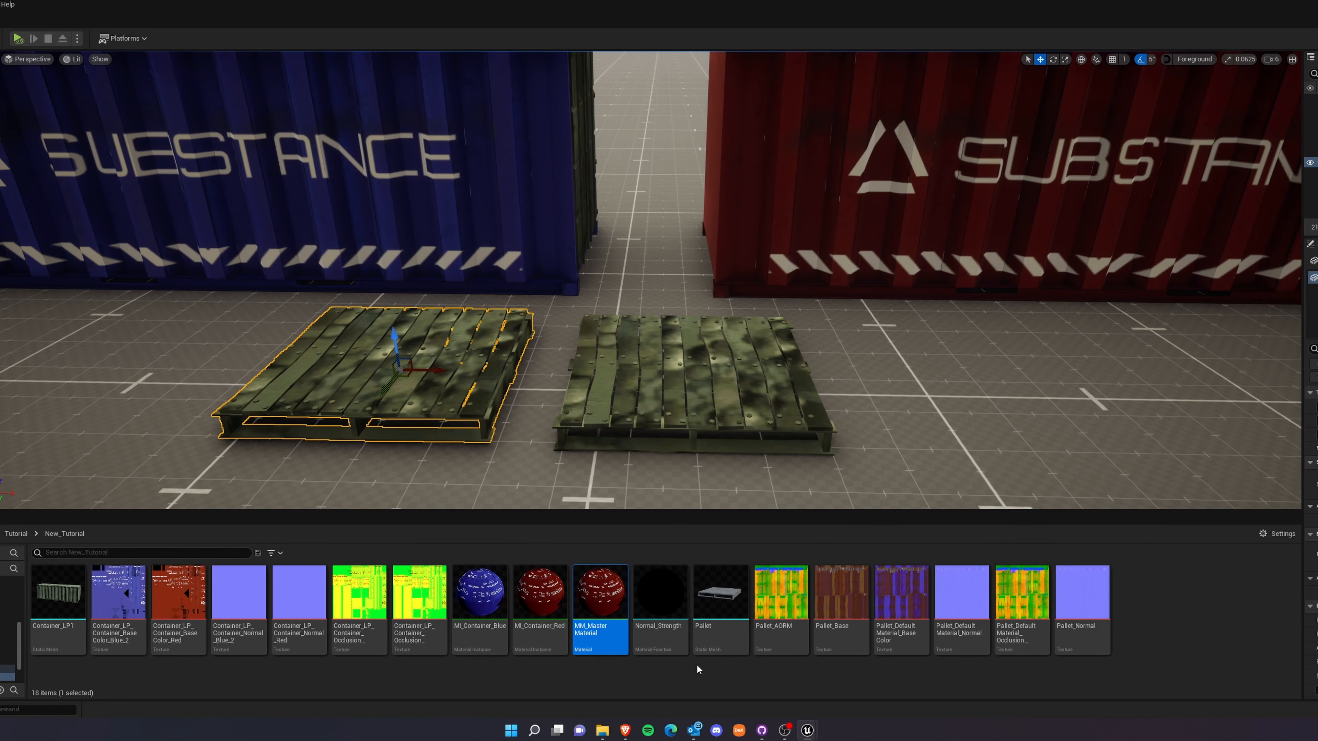
# Duplicate the MI_Container_Red material instance and name the copy MI_Pallet_first.
pyautogui.rightClick(524, 603)
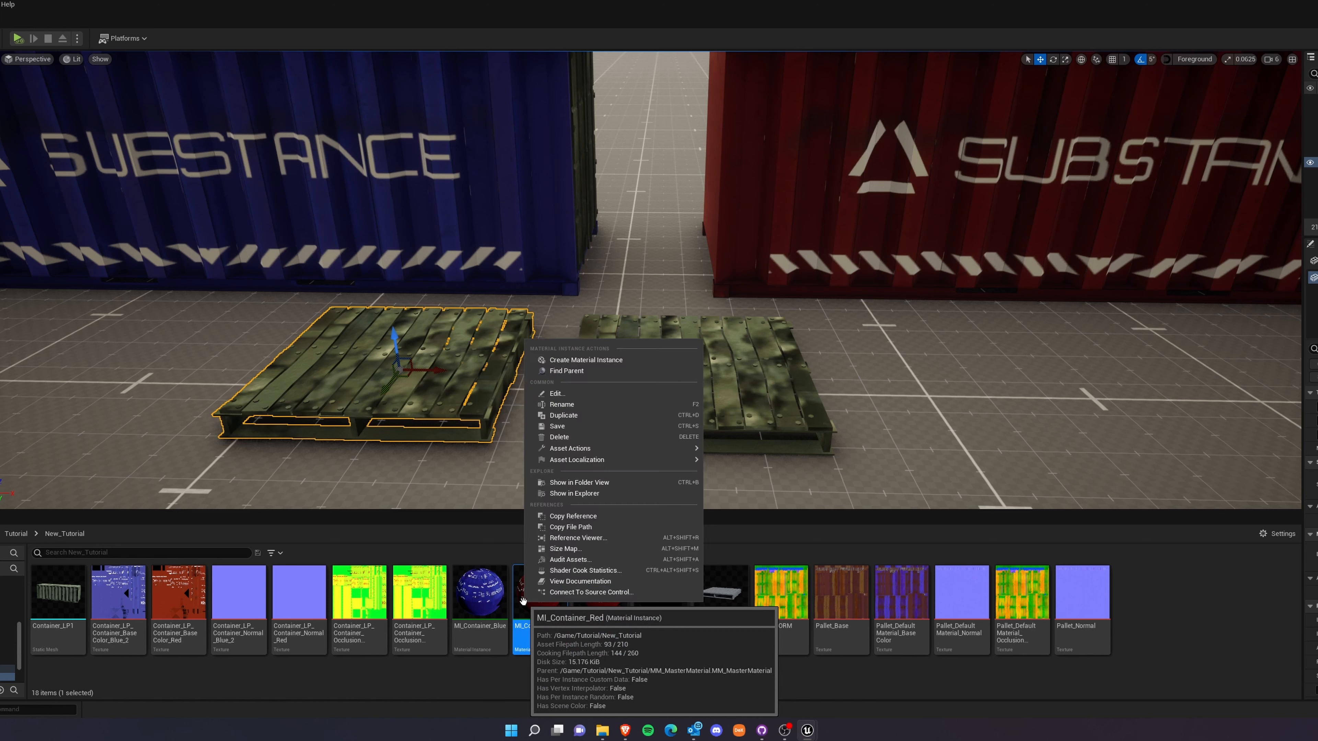
pyautogui.click(512, 623)
pyautogui.rightClick(541, 602)
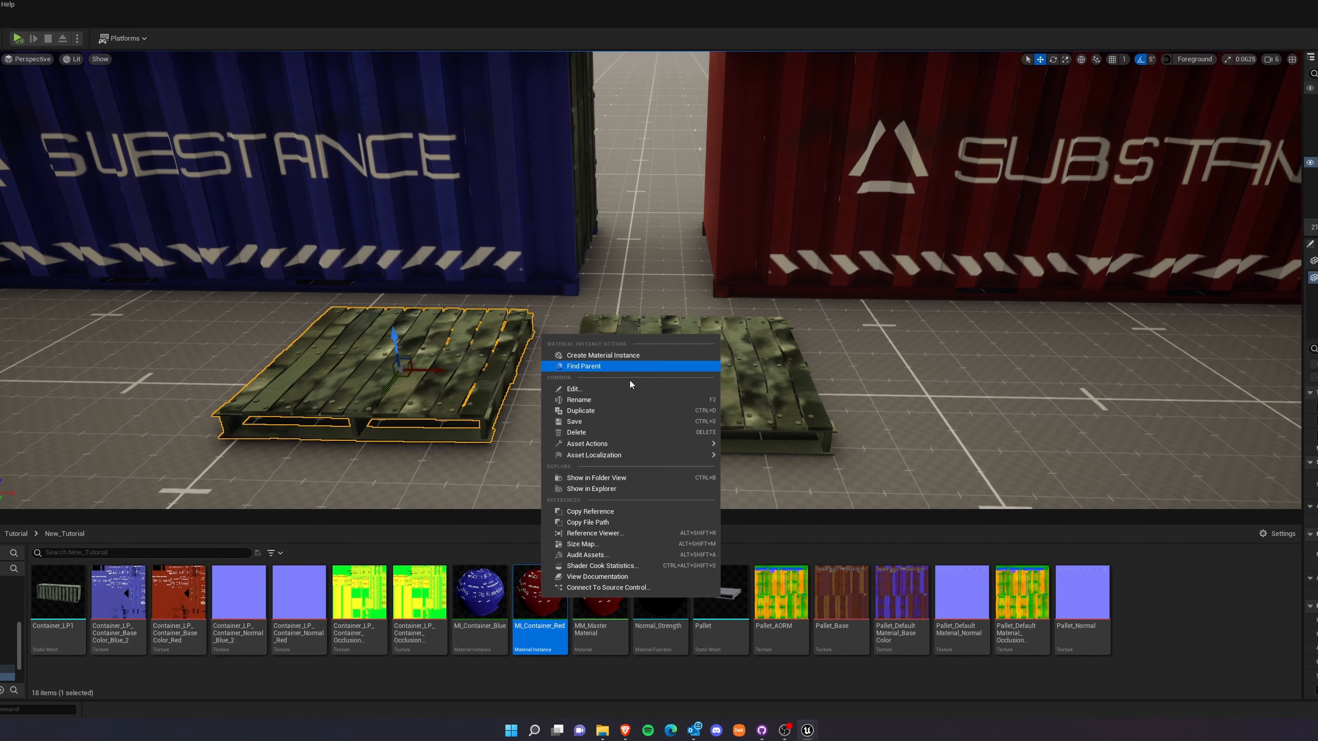
pyautogui.click(602, 411)
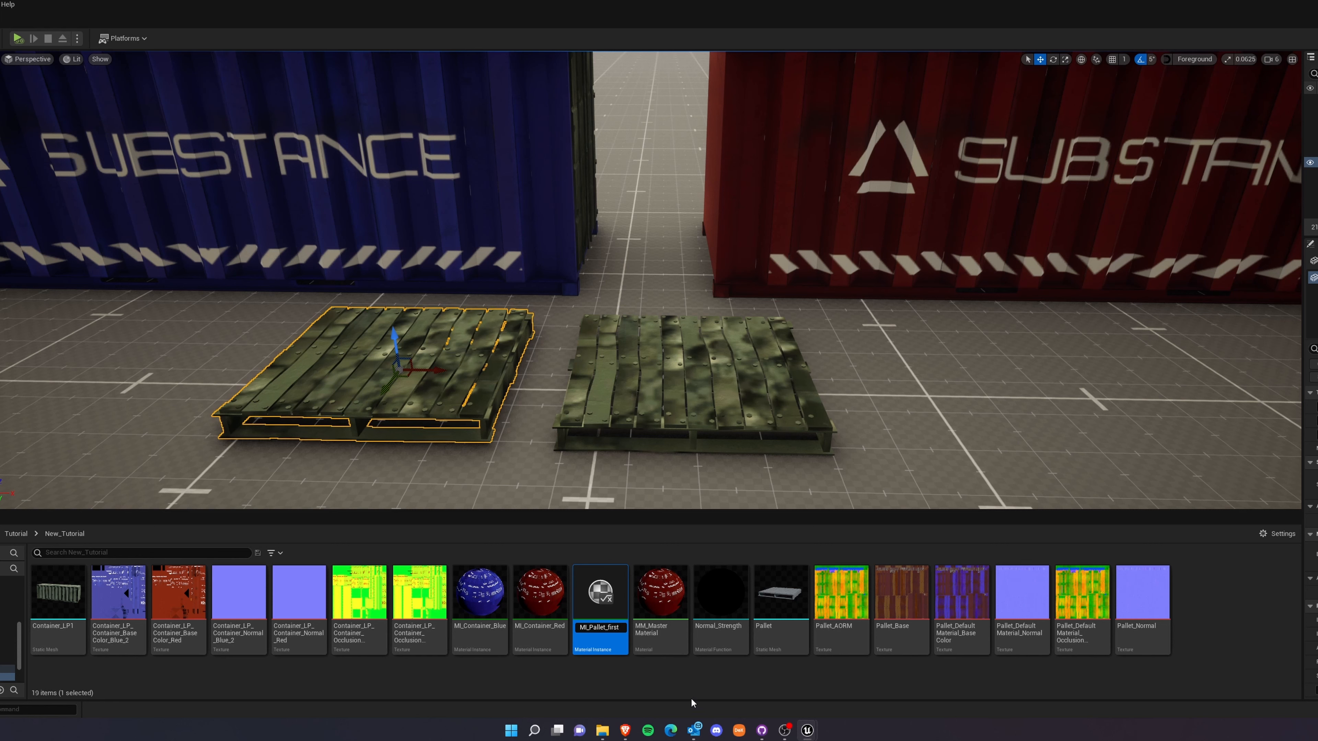
pyautogui.press('Return')
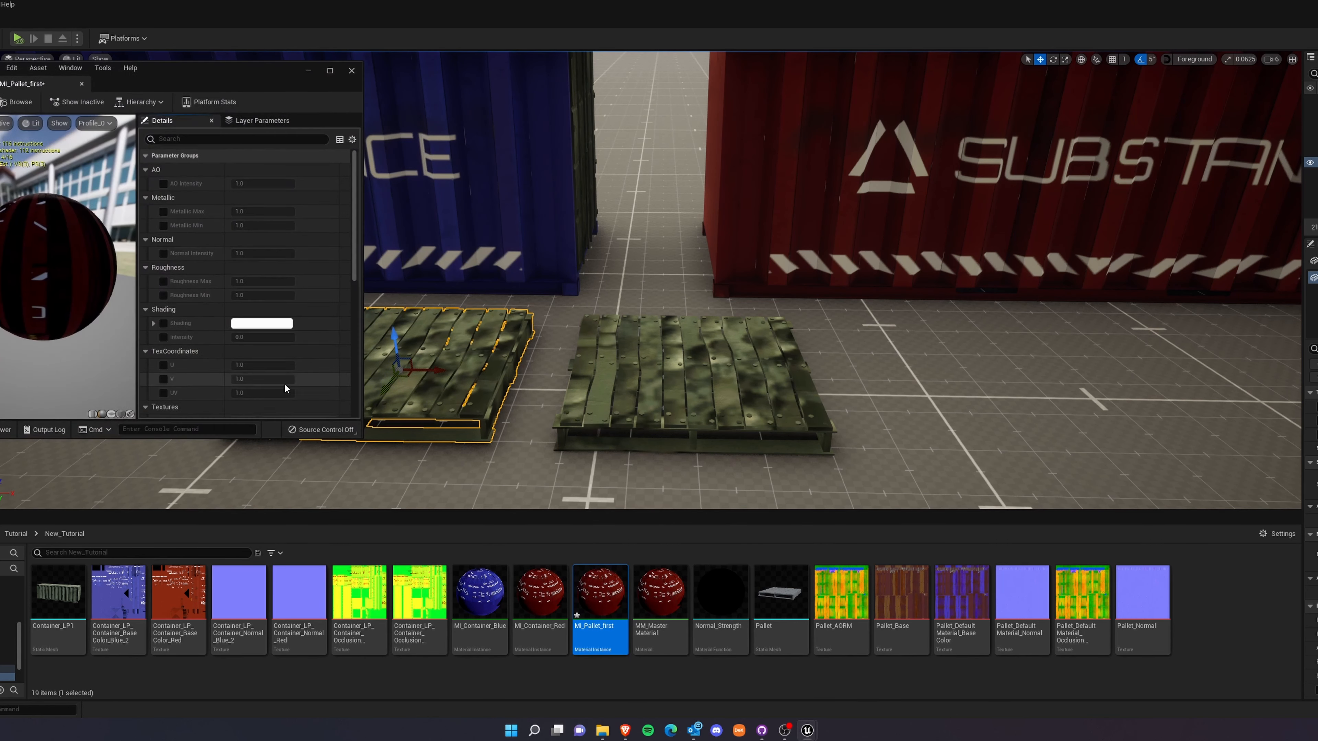
# In MI_Pallet_first, set Base Color to Pallet_Base, Normal to Pallet_Normal and AORM to Pallet_AORM, then close the instance.
pyautogui.moveTo(359, 439); pyautogui.dragTo(695, 610)
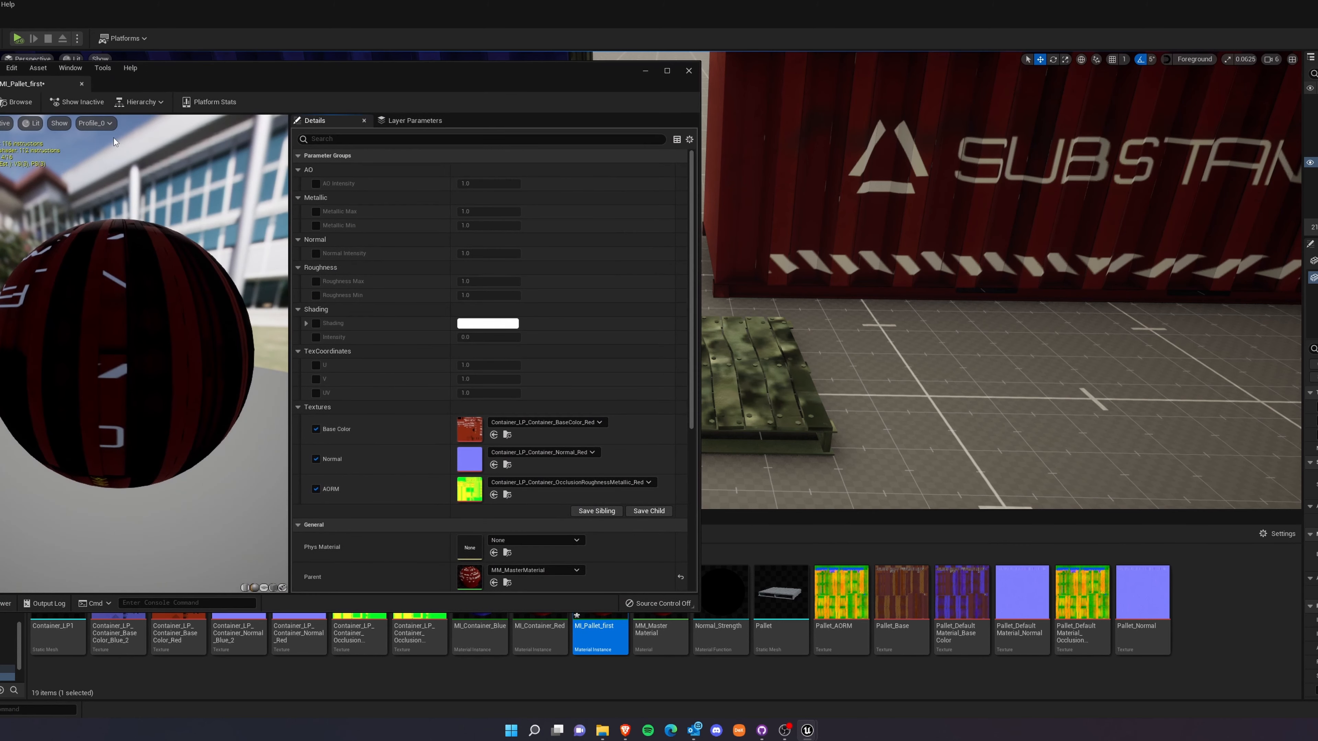
pyautogui.moveTo(185, 79); pyautogui.dragTo(108, 40)
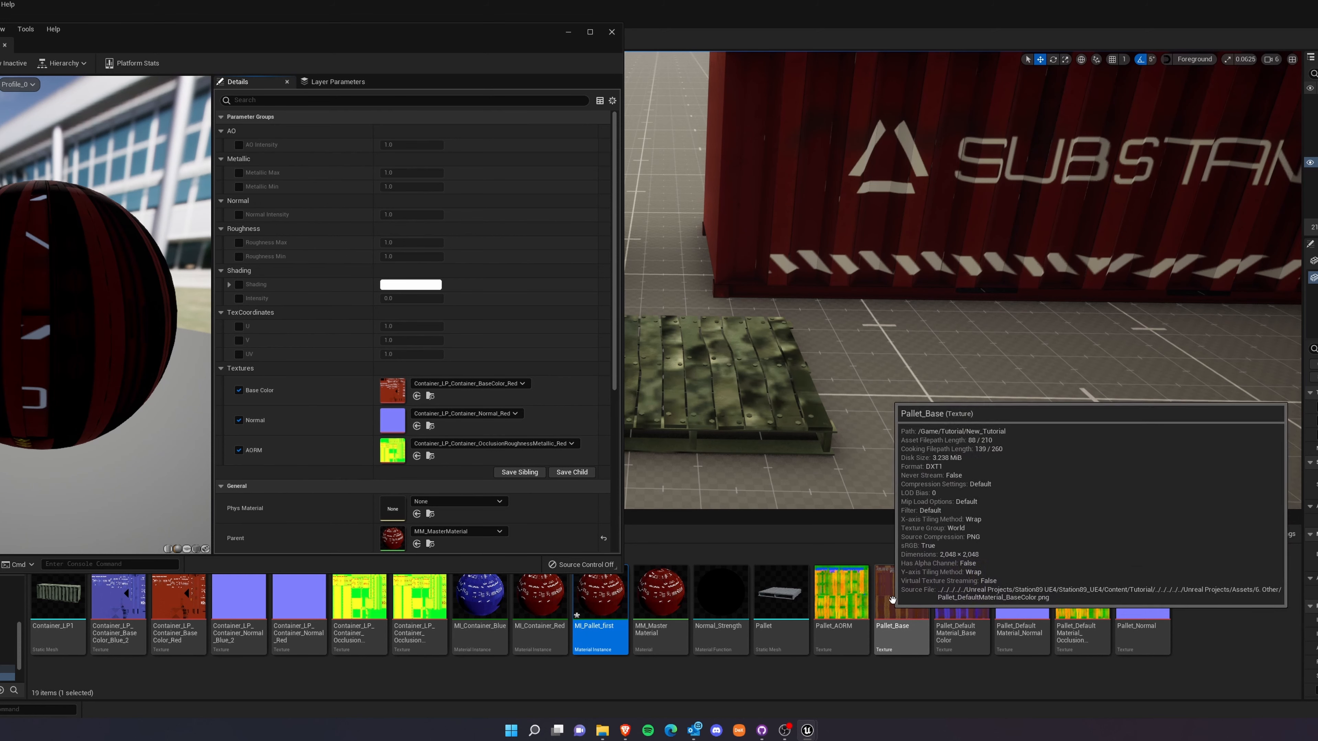
pyautogui.moveTo(934, 615); pyautogui.dragTo(392, 390)
pyautogui.moveTo(1143, 596); pyautogui.dragTo(393, 421)
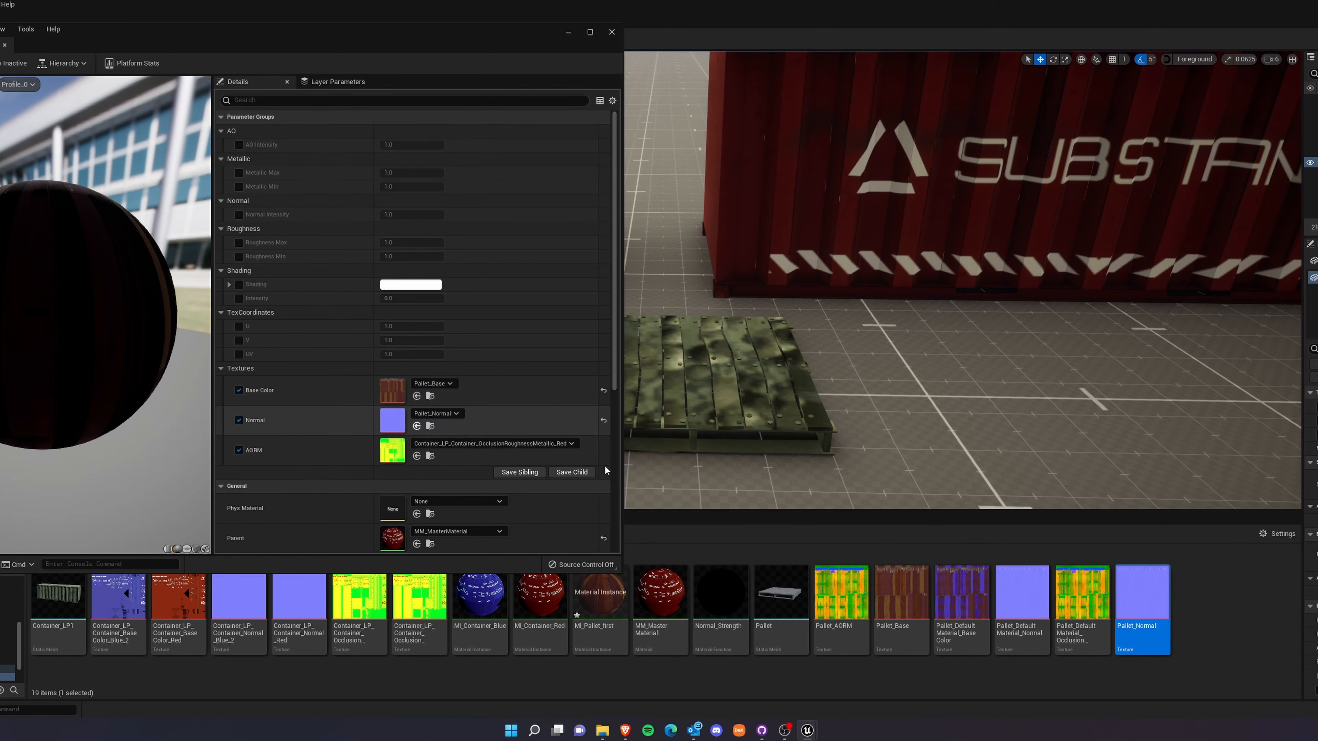
pyautogui.moveTo(841, 592); pyautogui.dragTo(392, 448)
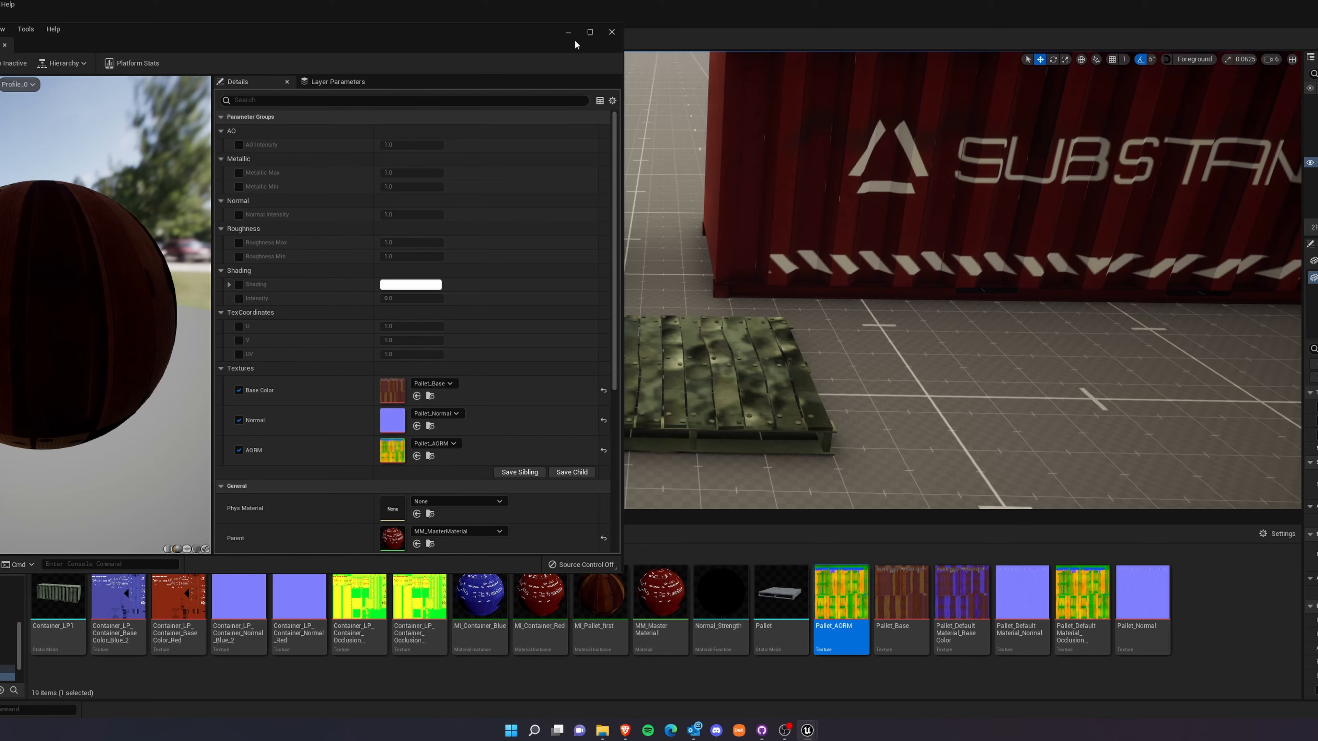
pyautogui.click(612, 33)
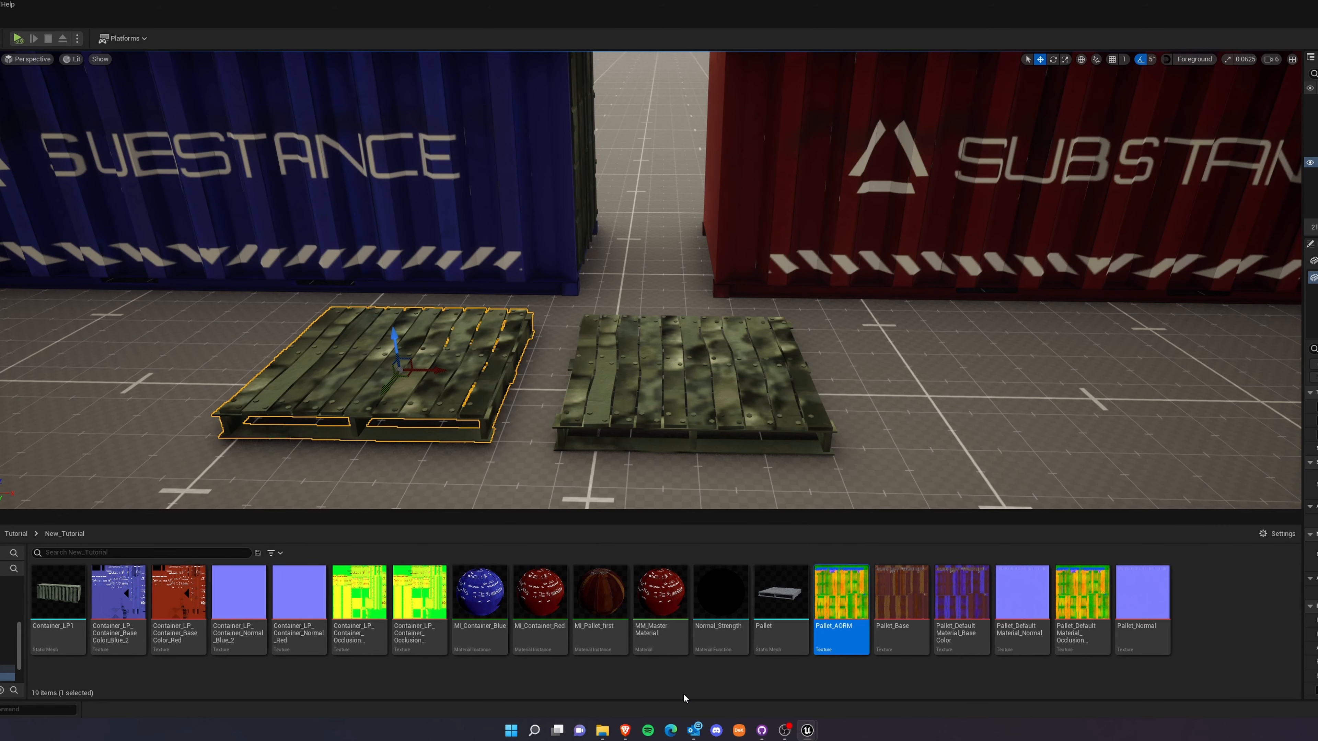
# Apply MI_Pallet_first to the pallet in front of the blue container and inspect it up close.
pyautogui.moveTo(600, 596); pyautogui.dragTo(459, 378)
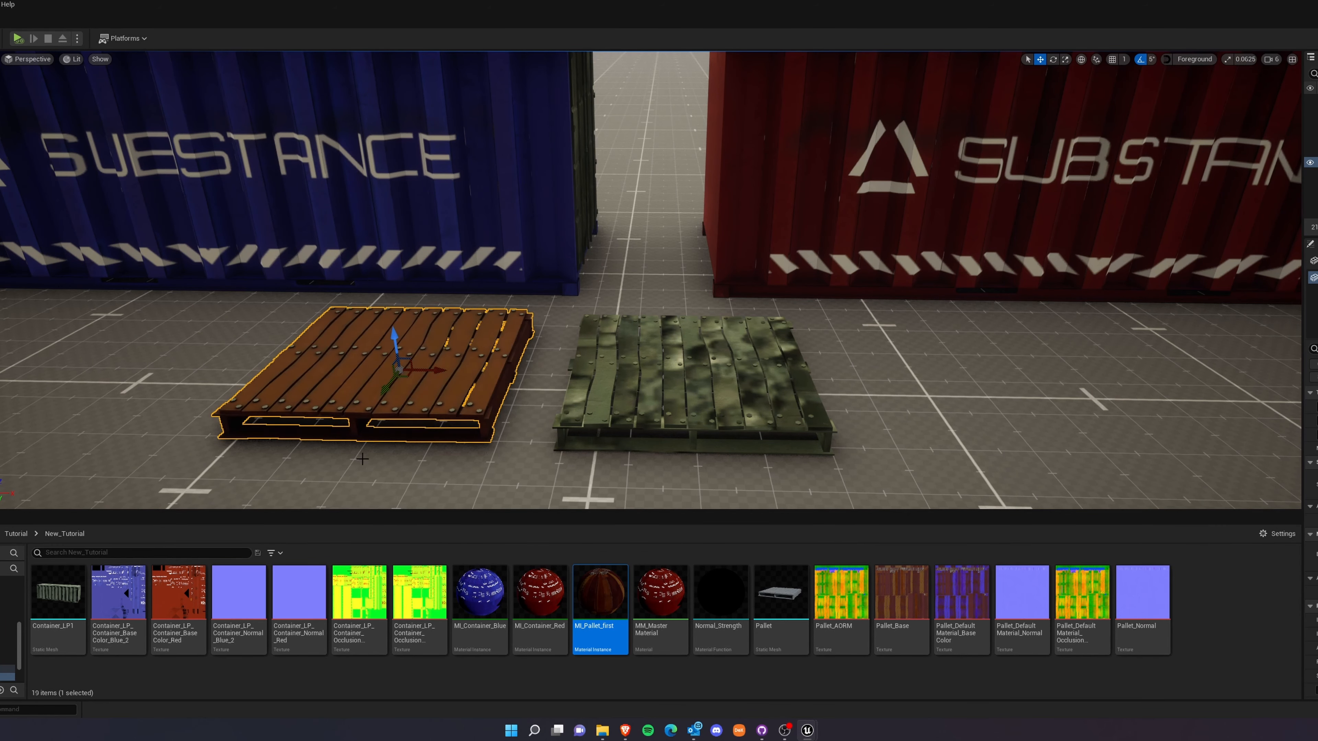
pyautogui.press('f')
pyautogui.moveTo(531, 344); pyautogui.dragTo(452, 340, button='right')
pyautogui.click(334, 263)
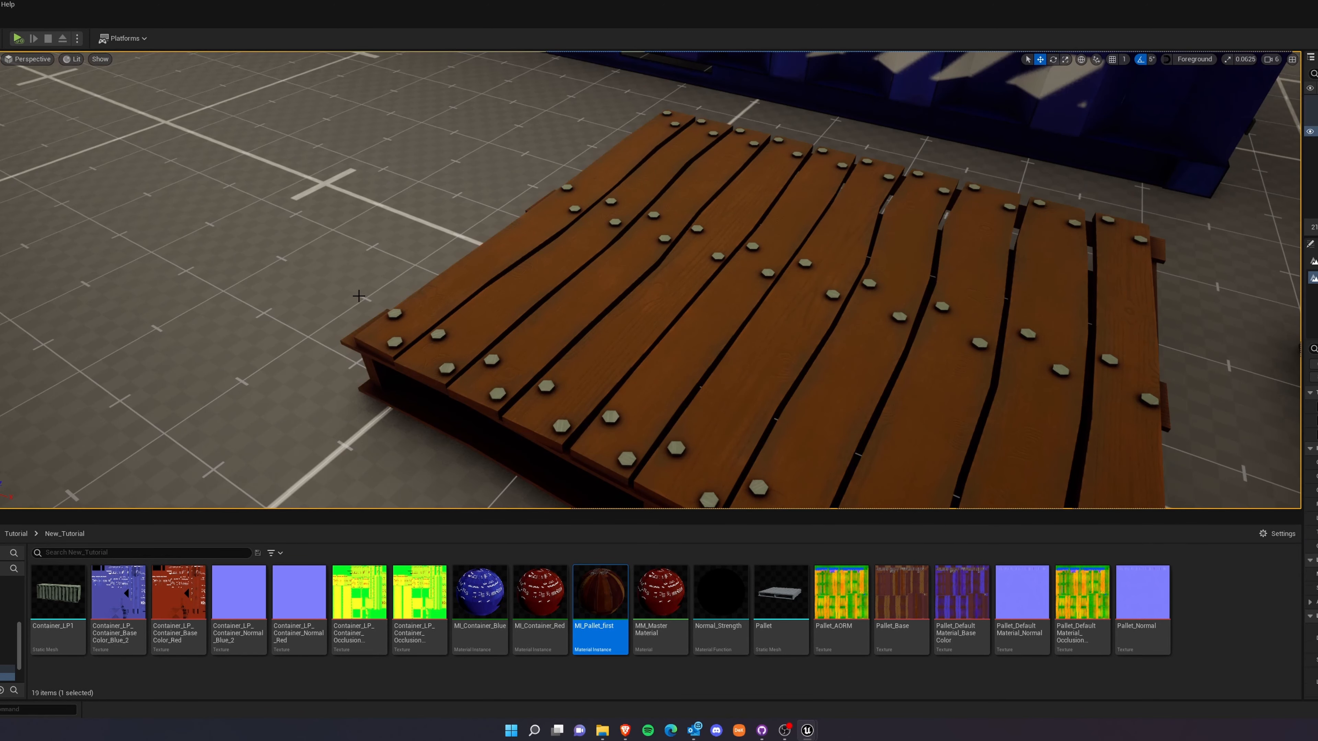
pyautogui.moveTo(359, 296)
pyautogui.mouseDown(button='right')
pyautogui.moveTo(498, 301)
pyautogui.moveTo(228, 280)
pyautogui.moveTo(456, 283)
pyautogui.moveTo(374, 296)
pyautogui.mouseUp(button='right')
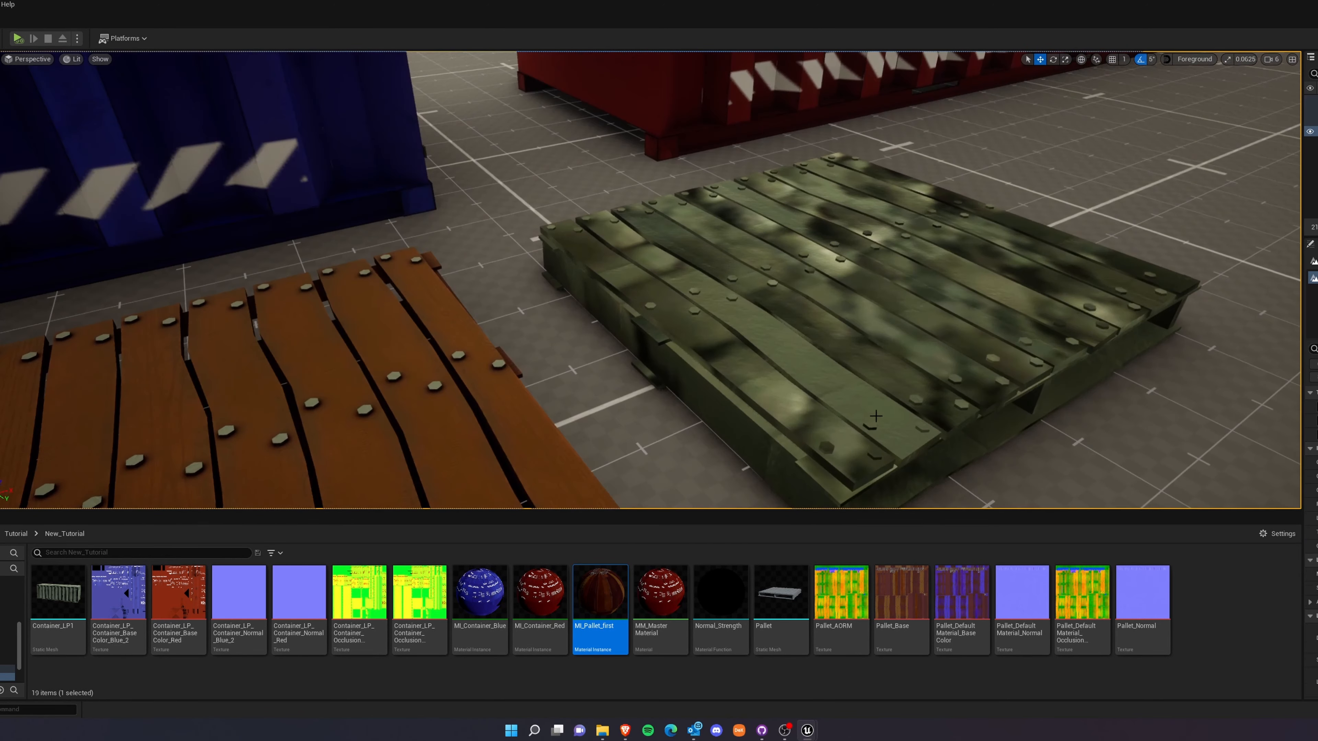
# Duplicate MI_Pallet_first as MI_Pallet_second and set its Base Color texture to Pallet_DefaultMaterial_BaseColor.
pyautogui.rightClick(598, 602)
pyautogui.click(651, 414)
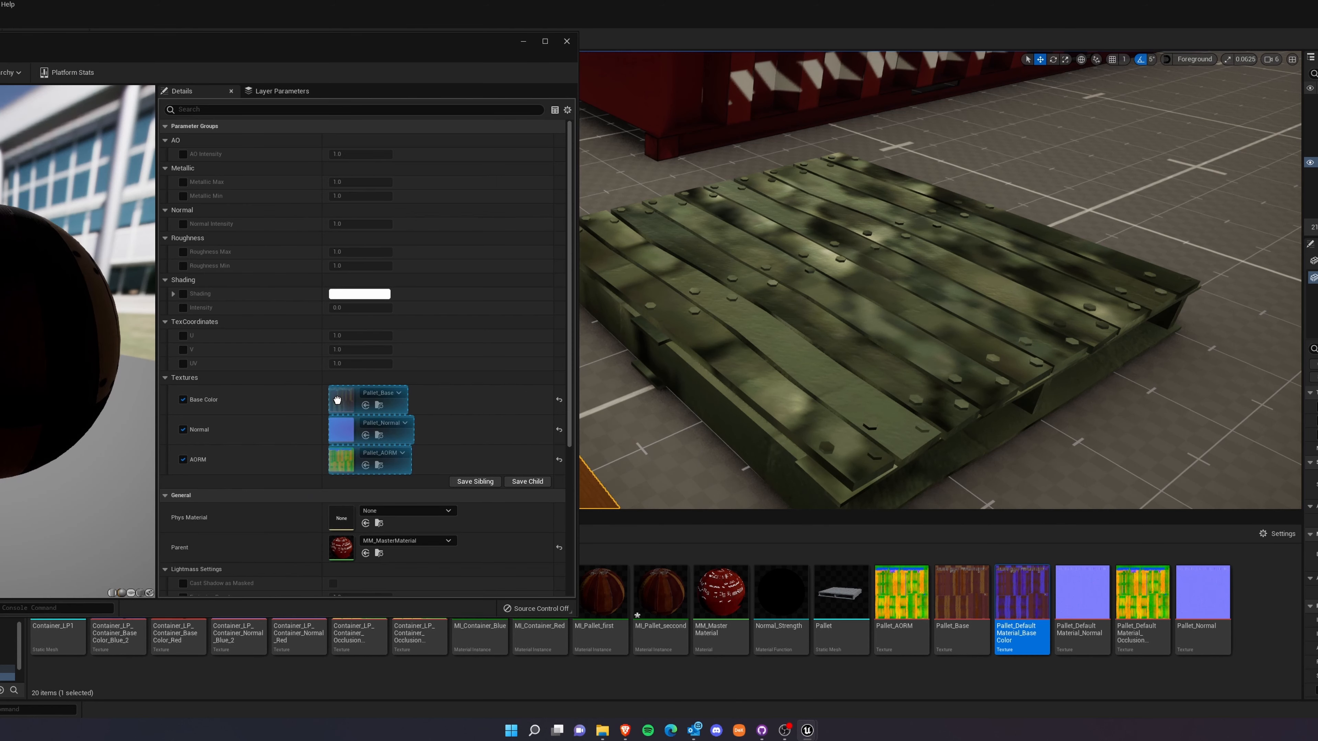
pyautogui.moveTo(1022, 591); pyautogui.dragTo(340, 399)
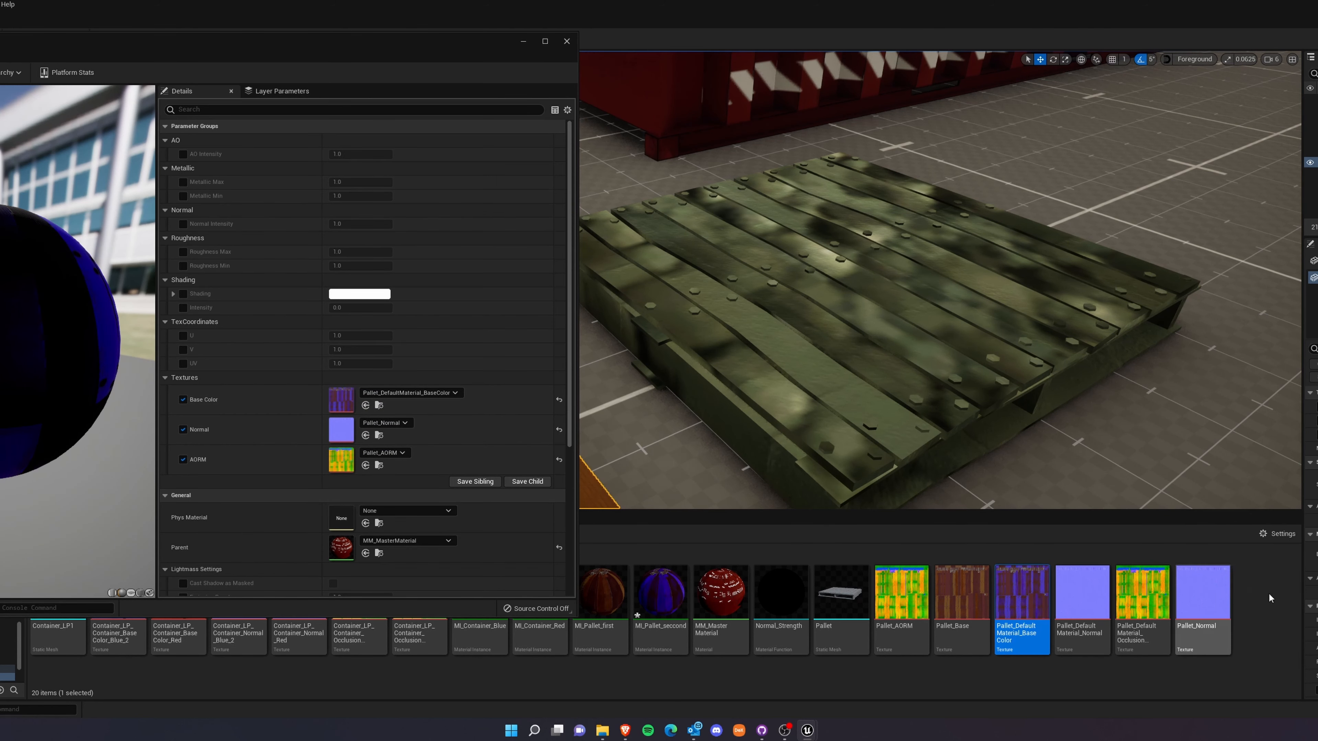
# In MI_Pallet_second, set Normal to Pallet_DefaultMaterial_Normal and AORM to Pallet_DefaultMaterial_OcclusionRoughnessMetallic, then apply the instance to the pallet near the red container.
pyautogui.moveTo(1082, 591); pyautogui.dragTo(341, 429)
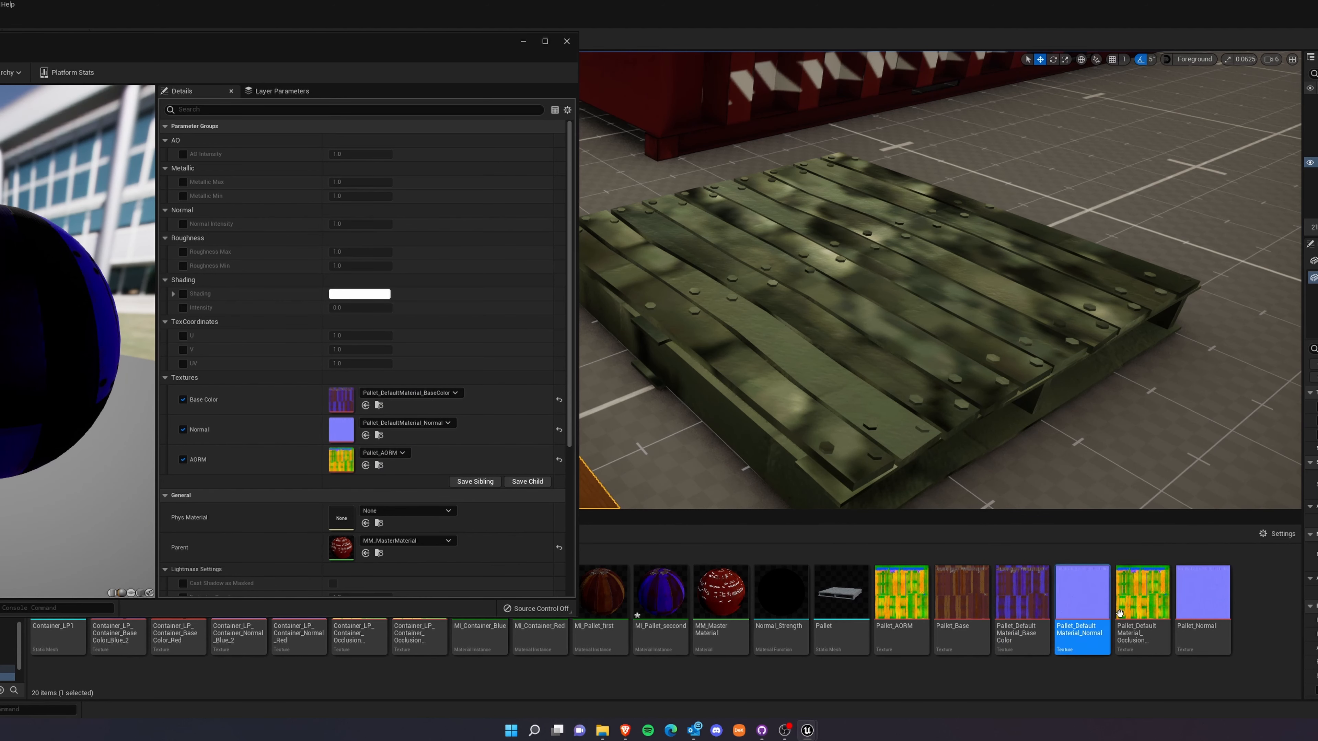
pyautogui.moveTo(1135, 610); pyautogui.dragTo(341, 459)
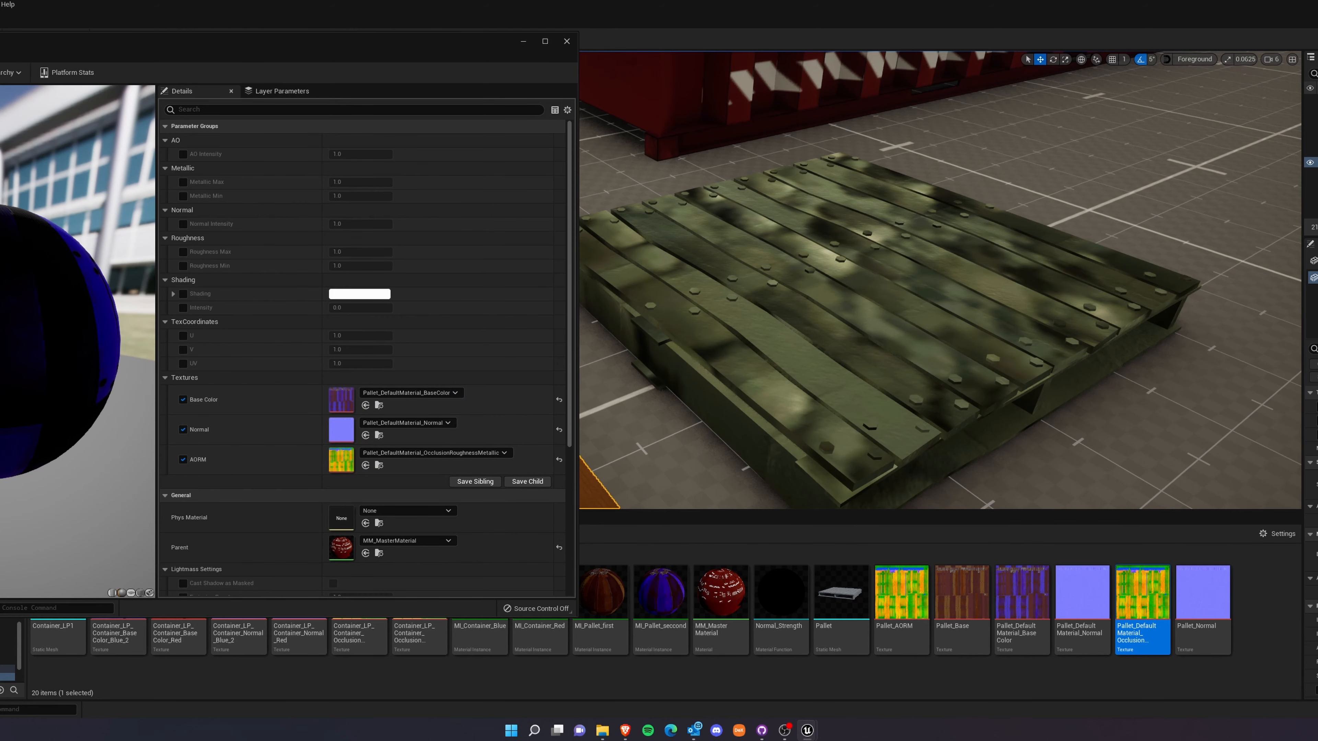
pyautogui.click(567, 41)
pyautogui.moveTo(661, 591); pyautogui.dragTo(790, 363)
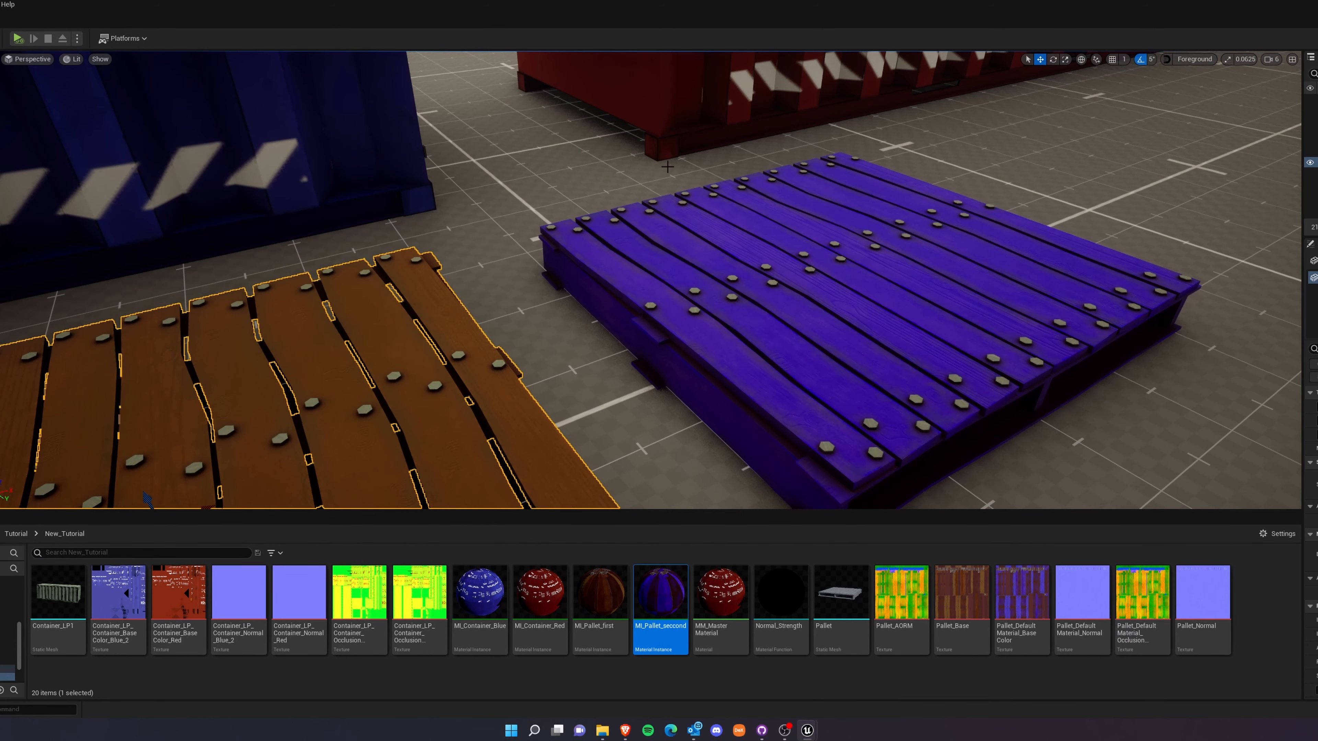
# Open the MI_Pallet_first instance and enlarge its editor beside the orange pallet so the texture parameters fit.
pyautogui.moveTo(789, 364); pyautogui.dragTo(657, 335, button='right')
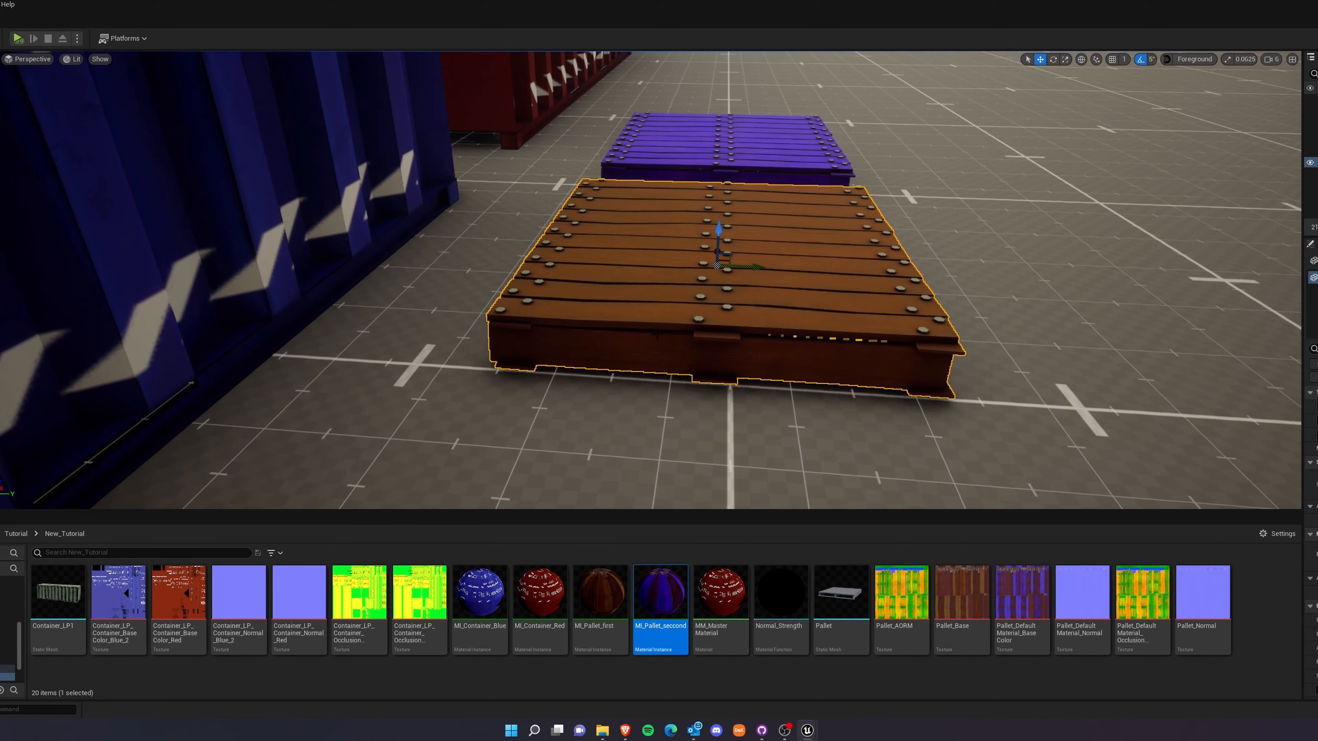
pyautogui.rightClick(657, 335)
pyautogui.moveTo(677, 486)
pyautogui.click(600, 597)
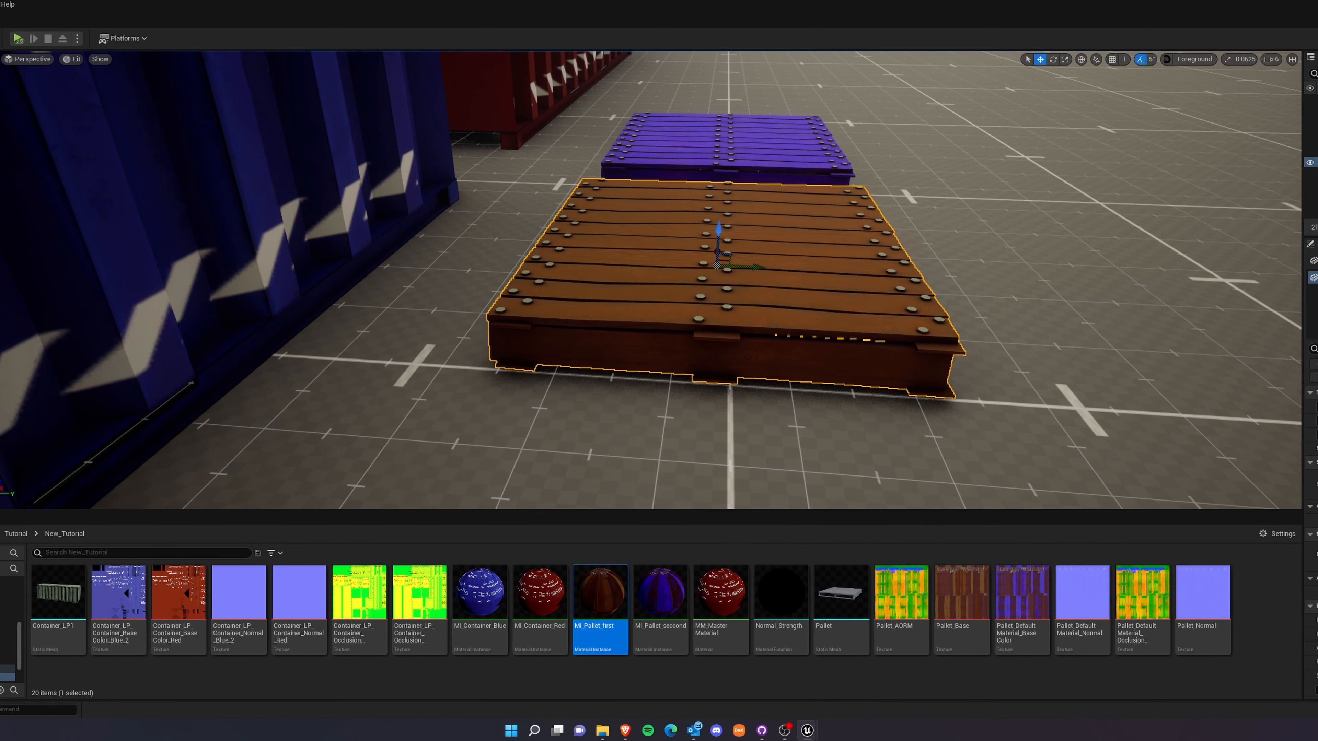
pyautogui.moveTo(1315, 322); pyautogui.dragTo(11, 64)
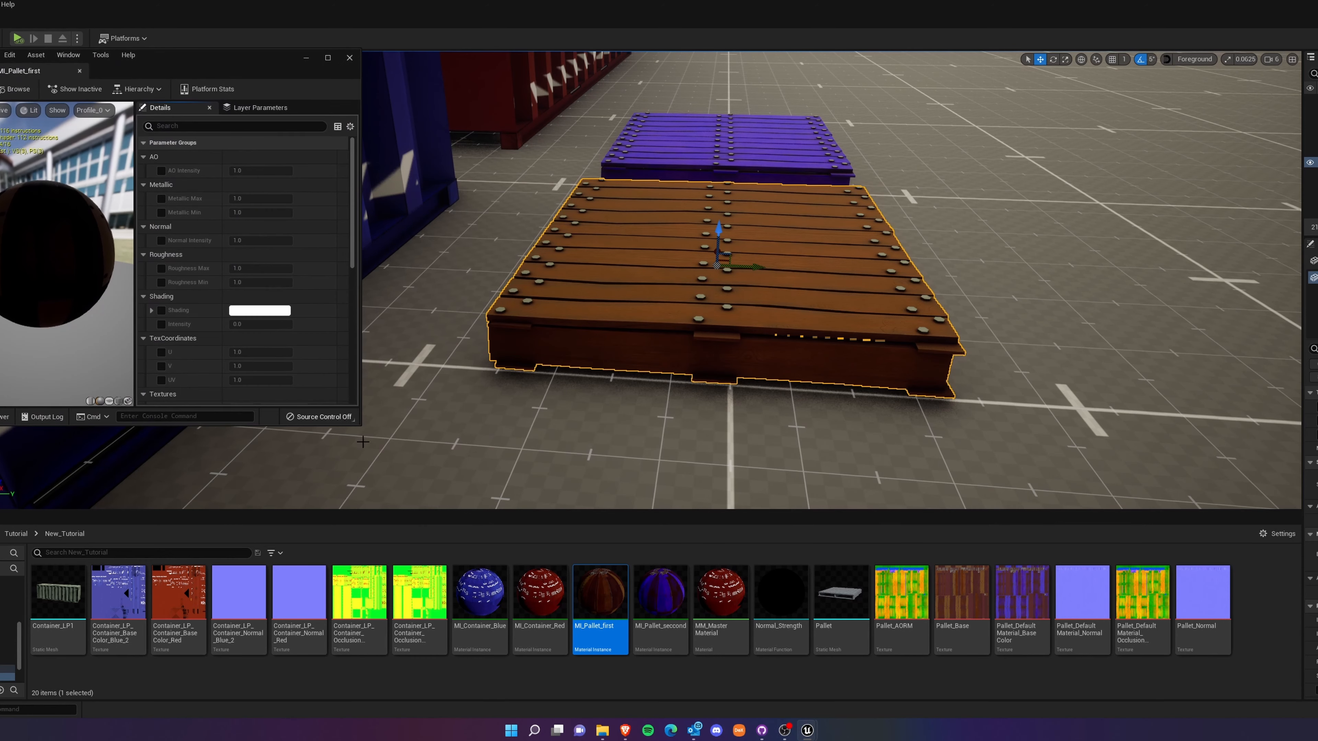
pyautogui.moveTo(358, 425); pyautogui.dragTo(529, 581)
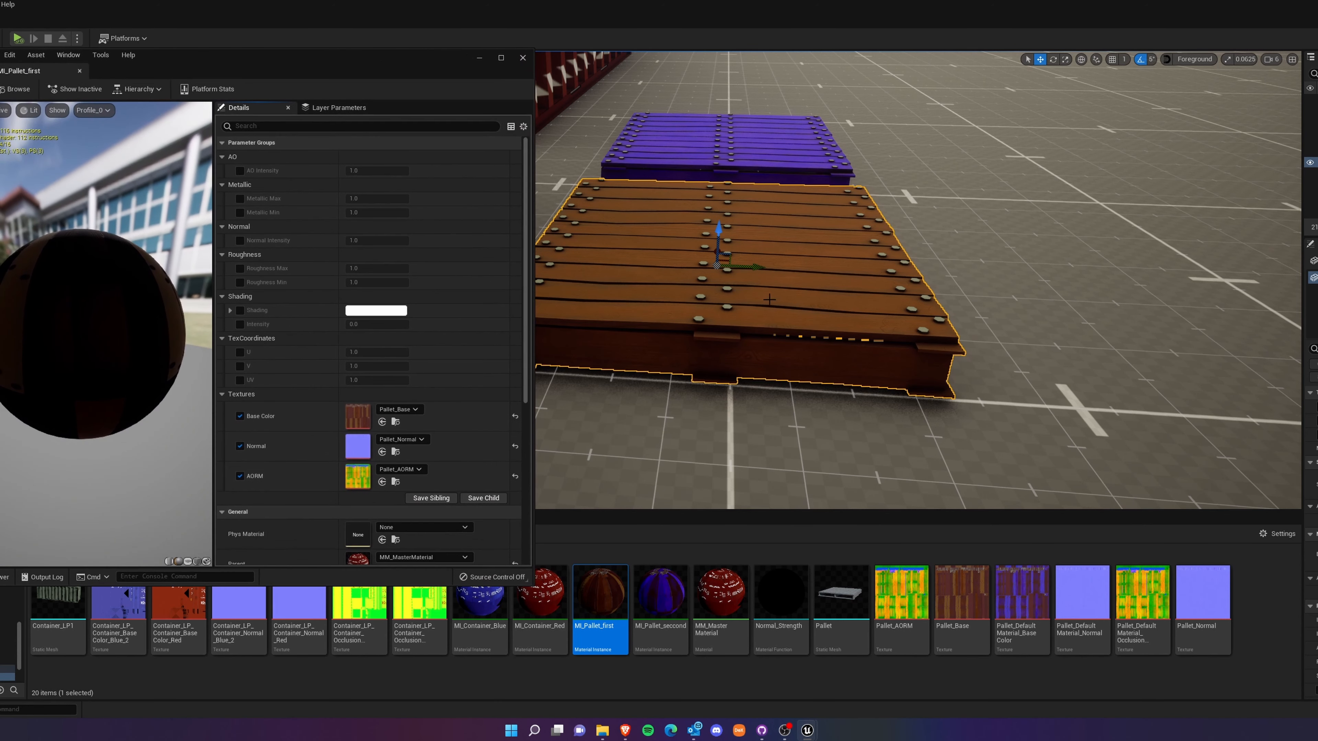
# Lower the viewport camera speed to 2 and move in close to the orange pallet's planks and bolts.
pyautogui.click(1266, 60)
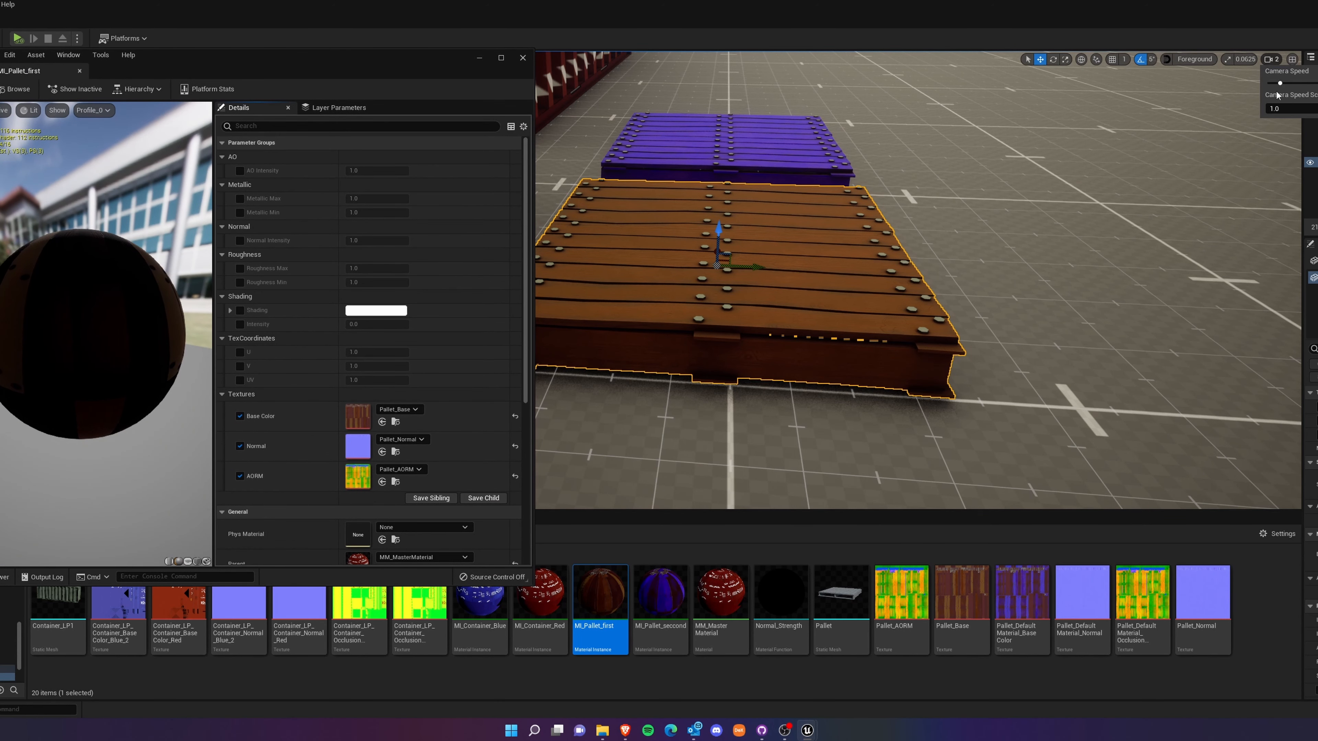
pyautogui.press('w')
pyautogui.moveTo(1136, 176); pyautogui.dragTo(1069, 236, button='right')
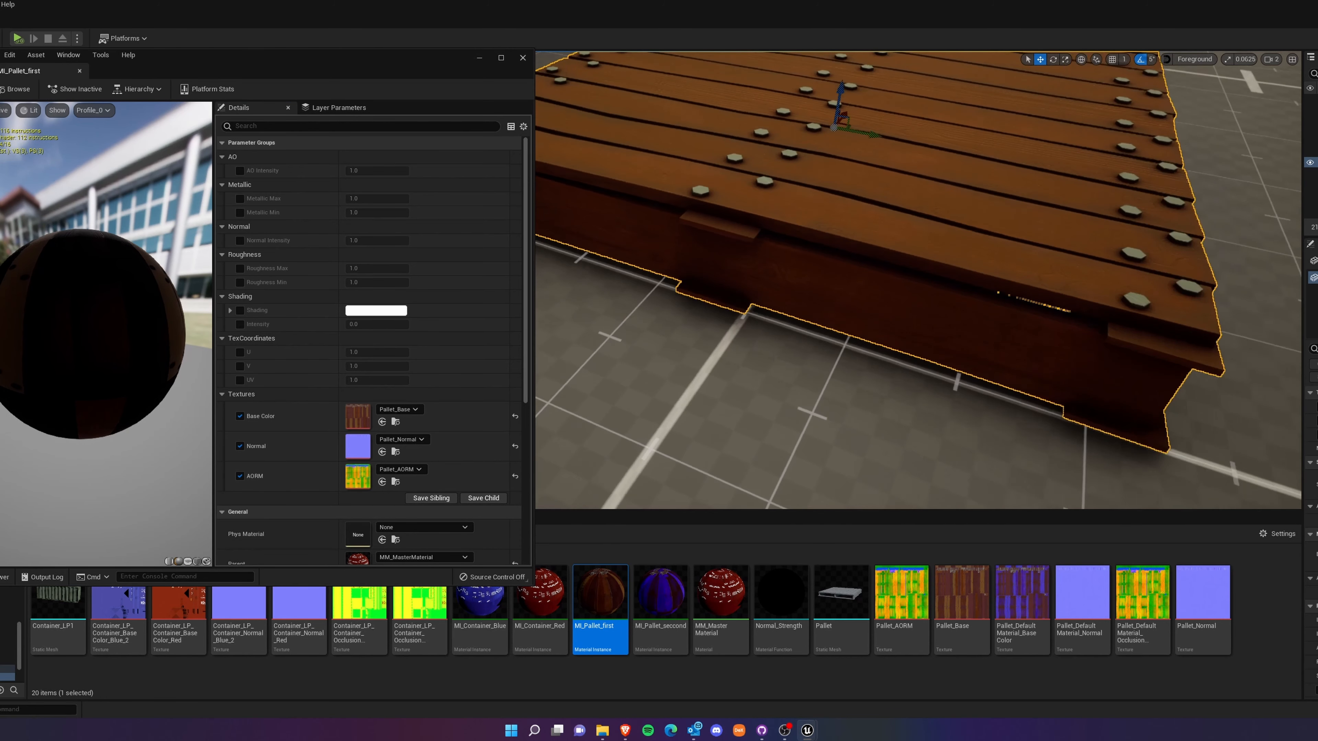
pyautogui.press('w')
pyautogui.moveTo(805, 342)
pyautogui.mouseDown(button='right')
pyautogui.moveTo(763, 311)
pyautogui.moveTo(805, 343)
pyautogui.mouseUp(button='right')
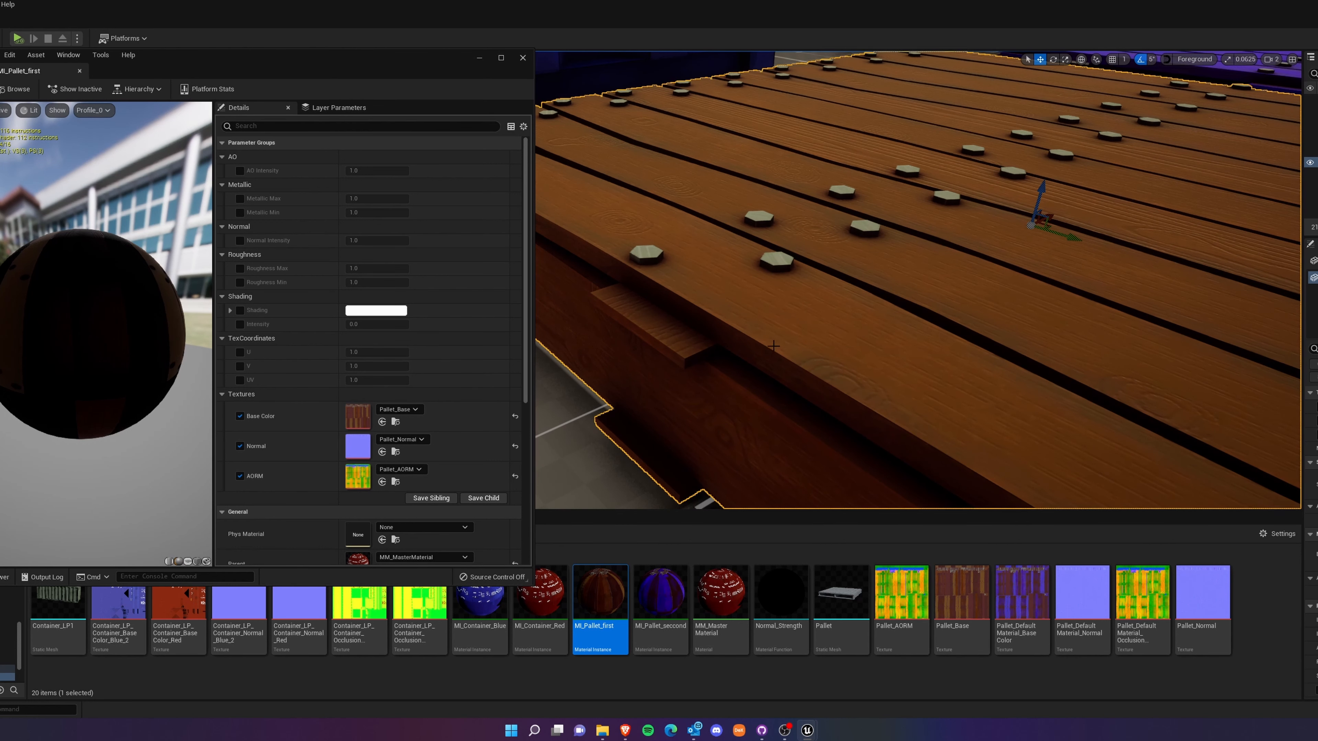
# Try a strongly raised Normal Intensity on MI_Pallet_first to test the wood grain, then disable the override again.
pyautogui.click(240, 241)
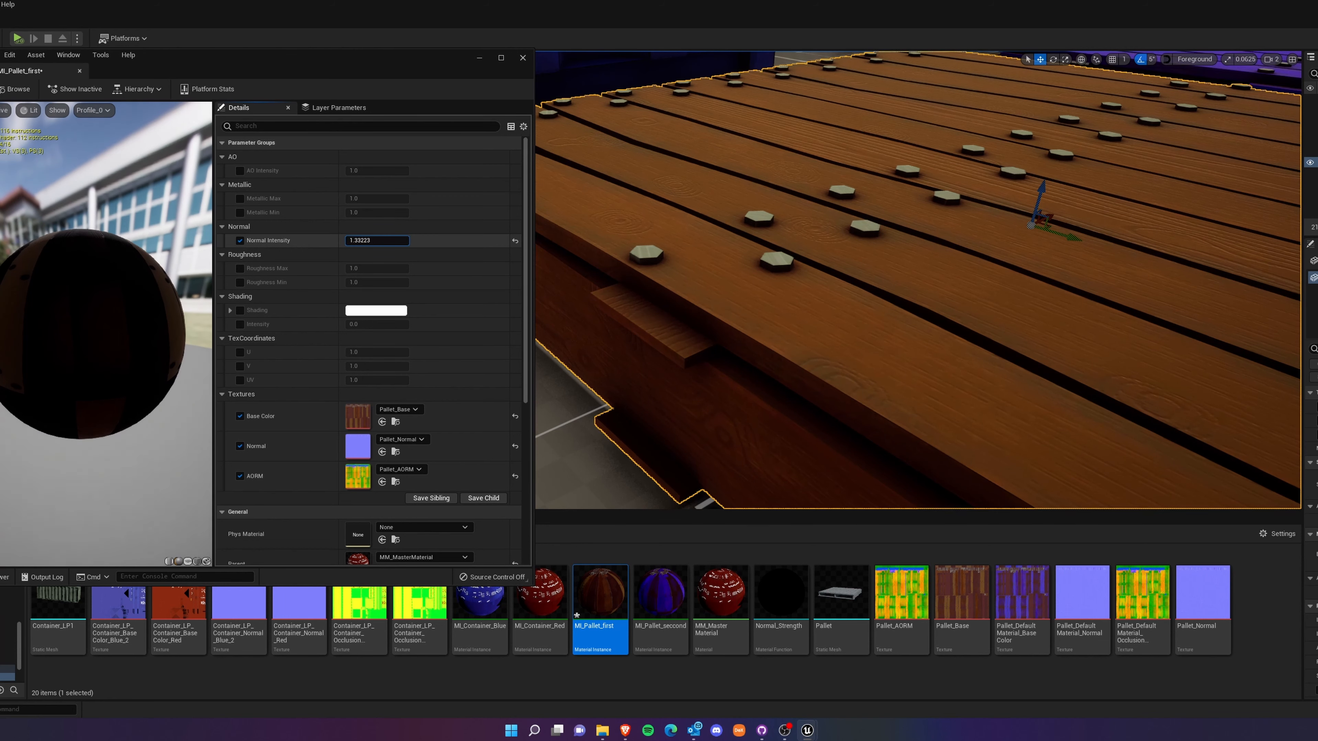
pyautogui.moveTo(377, 240); pyautogui.dragTo(446, 241)
pyautogui.moveTo(830, 291); pyautogui.dragTo(861, 265, button='right')
pyautogui.moveTo(374, 240); pyautogui.dragTo(374, 240)
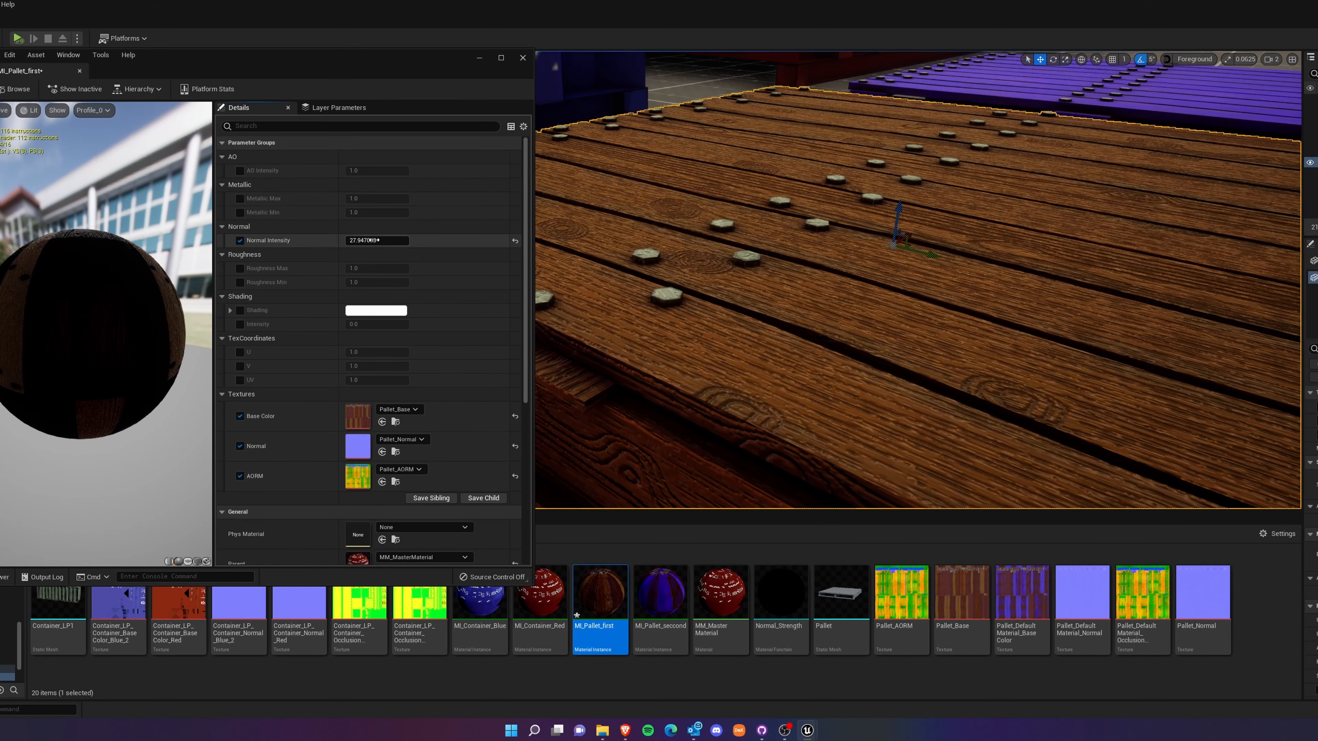
pyautogui.click(240, 241)
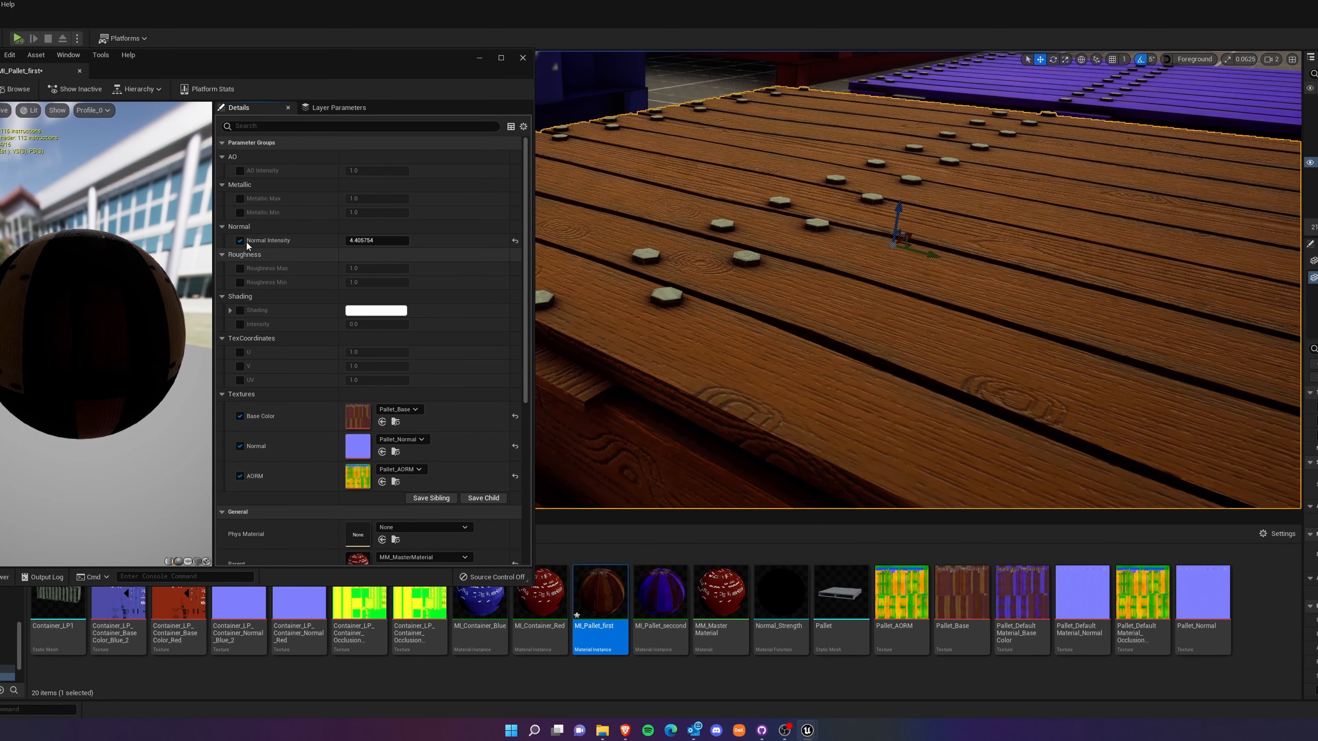
# Close the MI_Pallet_first editor and view both pallets together in front of the containers.
pyautogui.click(524, 59)
pyautogui.moveTo(669, 234); pyautogui.dragTo(711, 198, button='right')
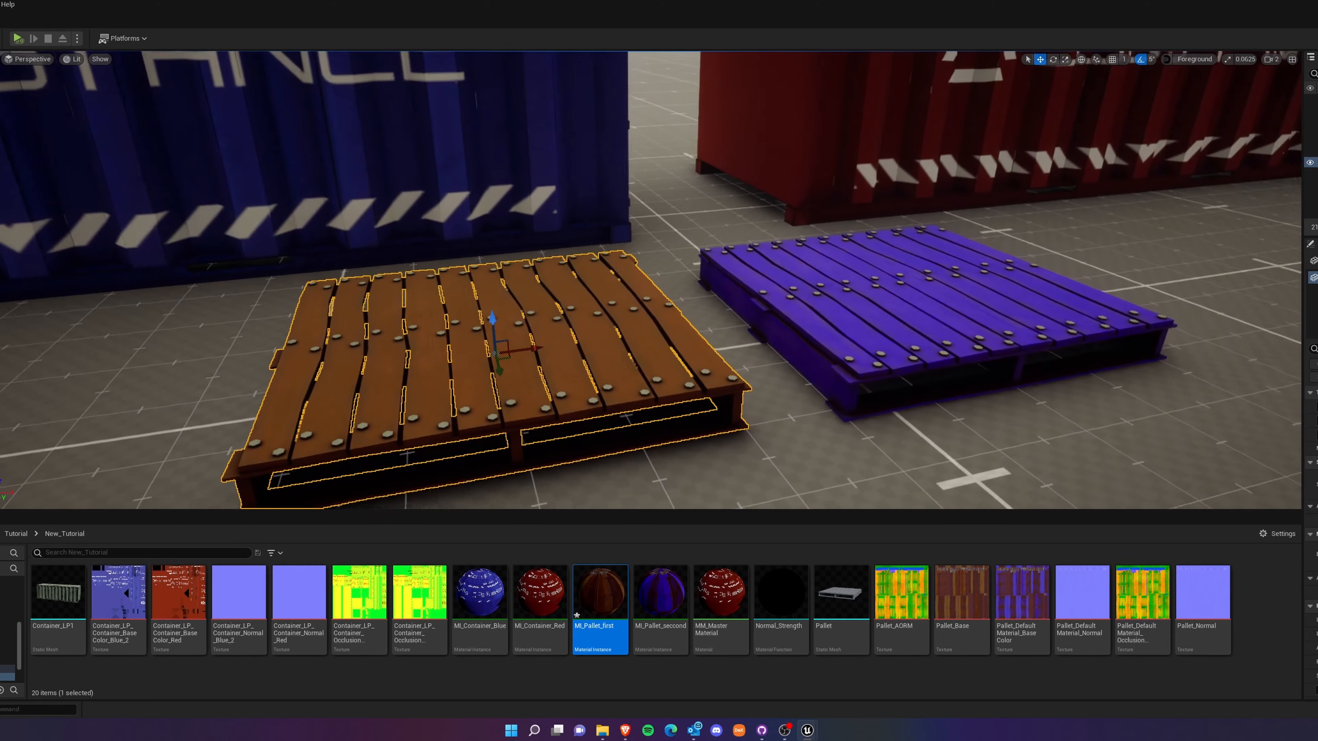
pyautogui.moveTo(851, 229); pyautogui.dragTo(788, 277, button='right')
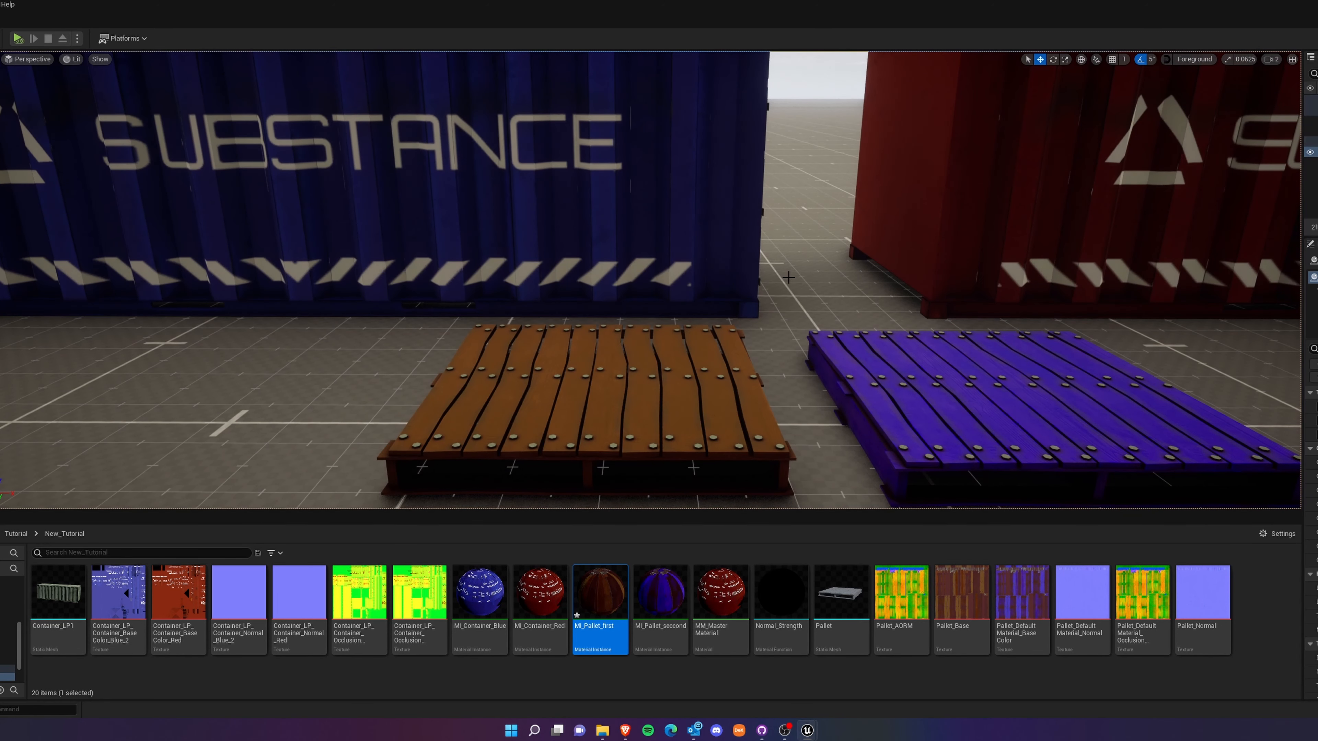